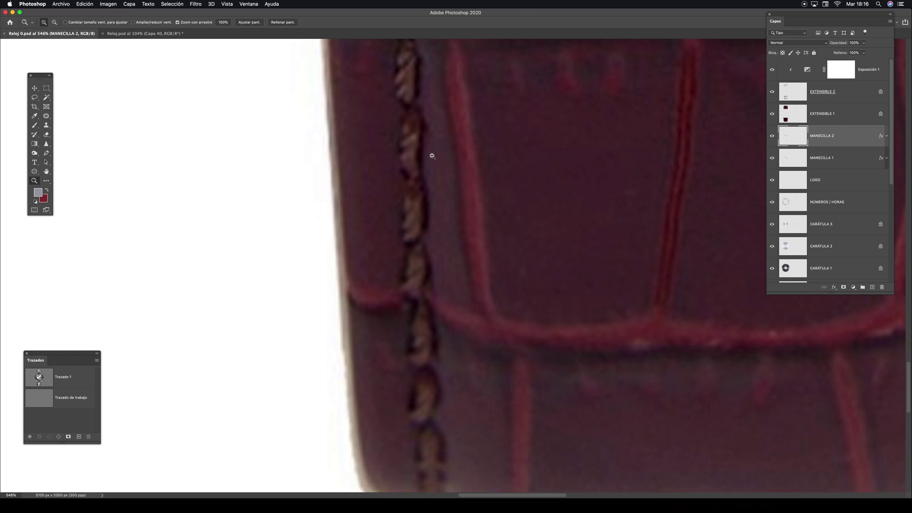
Step: Select the PERNO layer by picking the crown on the drawn watch
{"action": "key", "text": "super+minus"}
{"action": "key", "text": "super+0"}
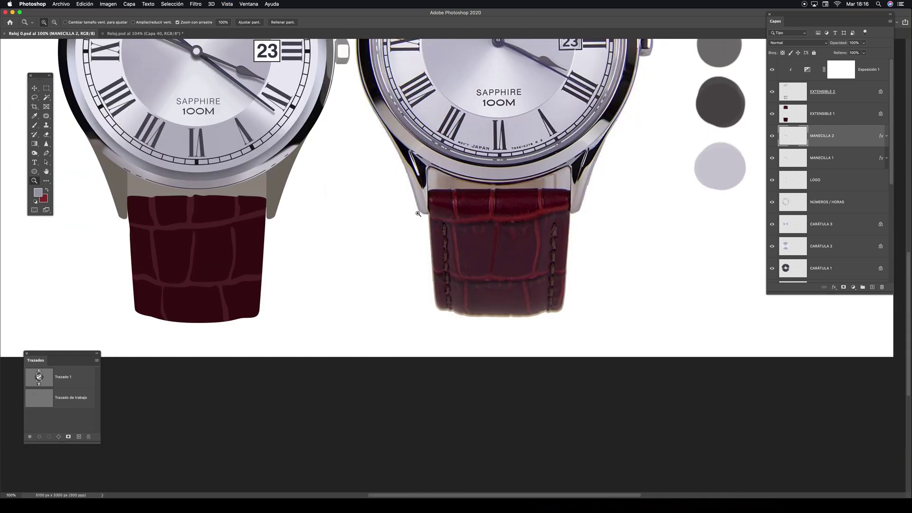
{"action": "key", "text": "super+1"}
{"action": "scroll", "coordinate": [455, 249], "scroll_direction": "up", "scroll_amount": 3}
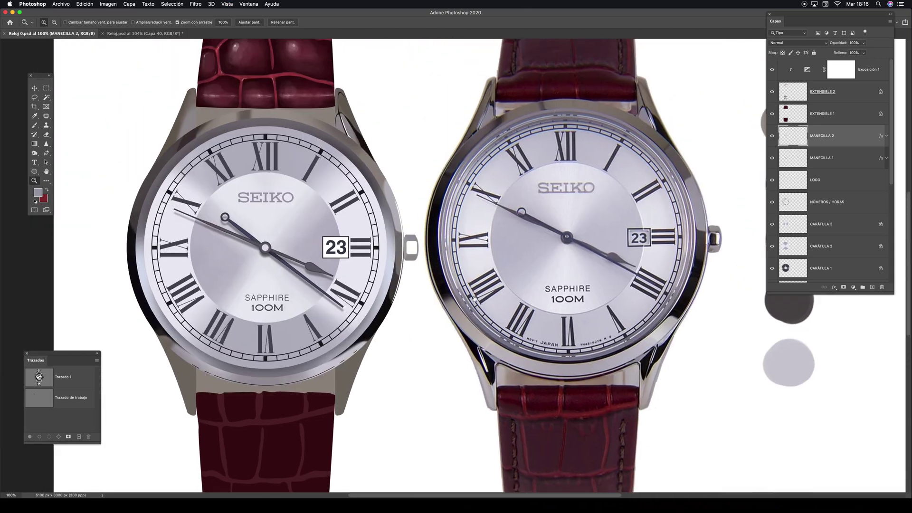
{"action": "key", "text": "v"}
{"action": "left_click", "coordinate": [413, 253]}
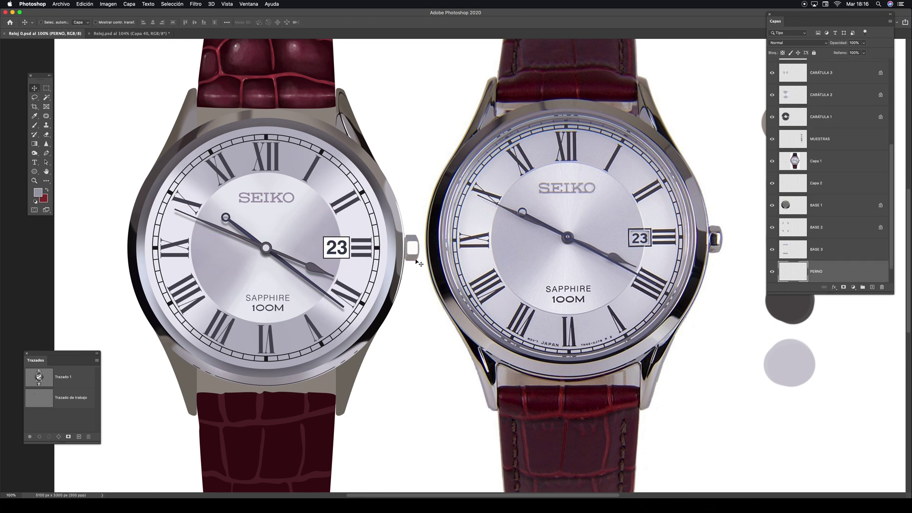
{"action": "key", "text": "z"}
{"action": "left_click_drag", "start_coordinate": [398, 247], "coordinate": [429, 224]}
{"action": "left_click_drag", "start_coordinate": [521, 258], "coordinate": [350, 283]}
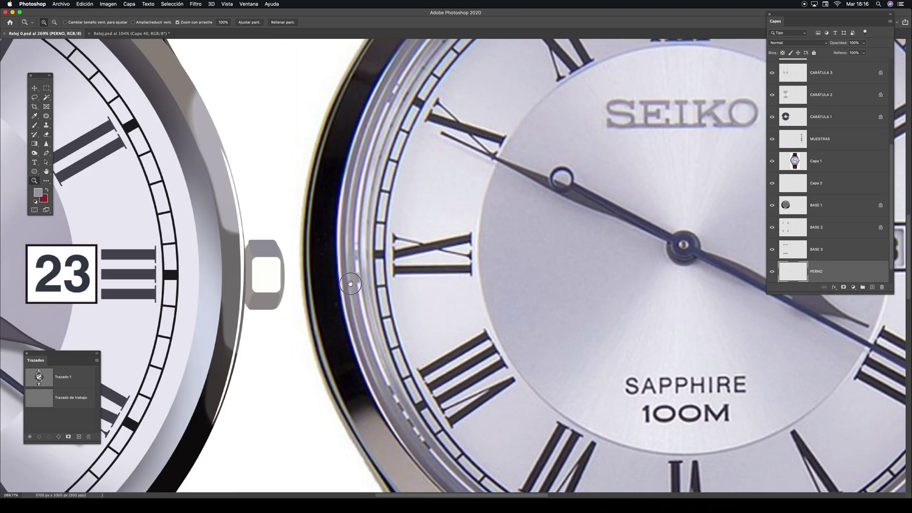
{"action": "key", "text": "super+minus"}
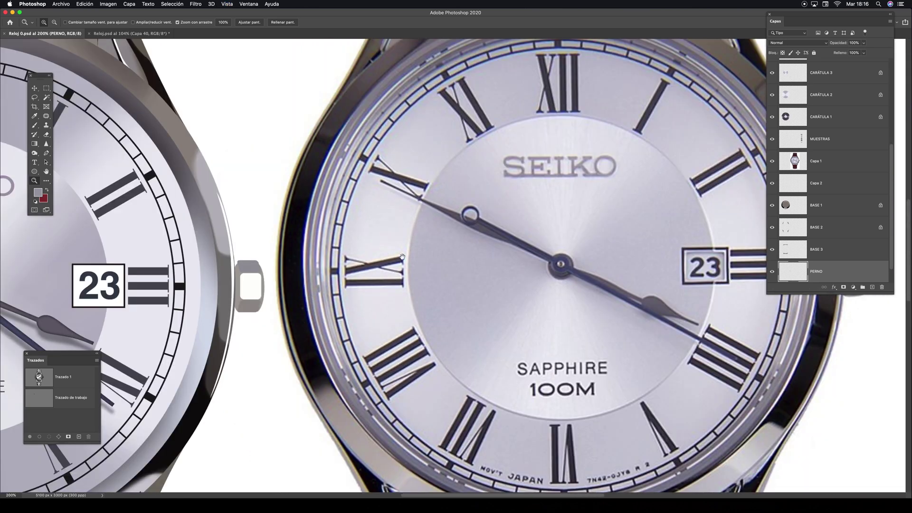
{"action": "left_click_drag", "start_coordinate": [437, 288], "coordinate": [430, 336]}
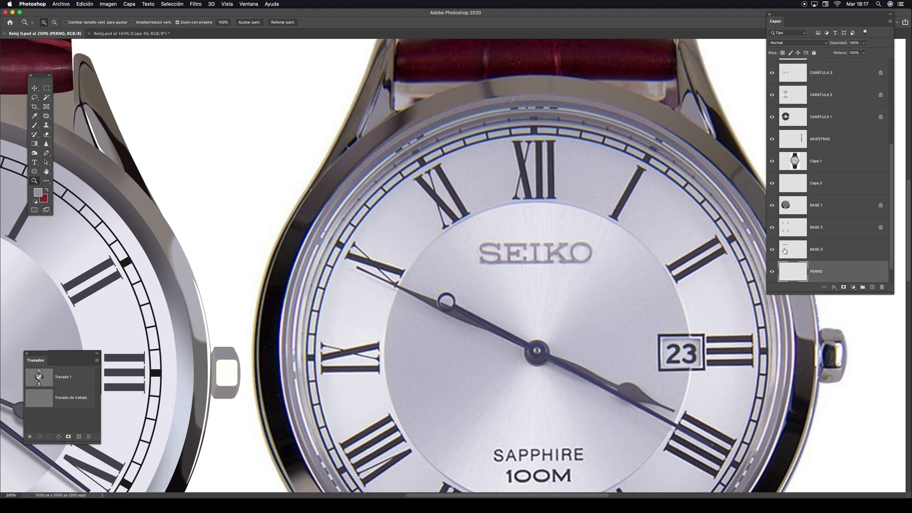
Step: With the PERNO layer active, sample black and dark brown from the reference photo's crown as the two painting colours
{"action": "left_click", "coordinate": [799, 208]}
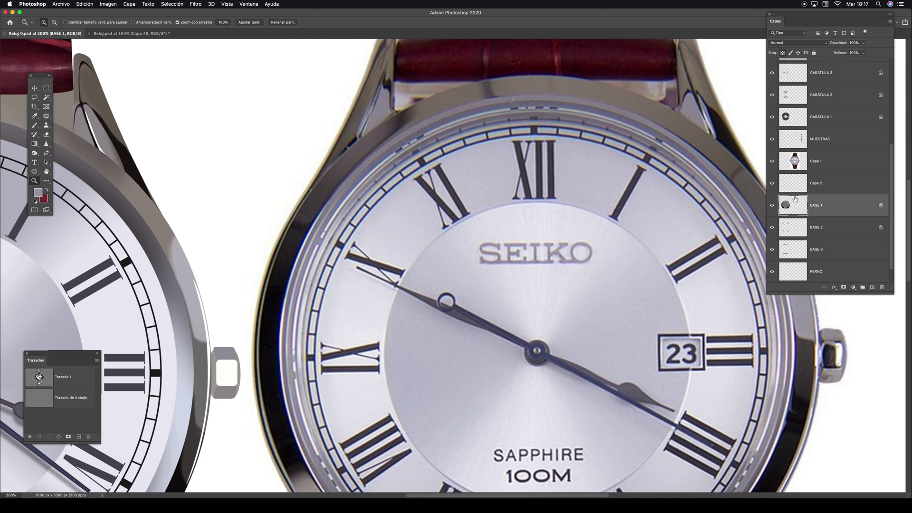
{"action": "key", "text": "v"}
{"action": "left_click", "coordinate": [232, 368]}
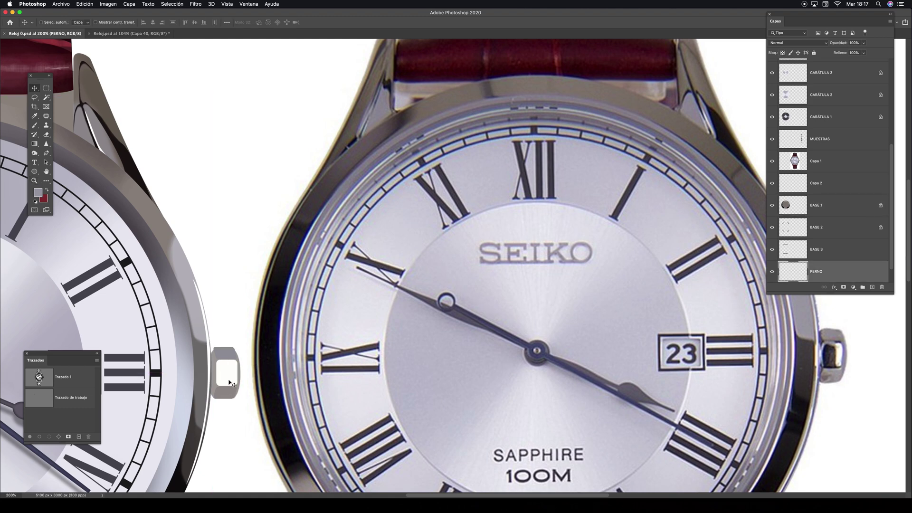
{"action": "left_click_drag", "start_coordinate": [323, 365], "coordinate": [348, 347]}
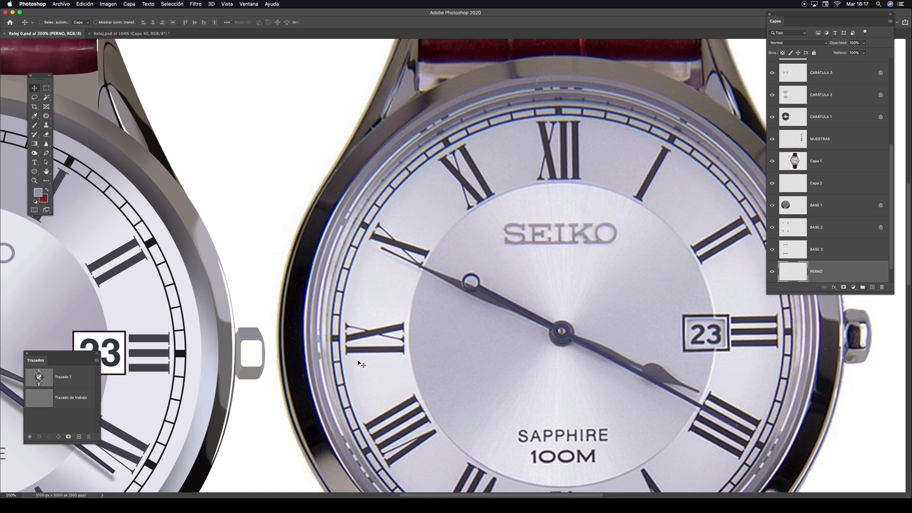
{"action": "key", "text": "i"}
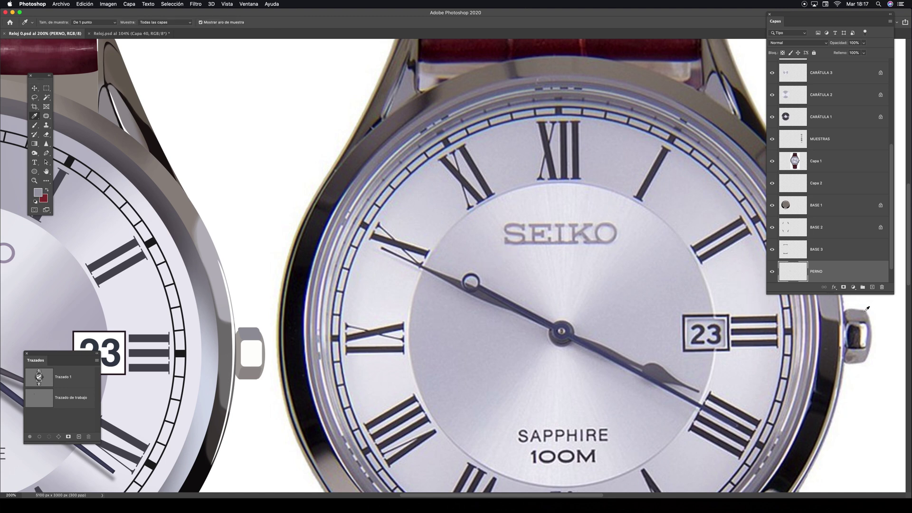
{"action": "left_click", "coordinate": [858, 339]}
{"action": "key", "text": "x"}
{"action": "key", "text": "b"}
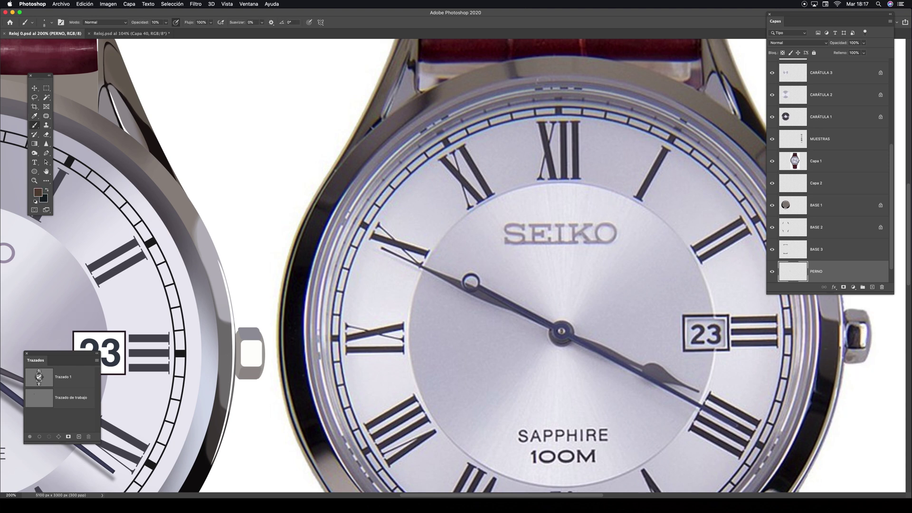
Step: Choose the Circular difuso preset from Pinceles generales for the brush
{"action": "mouse_move", "coordinate": [250, 311]}
{"action": "left_mouse_down"}
{"action": "mouse_move", "coordinate": [244, 292]}
{"action": "mouse_move", "coordinate": [250, 296]}
{"action": "left_mouse_up"}
{"action": "right_click", "coordinate": [232, 122]}
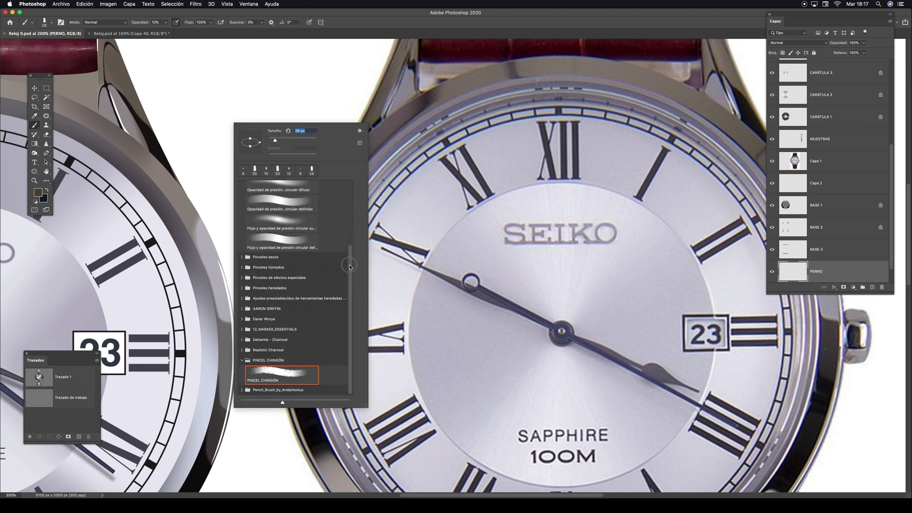
{"action": "scroll", "coordinate": [275, 214], "scroll_direction": "up", "scroll_amount": 5}
{"action": "left_click", "coordinate": [278, 206]}
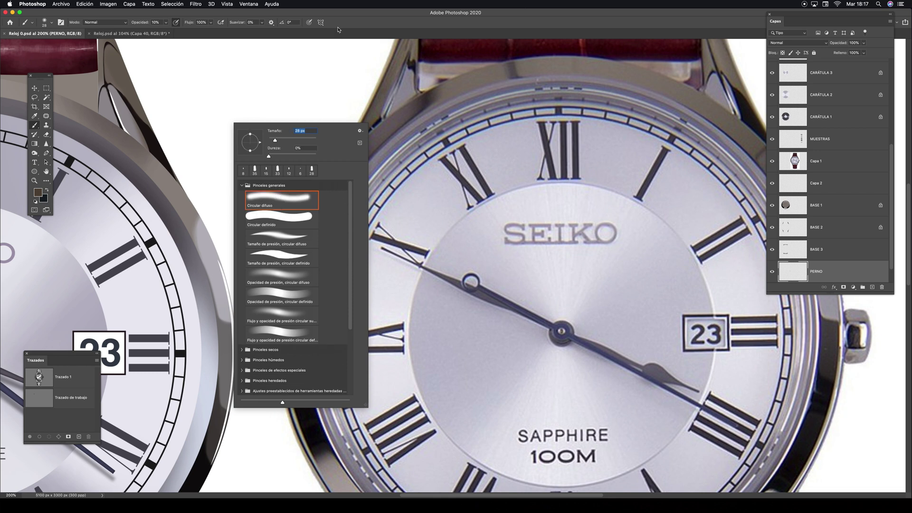
{"action": "left_click", "coordinate": [344, 13]}
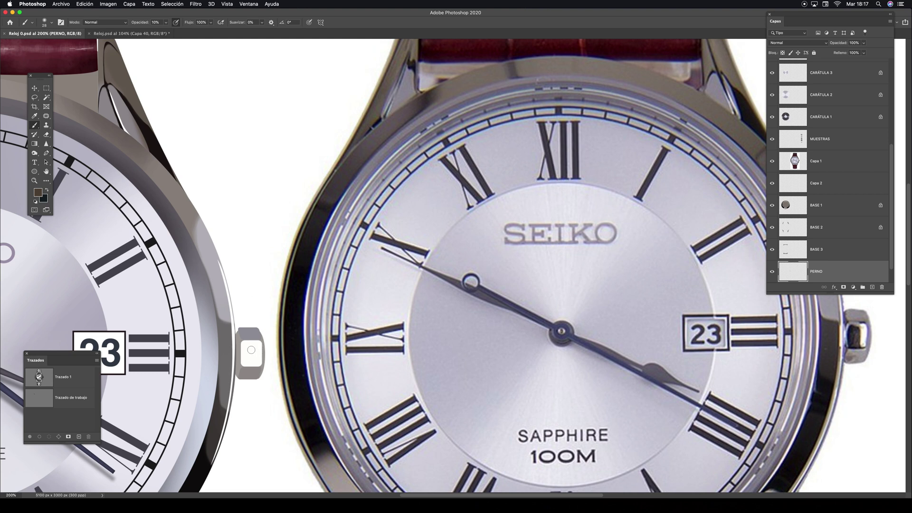
Step: Select the drawn crown's white central face with the Magic Wand and begin shading it softly in dark brown
{"action": "key", "text": "w"}
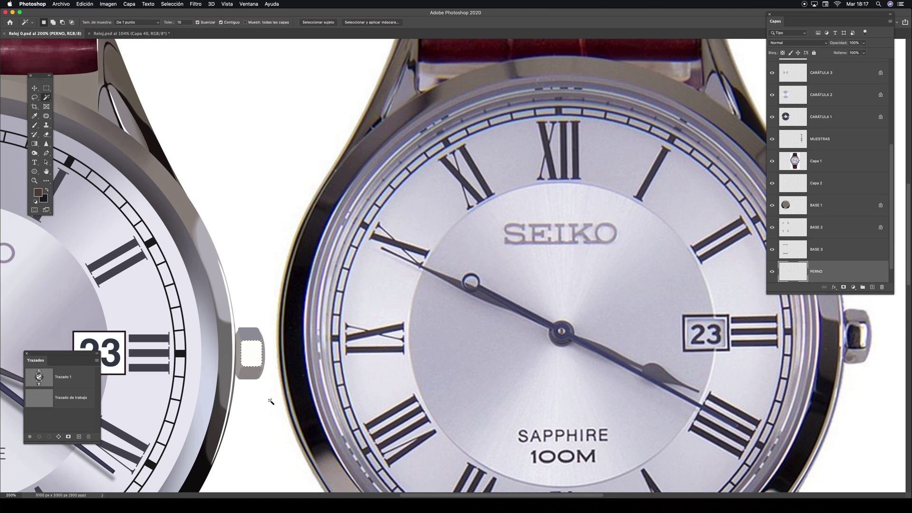
{"action": "key", "text": "b"}
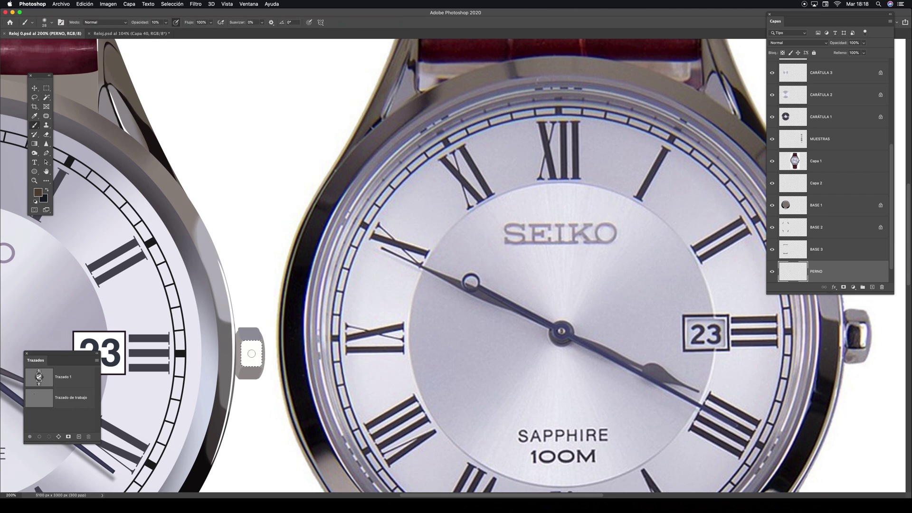
{"action": "left_click_drag", "start_coordinate": [252, 320], "coordinate": [260, 323]}
{"action": "left_click", "coordinate": [245, 361]}
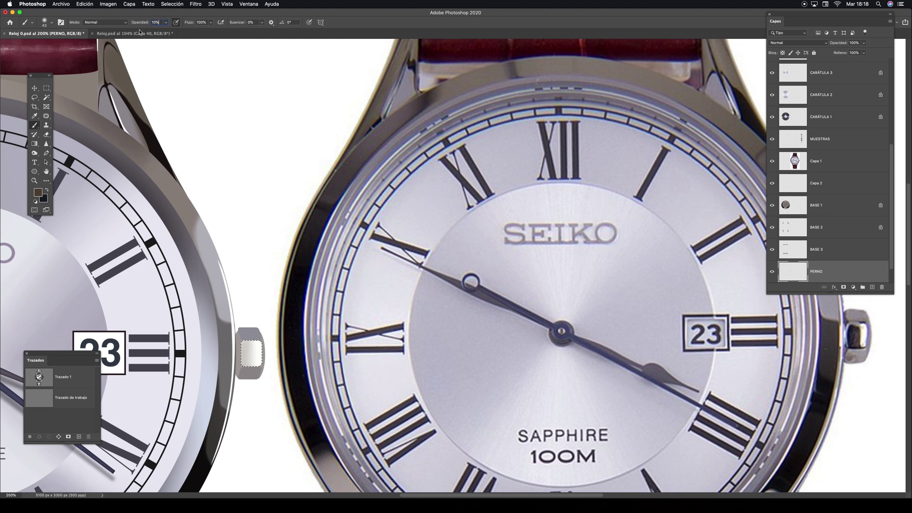
Step: Set the brush opacity to 15% and build up a vertical brown shadow on the crown's central face
{"action": "double_click", "coordinate": [157, 22]}
{"action": "type", "text": "1,5"}
{"action": "key", "text": "Return"}
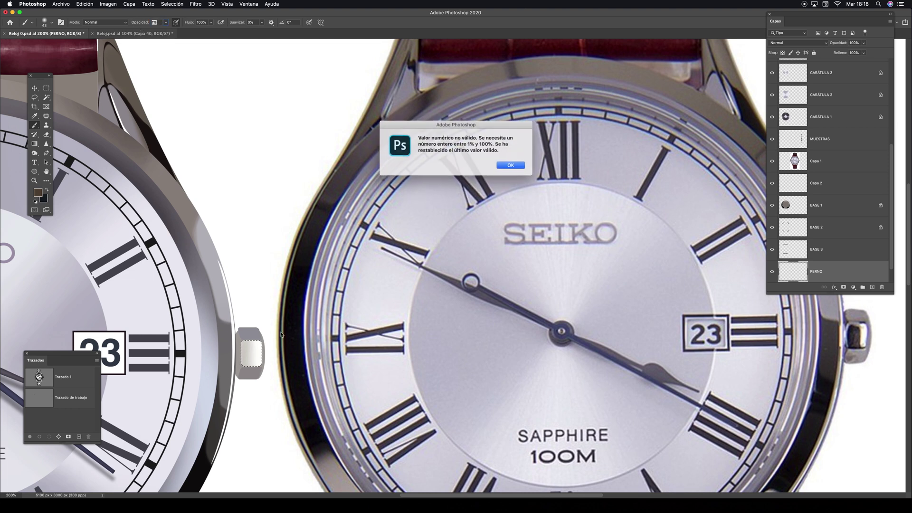
{"action": "left_click", "coordinate": [508, 165]}
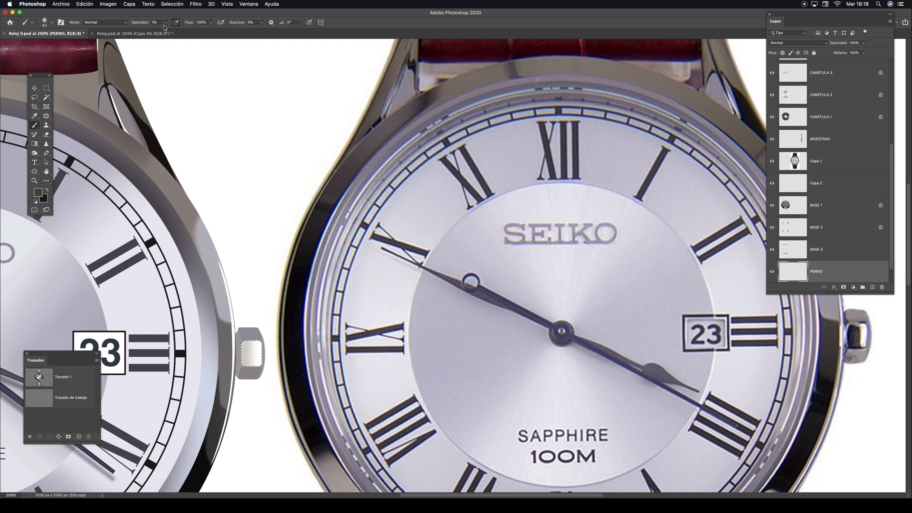
{"action": "type", "text": "15"}
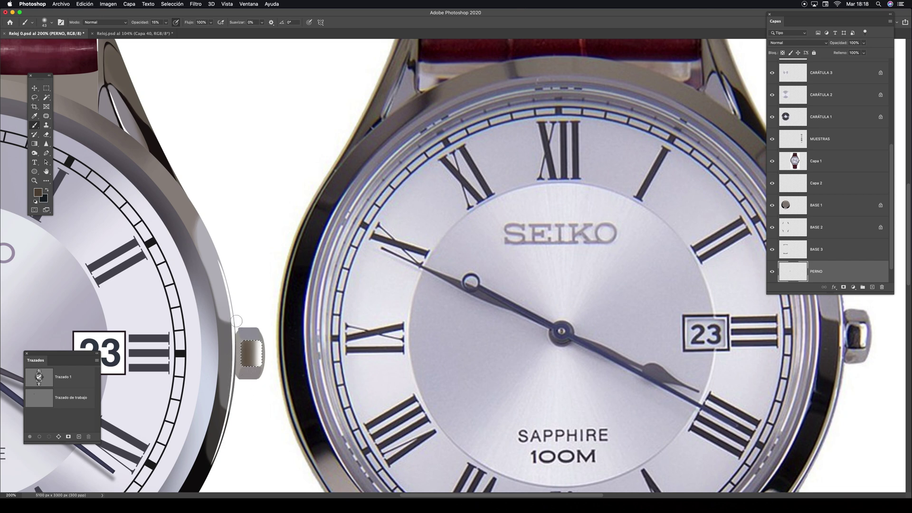
Step: Darken the crown face's shadow with black, then sample white from the face and soften the shading with it
{"action": "key", "text": "x"}
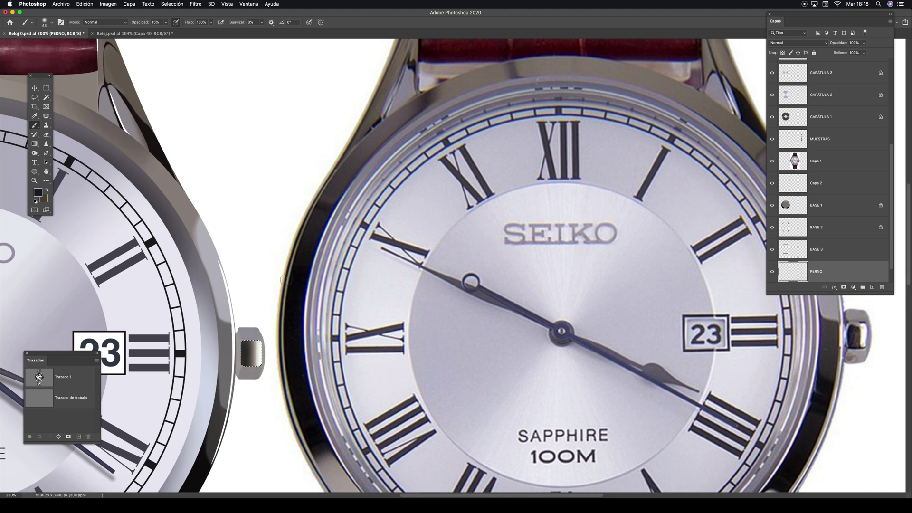
{"action": "key", "text": "i"}
{"action": "left_click", "coordinate": [255, 346]}
{"action": "key", "text": "b"}
{"action": "left_click_drag", "start_coordinate": [255, 317], "coordinate": [247, 316]}
Step: Sample dark grey from the crown face's shading and deepen its vertical shadow with a smaller soft brush
{"action": "key", "text": "i"}
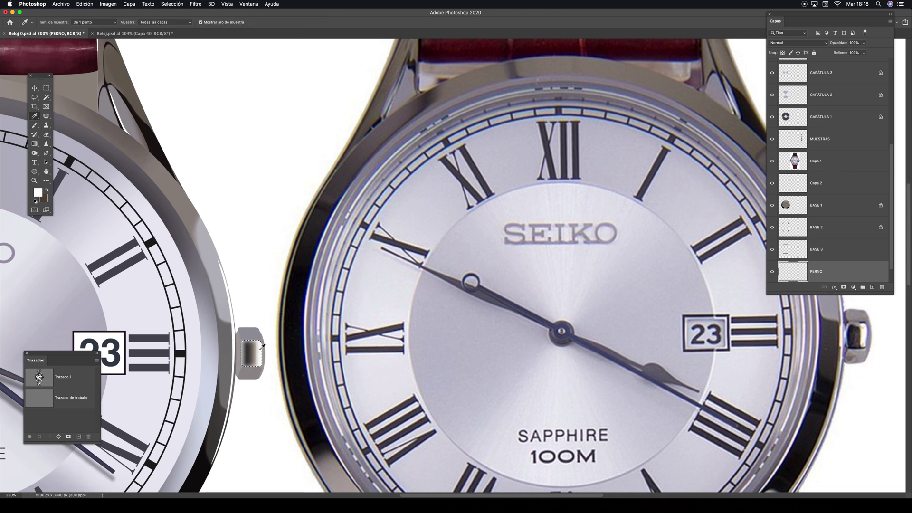
{"action": "left_click", "coordinate": [248, 352]}
{"action": "key", "text": "b"}
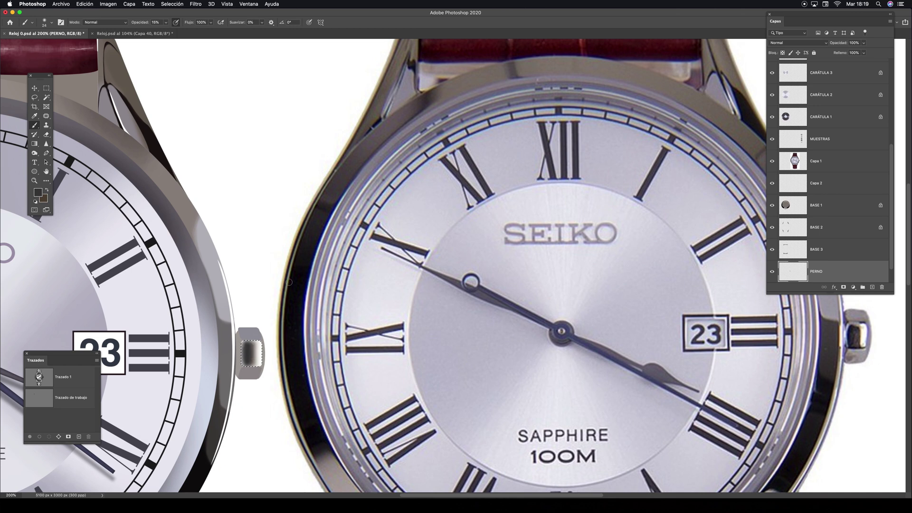
{"action": "left_click_drag", "start_coordinate": [284, 279], "coordinate": [297, 278]}
{"action": "left_click_drag", "start_coordinate": [247, 339], "coordinate": [248, 368]}
Step: Examine the shading and pixel edges of the crown's central face up close
{"action": "key", "text": "z"}
{"action": "left_click_drag", "start_coordinate": [251, 358], "coordinate": [317, 358]}
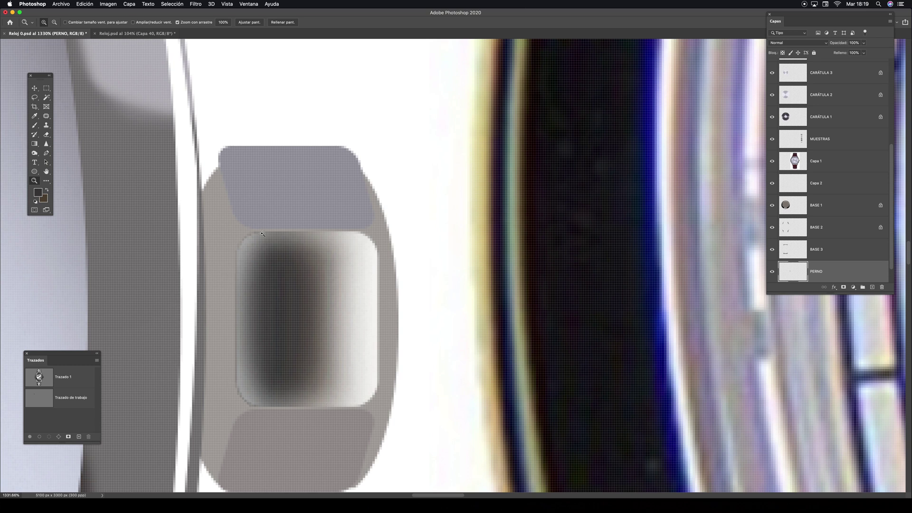
{"action": "left_click_drag", "start_coordinate": [239, 376], "coordinate": [266, 361]}
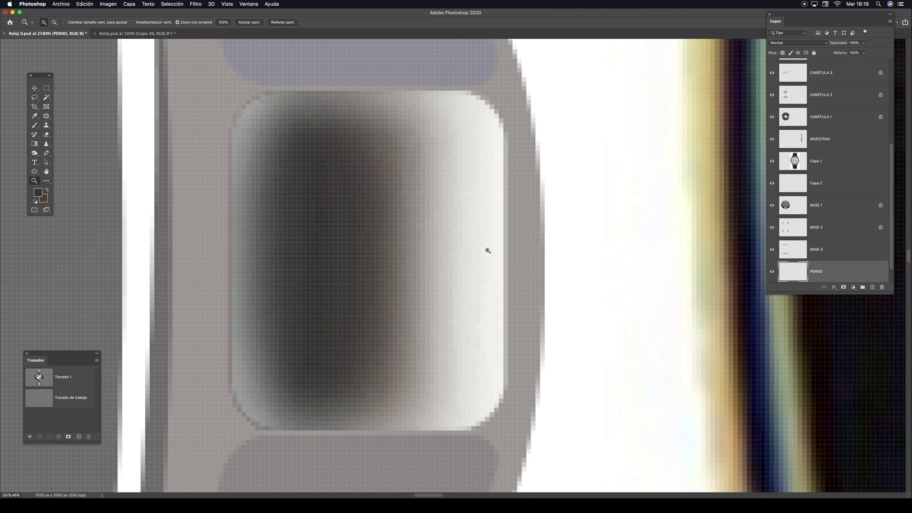
{"action": "key", "text": "super+minus"}
{"action": "key", "text": "super+minus"}
{"action": "key", "text": "super+minus"}
{"action": "key", "text": "super+minus"}
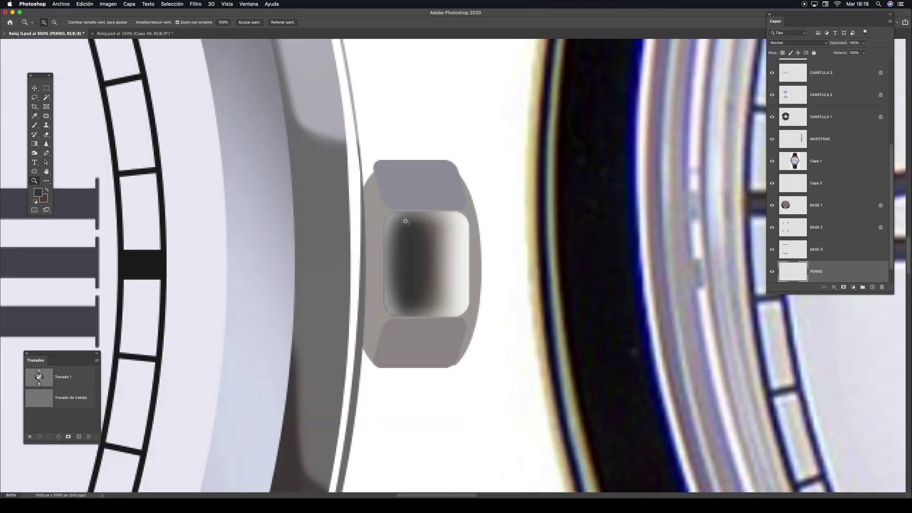
{"action": "left_click_drag", "start_coordinate": [414, 224], "coordinate": [449, 212]}
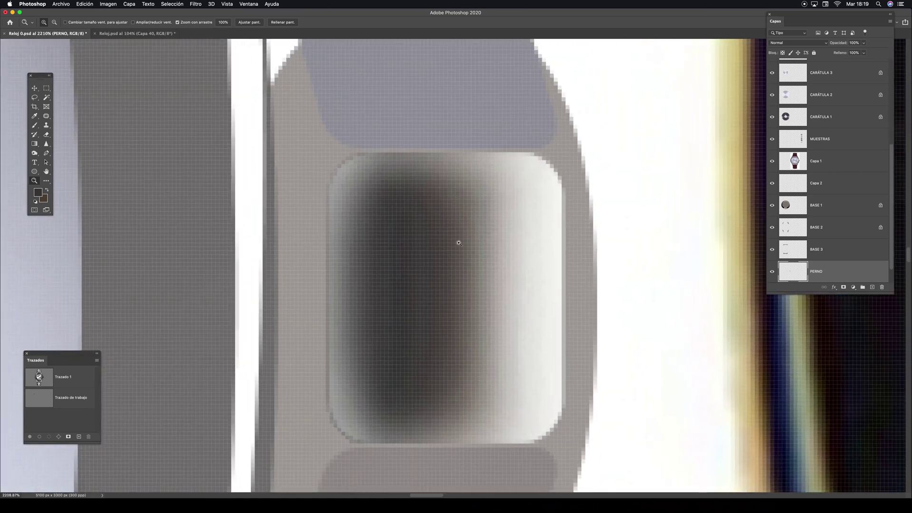
{"action": "left_click_drag", "start_coordinate": [441, 244], "coordinate": [436, 244]}
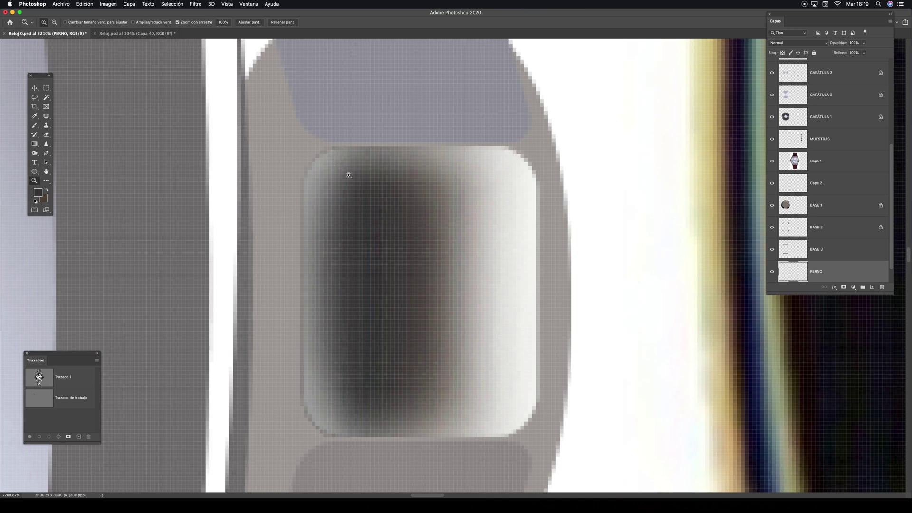
Step: Undo the last edit and toggle the PERNO layer's transparent-pixel lock on and off
{"action": "key", "text": "super+z"}
{"action": "left_click", "coordinate": [783, 53]}
{"action": "left_click", "coordinate": [783, 53]}
Step: Select the bluish-grey upper facet of the drawn crown with the Magic Wand
{"action": "key", "text": "super+minus"}
{"action": "key", "text": "super+minus"}
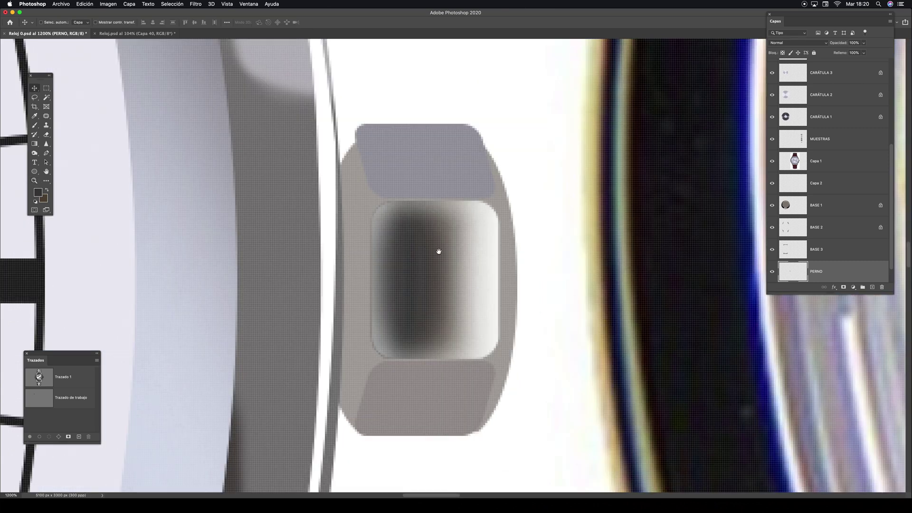
{"action": "scroll", "coordinate": [328, 270], "scroll_direction": "right", "scroll_amount": 5}
{"action": "key", "text": "super+minus"}
{"action": "key", "text": "super+minus"}
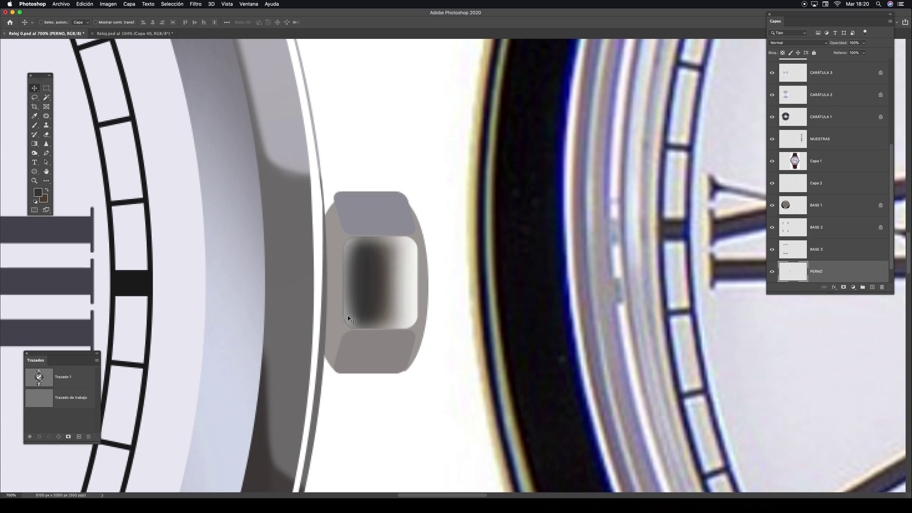
{"action": "key", "text": "super+minus"}
{"action": "key", "text": "super+minus"}
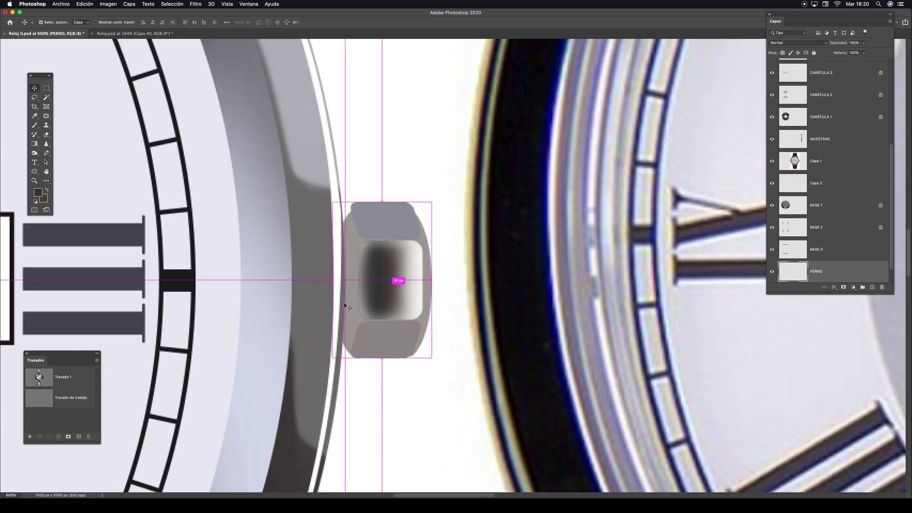
{"action": "scroll", "coordinate": [352, 306], "scroll_direction": "right", "scroll_amount": 5}
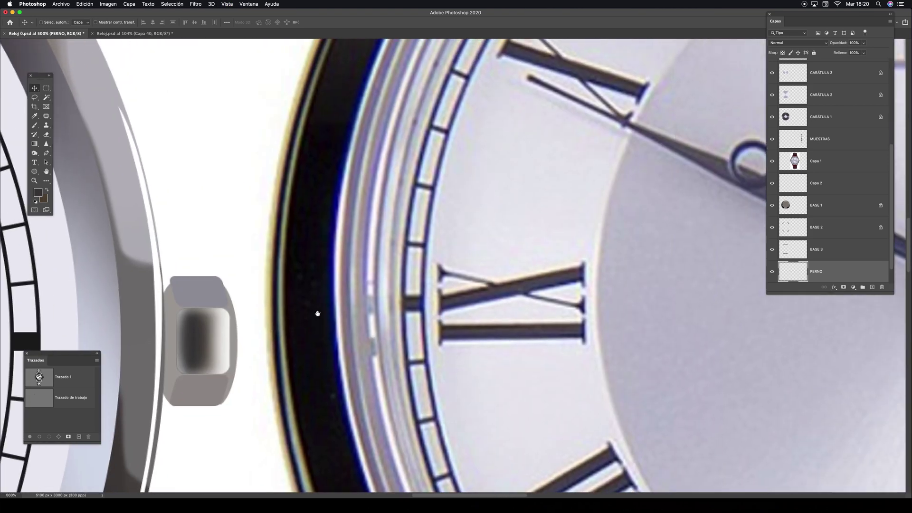
{"action": "key", "text": "super+minus"}
{"action": "key", "text": "super+minus"}
{"action": "key", "text": "super+minus"}
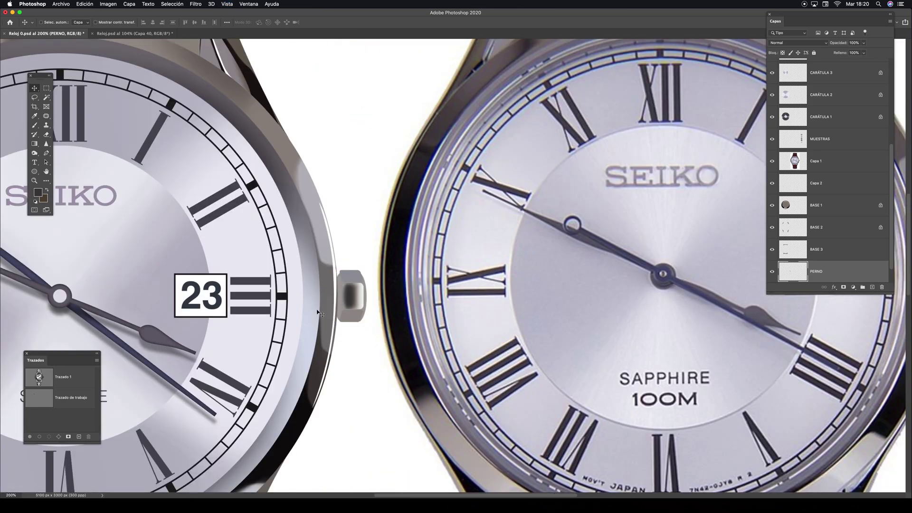
{"action": "left_click_drag", "start_coordinate": [471, 296], "coordinate": [370, 357]}
{"action": "scroll", "coordinate": [370, 357], "scroll_direction": "up", "scroll_amount": 3}
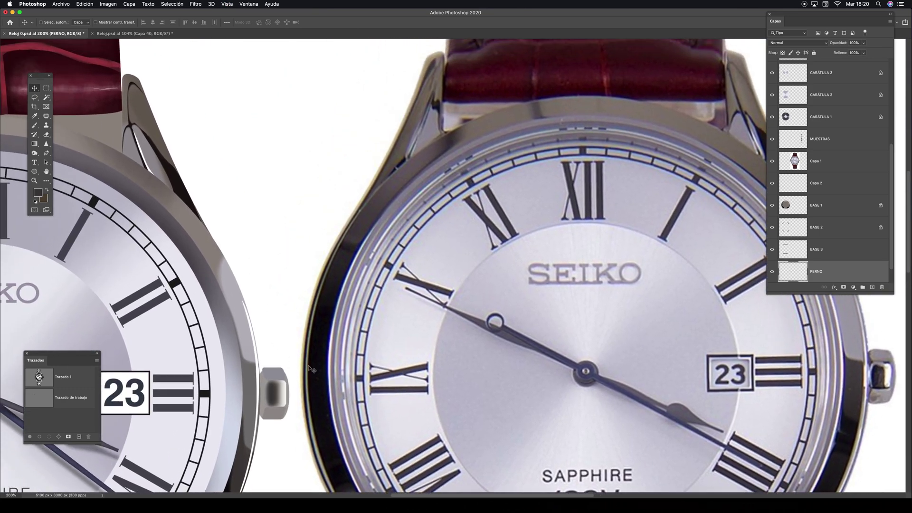
{"action": "key", "text": "w"}
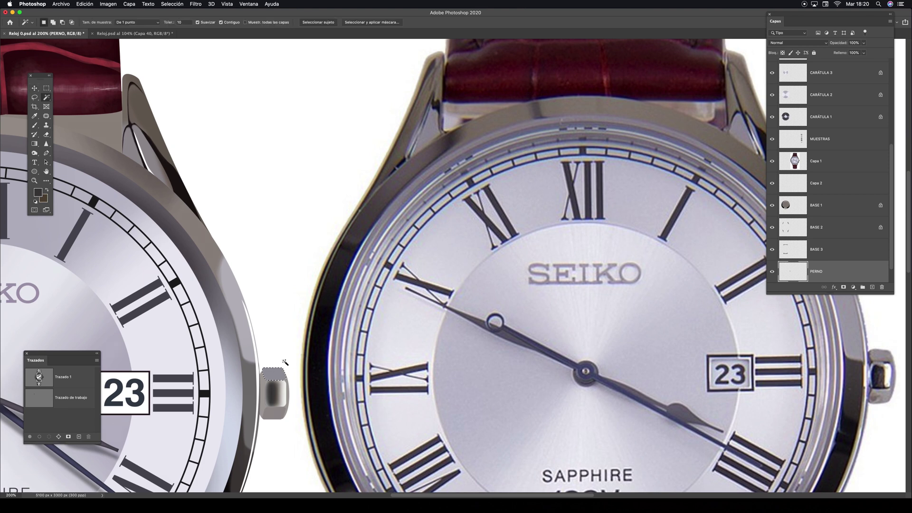
Step: Shade the crown's upper facet with a soft 15% brush in grey sampled from the reference crown, and save the document
{"action": "key", "text": "b"}
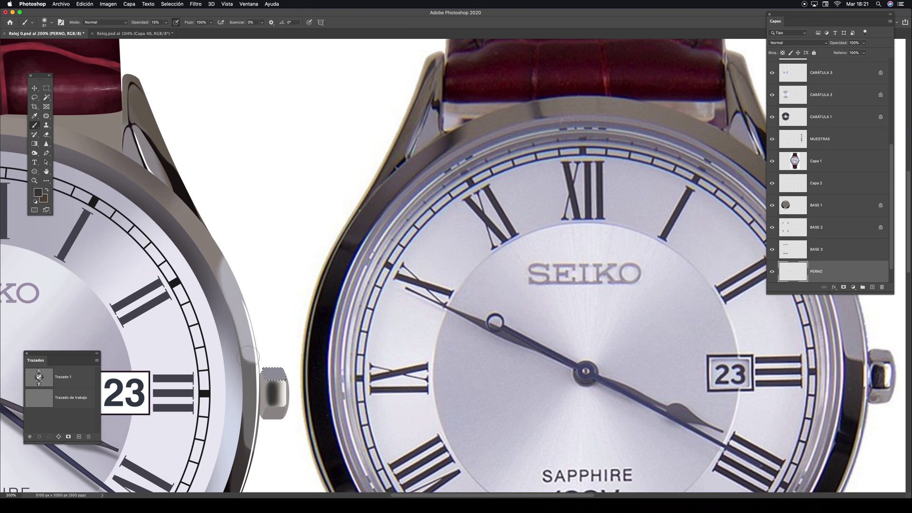
{"action": "mouse_move", "coordinate": [267, 326]}
{"action": "left_mouse_down"}
{"action": "mouse_move", "coordinate": [249, 324]}
{"action": "mouse_move", "coordinate": [259, 324]}
{"action": "left_mouse_up"}
{"action": "mouse_move", "coordinate": [262, 367]}
{"action": "left_mouse_down"}
{"action": "mouse_move", "coordinate": [275, 392]}
{"action": "mouse_move", "coordinate": [287, 390]}
{"action": "mouse_move", "coordinate": [279, 390]}
{"action": "left_mouse_up"}
{"action": "key", "text": "i"}
{"action": "left_click", "coordinate": [879, 350]}
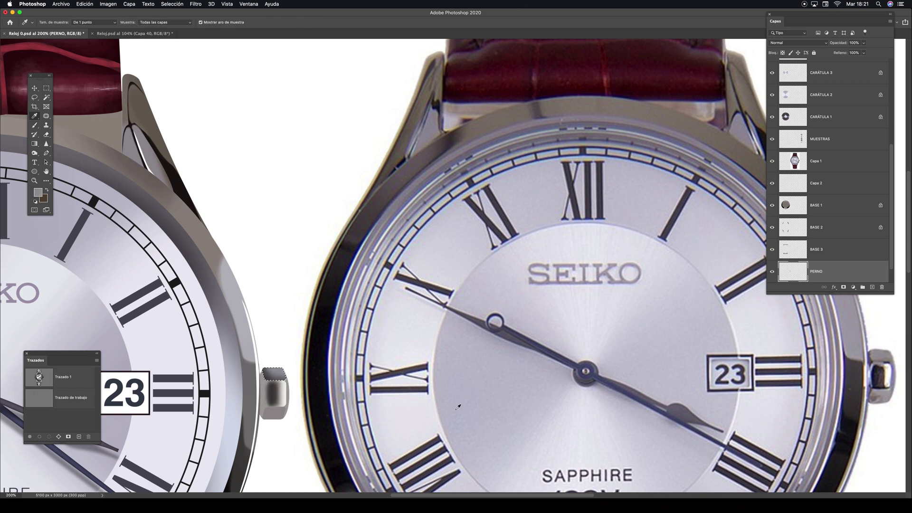
{"action": "key", "text": "b"}
{"action": "mouse_move", "coordinate": [286, 369]}
{"action": "left_mouse_down"}
{"action": "mouse_move", "coordinate": [265, 369]}
{"action": "mouse_move", "coordinate": [292, 373]}
{"action": "left_mouse_up"}
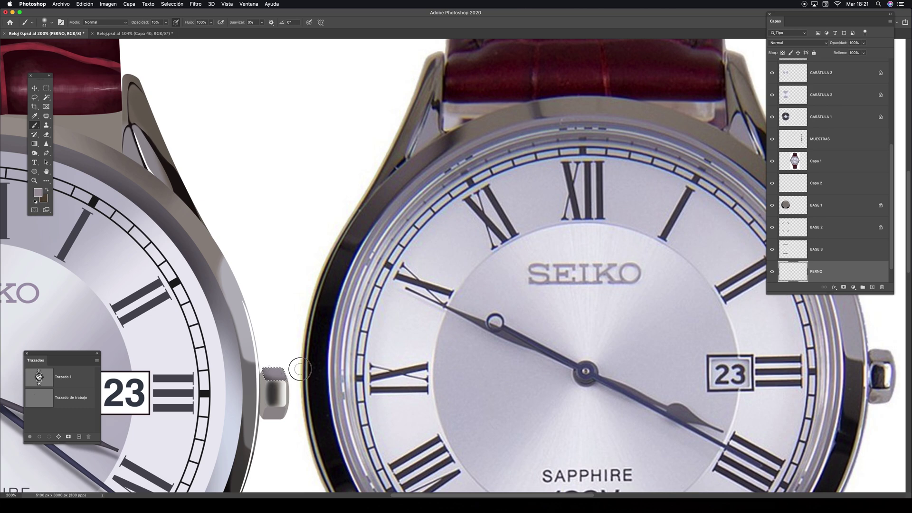
{"action": "key", "text": "F12"}
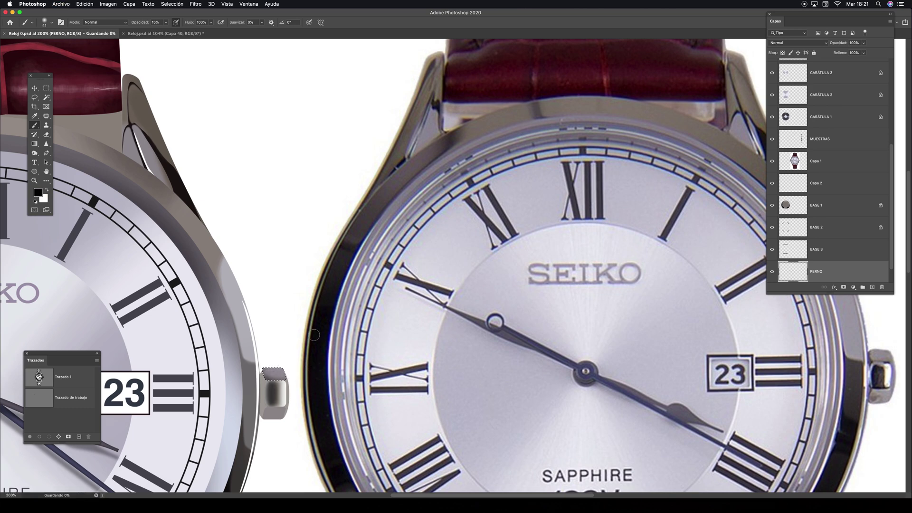
{"action": "key", "text": "d"}
Step: Select the crown's lower facet with the Magic Wand and shade it in grey sampled from the reference crown
{"action": "left_click_drag", "start_coordinate": [312, 387], "coordinate": [357, 299]}
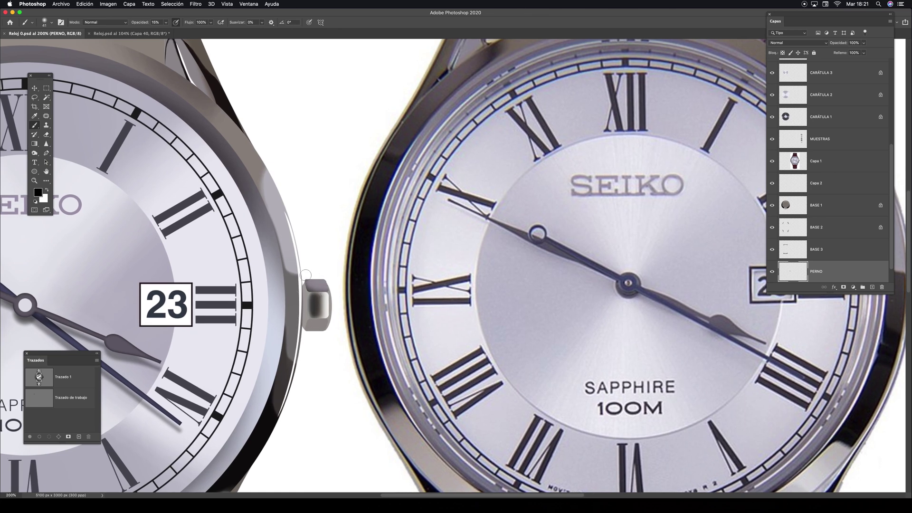
{"action": "key", "text": "w"}
{"action": "left_click_drag", "start_coordinate": [402, 300], "coordinate": [354, 332]}
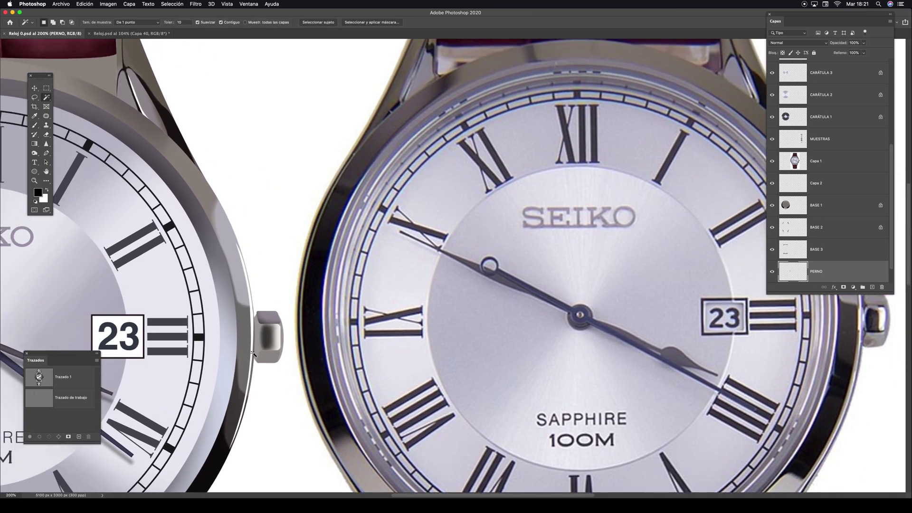
{"action": "left_click", "coordinate": [272, 355]}
{"action": "key", "text": "i"}
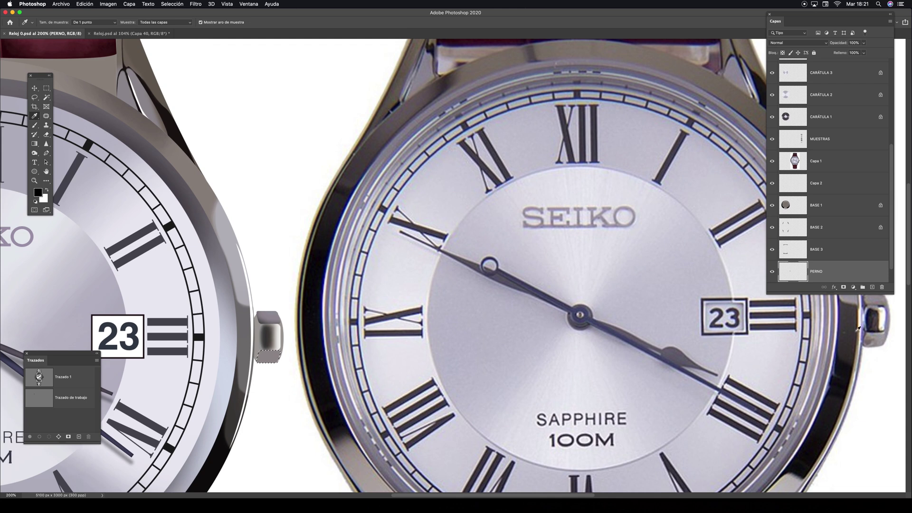
{"action": "left_click", "coordinate": [878, 336]}
{"action": "key", "text": "b"}
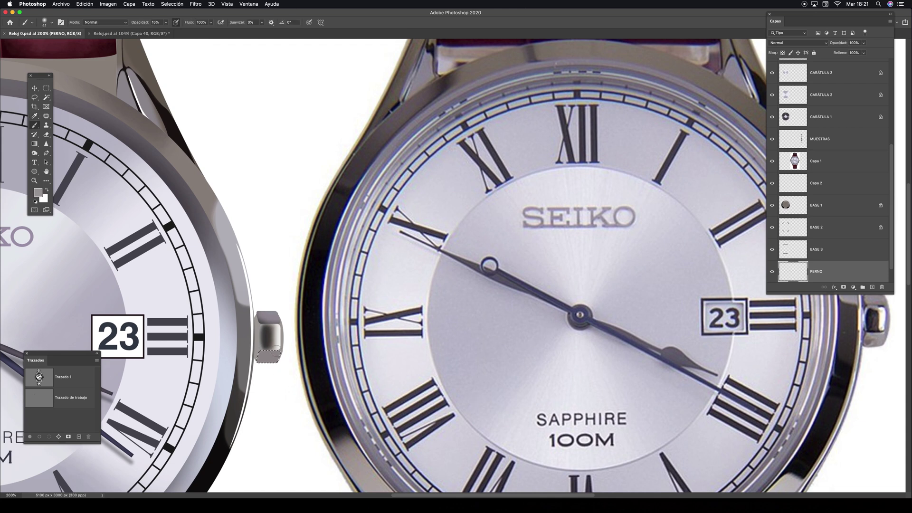
{"action": "mouse_move", "coordinate": [276, 347]}
{"action": "left_mouse_down"}
{"action": "mouse_move", "coordinate": [268, 361]}
{"action": "mouse_move", "coordinate": [277, 368]}
{"action": "left_mouse_up"}
Step: Deepen the lower facet with a darker brownish grey sampled from the reference crown, and clear the selection
{"action": "key", "text": "i"}
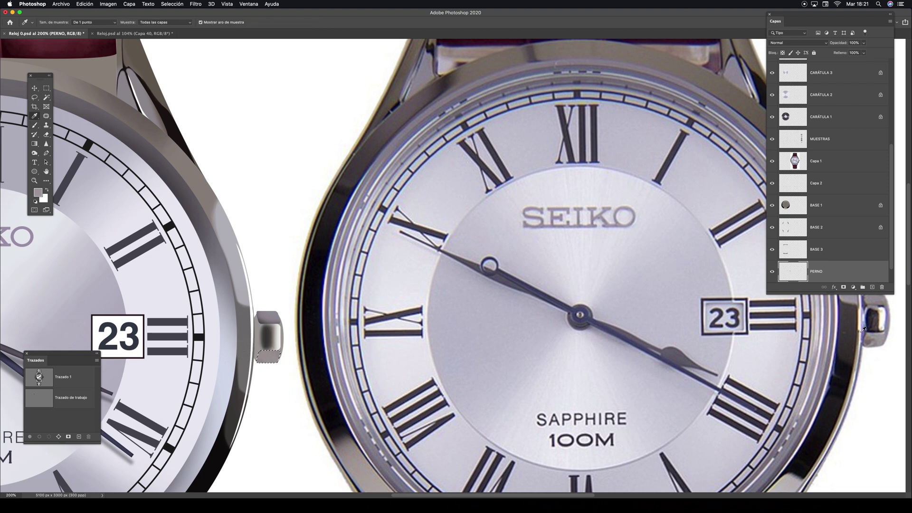
{"action": "left_click", "coordinate": [871, 339]}
{"action": "key", "text": "b"}
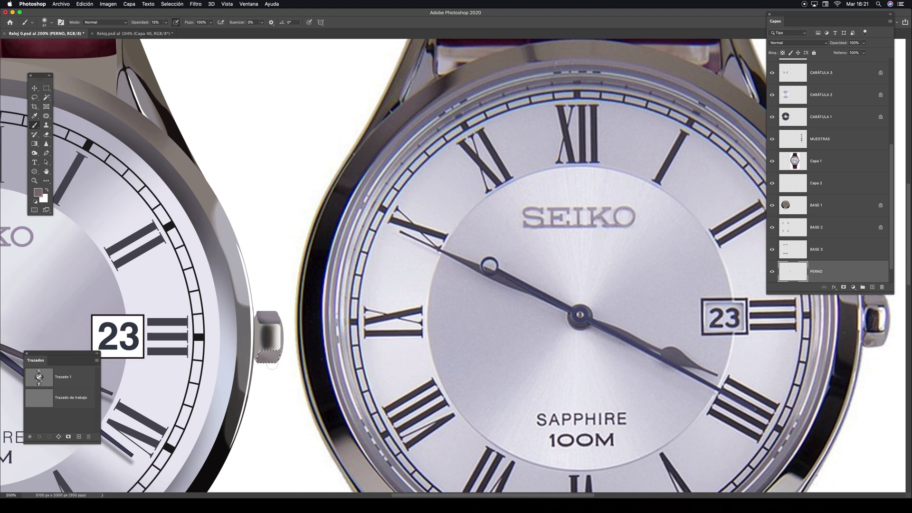
{"action": "key", "text": "super+d"}
Step: Select the crown's side surfaces around the facets with the Magic Wand, adjusting its tolerance
{"action": "key", "text": "w"}
{"action": "left_click", "coordinate": [259, 333]}
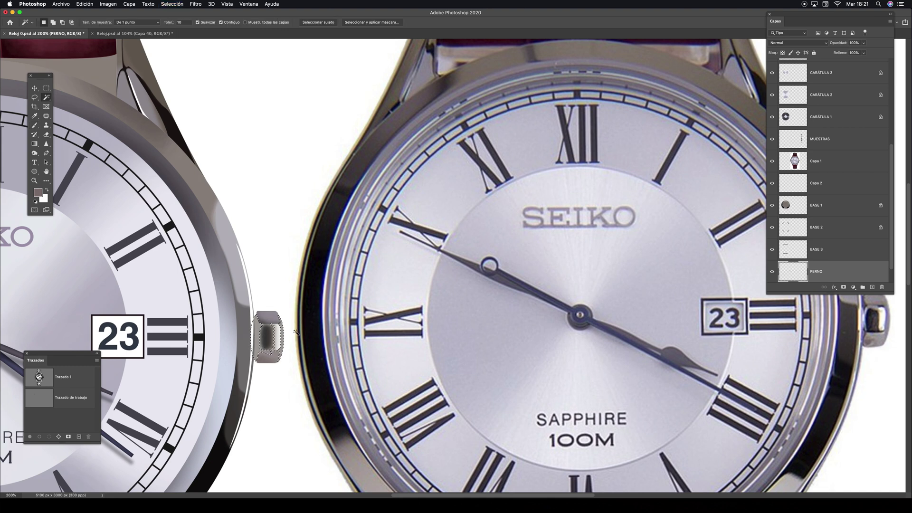
{"action": "key", "text": "super+d"}
{"action": "left_click", "coordinate": [180, 22]}
{"action": "type", "text": "3i"}
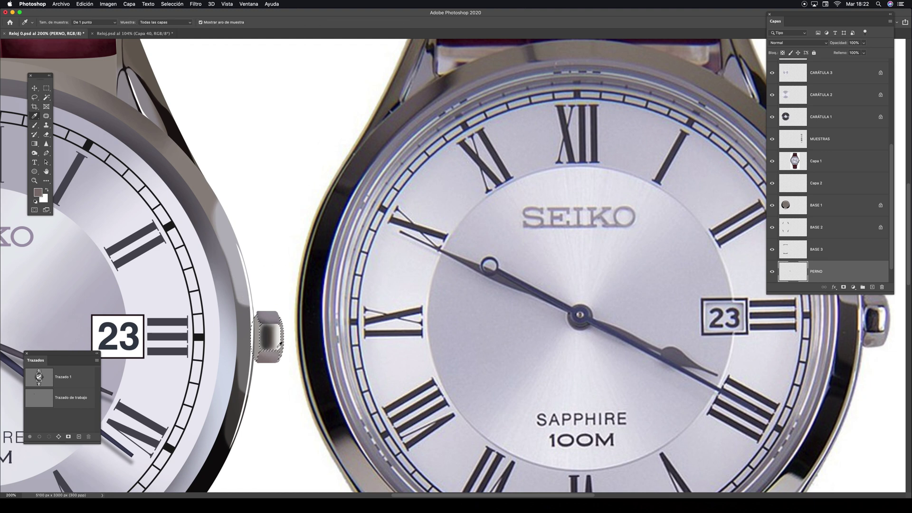
Step: Darken the crown's side next to the case in black at a higher brush opacity, and save the deselected artwork
{"action": "left_click", "coordinate": [269, 331]}
{"action": "left_click", "coordinate": [216, 460]}
{"action": "key", "text": "b"}
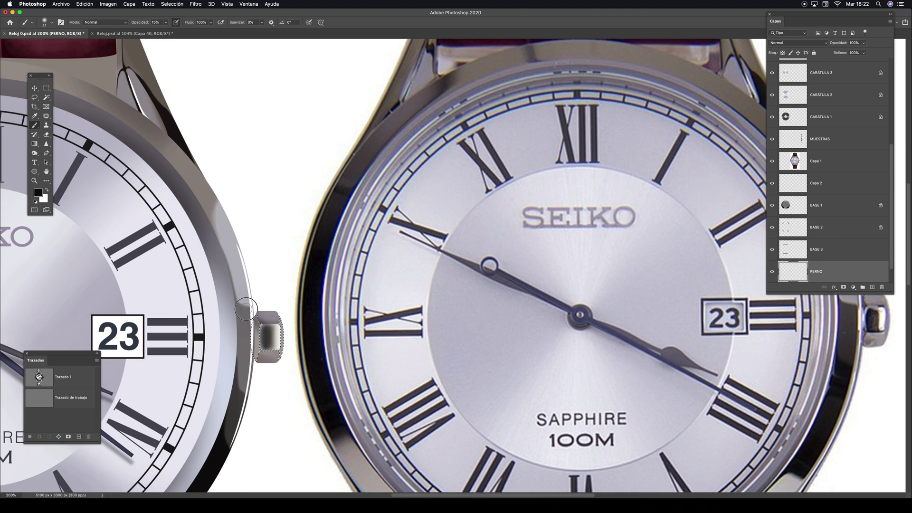
{"action": "left_click", "coordinate": [165, 22]}
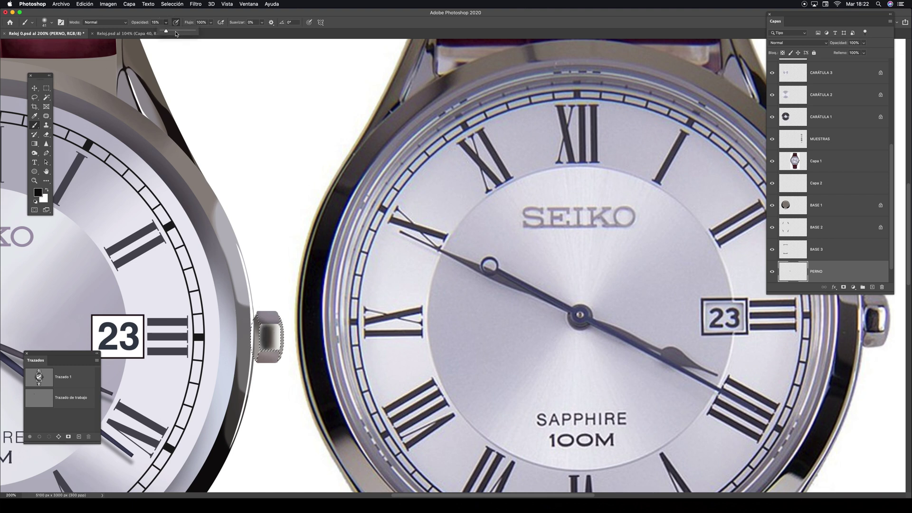
{"action": "left_click", "coordinate": [256, 331]}
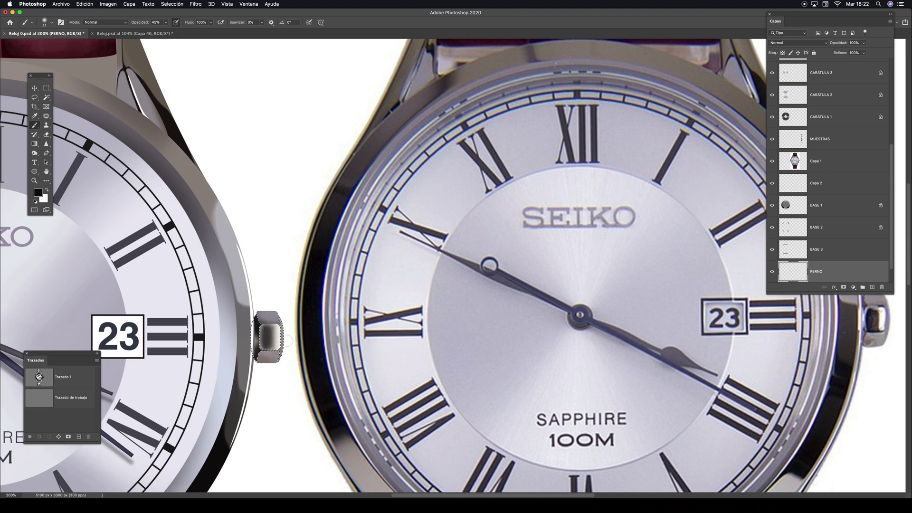
{"action": "key", "text": "x"}
{"action": "key", "text": "super+s"}
{"action": "key", "text": "super+d"}
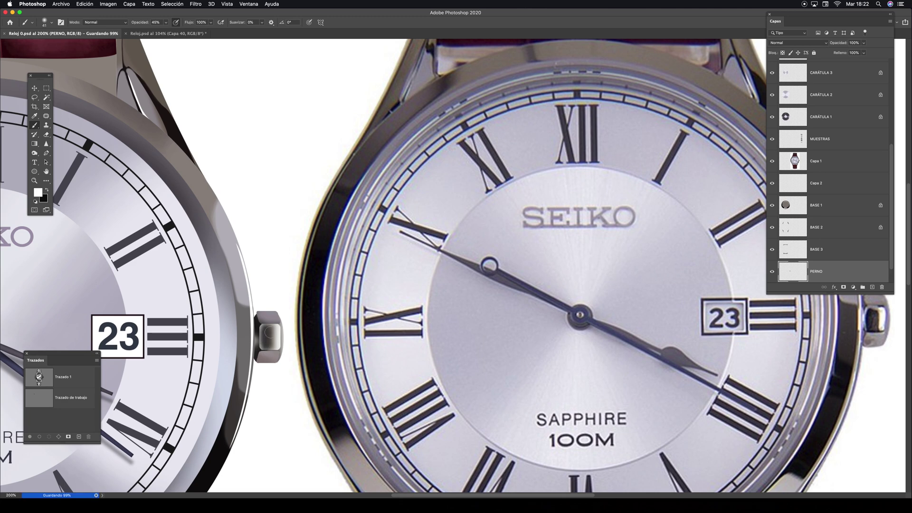
Step: Rework the dark reflection on the crown's central face with the soft brush, undoing the unwanted strokes
{"action": "scroll", "coordinate": [261, 358], "scroll_direction": "up", "scroll_amount": 3}
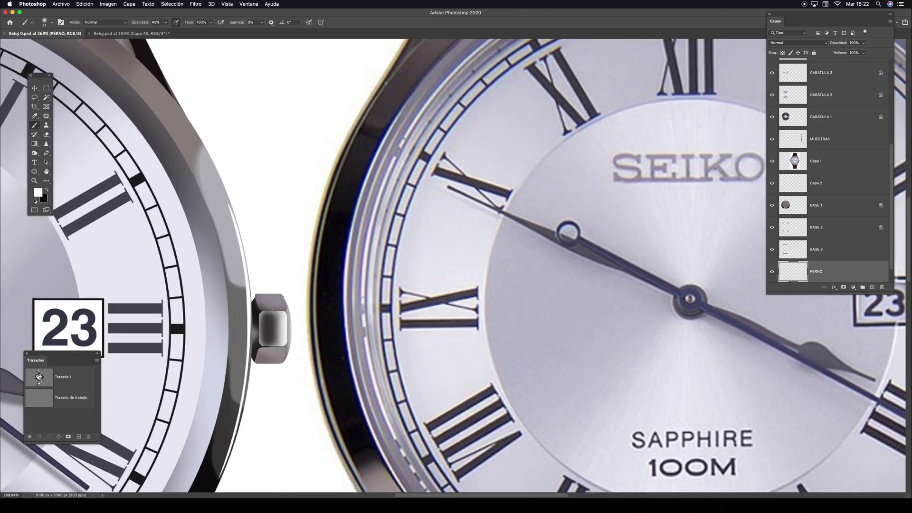
{"action": "mouse_move", "coordinate": [270, 337]}
{"action": "left_mouse_down"}
{"action": "mouse_move", "coordinate": [269, 319]}
{"action": "mouse_move", "coordinate": [269, 336]}
{"action": "left_mouse_up"}
{"action": "key", "text": "super+z"}
{"action": "key", "text": "x"}
{"action": "key", "text": "super+z"}
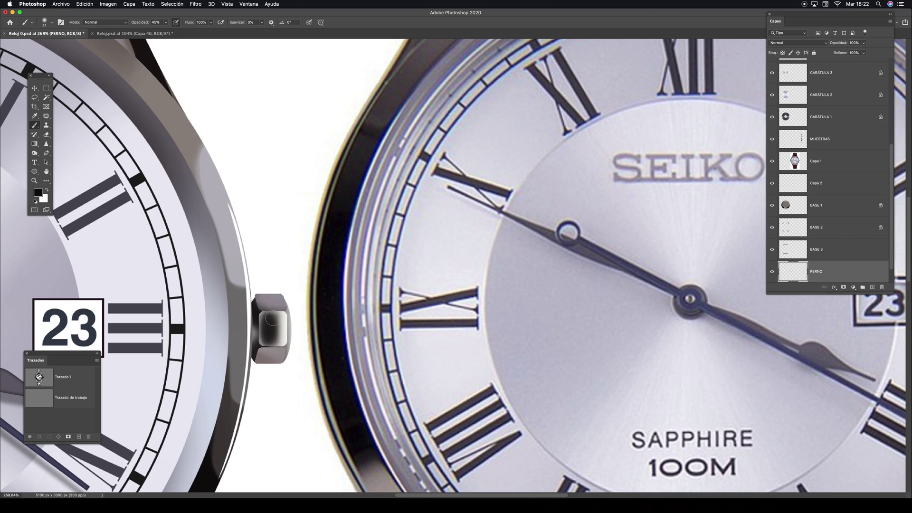
{"action": "key", "text": "super+0"}
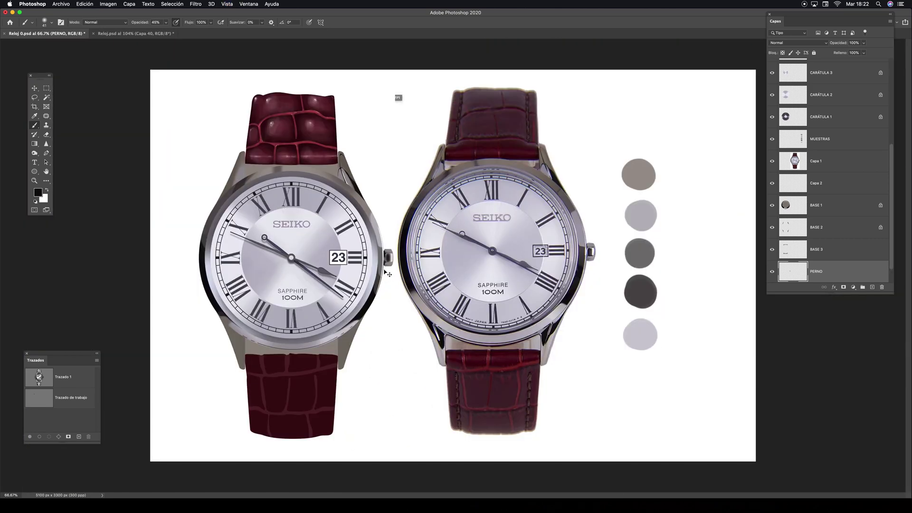
{"action": "key", "text": "v"}
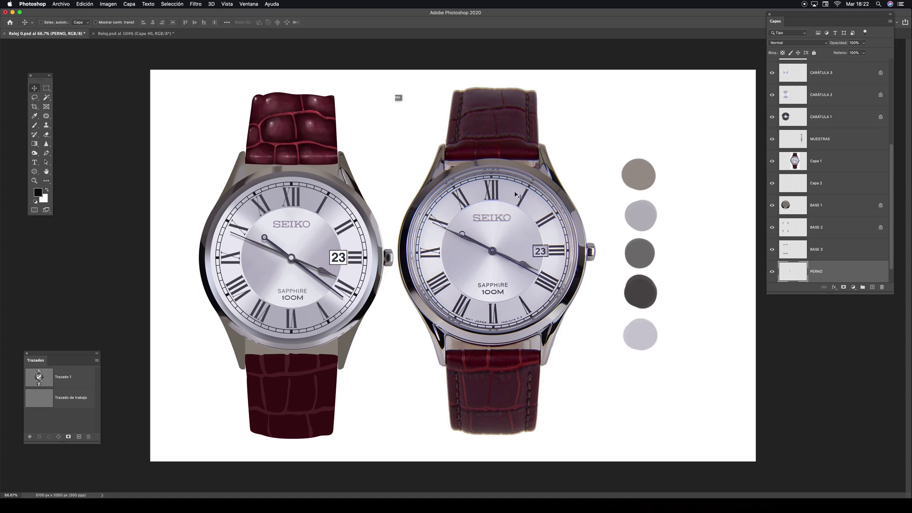
Step: Brush a soft white highlight down the right part of the crown's central face with a smaller brush at 17% opacity
{"action": "key", "text": "z"}
{"action": "left_click_drag", "start_coordinate": [390, 255], "coordinate": [460, 210]}
{"action": "key", "text": "x"}
{"action": "key", "text": "b"}
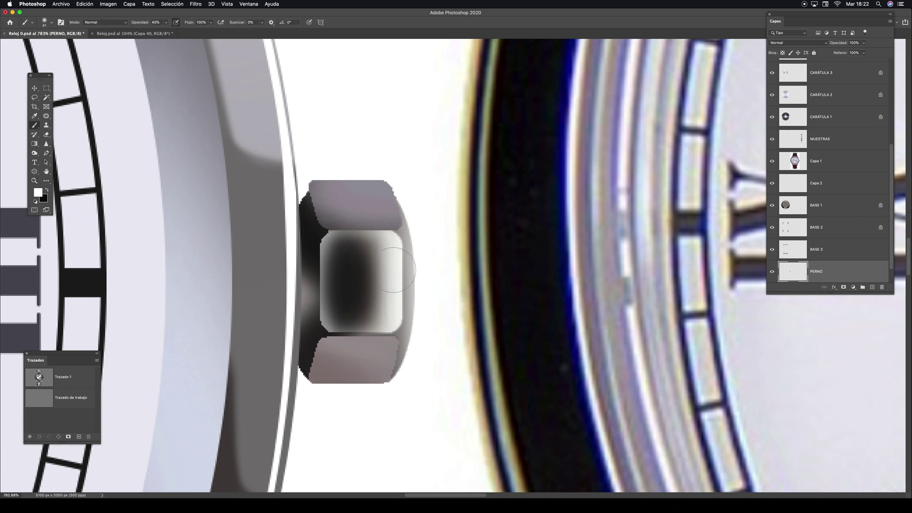
{"action": "left_click_drag", "start_coordinate": [416, 235], "coordinate": [427, 375]}
{"action": "mouse_move", "coordinate": [385, 245]}
{"action": "left_mouse_down"}
{"action": "mouse_move", "coordinate": [368, 245]}
{"action": "mouse_move", "coordinate": [385, 247]}
{"action": "mouse_move", "coordinate": [385, 285]}
{"action": "left_mouse_up"}
{"action": "key", "text": "super+z"}
{"action": "left_click", "coordinate": [166, 22]}
{"action": "left_click_drag", "start_coordinate": [165, 30], "coordinate": [156, 31]}
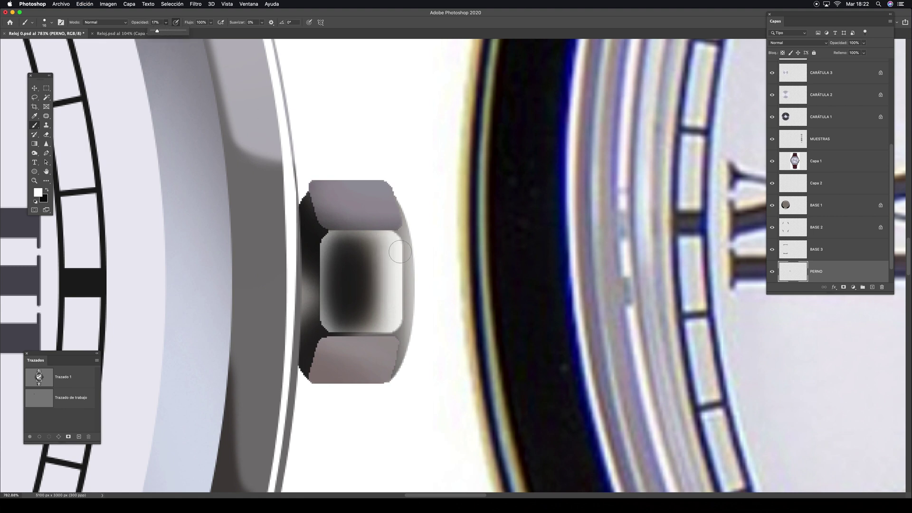
{"action": "mouse_move", "coordinate": [384, 243]}
{"action": "left_mouse_down"}
{"action": "mouse_move", "coordinate": [379, 320]}
{"action": "mouse_move", "coordinate": [389, 313]}
{"action": "mouse_move", "coordinate": [383, 243]}
{"action": "mouse_move", "coordinate": [381, 317]}
{"action": "left_mouse_up"}
Step: Review the crown's highlights and shadows up close and against the whole watch illustration
{"action": "key", "text": "z"}
{"action": "scroll", "coordinate": [381, 318], "scroll_direction": "down", "scroll_amount": 2}
{"action": "key", "text": "v"}
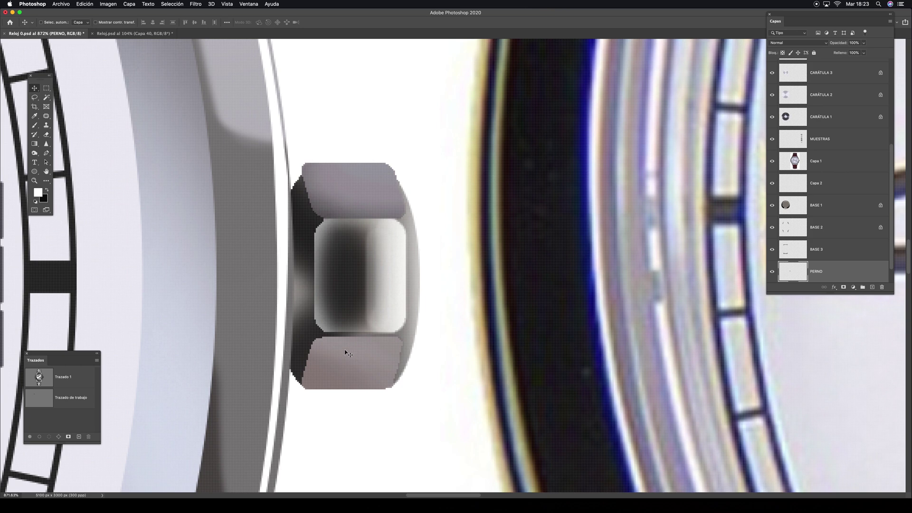
{"action": "key", "text": "super+minus"}
{"action": "key", "text": "super+minus"}
{"action": "key", "text": "super+minus"}
{"action": "key", "text": "super+minus"}
{"action": "key", "text": "super+minus"}
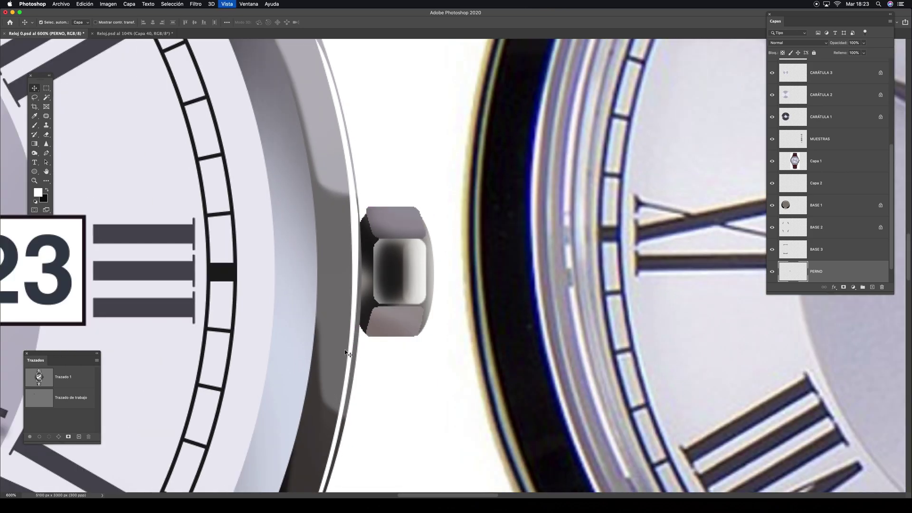
{"action": "key", "text": "super+minus"}
{"action": "key", "text": "super+minus"}
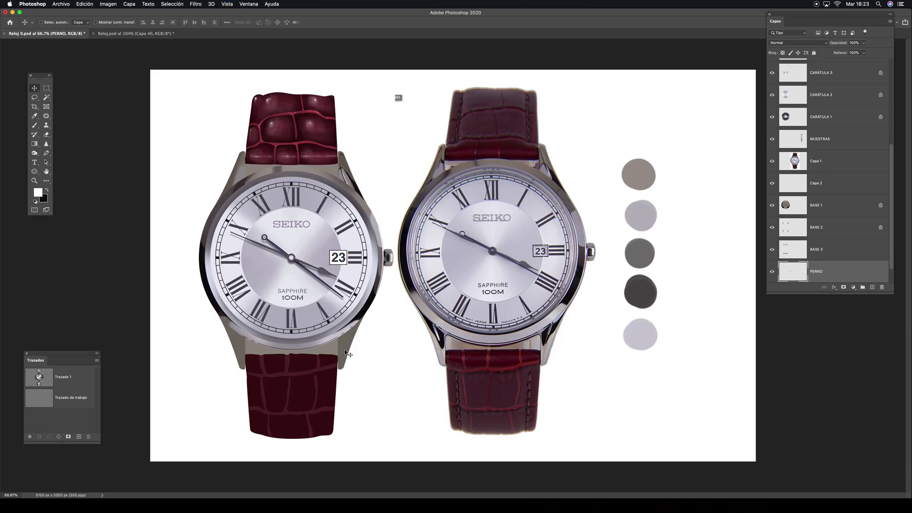
Step: Inspect the crown's facet edges and its junction with the case, and compare it with the reference watch
{"action": "left_click", "coordinate": [783, 53]}
{"action": "key", "text": "z"}
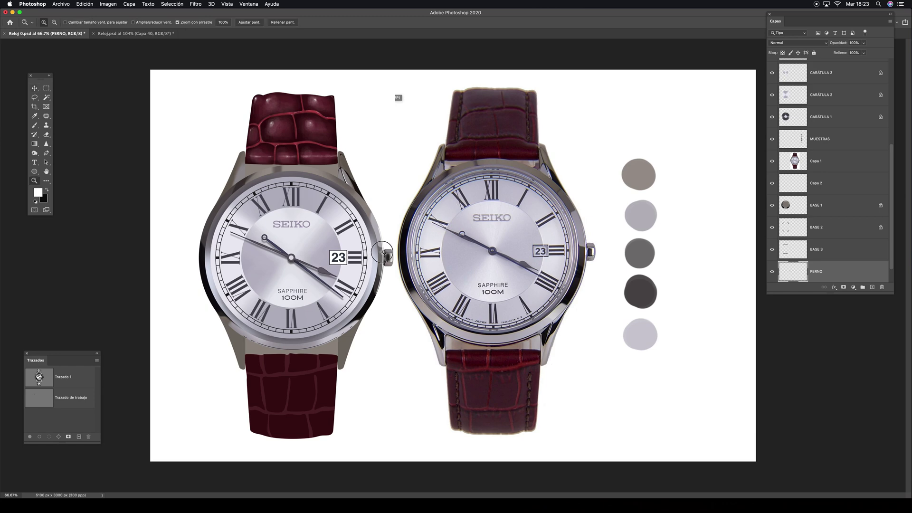
{"action": "left_click_drag", "start_coordinate": [385, 251], "coordinate": [399, 230]}
{"action": "left_click_drag", "start_coordinate": [343, 242], "coordinate": [449, 240]}
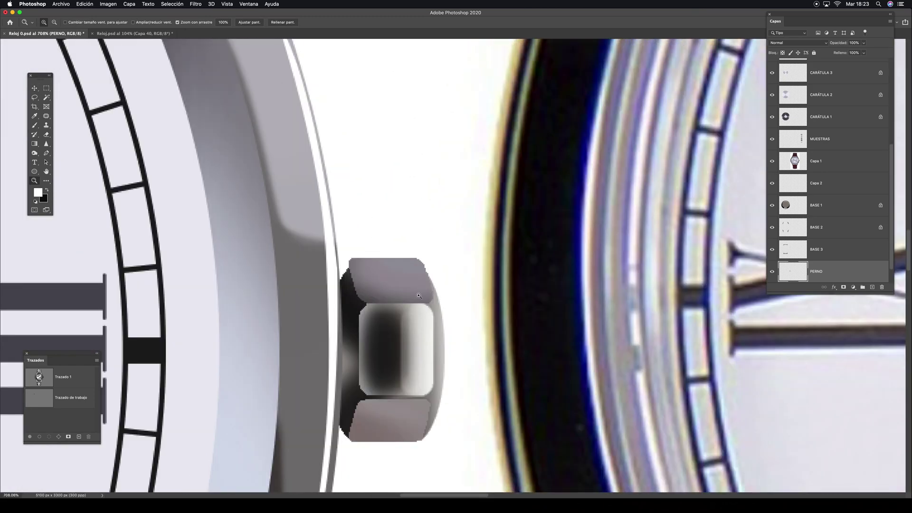
{"action": "left_click_drag", "start_coordinate": [398, 357], "coordinate": [459, 251]}
{"action": "key", "text": "v"}
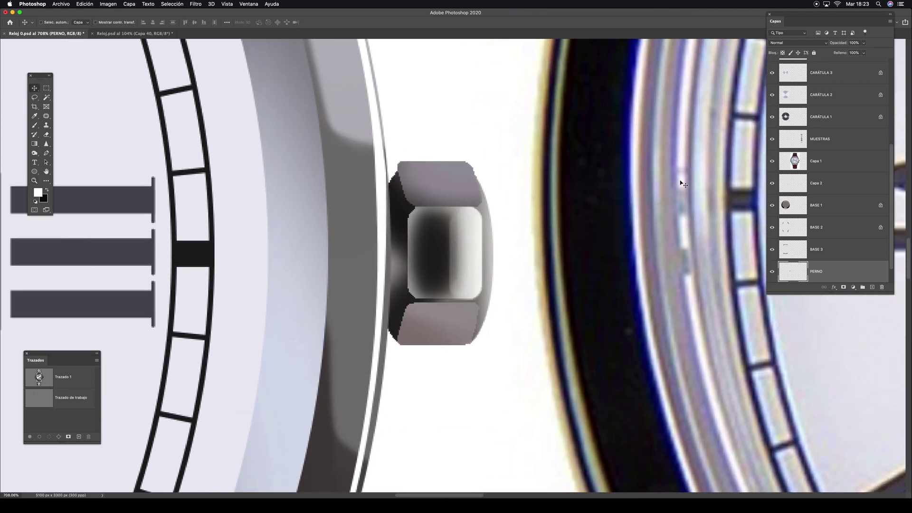
{"action": "left_click_drag", "start_coordinate": [298, 262], "coordinate": [374, 245]}
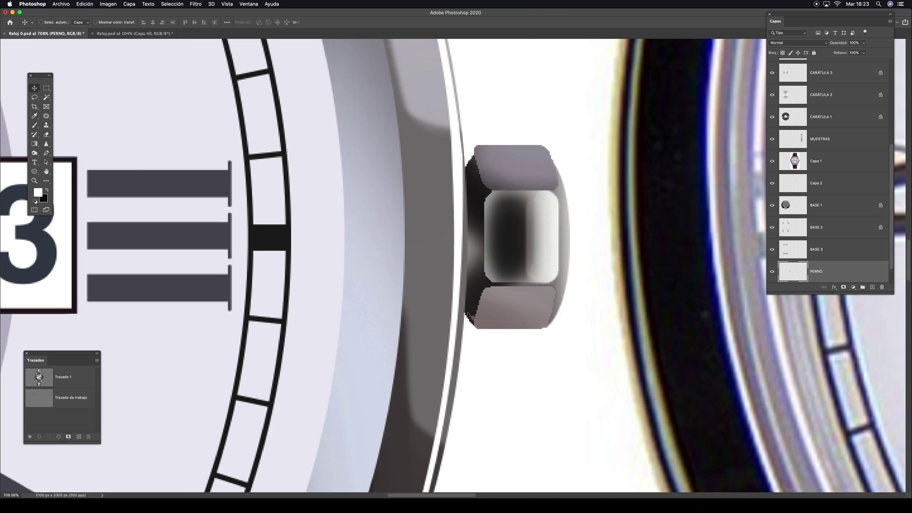
{"action": "key", "text": "super+minus"}
{"action": "key", "text": "super+minus"}
{"action": "key", "text": "super+minus"}
{"action": "key", "text": "super+minus"}
{"action": "key", "text": "super+minus"}
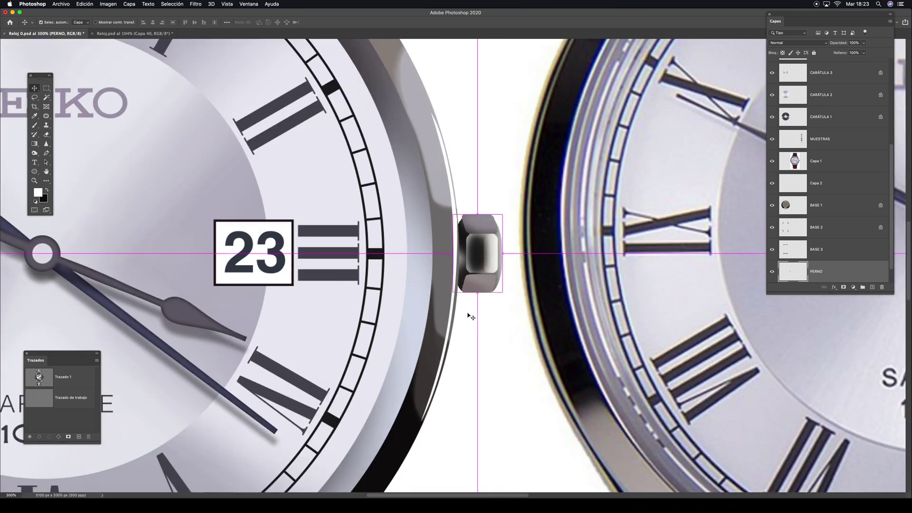
{"action": "key", "text": "super+minus"}
{"action": "key", "text": "super+minus"}
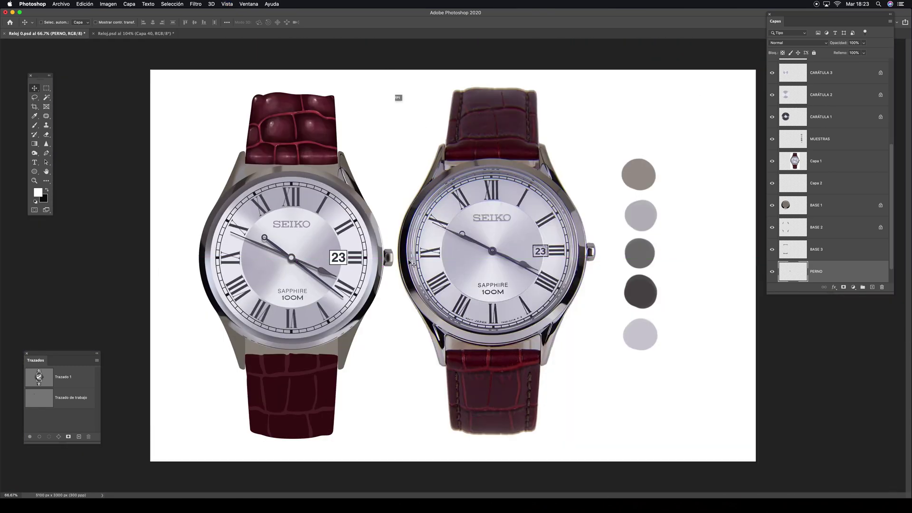
Step: Save the document and enlarge the layer list to show every layer down to Fondo
{"action": "key", "text": "super+s"}
{"action": "left_click_drag", "start_coordinate": [891, 293], "coordinate": [889, 485]}
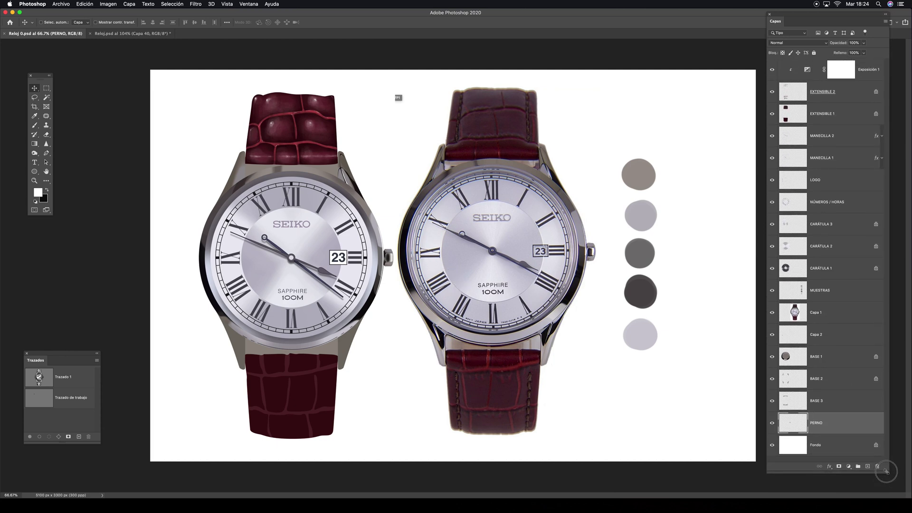
Step: Display and dismiss the Trazado 1 path, and make the Exposición 1 adjustment layer's mask active
{"action": "left_click", "coordinate": [45, 386]}
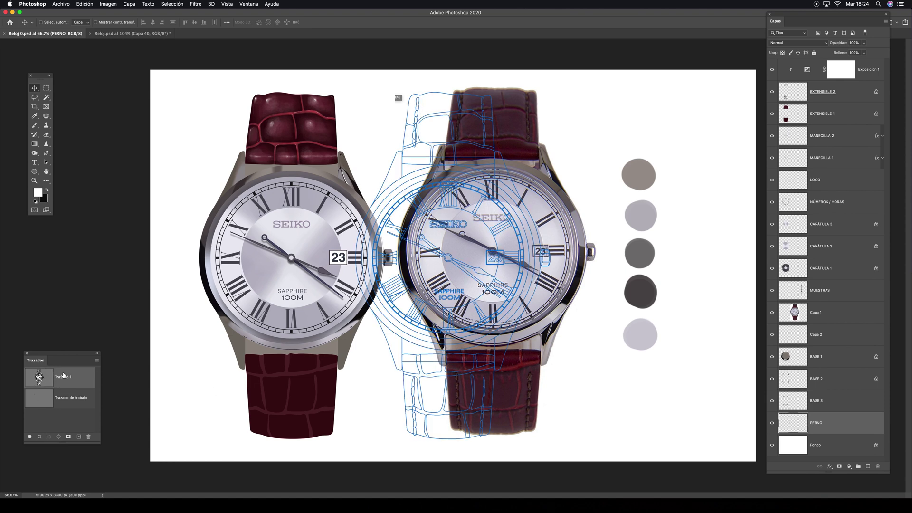
{"action": "left_click", "coordinate": [56, 425]}
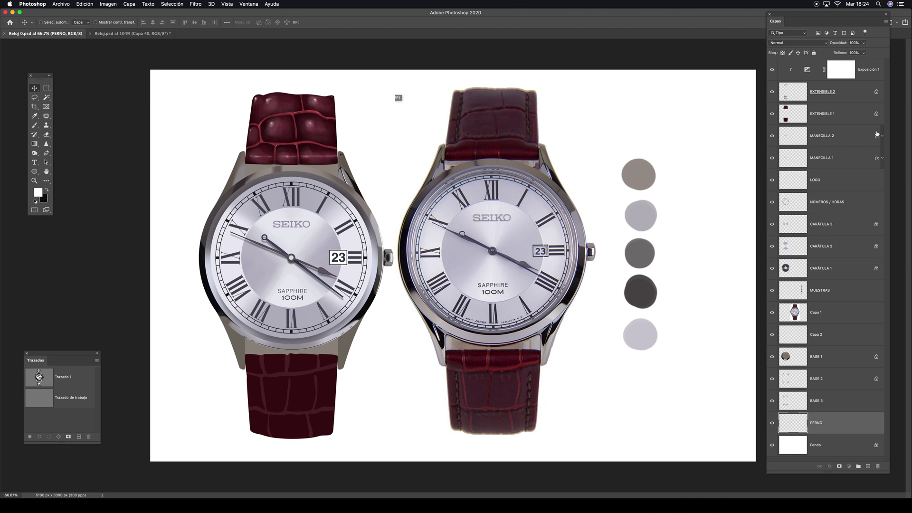
{"action": "key", "text": "alt+period"}
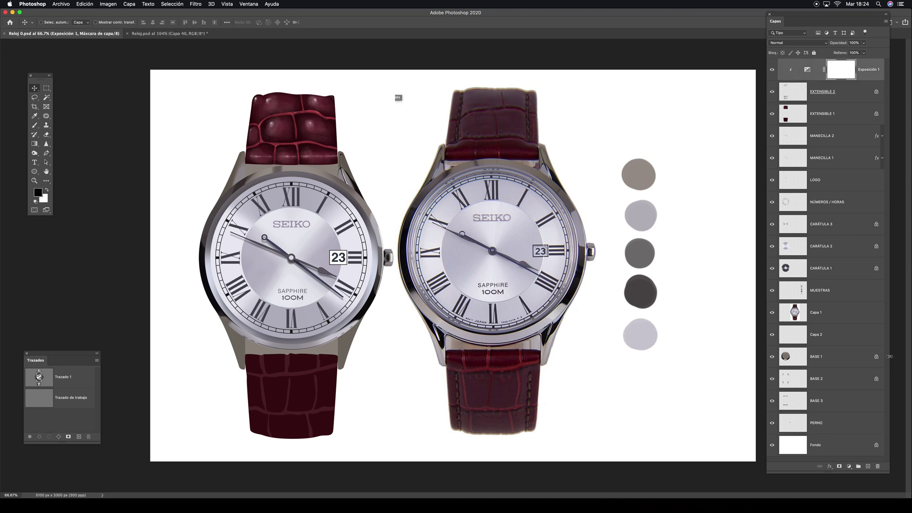
Step: Add a new layer above Exposición 1 and bring the reference photo's lower strap stitching into close view
{"action": "left_click", "coordinate": [867, 466]}
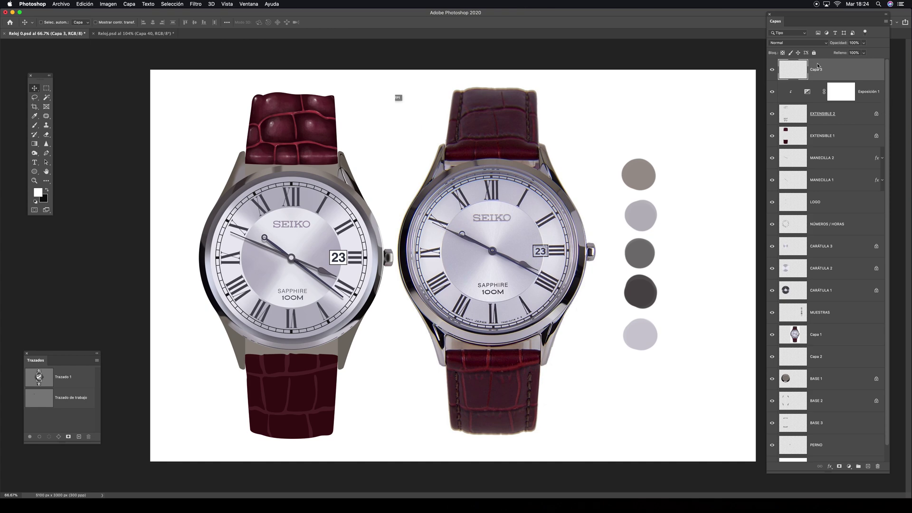
{"action": "key", "text": "z"}
{"action": "left_click_drag", "start_coordinate": [471, 417], "coordinate": [517, 346]}
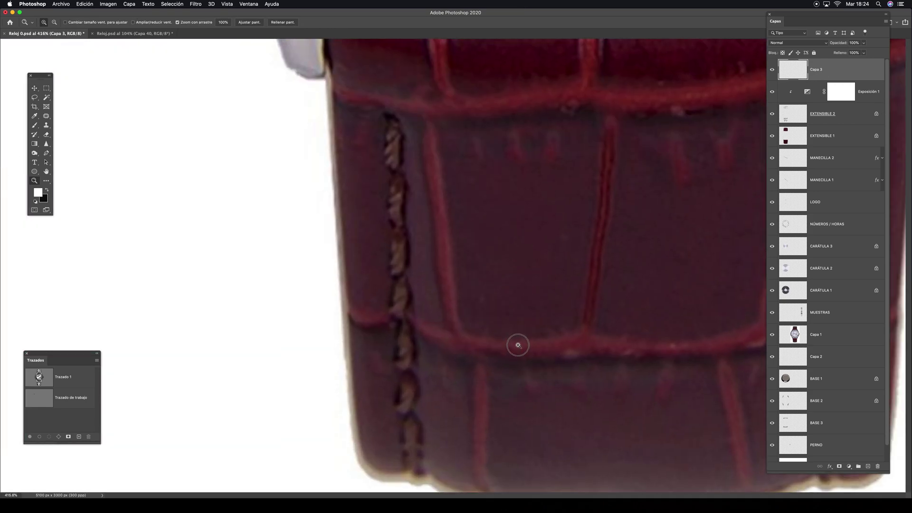
{"action": "mouse_move", "coordinate": [401, 207]}
{"action": "left_mouse_down"}
{"action": "mouse_move", "coordinate": [282, 183]}
{"action": "mouse_move", "coordinate": [271, 224]}
{"action": "left_mouse_up"}
Step: Set up the Brush tool with the PINCEL CHINGÓN preset at 100% opacity
{"action": "key", "text": "b"}
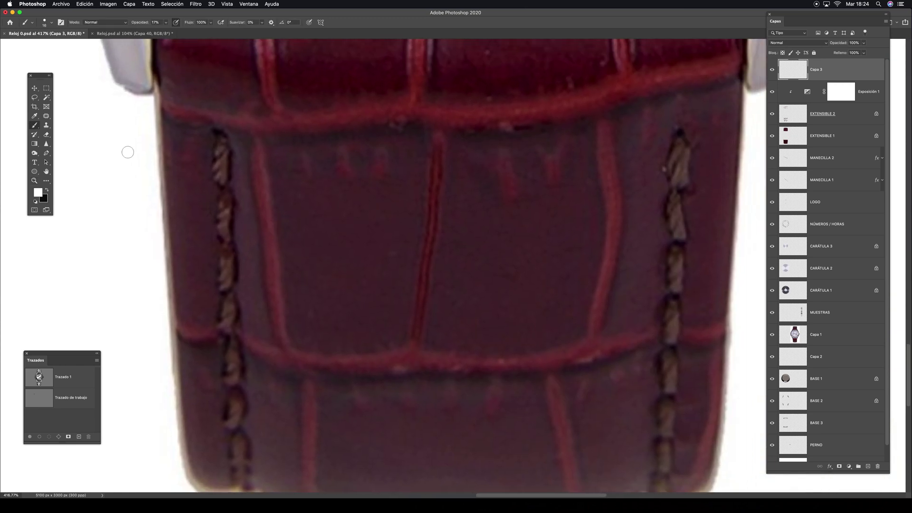
{"action": "left_click", "coordinate": [166, 23]}
{"action": "left_click_drag", "start_coordinate": [167, 33], "coordinate": [355, 18]}
{"action": "left_click", "coordinate": [46, 23]}
{"action": "scroll", "coordinate": [119, 106], "scroll_direction": "down", "scroll_amount": 5}
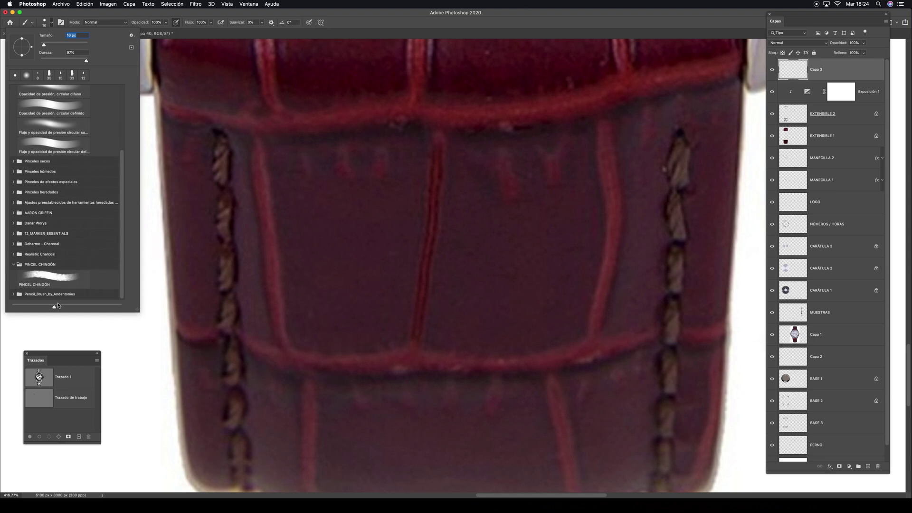
{"action": "left_click", "coordinate": [48, 277]}
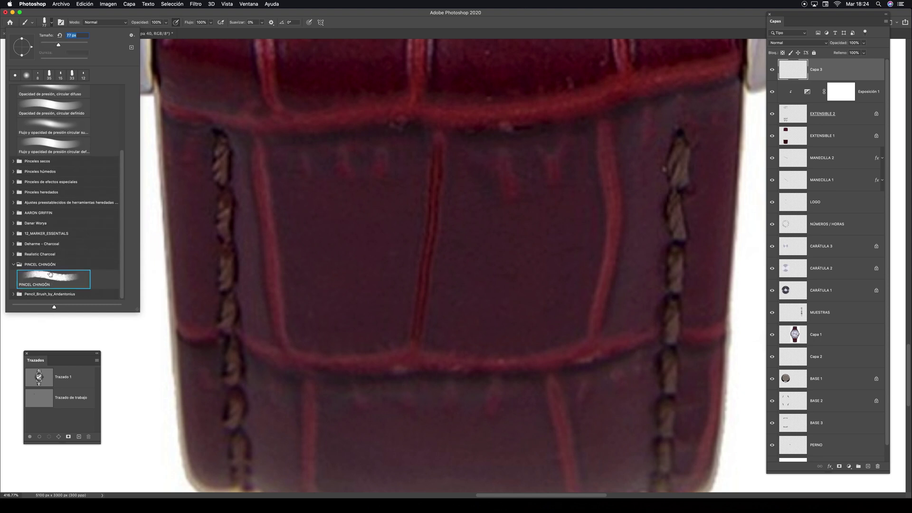
Step: Reduce the brush size to roughly the width of a stitch and adjust the tip's angle and roundness
{"action": "left_click", "coordinate": [334, 3]}
{"action": "left_click_drag", "start_coordinate": [300, 187], "coordinate": [267, 200]}
{"action": "right_click", "coordinate": [308, 142]}
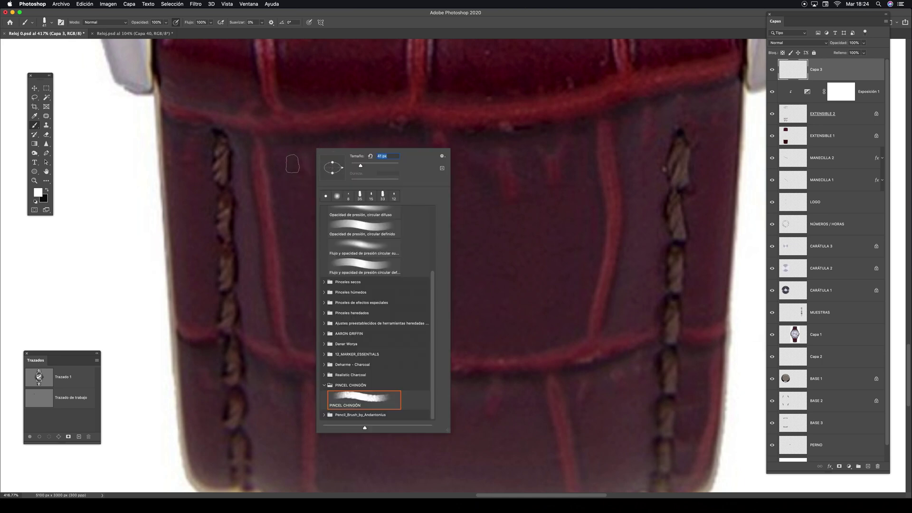
{"action": "left_click_drag", "start_coordinate": [333, 164], "coordinate": [332, 168]}
{"action": "left_click", "coordinate": [355, 19]}
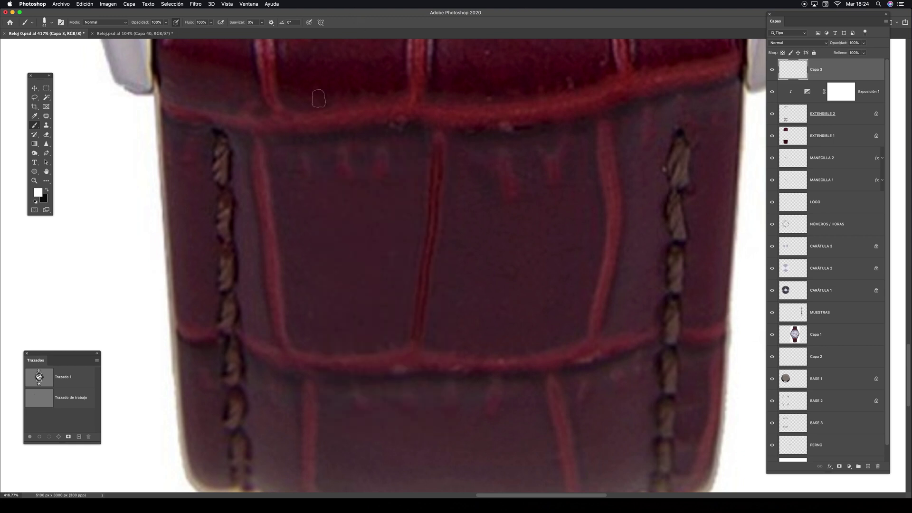
Step: Sample dark and light thread tones from the reference stitch, and lighten the foreground colour to 806b68
{"action": "key", "text": "i"}
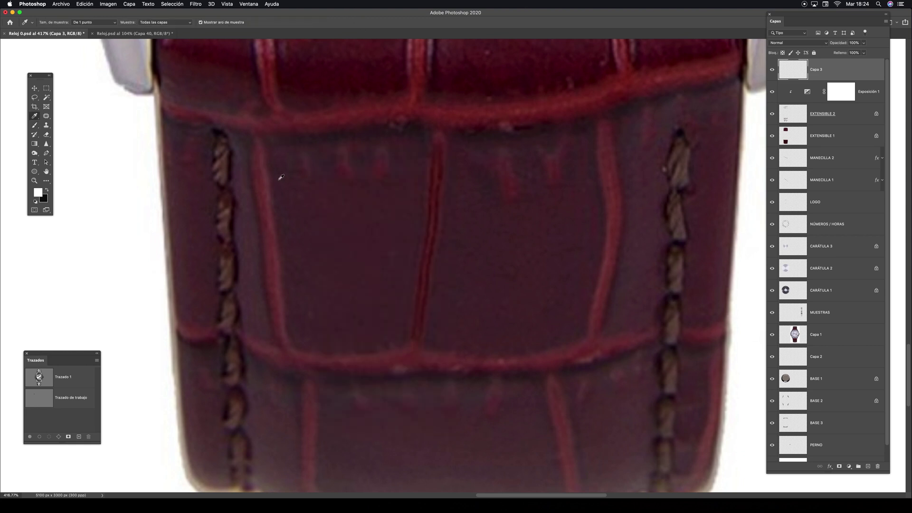
{"action": "left_click", "coordinate": [220, 162]}
{"action": "key", "text": "x"}
{"action": "left_click", "coordinate": [229, 179]}
{"action": "left_click", "coordinate": [38, 193]}
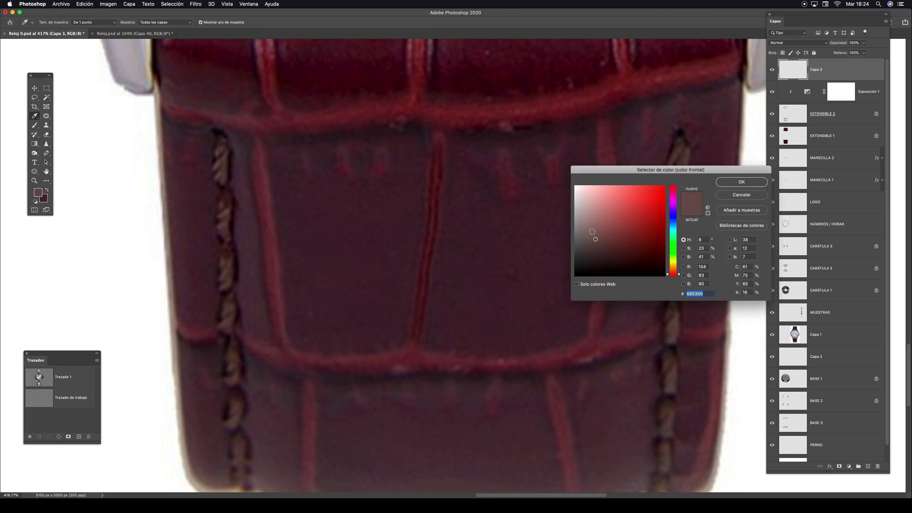
{"action": "left_click", "coordinate": [591, 231]}
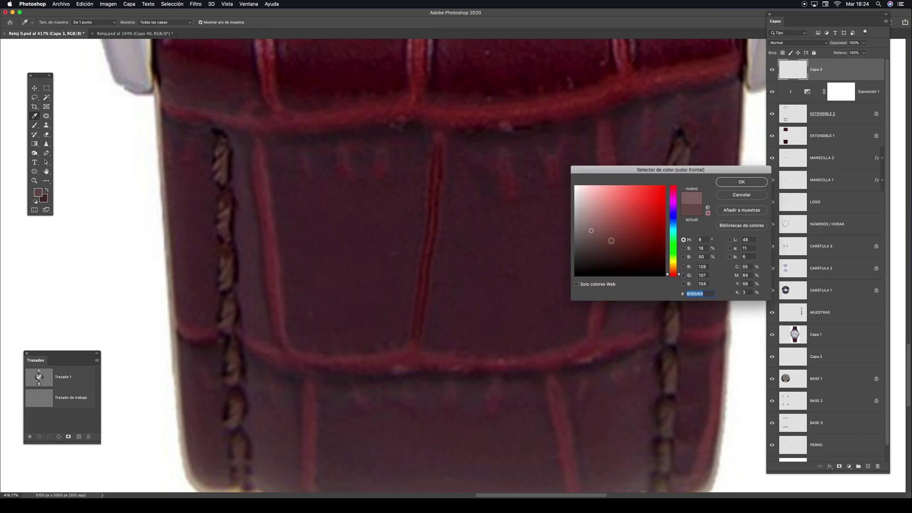
{"action": "left_click", "coordinate": [741, 182]}
Step: Paint the solid base of a rounded vertical stitch beside the first reference stitch on the lower strap
{"action": "key", "text": "b"}
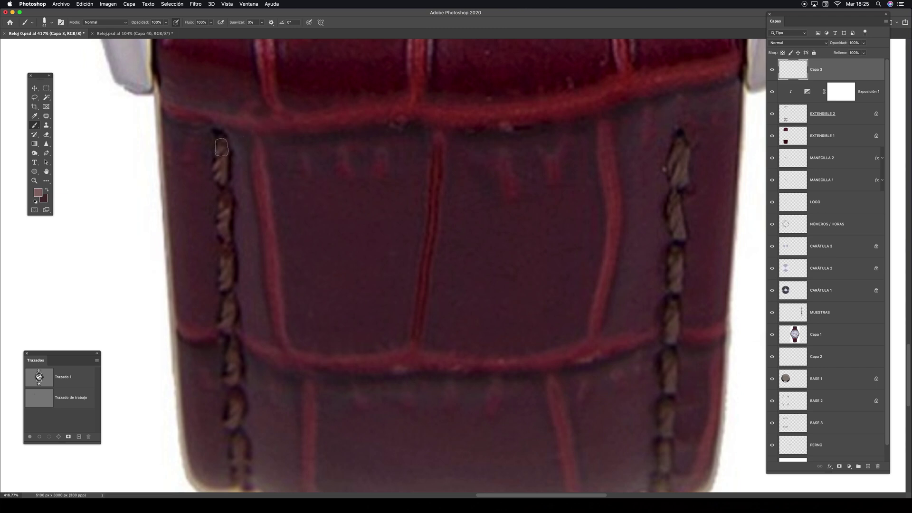
{"action": "mouse_move", "coordinate": [275, 157]}
{"action": "left_mouse_down"}
{"action": "mouse_move", "coordinate": [261, 142]}
{"action": "mouse_move", "coordinate": [265, 172]}
{"action": "mouse_move", "coordinate": [266, 147]}
{"action": "mouse_move", "coordinate": [266, 168]}
{"action": "mouse_move", "coordinate": [291, 150]}
{"action": "mouse_move", "coordinate": [259, 178]}
{"action": "mouse_move", "coordinate": [264, 139]}
{"action": "left_mouse_up"}
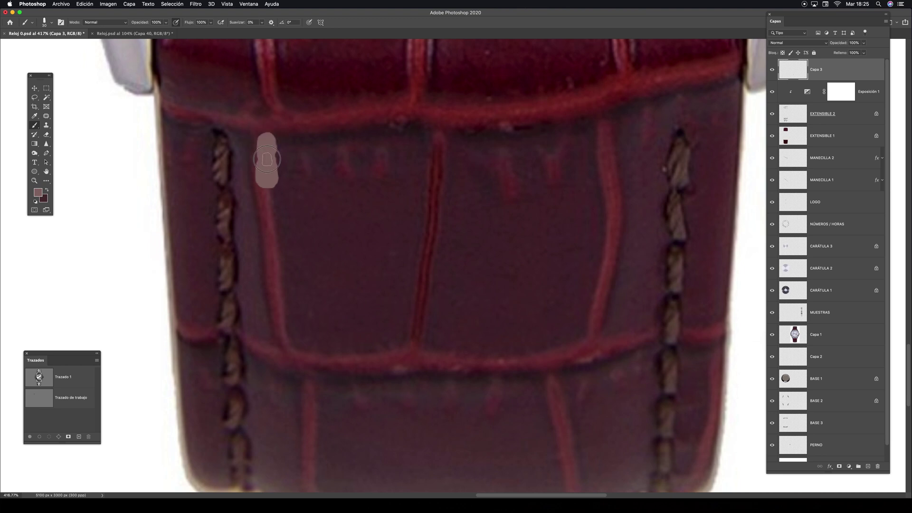
{"action": "left_click_drag", "start_coordinate": [267, 179], "coordinate": [267, 182]}
Step: Lock the layer's transparent pixels and shade the stitch's edges with the dark tone at 15% brush opacity
{"action": "key", "text": "x"}
{"action": "left_click", "coordinate": [156, 22]}
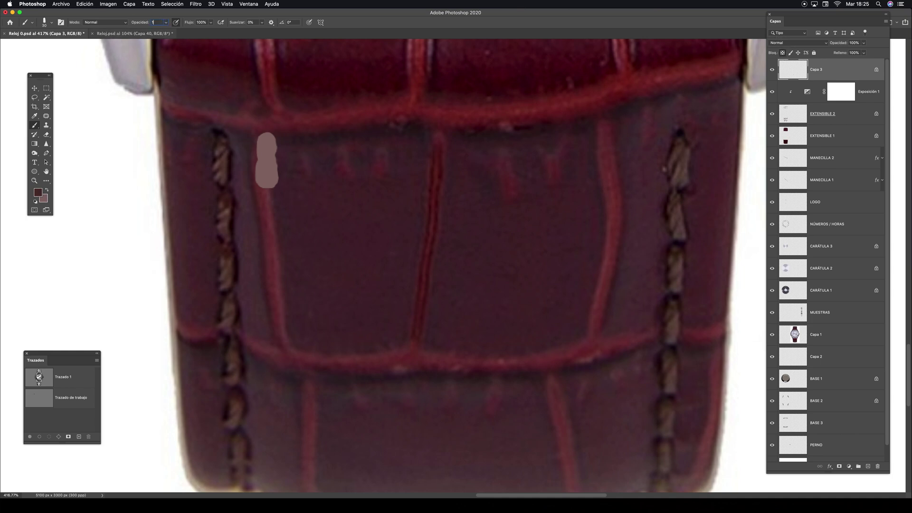
{"action": "mouse_move", "coordinate": [297, 137]}
{"action": "left_mouse_down"}
{"action": "mouse_move", "coordinate": [309, 138]}
{"action": "mouse_move", "coordinate": [268, 128]}
{"action": "mouse_move", "coordinate": [287, 176]}
{"action": "mouse_move", "coordinate": [272, 196]}
{"action": "mouse_move", "coordinate": [261, 192]}
{"action": "mouse_move", "coordinate": [281, 179]}
{"action": "mouse_move", "coordinate": [271, 198]}
{"action": "mouse_move", "coordinate": [283, 158]}
{"action": "mouse_move", "coordinate": [299, 172]}
{"action": "mouse_move", "coordinate": [277, 171]}
{"action": "left_mouse_up"}
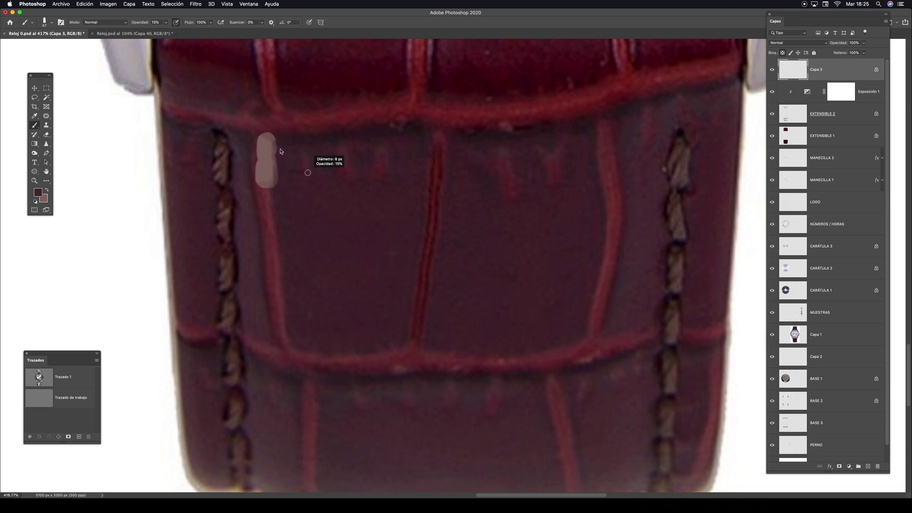
Step: Paint dark diagonal thread grooves across the stitch with a small low-opacity brush in Multiplicar mode
{"action": "left_click", "coordinate": [125, 23]}
{"action": "left_click", "coordinate": [109, 50]}
{"action": "left_click", "coordinate": [166, 22]}
{"action": "left_click", "coordinate": [156, 22]}
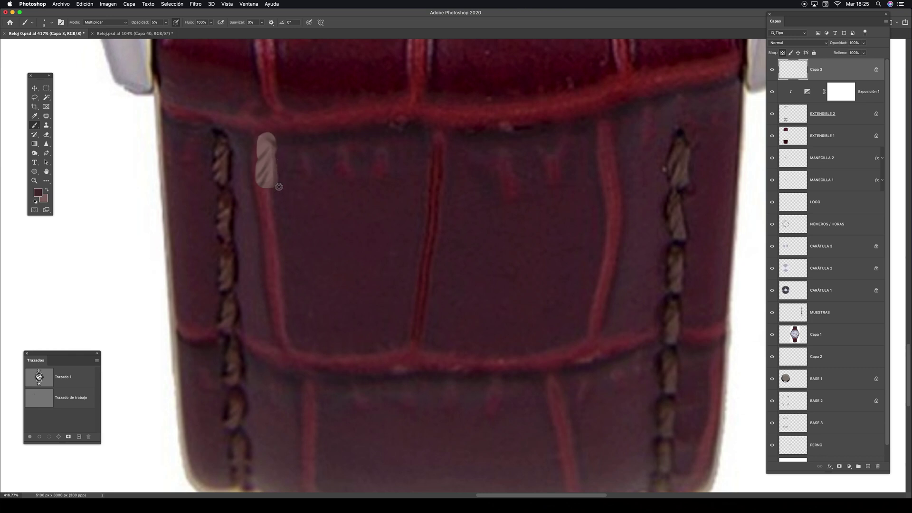
{"action": "mouse_move", "coordinate": [289, 159]}
{"action": "left_mouse_down"}
{"action": "mouse_move", "coordinate": [257, 167]}
{"action": "mouse_move", "coordinate": [255, 184]}
{"action": "left_mouse_up"}
Step: Make the thread tone the foreground colour and change it to a pale pink for the highlights
{"action": "left_click", "coordinate": [47, 189]}
{"action": "left_click", "coordinate": [37, 192]}
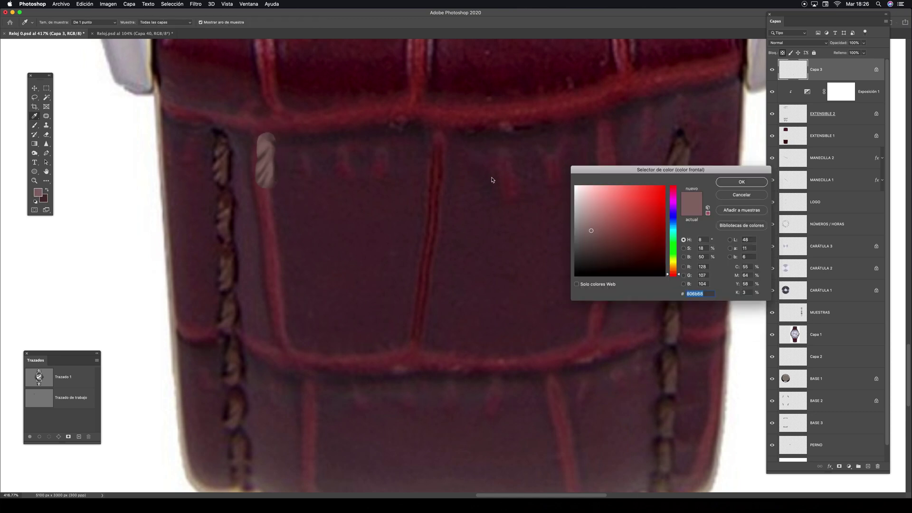
{"action": "left_click", "coordinate": [591, 208]}
{"action": "left_click", "coordinate": [584, 198]}
{"action": "left_click", "coordinate": [731, 182]}
Step: Paint pale highlights on the stitch's twisted strands with a small brush in Normal mode at 13% opacity
{"action": "key", "text": "b"}
{"action": "left_click_drag", "start_coordinate": [281, 126], "coordinate": [278, 111]}
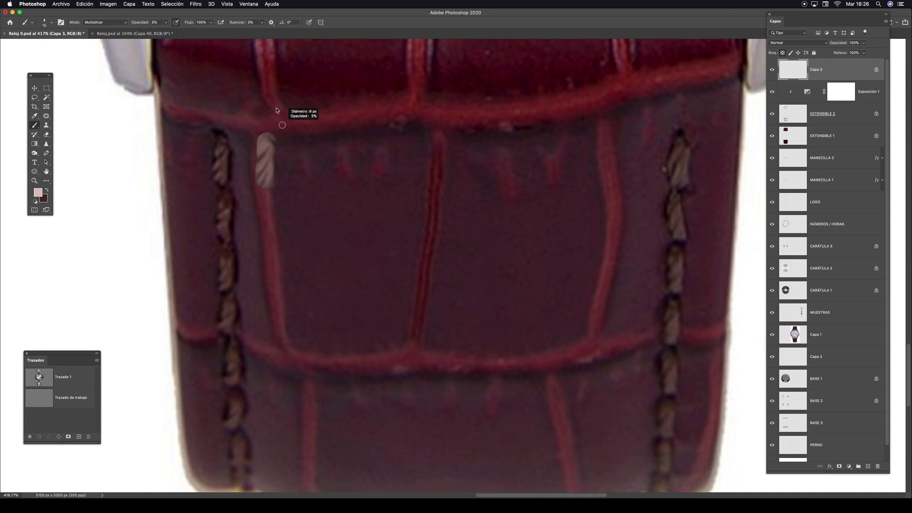
{"action": "left_click", "coordinate": [166, 23]}
{"action": "left_click_drag", "start_coordinate": [170, 31], "coordinate": [176, 37]}
{"action": "left_click", "coordinate": [258, 152]}
{"action": "left_click", "coordinate": [105, 22]}
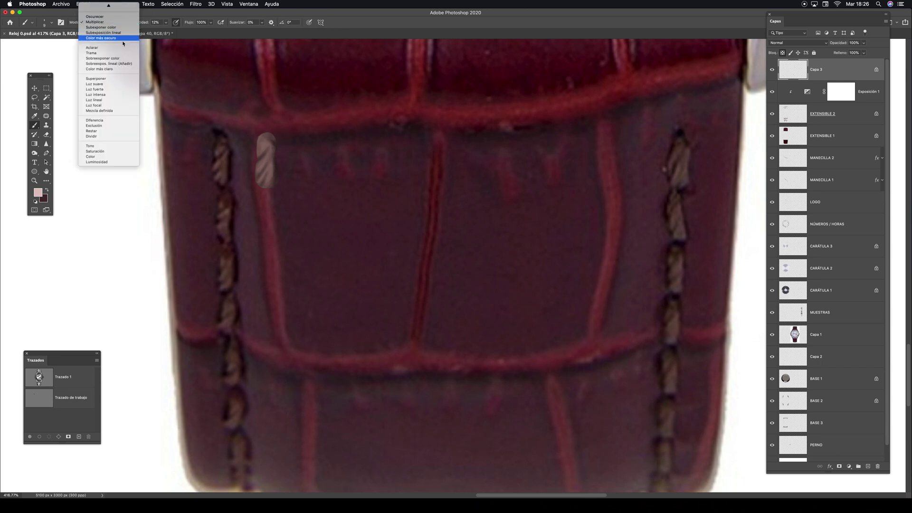
{"action": "left_click", "coordinate": [105, 6]}
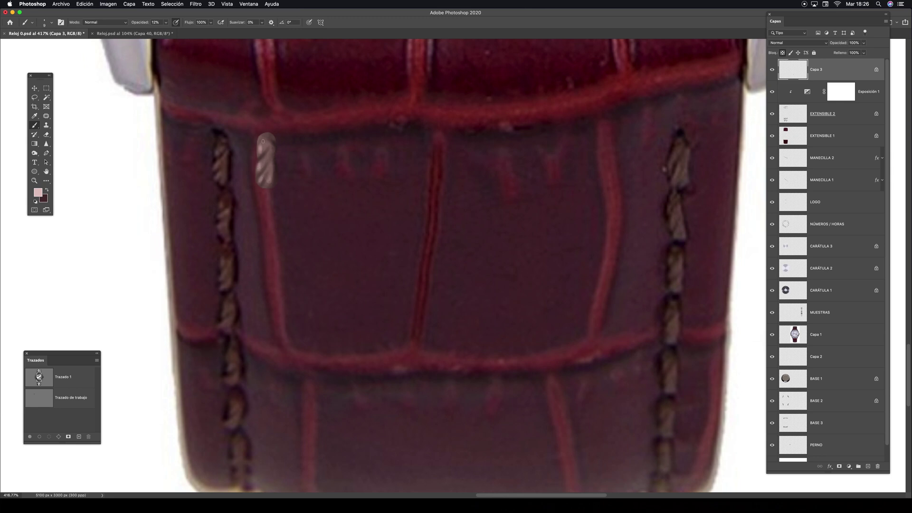
{"action": "mouse_move", "coordinate": [295, 142]}
{"action": "left_mouse_down"}
{"action": "mouse_move", "coordinate": [303, 143]}
{"action": "mouse_move", "coordinate": [267, 183]}
{"action": "left_mouse_up"}
Step: Move the finished stitch slightly farther from the reference seam and add a new layer above it
{"action": "key", "text": "x"}
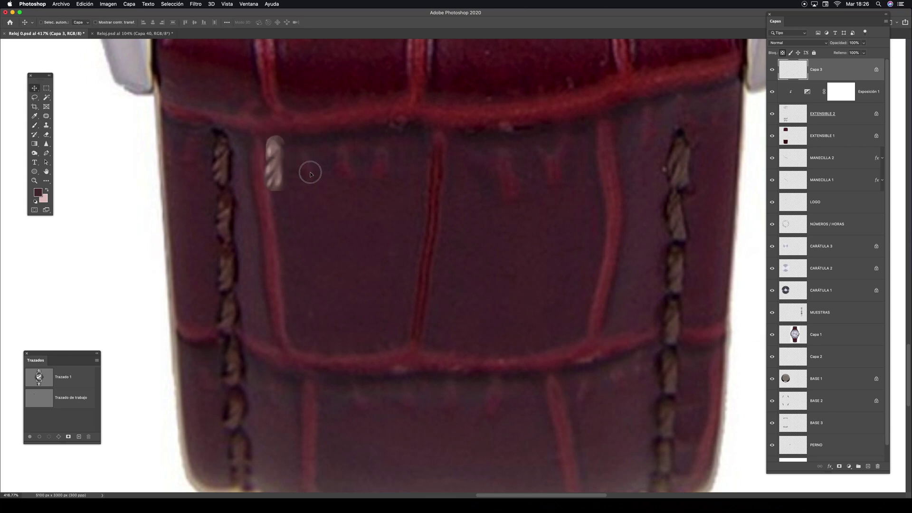
{"action": "left_click_drag", "start_coordinate": [284, 157], "coordinate": [309, 163]}
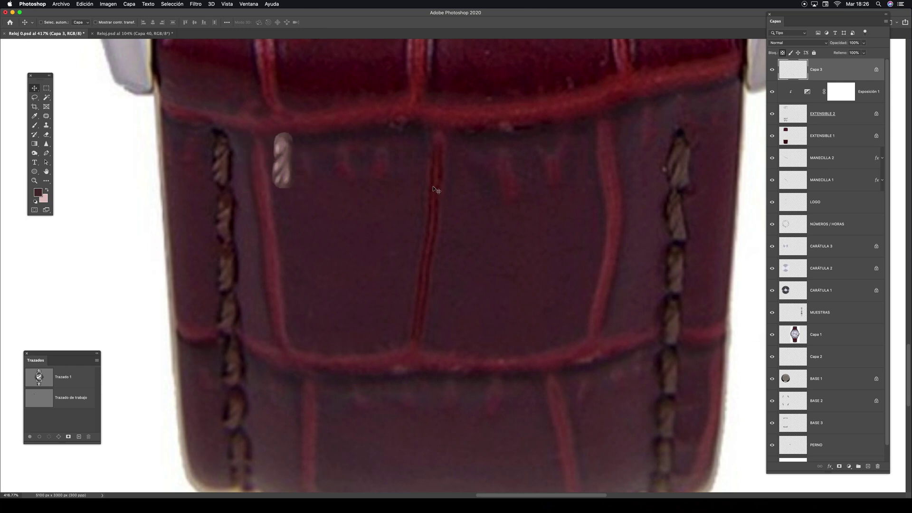
{"action": "left_click", "coordinate": [871, 465]}
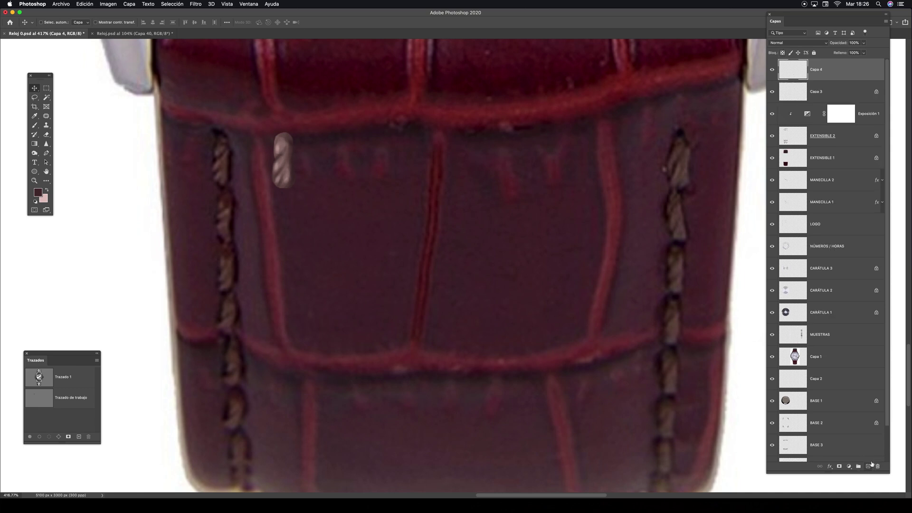
Step: Sample a darker thread tone and paint the solid base of a second stitch below the first at 100% opacity
{"action": "key", "text": "i"}
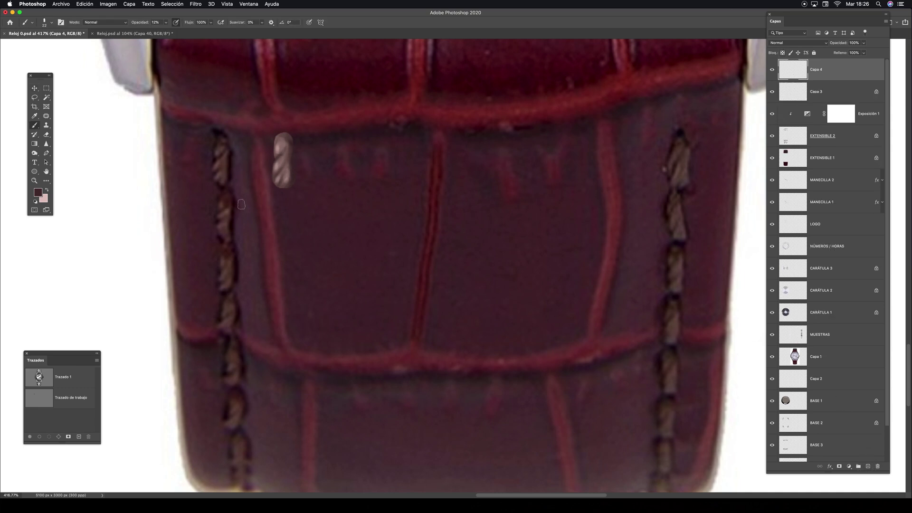
{"action": "key", "text": "x"}
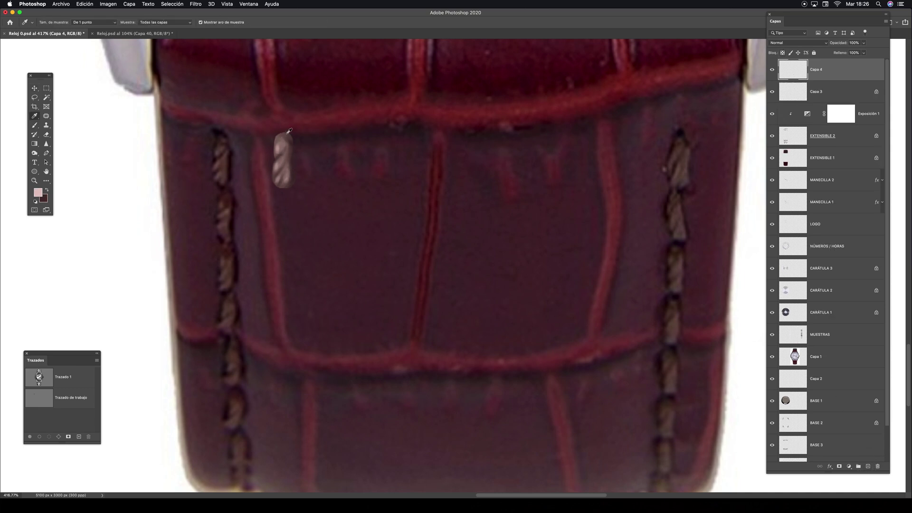
{"action": "left_click", "coordinate": [287, 131]}
{"action": "key", "text": "b"}
{"action": "key", "text": "0"}
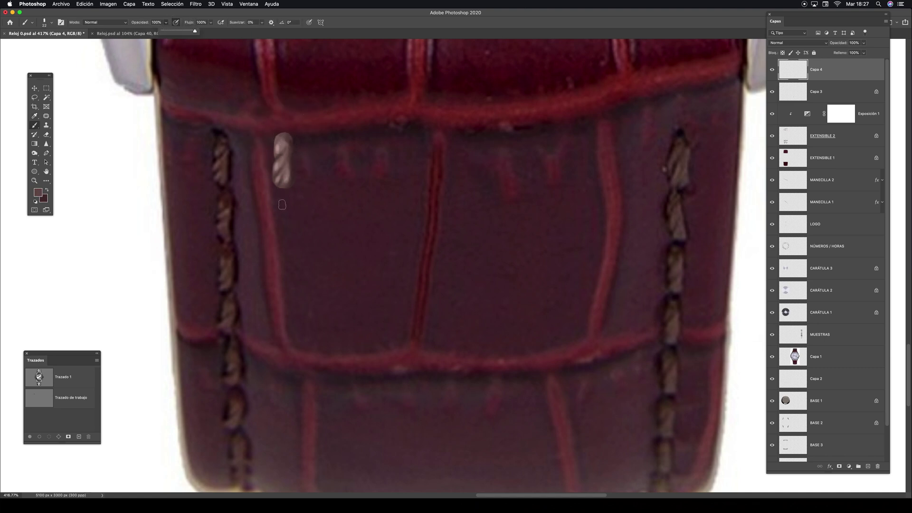
{"action": "mouse_move", "coordinate": [283, 198]}
{"action": "left_mouse_down"}
{"action": "mouse_move", "coordinate": [285, 239]}
{"action": "mouse_move", "coordinate": [284, 198]}
{"action": "mouse_move", "coordinate": [280, 242]}
{"action": "mouse_move", "coordinate": [283, 202]}
{"action": "left_mouse_up"}
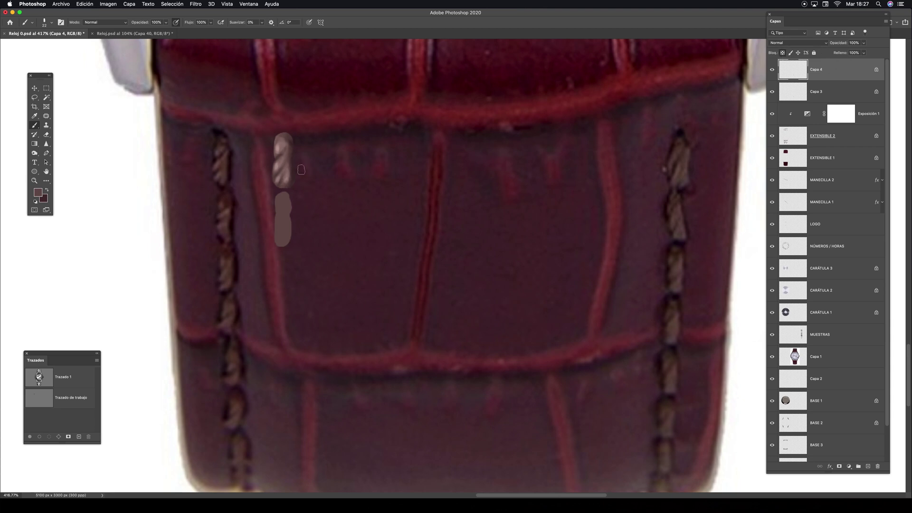
Step: Shade the second stitch's side with the dark tone using a larger brush at 8% opacity
{"action": "key", "text": "x"}
{"action": "left_click_drag", "start_coordinate": [306, 199], "coordinate": [319, 193]}
{"action": "left_click", "coordinate": [167, 23]}
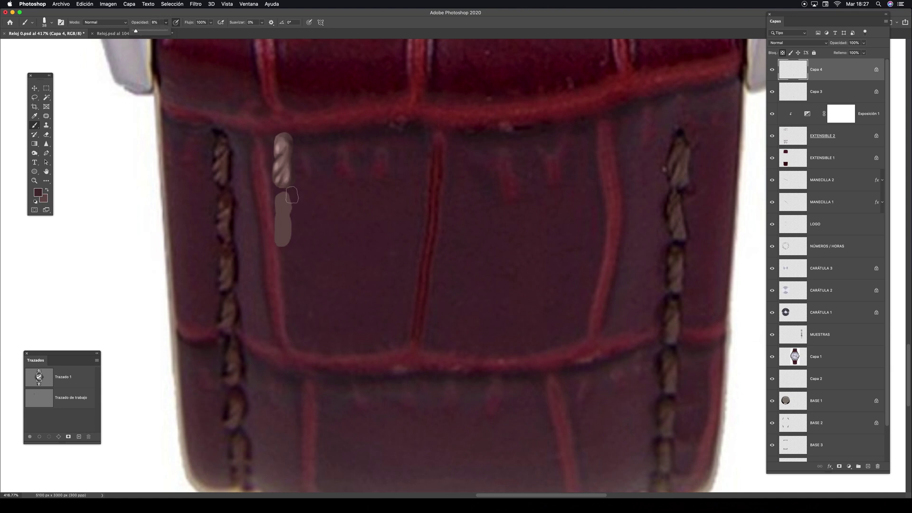
{"action": "left_click", "coordinate": [292, 194]}
{"action": "mouse_move", "coordinate": [293, 216]}
{"action": "left_mouse_down"}
{"action": "mouse_move", "coordinate": [297, 236]}
{"action": "mouse_move", "coordinate": [287, 250]}
{"action": "mouse_move", "coordinate": [292, 239]}
{"action": "left_mouse_up"}
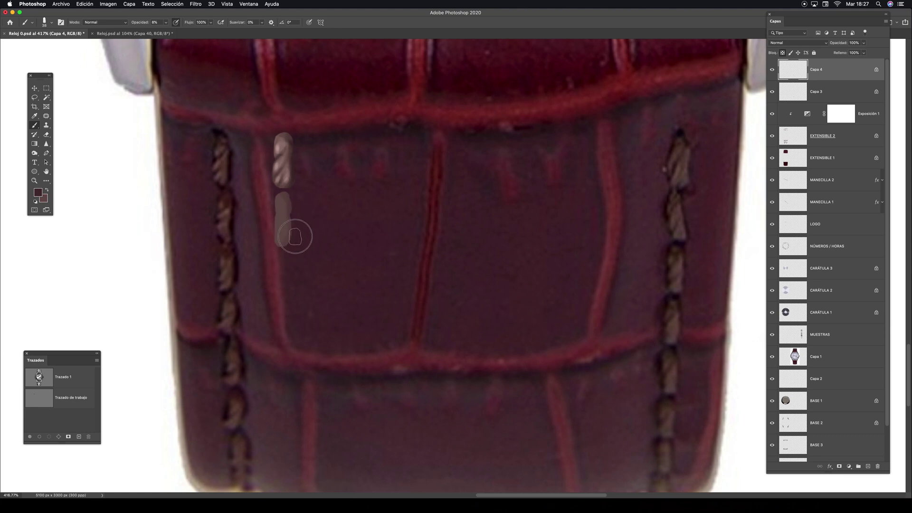
Step: Deepen the second stitch's edges and paint its diagonal thread grooves with the brush in Multiplicar mode
{"action": "left_click", "coordinate": [120, 22]}
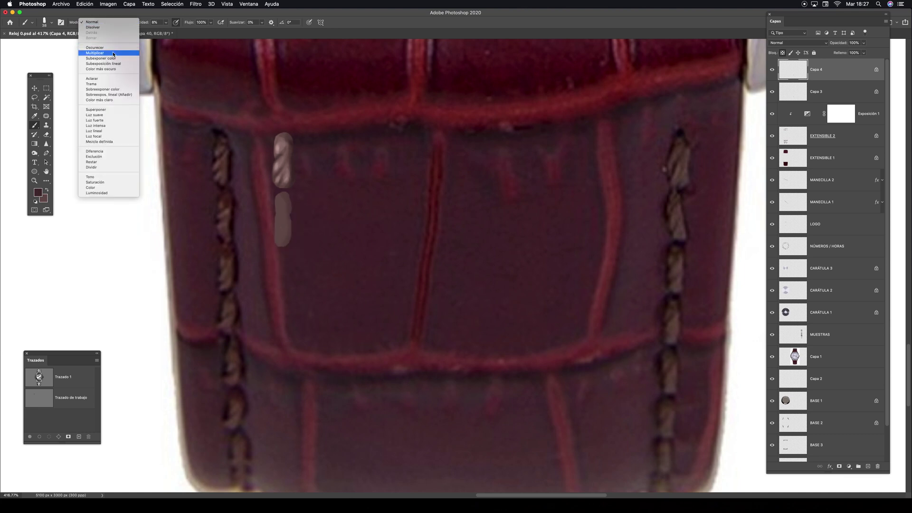
{"action": "left_click", "coordinate": [94, 53]}
{"action": "mouse_move", "coordinate": [298, 205]}
{"action": "left_mouse_down"}
{"action": "mouse_move", "coordinate": [291, 253]}
{"action": "mouse_move", "coordinate": [296, 229]}
{"action": "mouse_move", "coordinate": [290, 251]}
{"action": "mouse_move", "coordinate": [283, 186]}
{"action": "mouse_move", "coordinate": [285, 248]}
{"action": "left_mouse_up"}
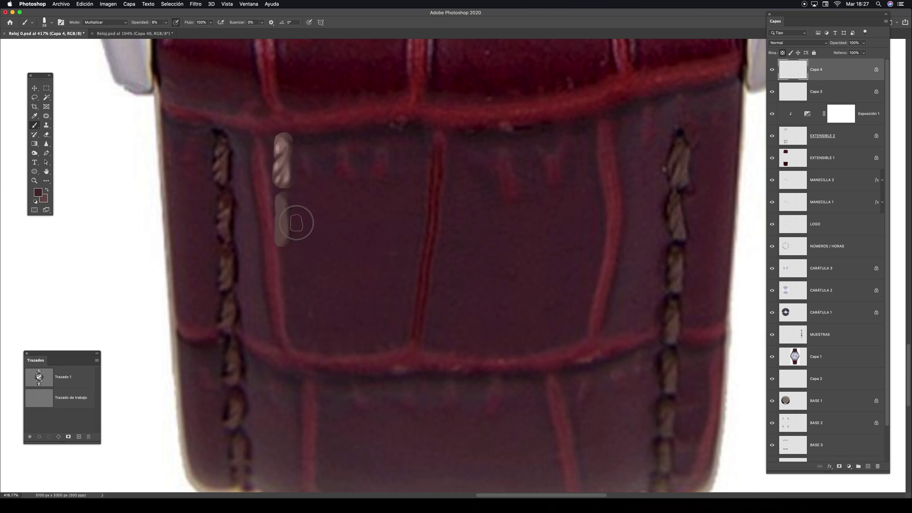
{"action": "left_click_drag", "start_coordinate": [304, 202], "coordinate": [279, 202]}
{"action": "mouse_move", "coordinate": [308, 197]}
{"action": "left_mouse_down"}
{"action": "mouse_move", "coordinate": [287, 205]}
{"action": "mouse_move", "coordinate": [290, 243]}
{"action": "mouse_move", "coordinate": [276, 245]}
{"action": "mouse_move", "coordinate": [289, 206]}
{"action": "mouse_move", "coordinate": [293, 236]}
{"action": "mouse_move", "coordinate": [290, 186]}
{"action": "left_mouse_up"}
Step: Sample a lighter thread tone from the first stitch and paint the second stitch's highlights with the brush in Normal mode
{"action": "key", "text": "x"}
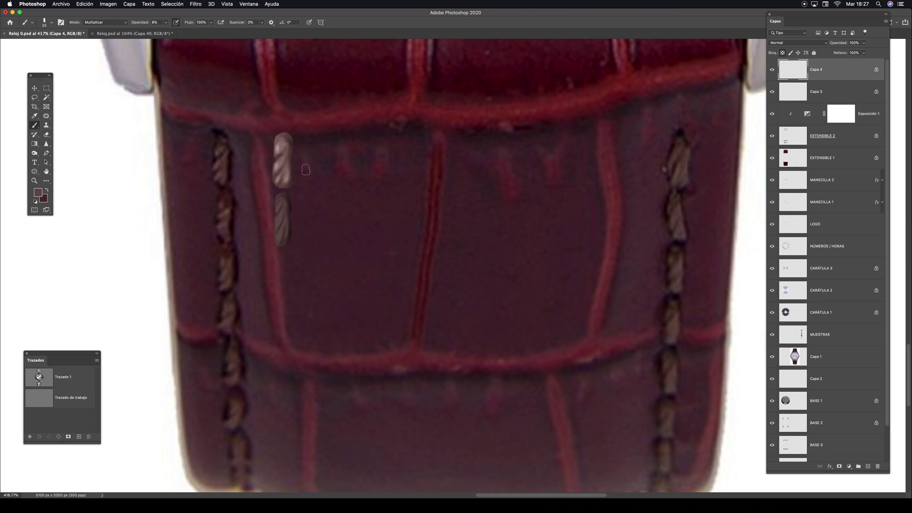
{"action": "left_click", "coordinate": [284, 141], "text": "alt"}
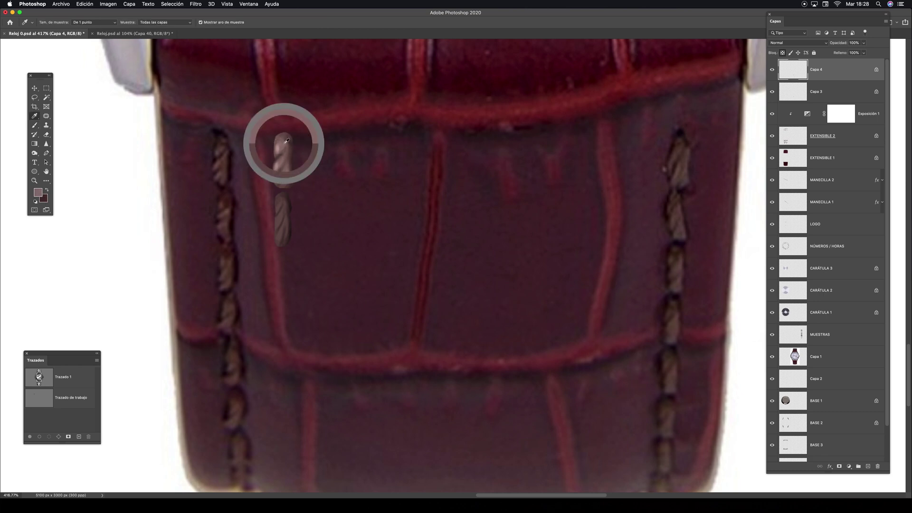
{"action": "left_click", "coordinate": [104, 22]}
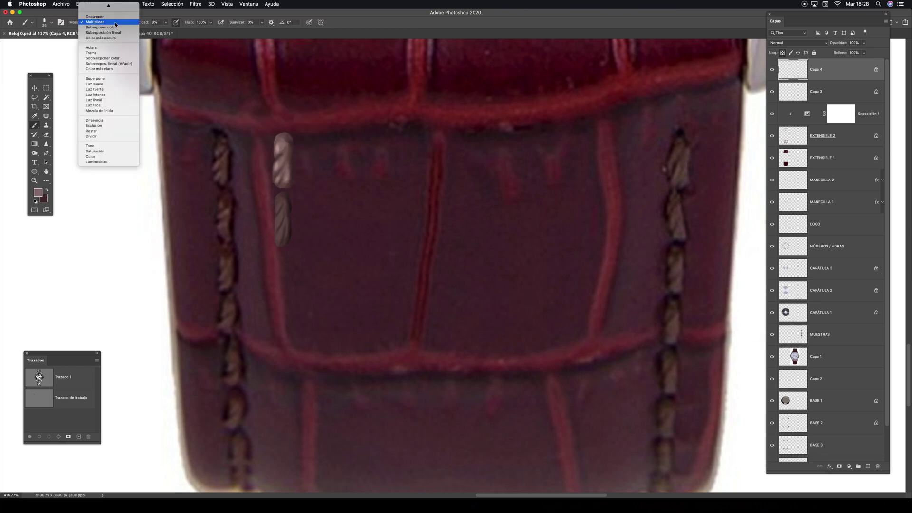
{"action": "left_click", "coordinate": [104, 6]}
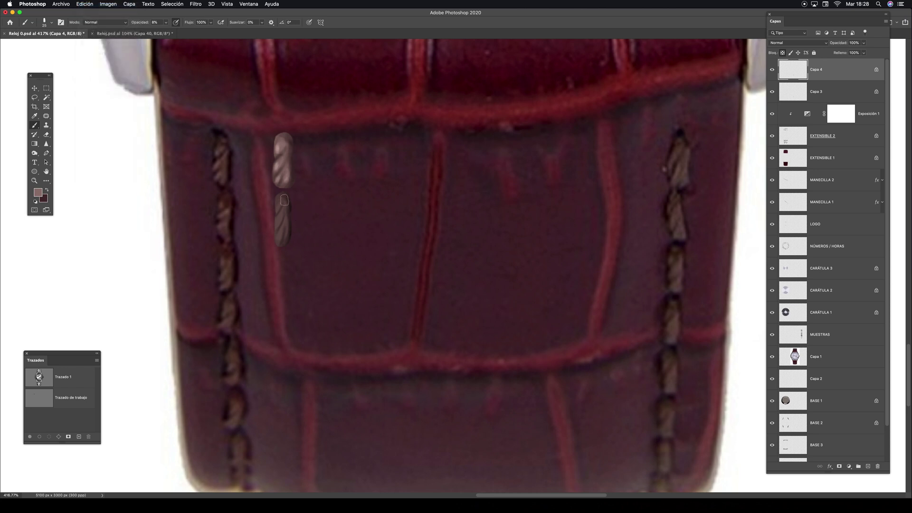
{"action": "left_click_drag", "start_coordinate": [288, 195], "coordinate": [278, 242]}
{"action": "key", "text": "alt"}
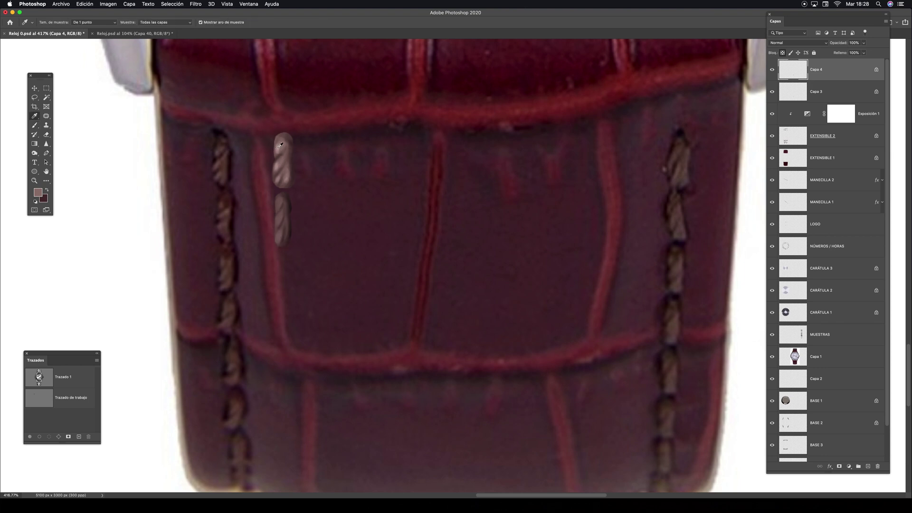
Step: Sample a brighter highlight tone from the first stitch, raise the brush opacity to 43% and brighten the second stitch's highlights
{"action": "left_click", "coordinate": [280, 144], "text": "alt"}
{"action": "left_click_drag", "start_coordinate": [313, 208], "coordinate": [307, 205]}
{"action": "left_click", "coordinate": [166, 22]}
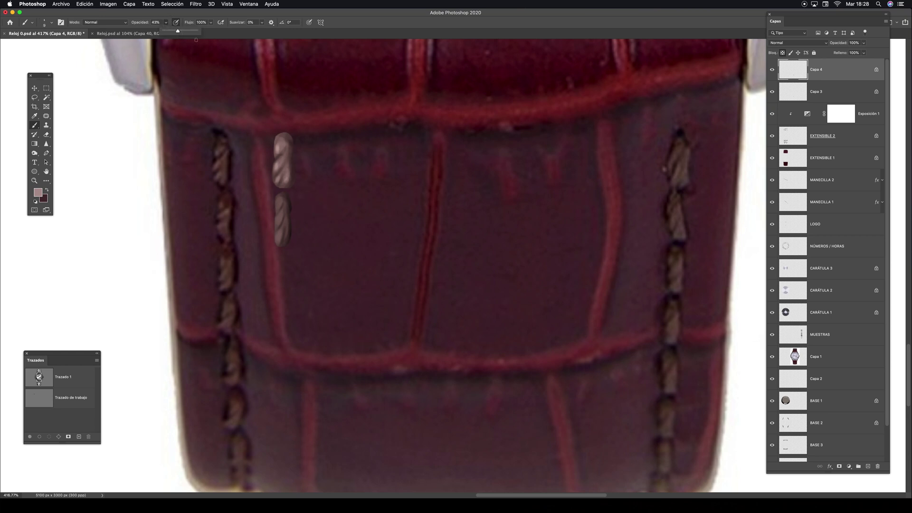
{"action": "left_click", "coordinate": [278, 203]}
Step: Duplicate the first stitch and place the copy directly below the second stitch as the third in the seam
{"action": "key", "text": "v"}
{"action": "key", "text": "super+minus"}
{"action": "key", "text": "super+minus"}
{"action": "key", "text": "super+minus"}
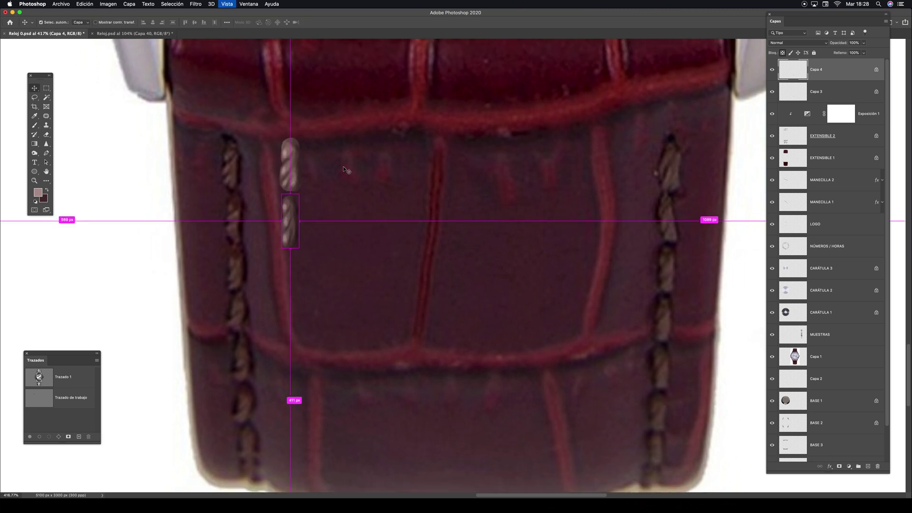
{"action": "key", "text": "z"}
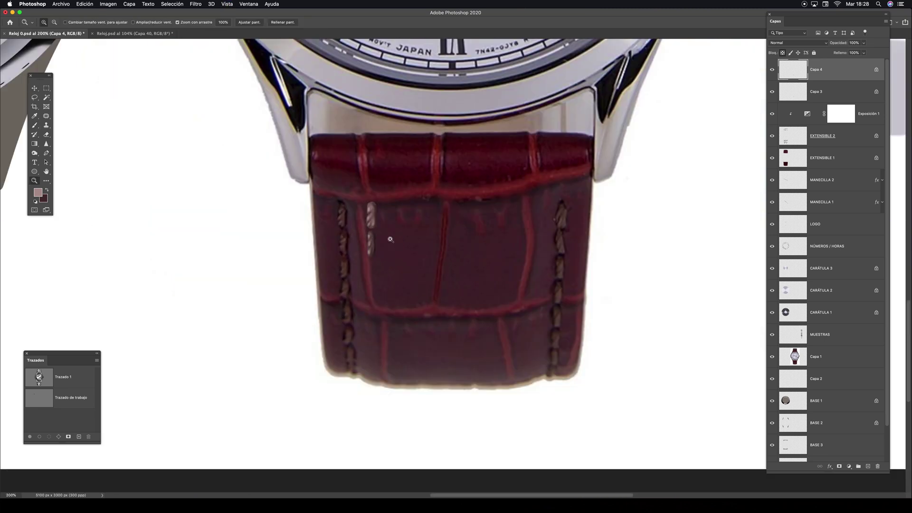
{"action": "left_click_drag", "start_coordinate": [383, 241], "coordinate": [340, 195]}
{"action": "key", "text": "v"}
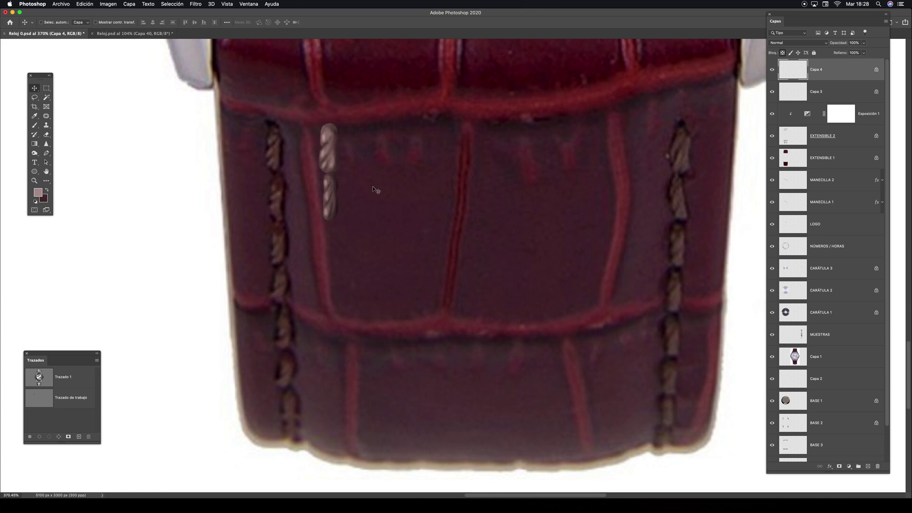
{"action": "left_click", "coordinate": [330, 147], "text": "ctrl"}
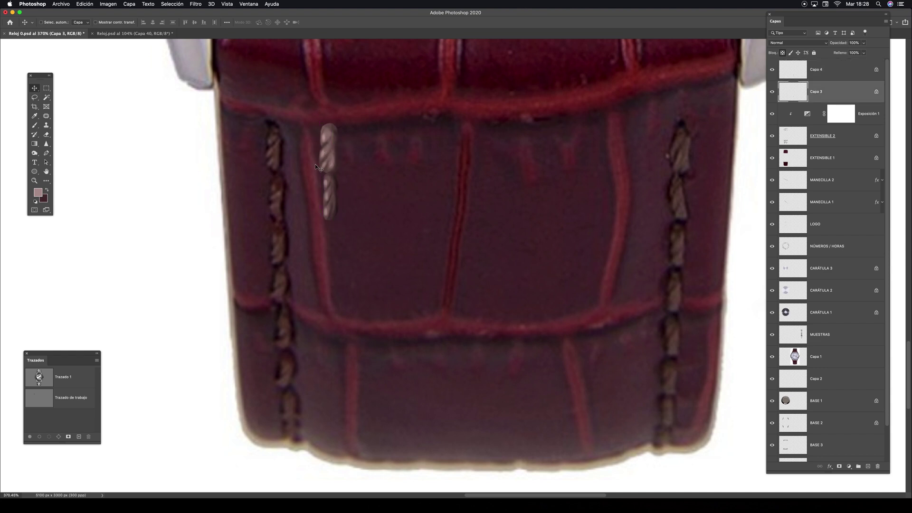
{"action": "left_click_drag", "start_coordinate": [337, 158], "coordinate": [338, 257]}
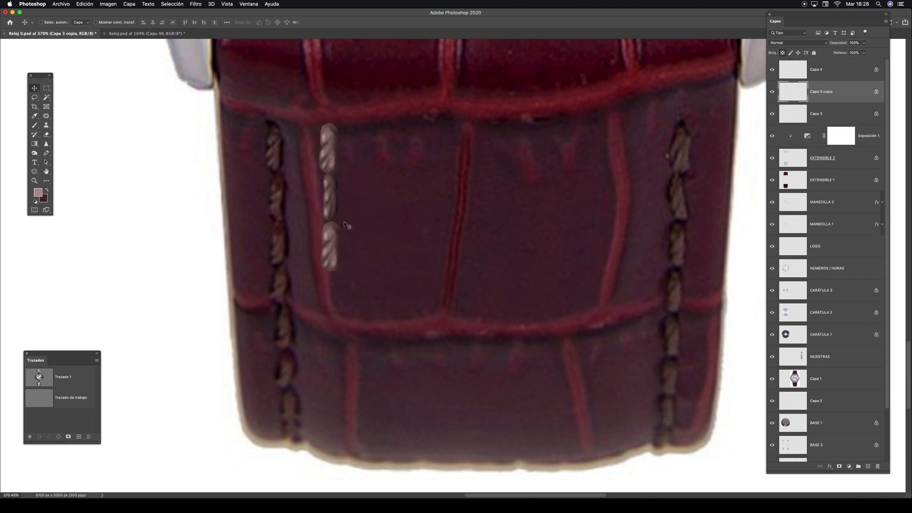
Step: Flip the third stitch vertically so its thread grooves differ from the first stitch
{"action": "key", "text": "ctrl+t"}
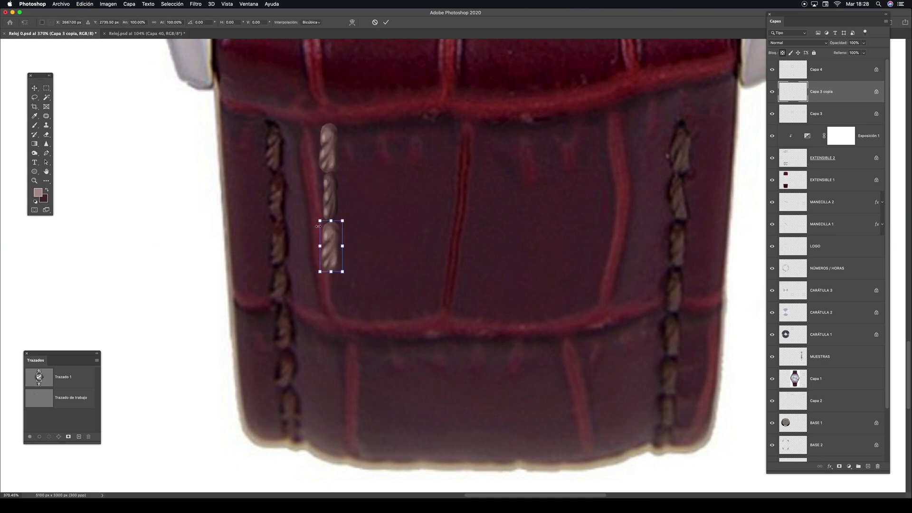
{"action": "right_click", "coordinate": [335, 231]}
{"action": "left_click", "coordinate": [373, 355]}
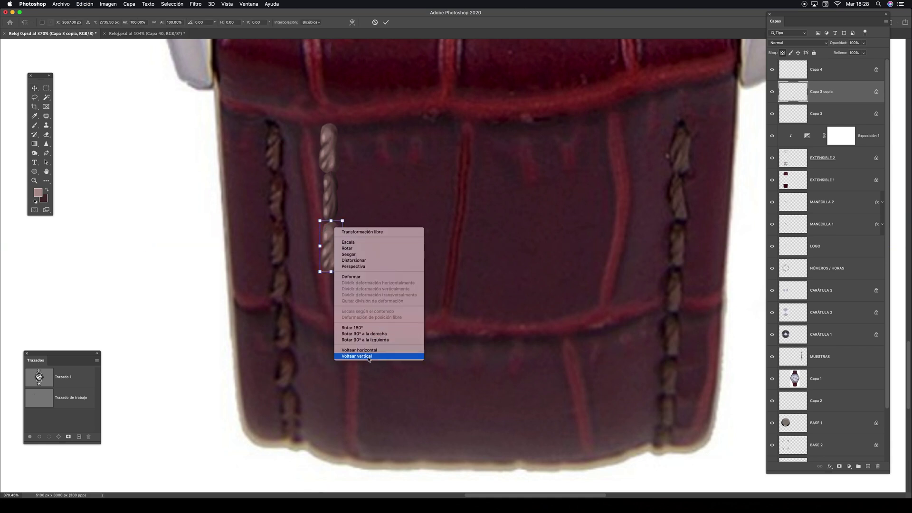
{"action": "key", "text": "Return"}
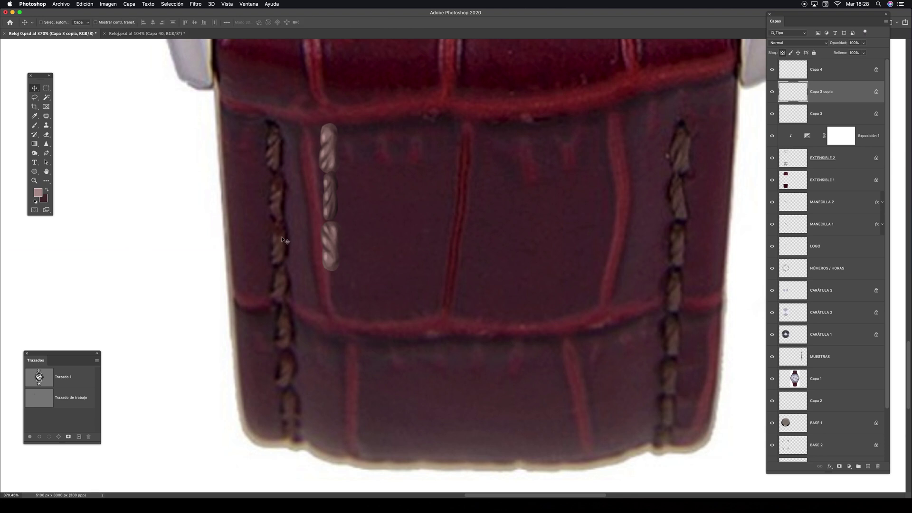
Step: Show the on-screen keyboard viewer, shorten the layers panel and place the keyboard beneath it
{"action": "key", "text": "super"}
{"action": "key", "text": "super"}
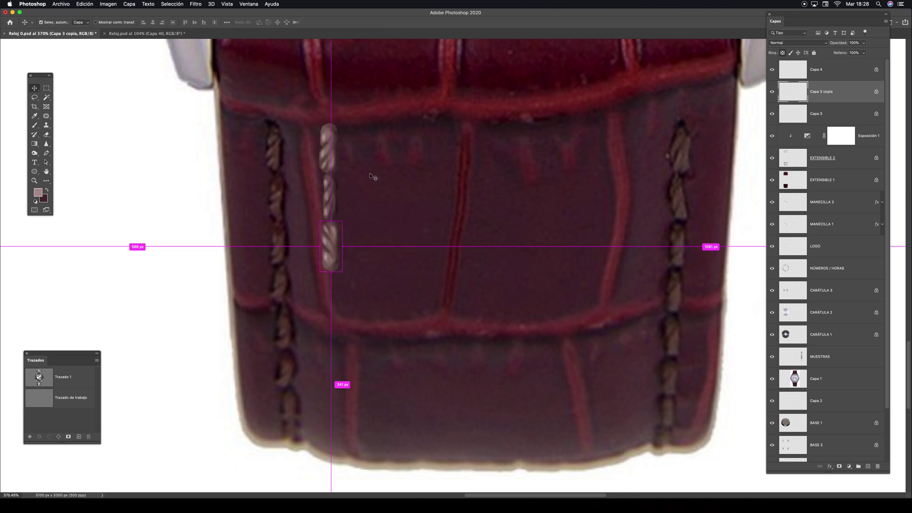
{"action": "key", "text": "super+t"}
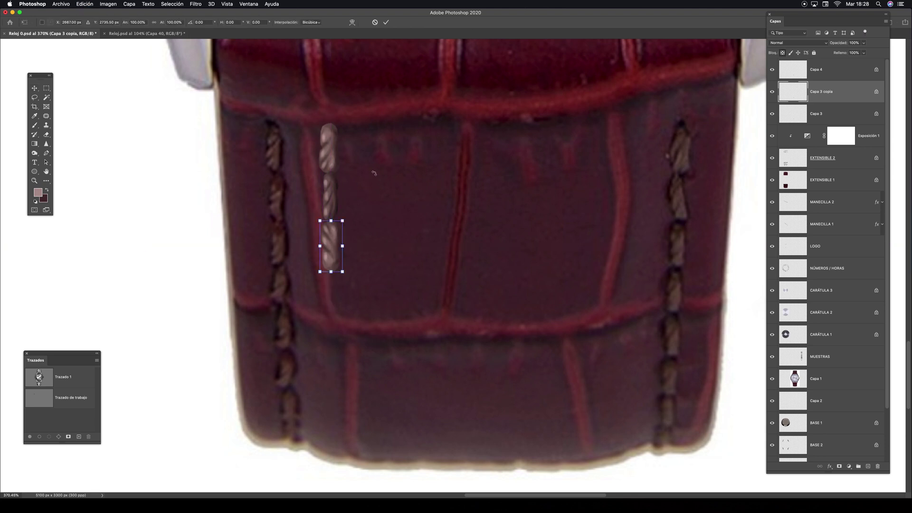
{"action": "left_click", "coordinate": [826, 6]}
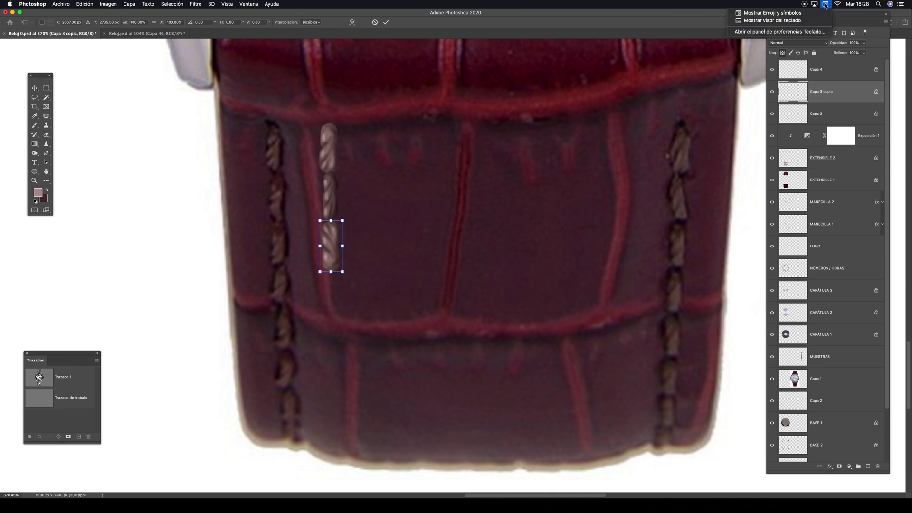
{"action": "left_click", "coordinate": [766, 22]}
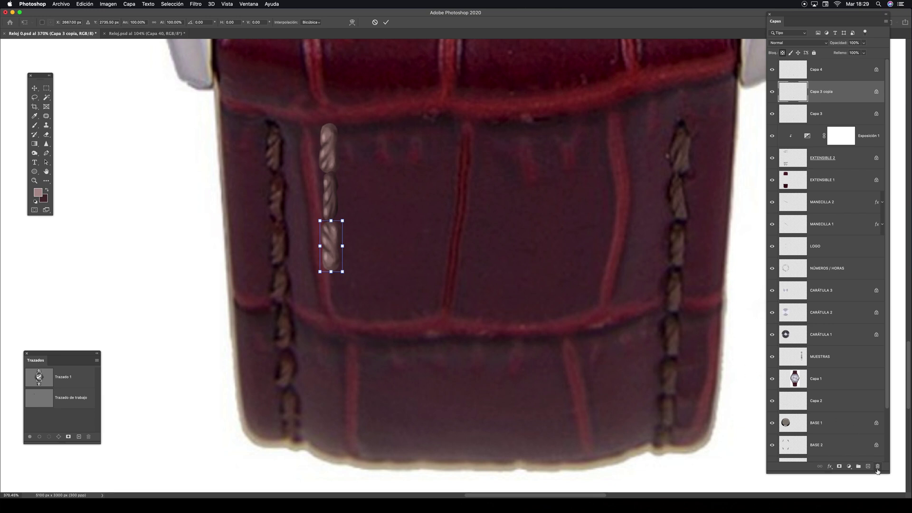
{"action": "left_click_drag", "start_coordinate": [803, 400], "coordinate": [714, 386]}
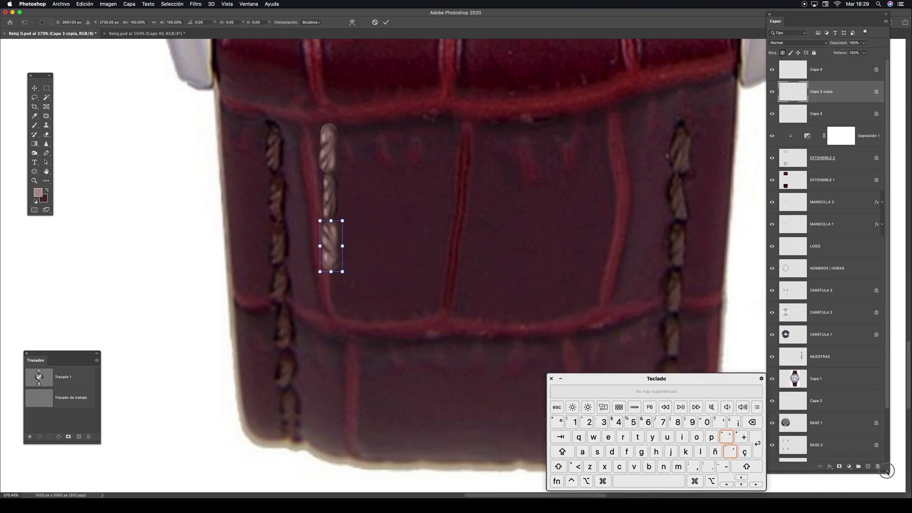
{"action": "left_click_drag", "start_coordinate": [886, 467], "coordinate": [898, 352]}
{"action": "left_click_drag", "start_coordinate": [672, 378], "coordinate": [800, 366]}
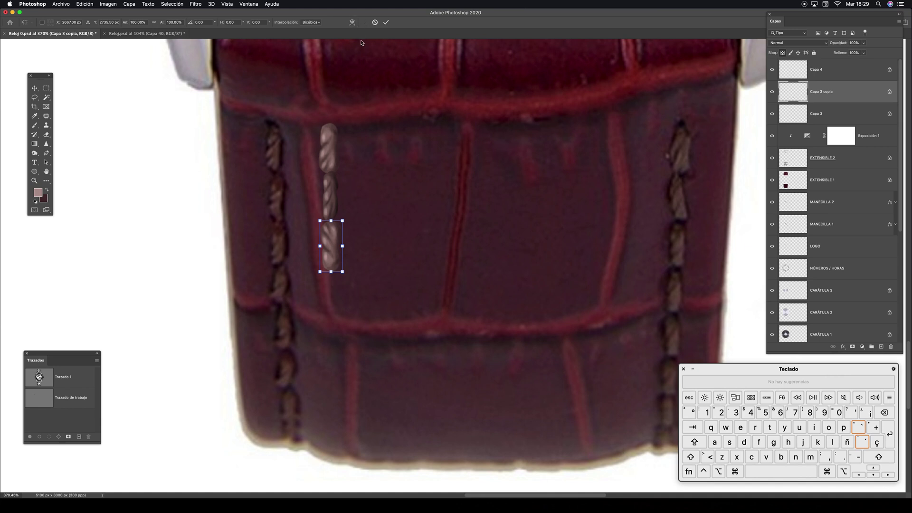
Step: Warp the third stitch into a narrower shape with tapered, slightly irregular ends
{"action": "left_click", "coordinate": [352, 22]}
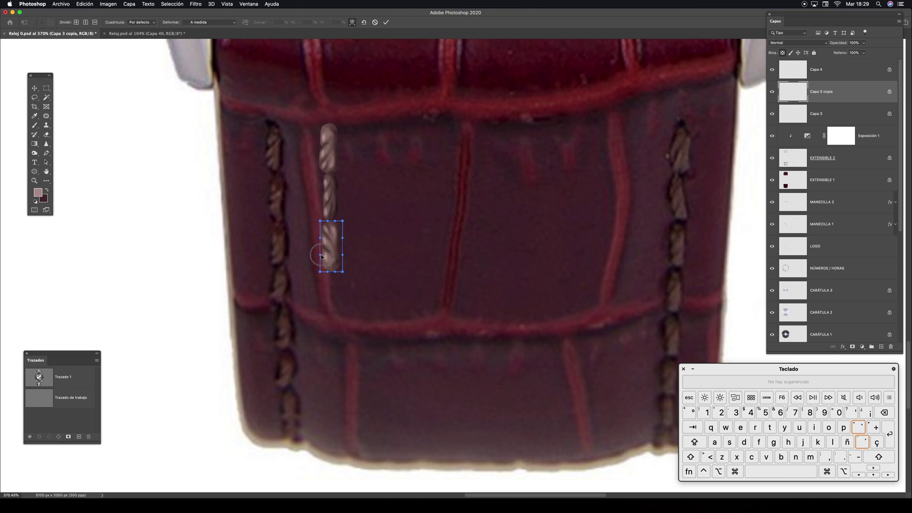
{"action": "left_click", "coordinate": [321, 256]}
{"action": "left_click_drag", "start_coordinate": [321, 256], "coordinate": [325, 274]}
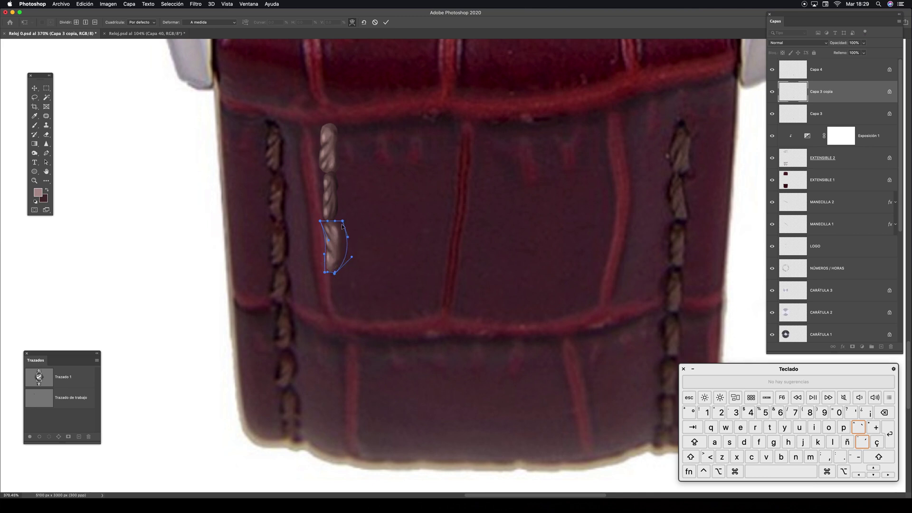
{"action": "left_click_drag", "start_coordinate": [342, 223], "coordinate": [336, 223]}
{"action": "left_click_drag", "start_coordinate": [321, 222], "coordinate": [348, 256]}
{"action": "key", "text": "Return"}
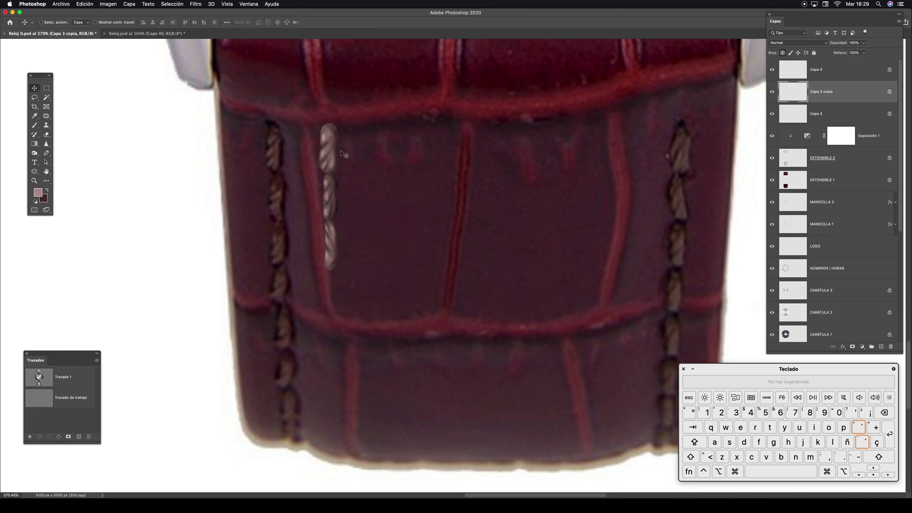
Step: Duplicate the second stitch and place the copy directly below the third stitch
{"action": "key", "text": "super"}
{"action": "left_click", "coordinate": [328, 186], "text": "super"}
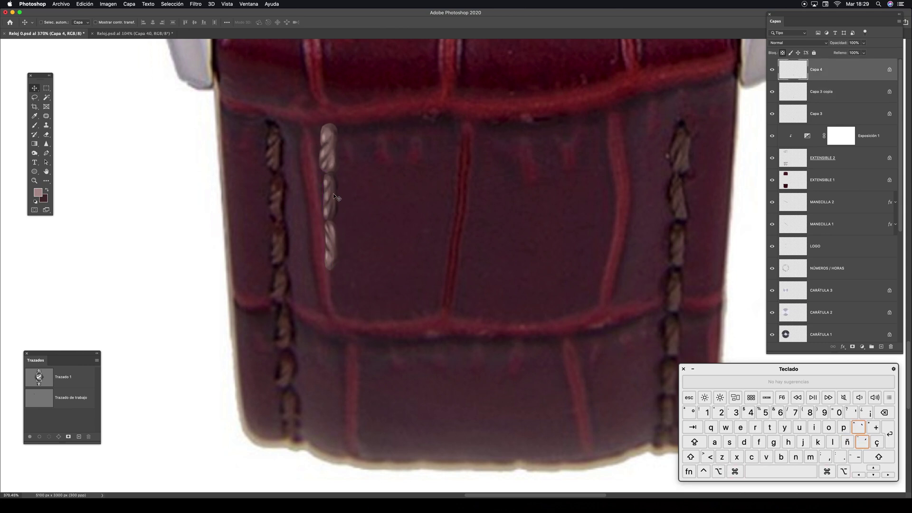
{"action": "key", "text": "alt"}
{"action": "left_click_drag", "start_coordinate": [333, 195], "coordinate": [335, 288]}
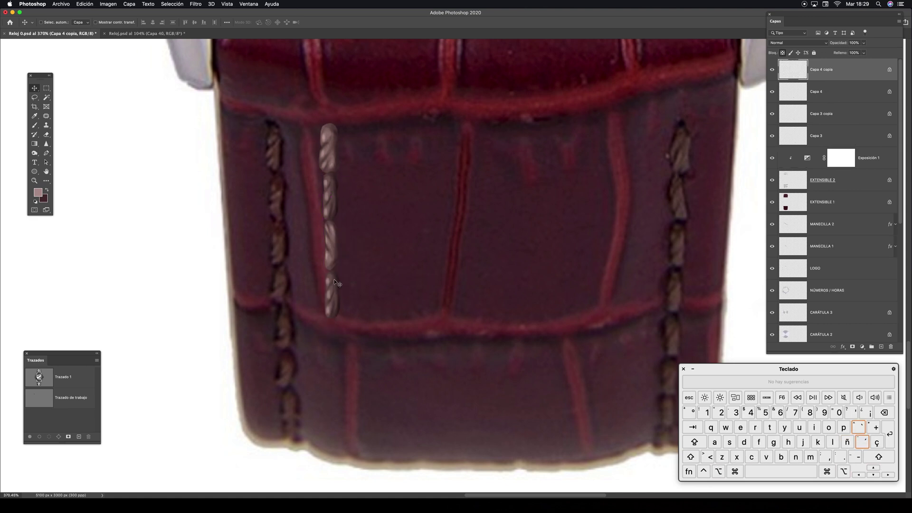
Step: Warp the fourth stitch by pulling its sides inward and slightly extending its lower end
{"action": "key", "text": "super+t"}
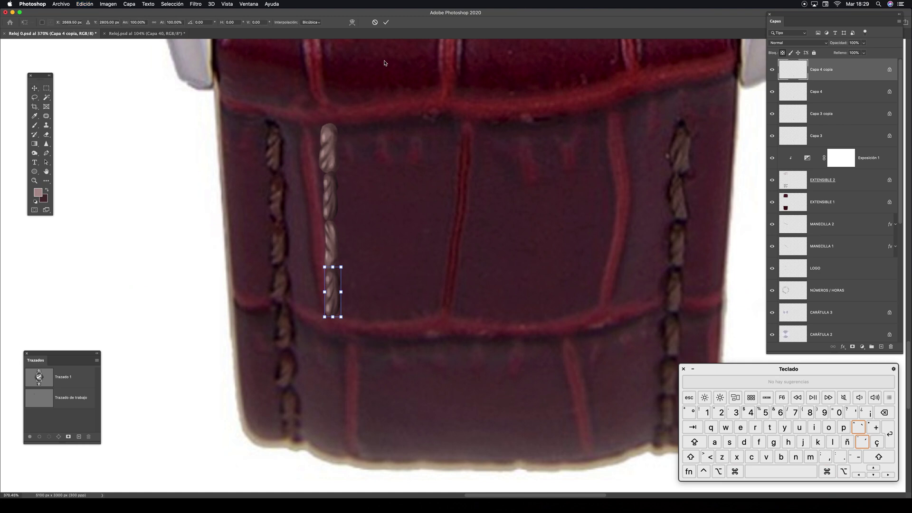
{"action": "left_click", "coordinate": [351, 22]}
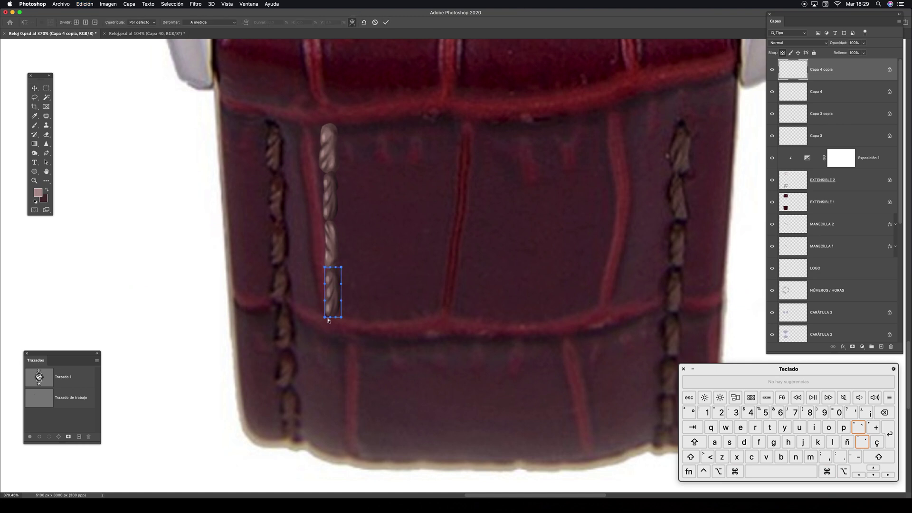
{"action": "left_click_drag", "start_coordinate": [330, 317], "coordinate": [330, 321]}
{"action": "mouse_move", "coordinate": [341, 290]}
{"action": "left_mouse_down"}
{"action": "mouse_move", "coordinate": [338, 302]}
{"action": "mouse_move", "coordinate": [326, 281]}
{"action": "left_mouse_up"}
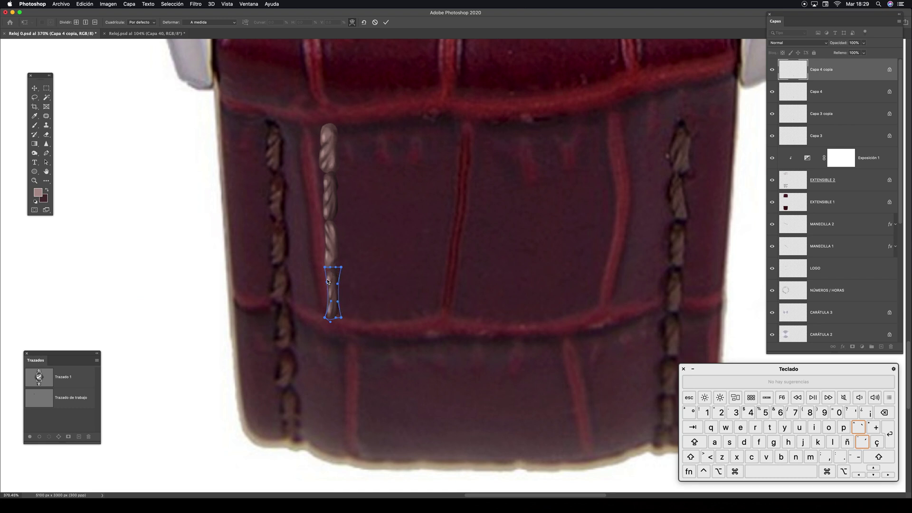
{"action": "key", "text": "Return"}
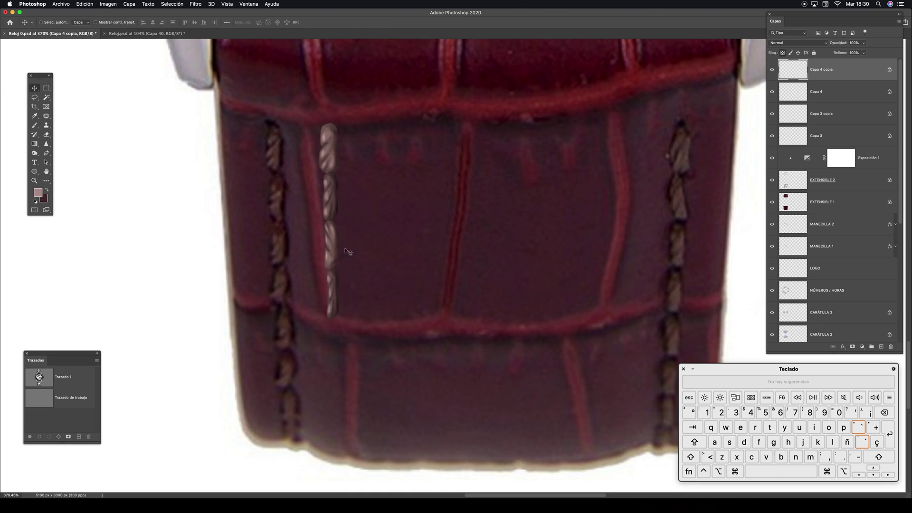
Step: Duplicate the first stitch again and place the copy below the fourth stitch, redoing the first placement
{"action": "left_click", "coordinate": [335, 151], "text": "super"}
{"action": "left_click_drag", "start_coordinate": [337, 182], "coordinate": [338, 351]}
{"action": "key", "text": "super+z"}
{"action": "left_click_drag", "start_coordinate": [377, 257], "coordinate": [339, 339]}
Step: Scale the fifth stitch to about 88% width and 90% height, and narrow it further to match its neighbours
{"action": "key", "text": "cmd+t"}
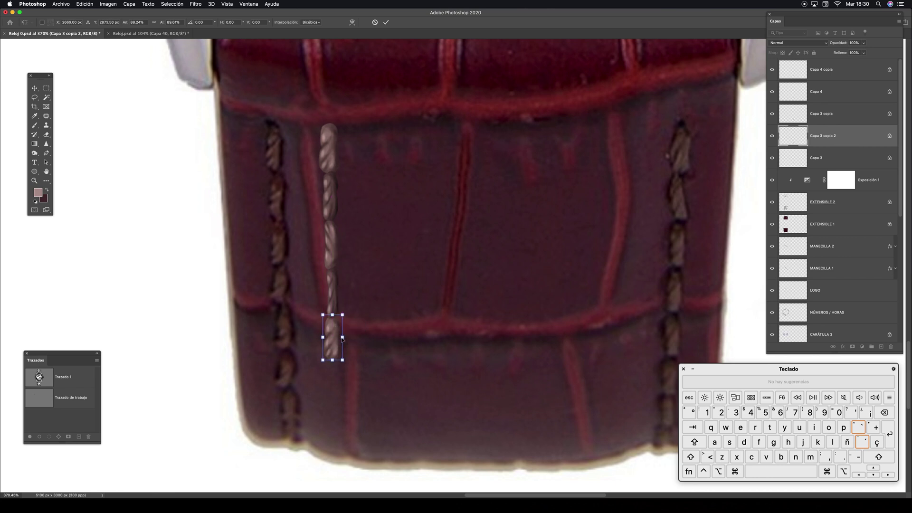
{"action": "key", "text": "Return"}
{"action": "key", "text": "cmd+t"}
{"action": "left_click_drag", "start_coordinate": [340, 337], "coordinate": [334, 335]}
{"action": "key", "text": "v"}
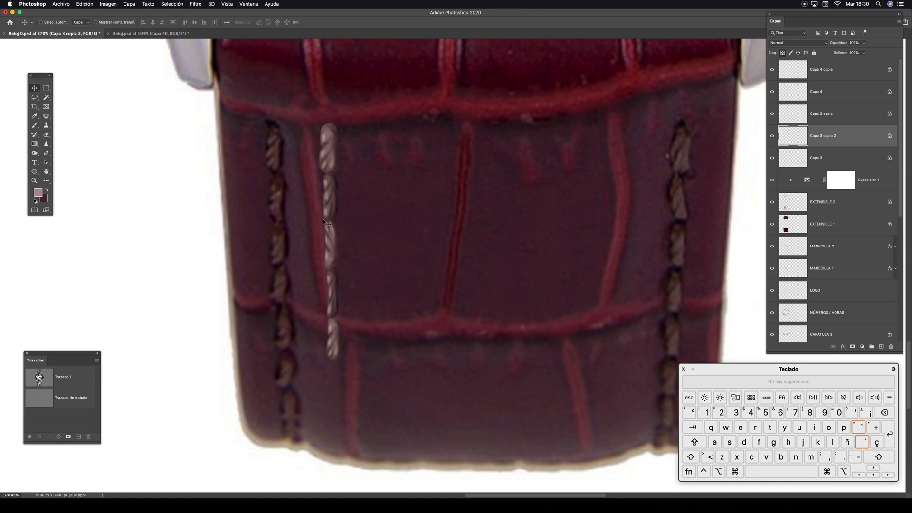
Step: Duplicate the second and third stitches below the fifth to extend the seam to the strap's lower end
{"action": "left_click", "coordinate": [332, 200], "text": "super"}
{"action": "left_click_drag", "start_coordinate": [333, 200], "coordinate": [337, 388]}
{"action": "key", "text": "Right"}
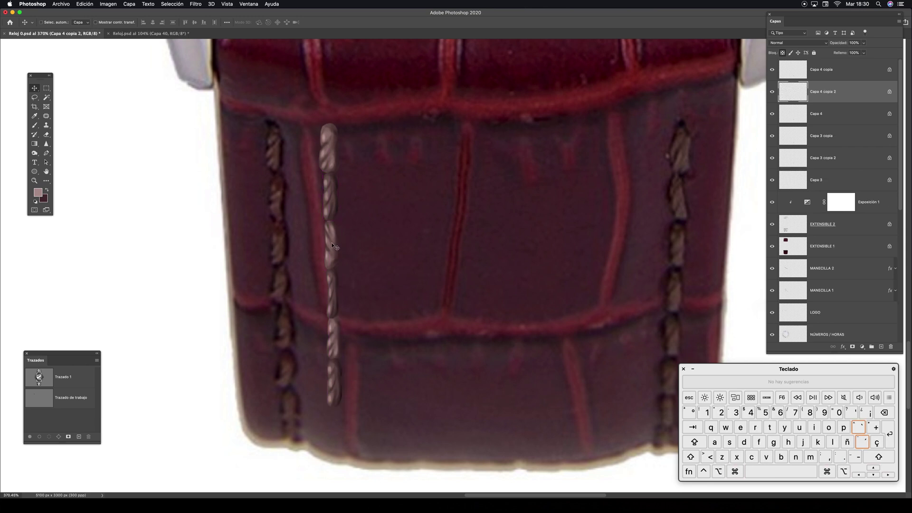
{"action": "left_click", "coordinate": [351, 229], "text": "super"}
{"action": "left_click_drag", "start_coordinate": [336, 240], "coordinate": [335, 427]}
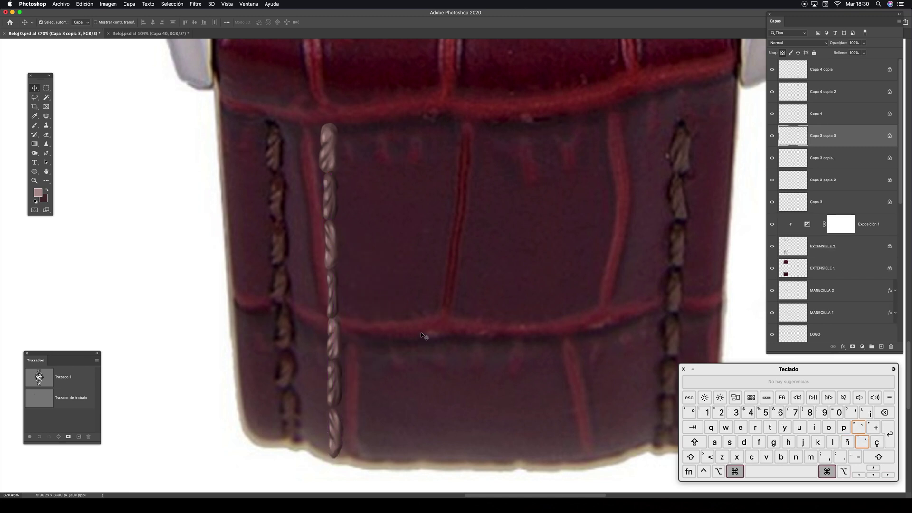
Step: Merge all the stitch layers, from Capa 3 up to Capa 4 copia, into a single seam layer
{"action": "key", "text": "super+minus"}
{"action": "key", "text": "super+minus"}
{"action": "key", "text": "space"}
{"action": "left_click_drag", "start_coordinate": [392, 223], "coordinate": [357, 221]}
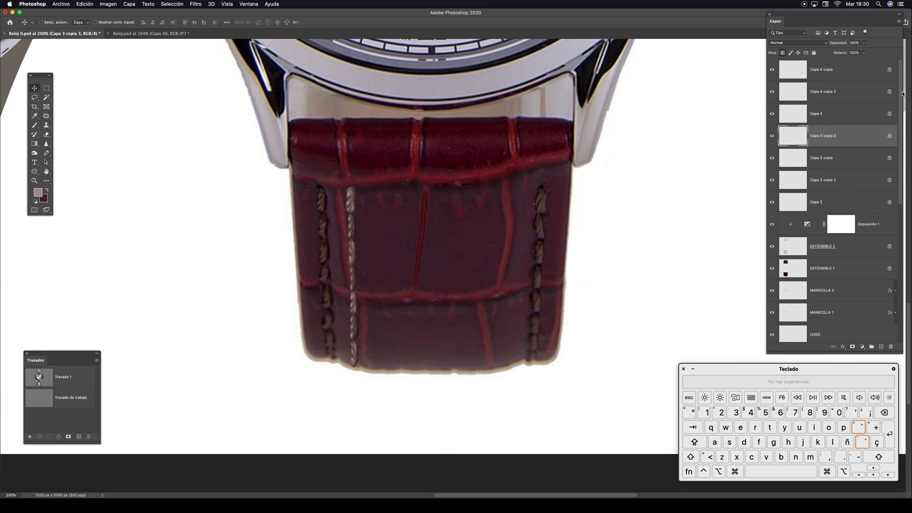
{"action": "left_click", "coordinate": [818, 201]}
{"action": "left_click", "coordinate": [818, 69], "text": "shift"}
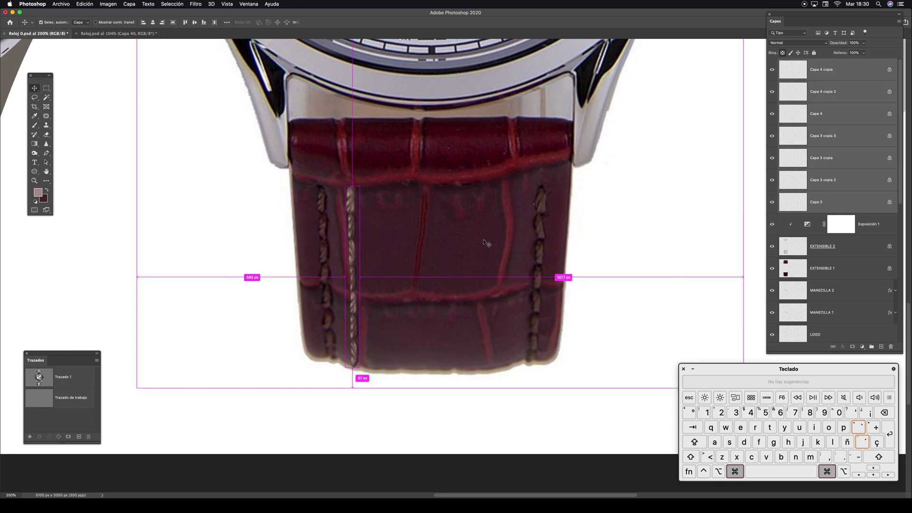
{"action": "key", "text": "super+e"}
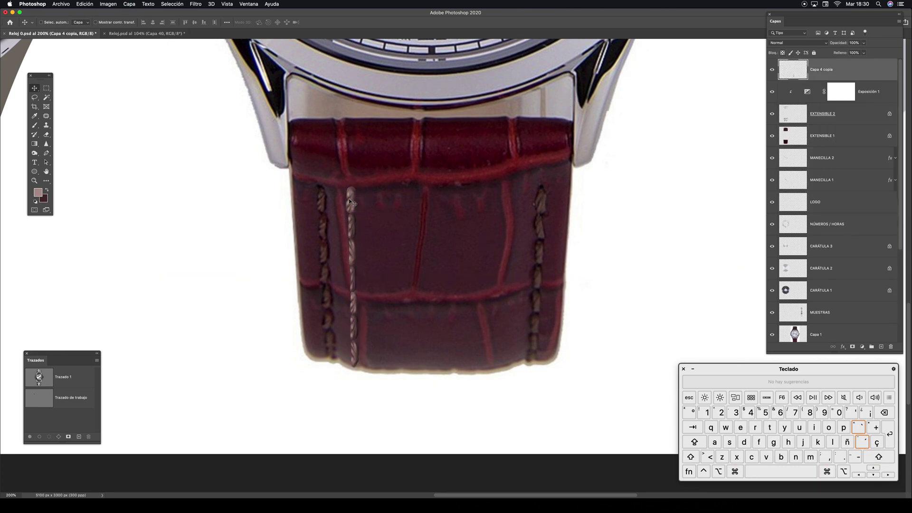
Step: Move the merged seam onto the reference lower strap's left seam, rotating it about -1.7° and scaling its height to about 98%
{"action": "left_click_drag", "start_coordinate": [351, 202], "coordinate": [326, 203]}
{"action": "key", "text": "super+r"}
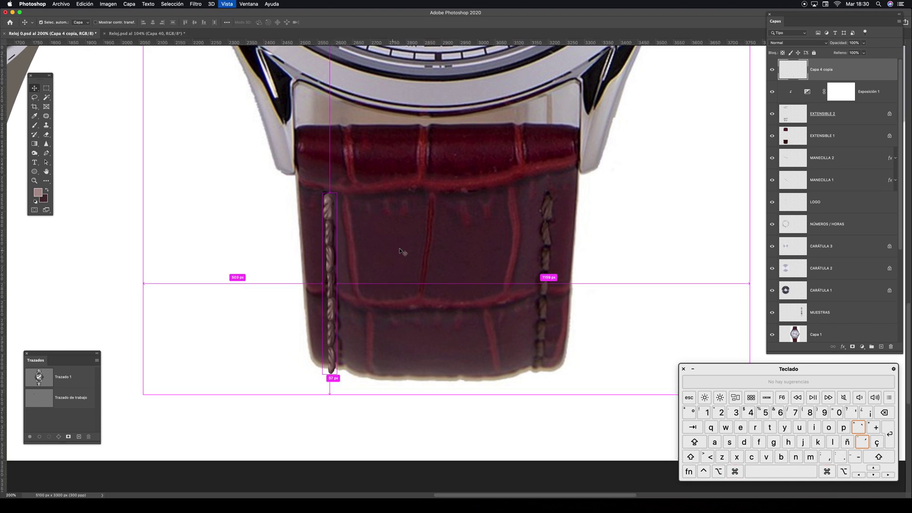
{"action": "key", "text": "super+r"}
{"action": "key", "text": "super+t"}
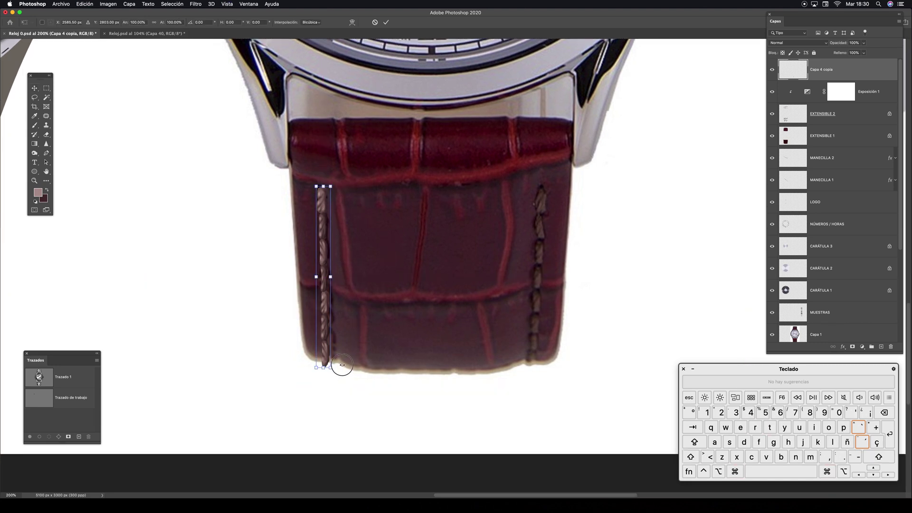
{"action": "mouse_move", "coordinate": [342, 365]}
{"action": "left_mouse_down"}
{"action": "mouse_move", "coordinate": [356, 358]}
{"action": "mouse_move", "coordinate": [325, 365]}
{"action": "left_mouse_up"}
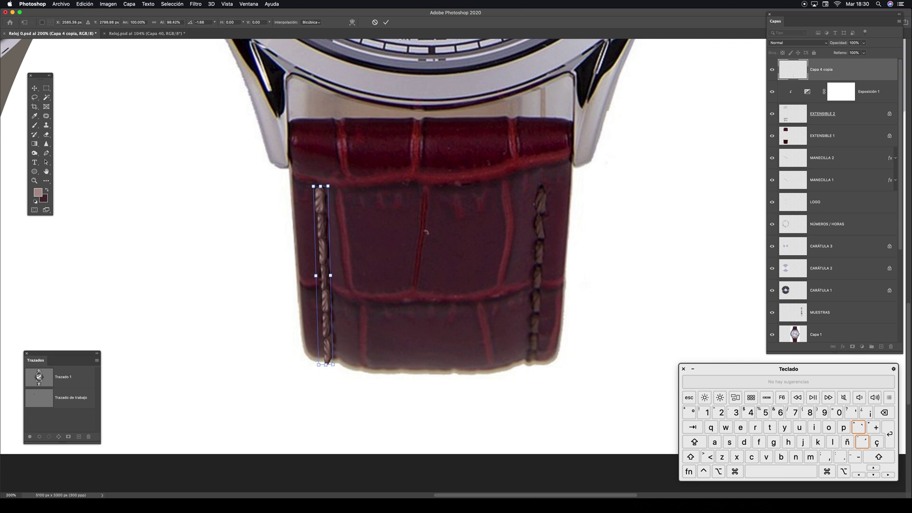
{"action": "key", "text": "Return"}
{"action": "left_click", "coordinate": [340, 251]}
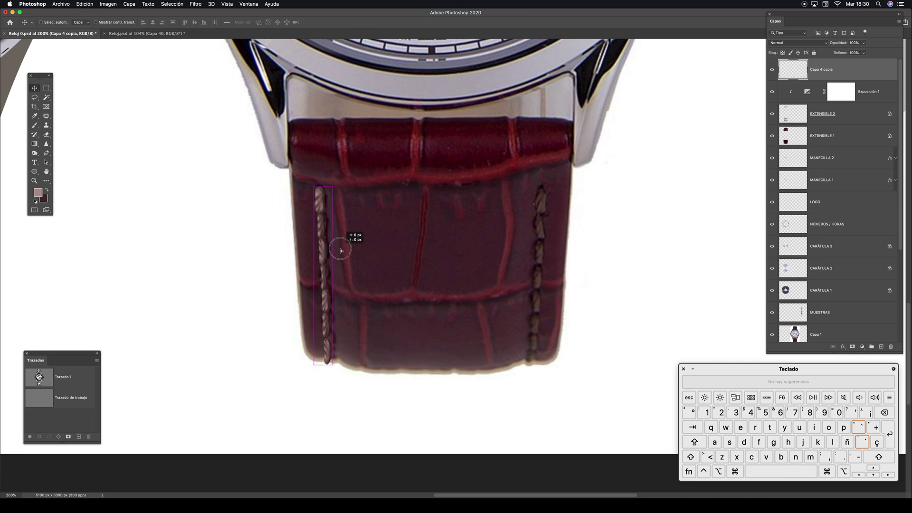
{"action": "key", "text": "shift+Right"}
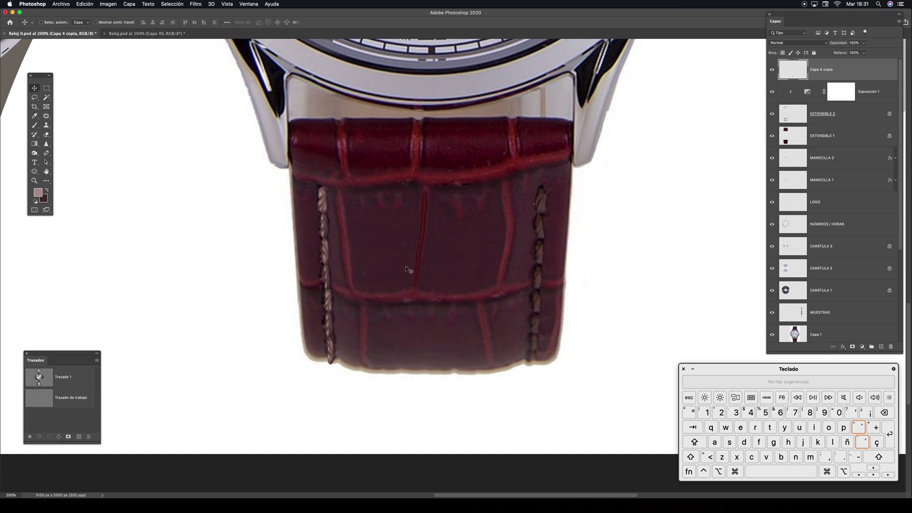
Step: Duplicate the seam onto the right side of the reference lower strap and rotate the copy about 4.5°
{"action": "scroll", "coordinate": [346, 295], "scroll_direction": "right", "scroll_amount": 3}
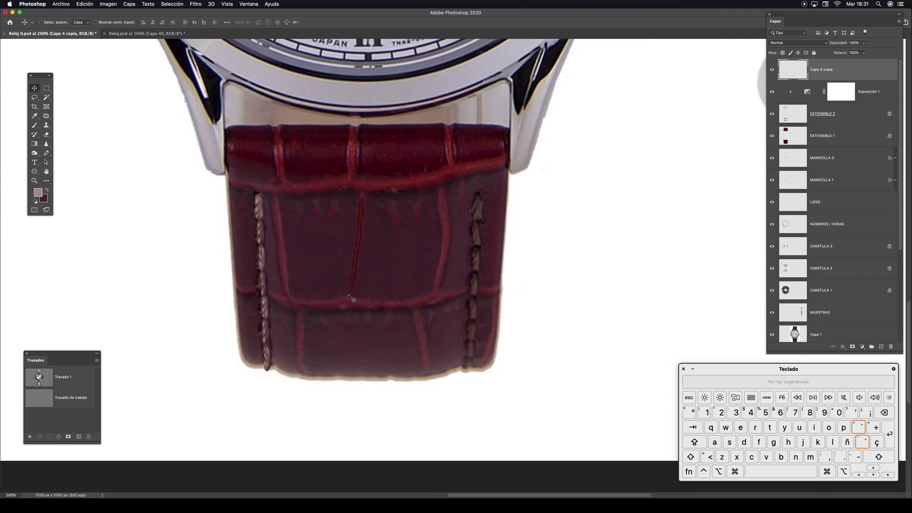
{"action": "left_click_drag", "start_coordinate": [267, 228], "coordinate": [484, 221]}
{"action": "key", "text": "super+t"}
{"action": "left_click_drag", "start_coordinate": [507, 185], "coordinate": [513, 180]}
{"action": "left_click_drag", "start_coordinate": [477, 243], "coordinate": [481, 245]}
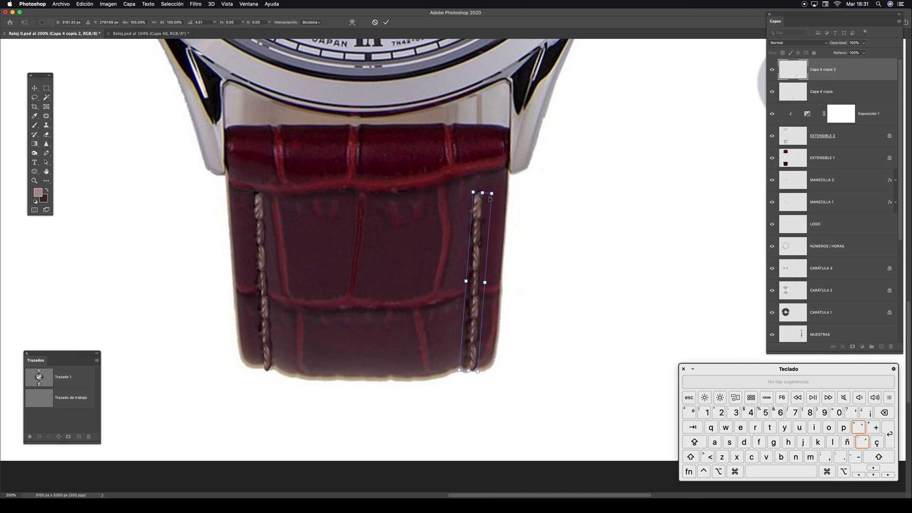
Step: Increase the right seam copy's rotation to about 7° and nudge it left over the photographed stitching
{"action": "left_click_drag", "start_coordinate": [485, 381], "coordinate": [476, 375]}
{"action": "key", "text": "Left"}
{"action": "key", "text": "Left"}
{"action": "key", "text": "Left"}
{"action": "key", "text": "Left"}
{"action": "key", "text": "Left"}
{"action": "key", "text": "Left"}
{"action": "key", "text": "Left"}
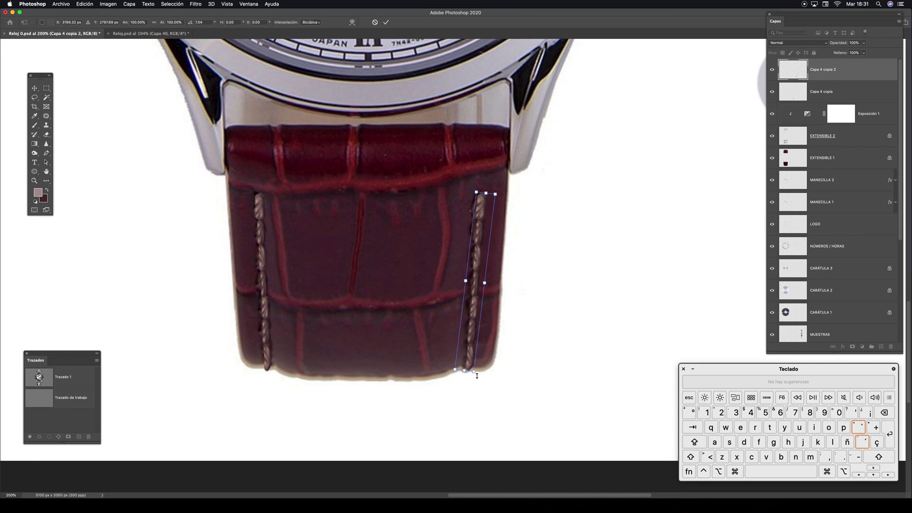
{"action": "key", "text": "Return"}
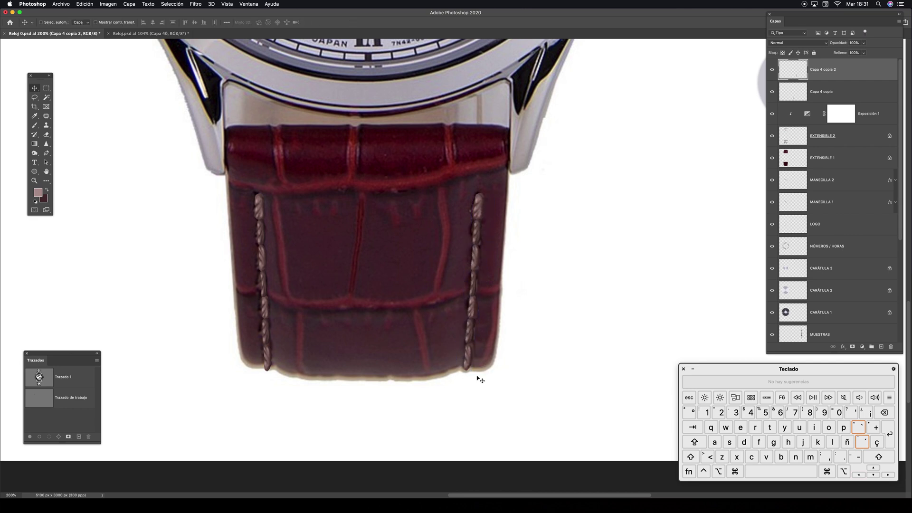
Step: Flip the lower strap's right seam and rotate it about 9° to follow the photographed stitching
{"action": "key", "text": "super+t"}
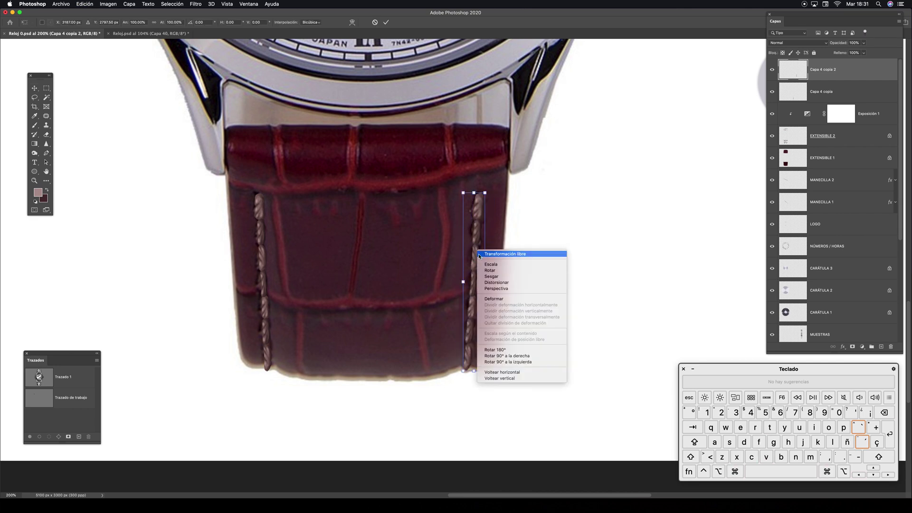
{"action": "right_click", "coordinate": [477, 252]}
{"action": "left_click", "coordinate": [508, 379]}
{"action": "key", "text": "Return"}
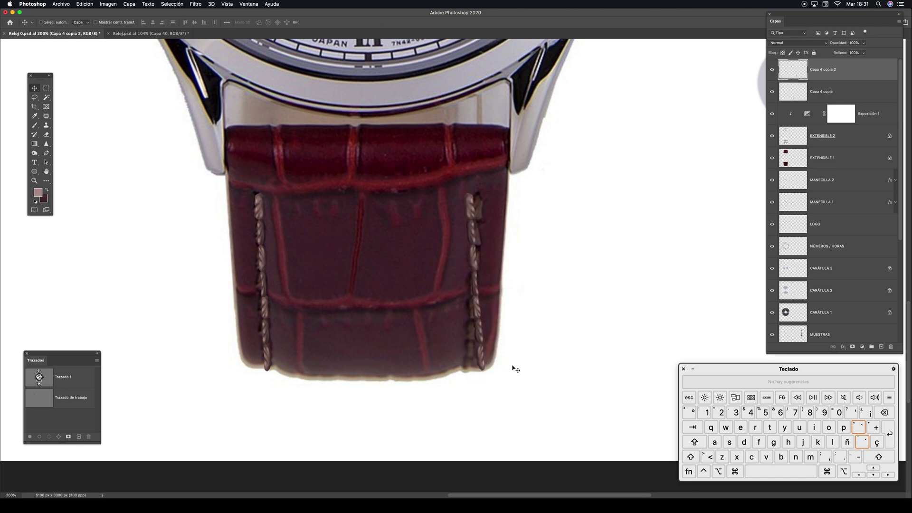
{"action": "key", "text": "super+t"}
{"action": "left_click_drag", "start_coordinate": [512, 172], "coordinate": [516, 186]}
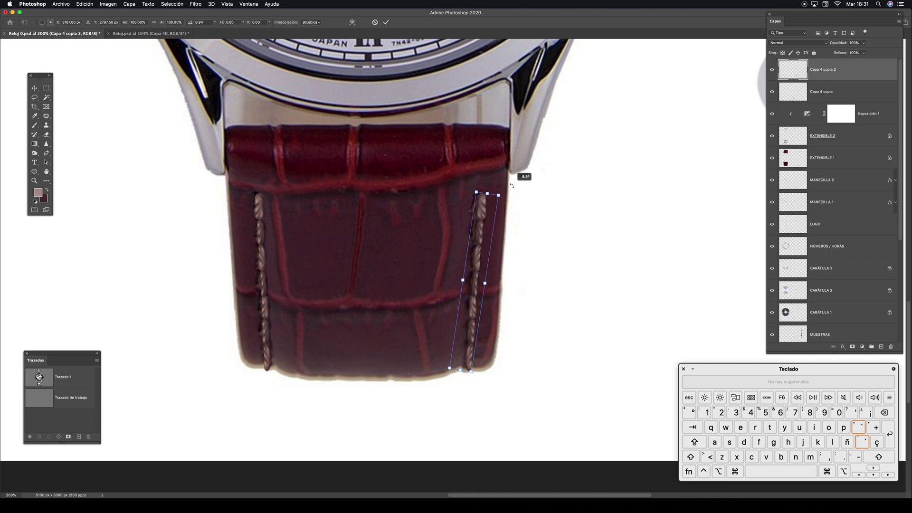
{"action": "key", "text": "Left"}
{"action": "key", "text": "Return"}
Step: Duplicate the lower right seam up to the left side of the reference watch's upper strap
{"action": "key", "text": "super+0"}
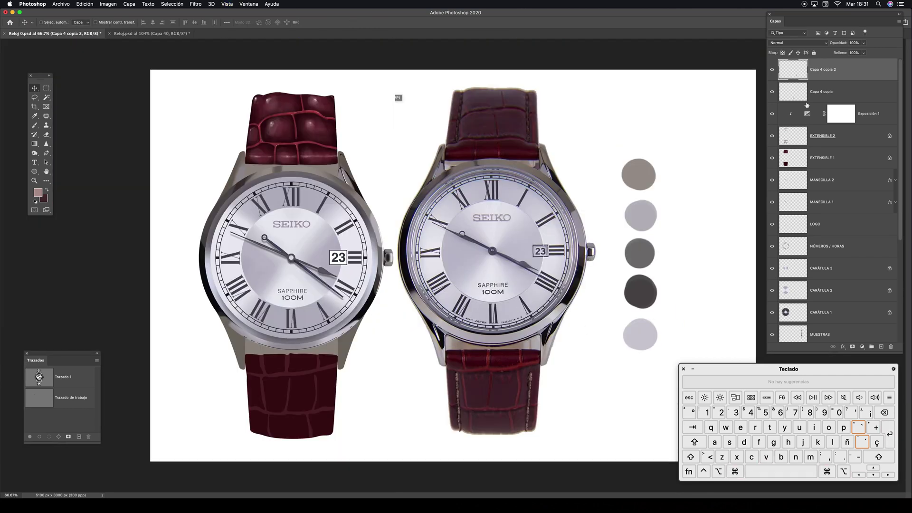
{"action": "left_click_drag", "start_coordinate": [531, 397], "coordinate": [542, 60]}
{"action": "key", "text": "z"}
{"action": "left_click_drag", "start_coordinate": [510, 176], "coordinate": [455, 192]}
{"action": "key", "text": "v"}
Step: Shorten the upper strap's left seam to about 90% height, rotate it slightly, and fit it over the photographed stitching
{"action": "key", "text": "super+t"}
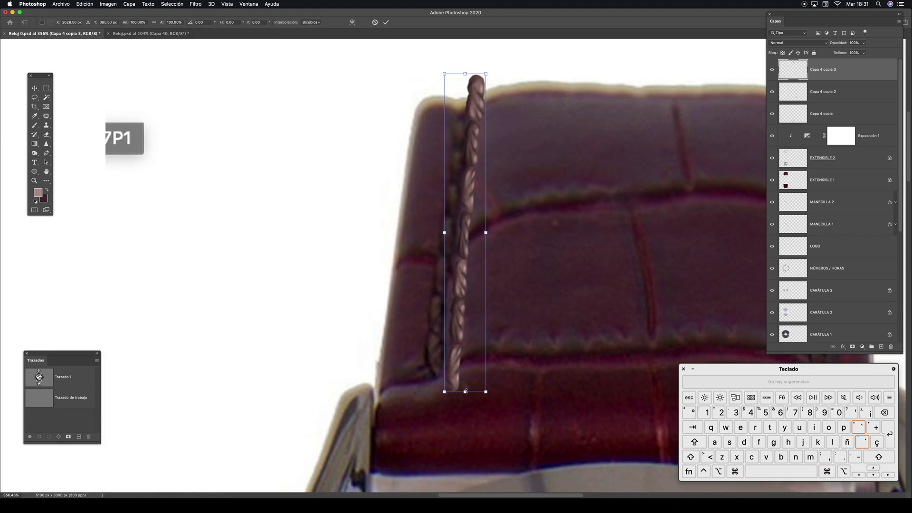
{"action": "left_click_drag", "start_coordinate": [465, 388], "coordinate": [466, 371]}
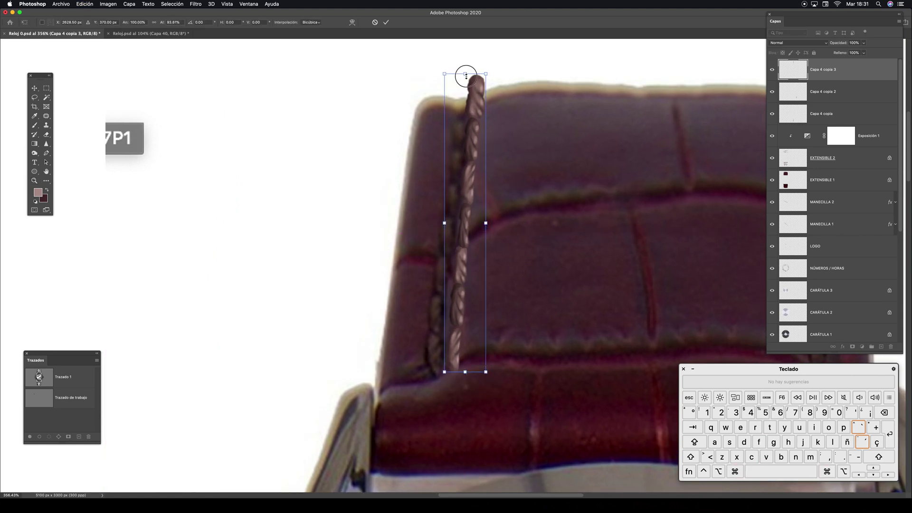
{"action": "left_click_drag", "start_coordinate": [465, 74], "coordinate": [493, 79]}
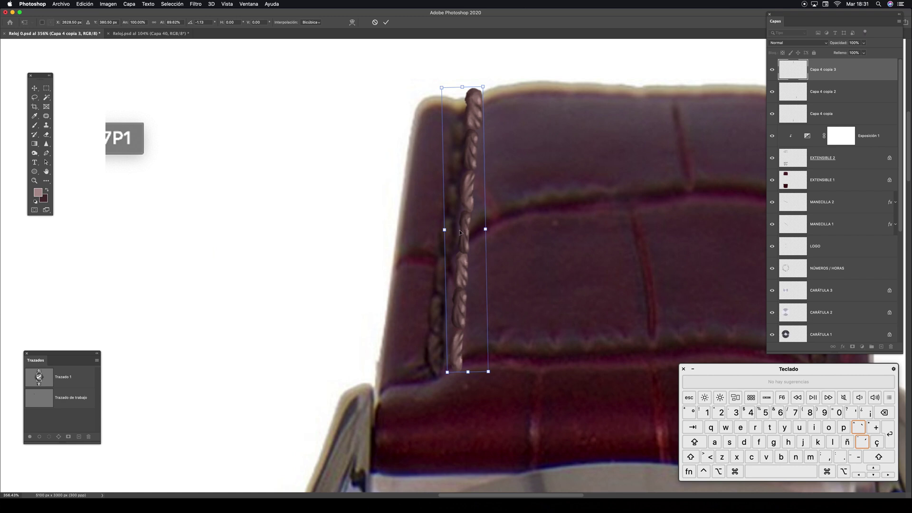
{"action": "left_click_drag", "start_coordinate": [459, 230], "coordinate": [440, 237]}
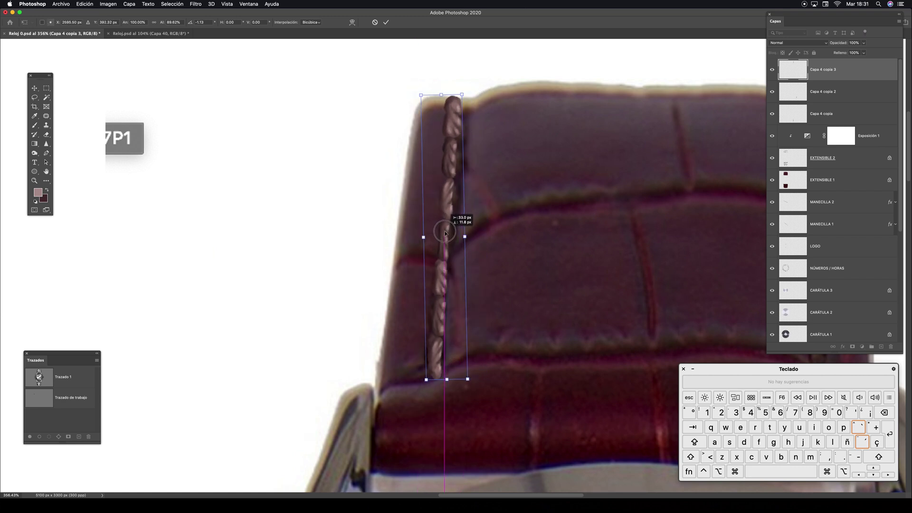
{"action": "left_click_drag", "start_coordinate": [470, 88], "coordinate": [472, 87]}
{"action": "left_click_drag", "start_coordinate": [448, 214], "coordinate": [450, 216]}
{"action": "left_click_drag", "start_coordinate": [447, 94], "coordinate": [447, 96]}
{"action": "key", "text": "Return"}
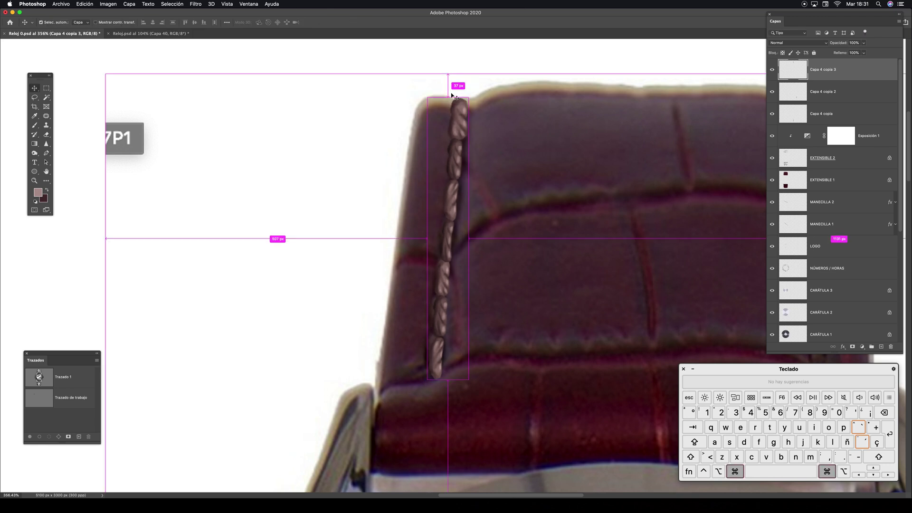
Step: Duplicate the upper left seam across to the right side of the reference upper strap
{"action": "key", "text": "super+minus"}
{"action": "key", "text": "super+minus"}
{"action": "key", "text": "super+minus"}
{"action": "left_click_drag", "start_coordinate": [476, 277], "coordinate": [352, 269]}
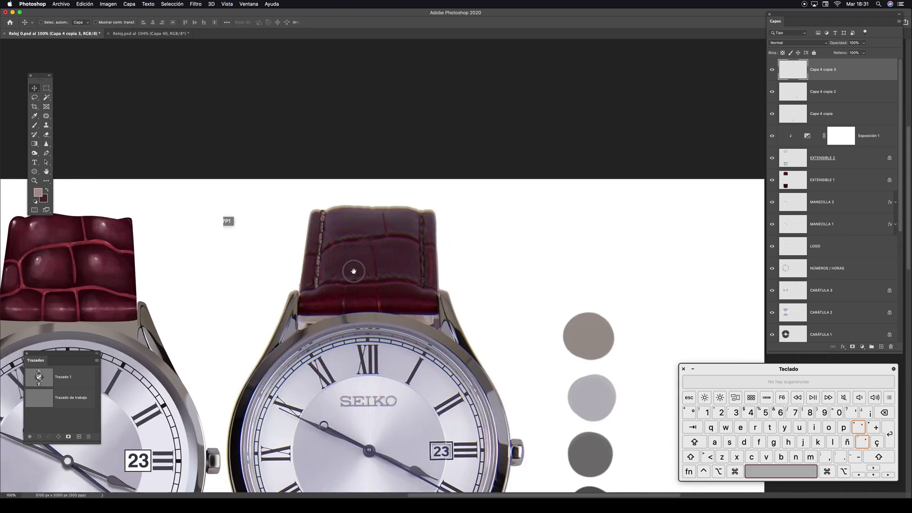
{"action": "left_click_drag", "start_coordinate": [405, 245], "coordinate": [425, 247]}
{"action": "scroll", "coordinate": [442, 247], "scroll_direction": "up", "scroll_amount": 6}
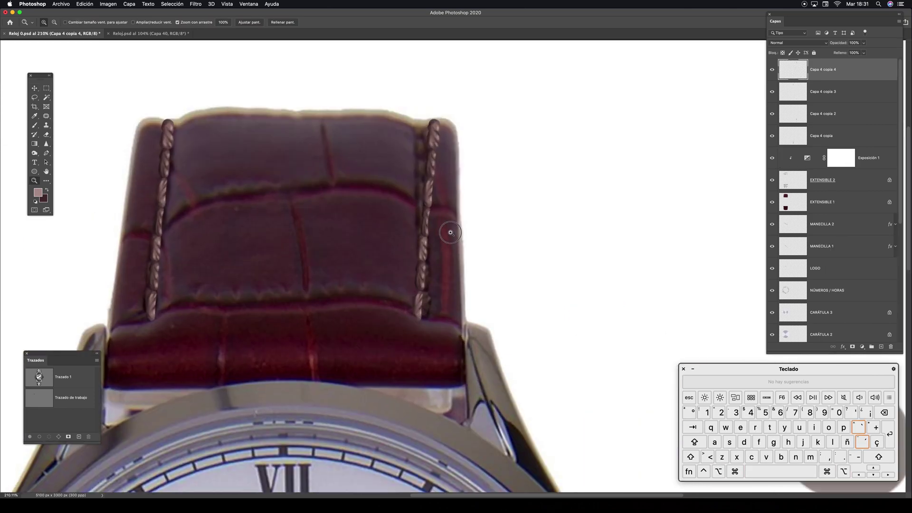
Step: Flip the upper right seam horizontally, rotate it about 4.3°, and nudge it left onto the photographed stitching
{"action": "key", "text": "super+t"}
{"action": "right_click", "coordinate": [422, 180]}
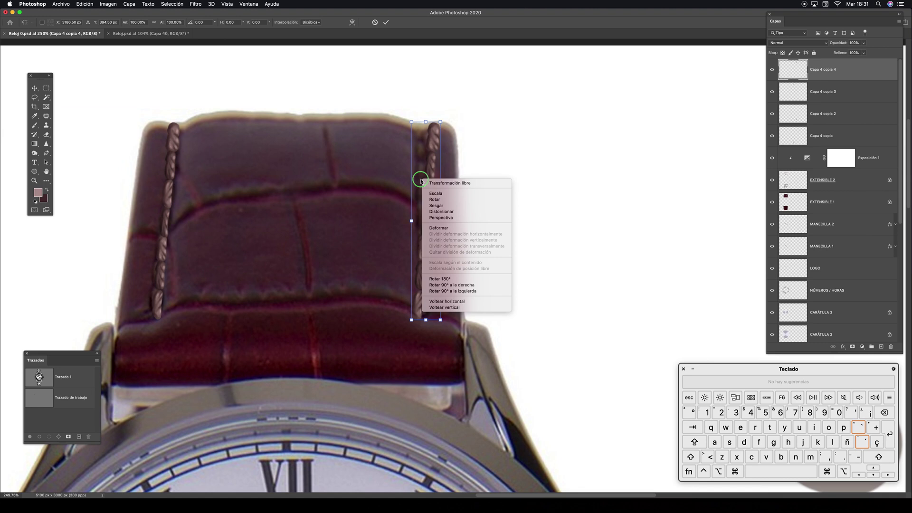
{"action": "left_click", "coordinate": [450, 301]}
{"action": "mouse_move", "coordinate": [468, 113]}
{"action": "left_mouse_down"}
{"action": "mouse_move", "coordinate": [480, 101]}
{"action": "mouse_move", "coordinate": [454, 128]}
{"action": "mouse_move", "coordinate": [459, 113]}
{"action": "left_mouse_up"}
{"action": "key", "text": "Left"}
{"action": "key", "text": "Left"}
{"action": "key", "text": "Left"}
{"action": "key", "text": "Left"}
{"action": "key", "text": "Left"}
{"action": "key", "text": "Left"}
{"action": "key", "text": "Left"}
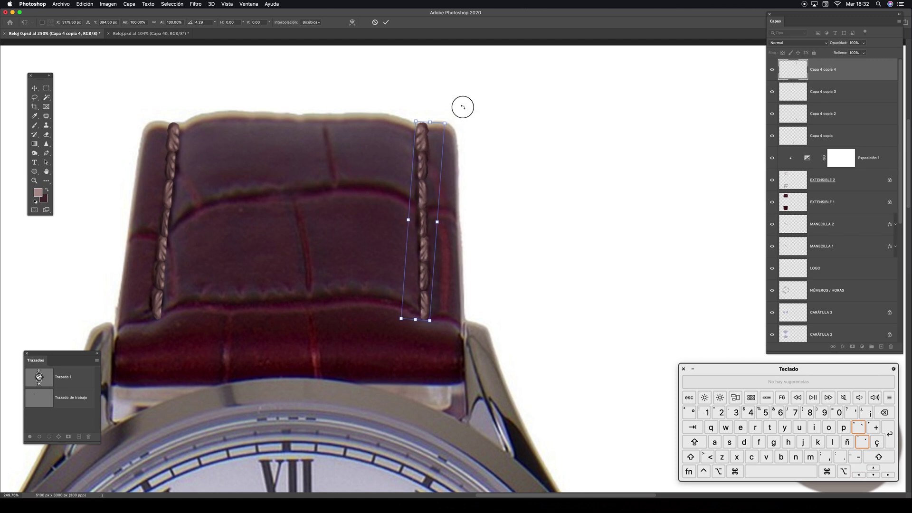
{"action": "key", "text": "Return"}
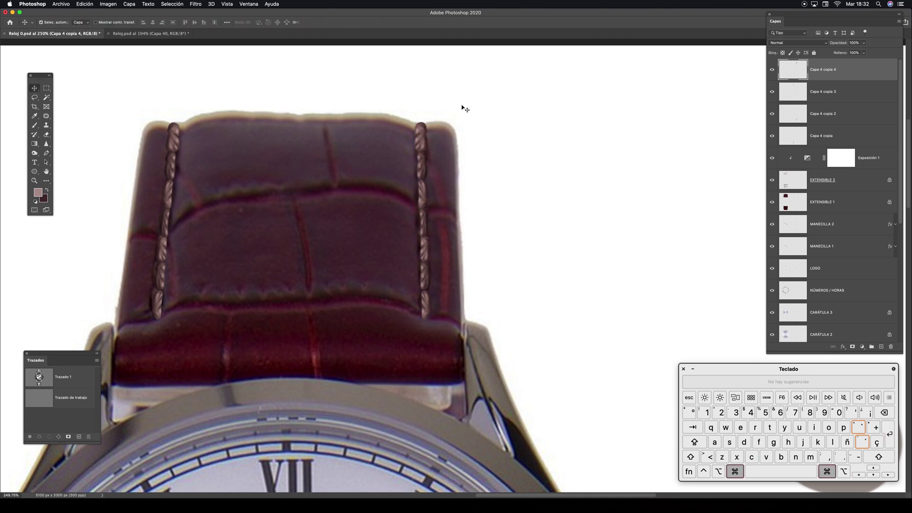
Step: Select all four seam layers and move them together from the reference watch onto the illustrated watch's strap
{"action": "key", "text": "super+minus"}
{"action": "key", "text": "super+minus"}
{"action": "key", "text": "super+minus"}
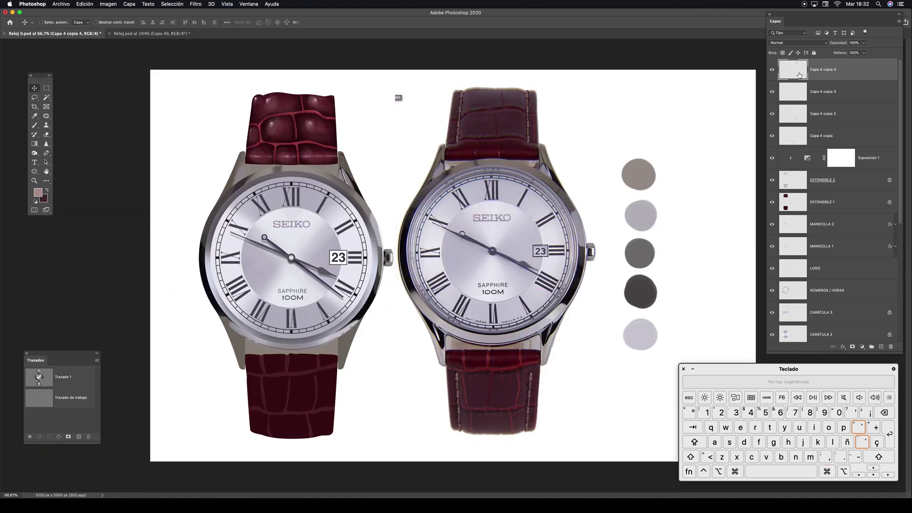
{"action": "left_click", "coordinate": [800, 137], "text": "shift"}
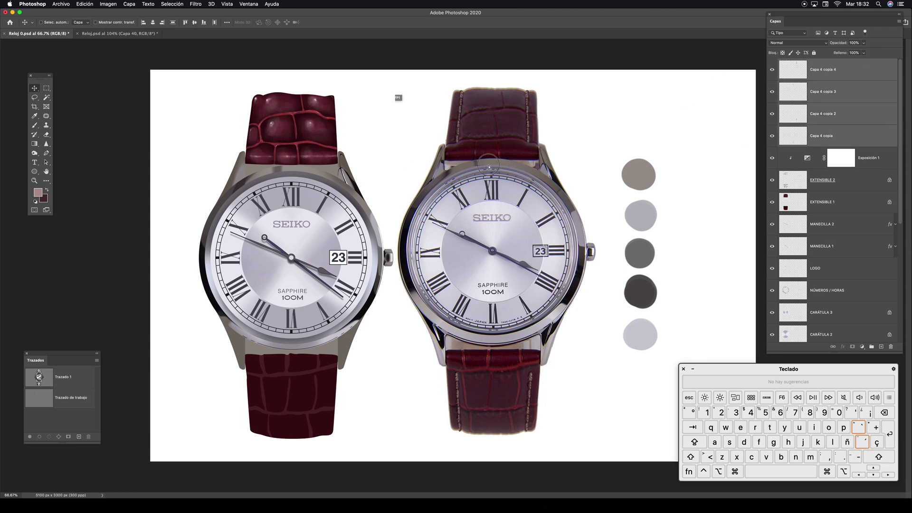
{"action": "left_click_drag", "start_coordinate": [489, 166], "coordinate": [327, 182]}
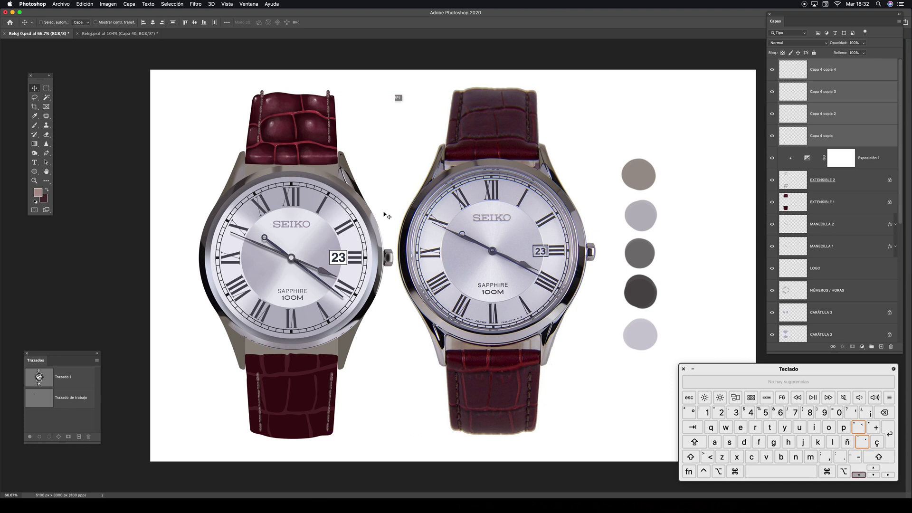
Step: Fine-tune the position of the four seams together so they line up with both illustrated strap pieces
{"action": "key", "text": "Left"}
{"action": "key", "text": "Left"}
{"action": "key", "text": "Left"}
{"action": "key", "text": "Left"}
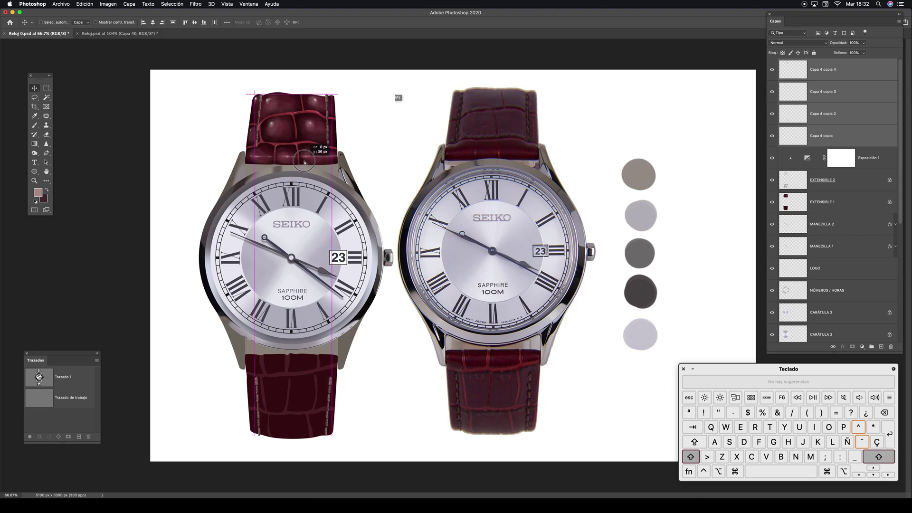
{"action": "key", "text": "shift+Left"}
{"action": "key", "text": "Right"}
{"action": "key", "text": "Right"}
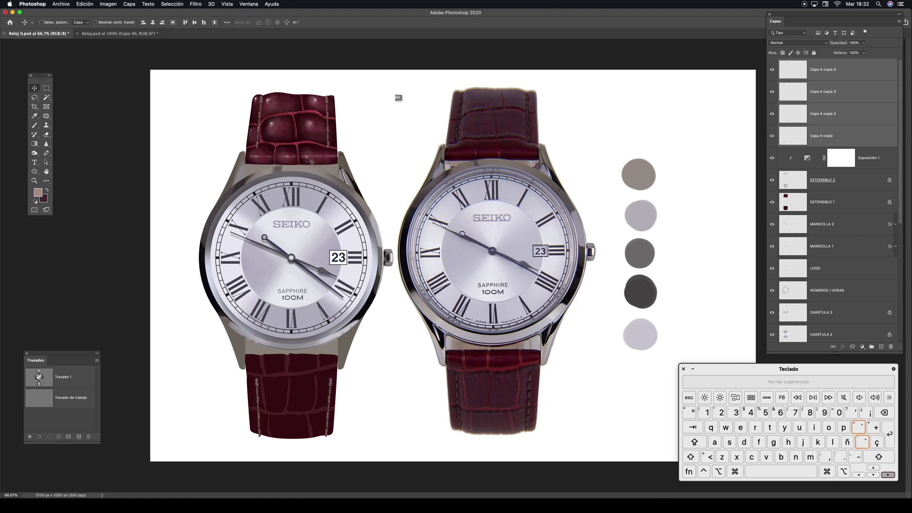
{"action": "key", "text": "Up"}
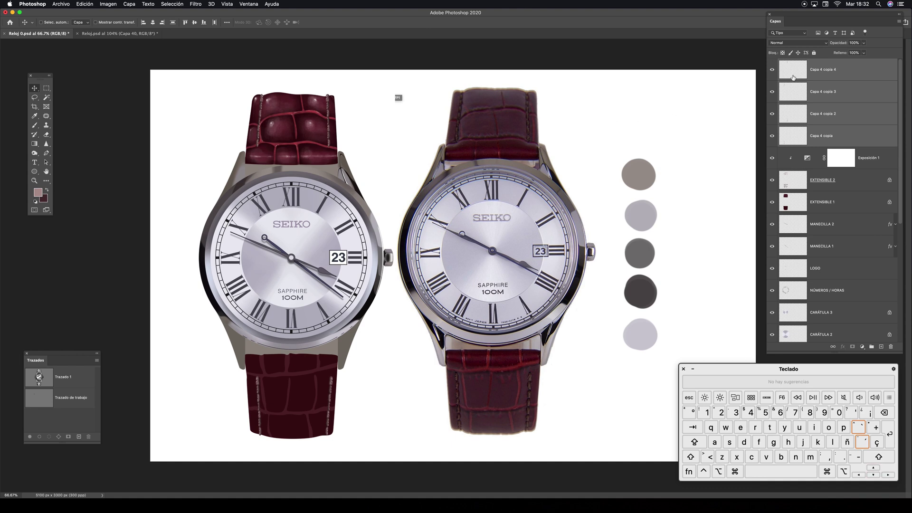
Step: Nudge the upper right seam on the Capa 4 copia 4 layer slightly downward
{"action": "left_click", "coordinate": [807, 75]}
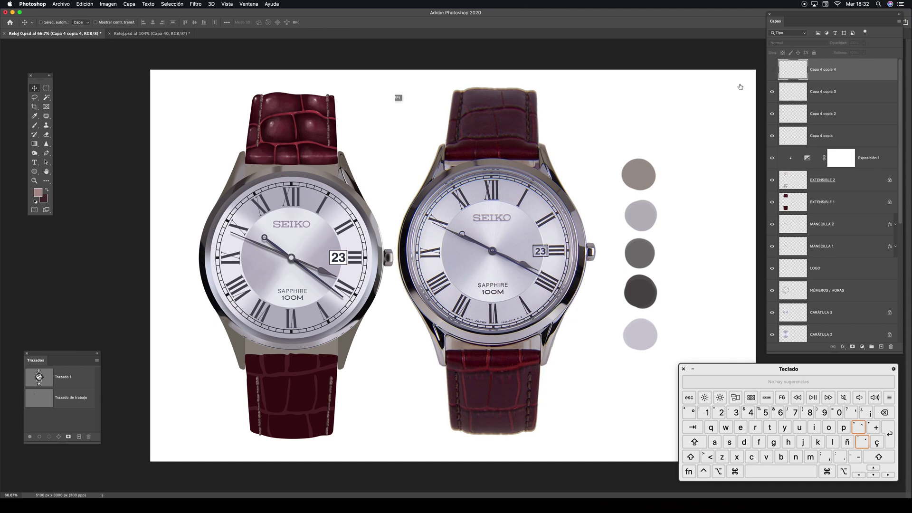
{"action": "key", "text": "v"}
{"action": "key", "text": "Down"}
{"action": "key", "text": "Down"}
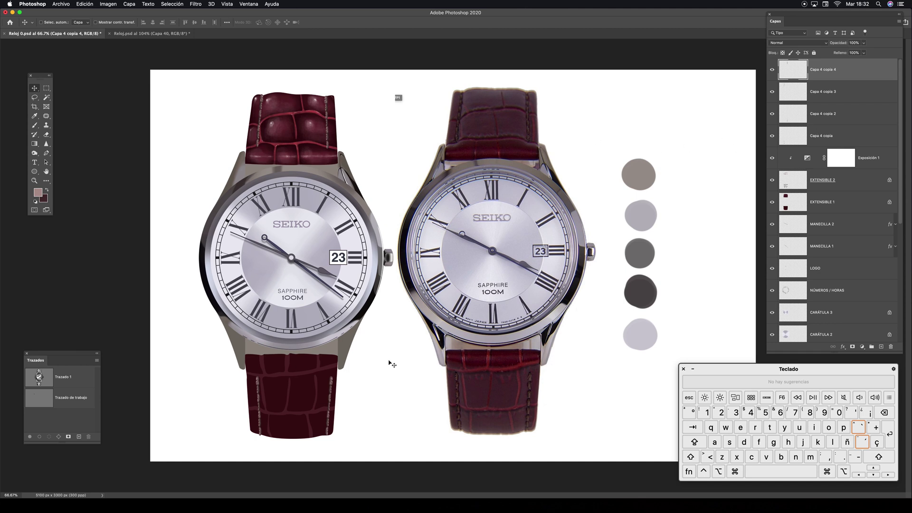
Step: Identify the lower right seam's layer by toggling layer visibility, and nudge that seam left to line up with the upper one
{"action": "left_click", "coordinate": [801, 95]}
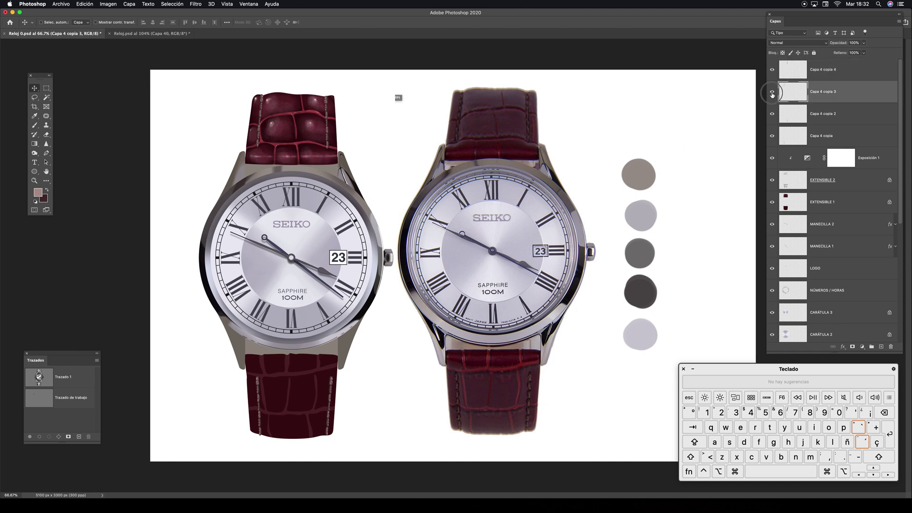
{"action": "left_click", "coordinate": [772, 91]}
{"action": "left_click", "coordinate": [772, 91]}
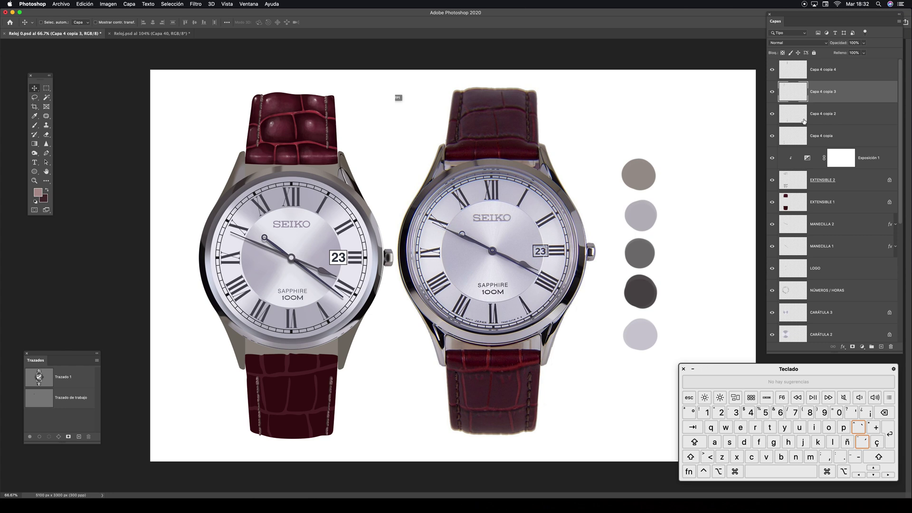
{"action": "left_click", "coordinate": [773, 116]}
{"action": "left_click", "coordinate": [771, 114]}
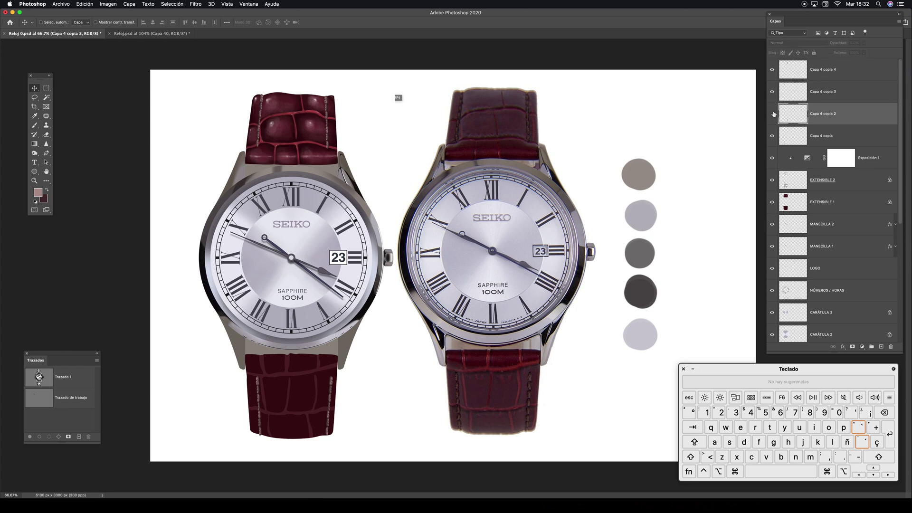
{"action": "left_click", "coordinate": [773, 114]}
{"action": "left_click", "coordinate": [772, 115]}
{"action": "key", "text": "Left"}
{"action": "key", "text": "Left"}
{"action": "key", "text": "Left"}
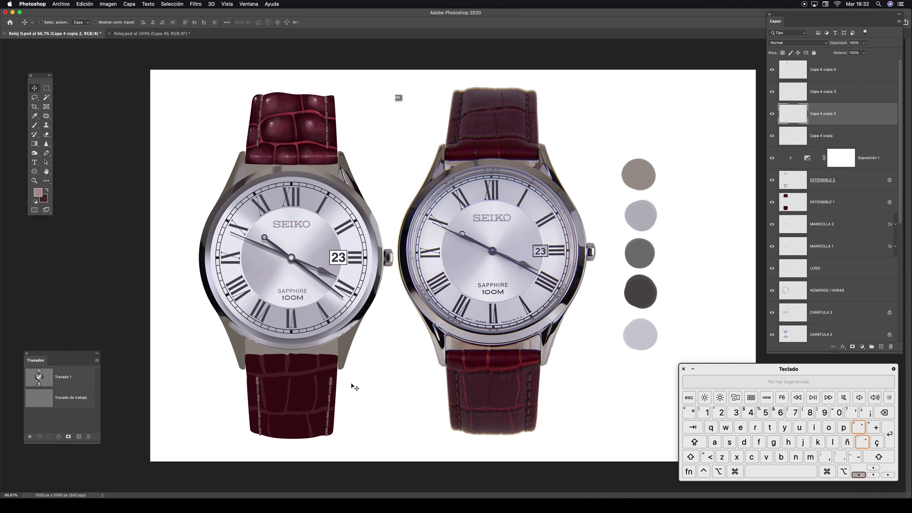
{"action": "key", "text": "Left"}
{"action": "key", "text": "Left"}
{"action": "key", "text": "Left"}
{"action": "key", "text": "Left"}
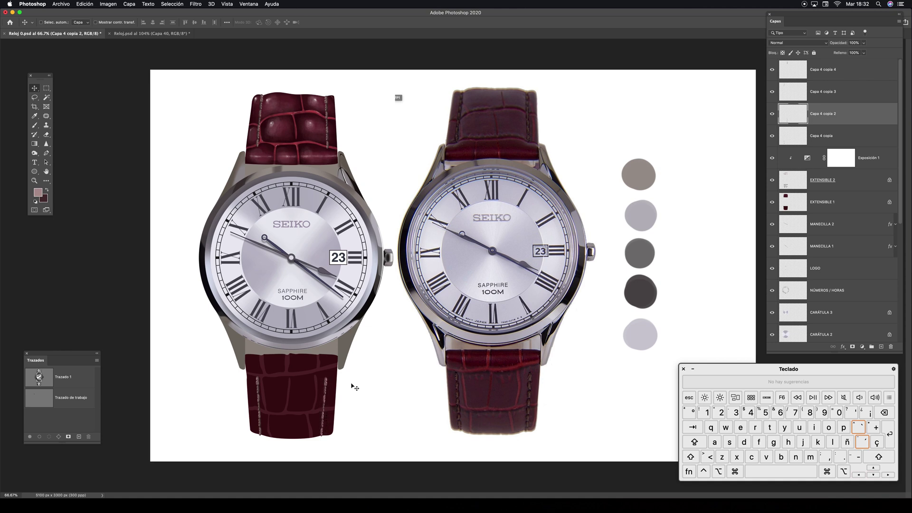
{"action": "key", "text": "Left"}
{"action": "key", "text": "Right"}
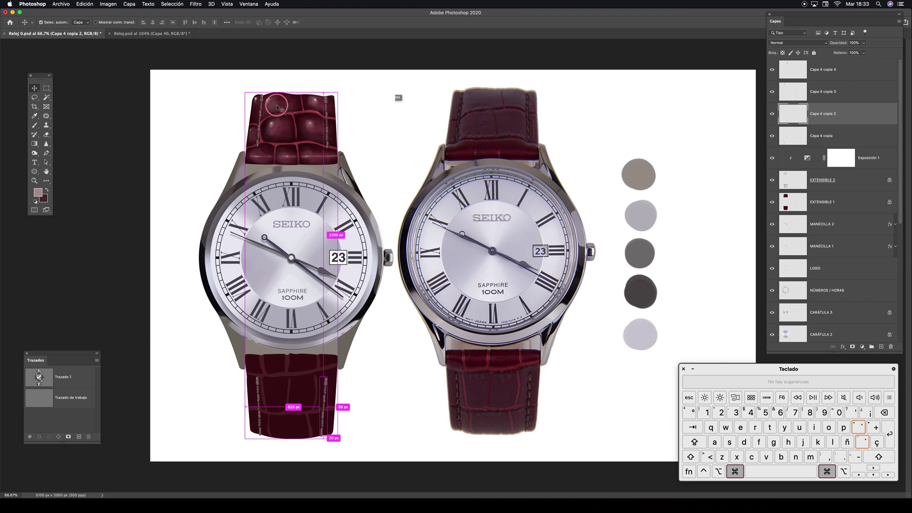
Step: Select the EXTENSIBLE 1 strap layer and set a near-black foreground colour based on the dark leather tone for the brush
{"action": "left_click", "coordinate": [301, 96], "text": "super"}
{"action": "key", "text": "z"}
{"action": "left_click_drag", "start_coordinate": [249, 91], "coordinate": [357, 247]}
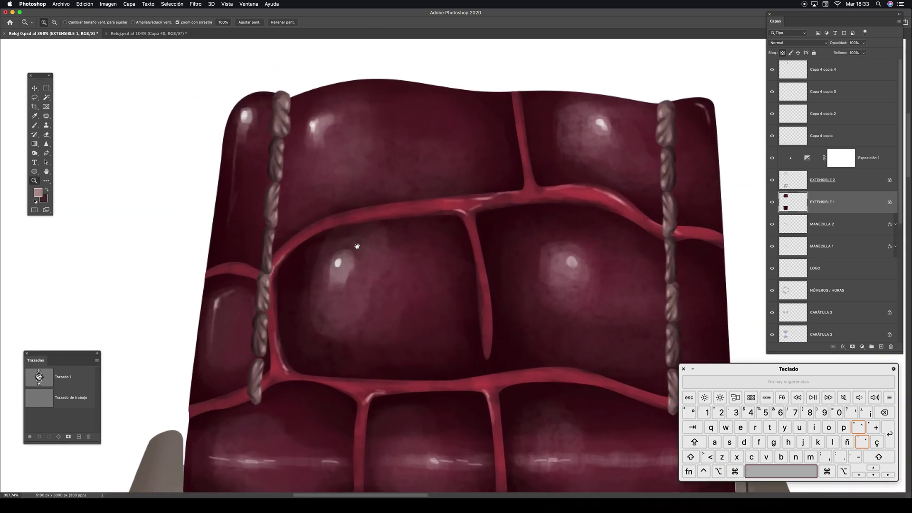
{"action": "key", "text": "i"}
{"action": "left_click", "coordinate": [474, 369]}
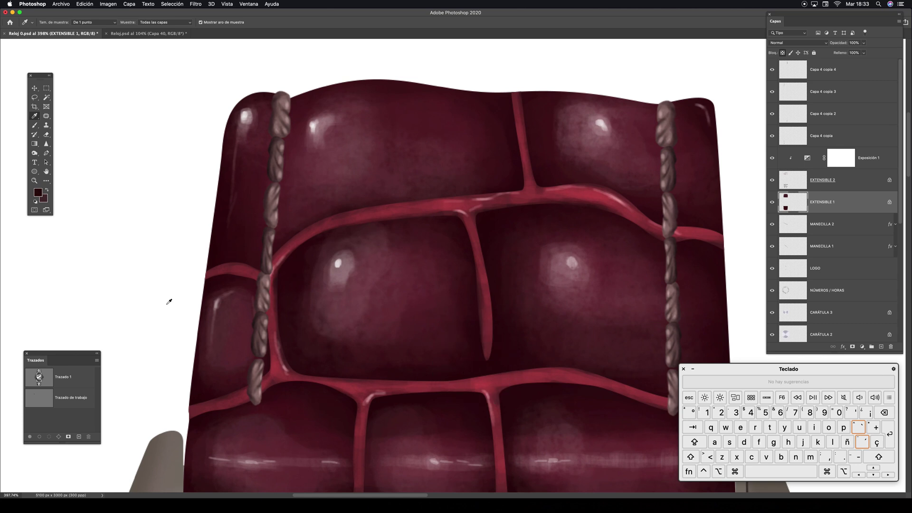
{"action": "left_click", "coordinate": [39, 195]}
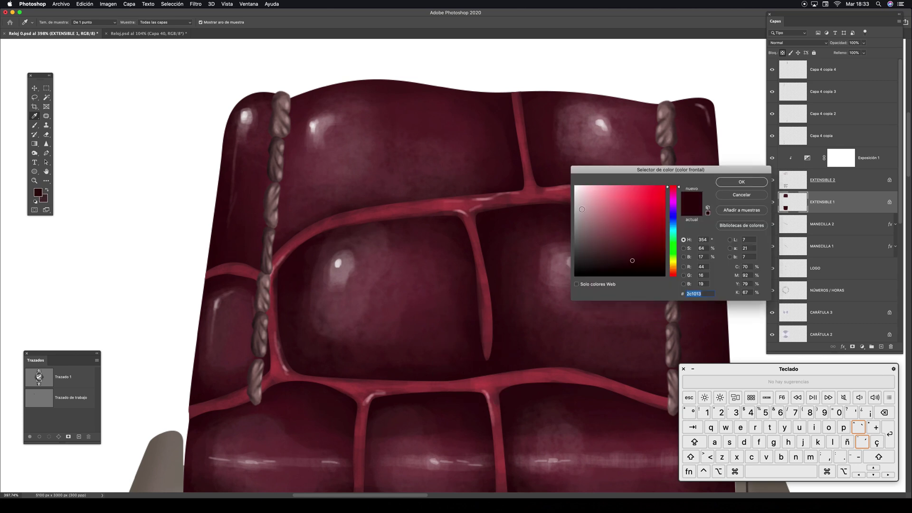
{"action": "left_click", "coordinate": [737, 182]}
{"action": "key", "text": "b"}
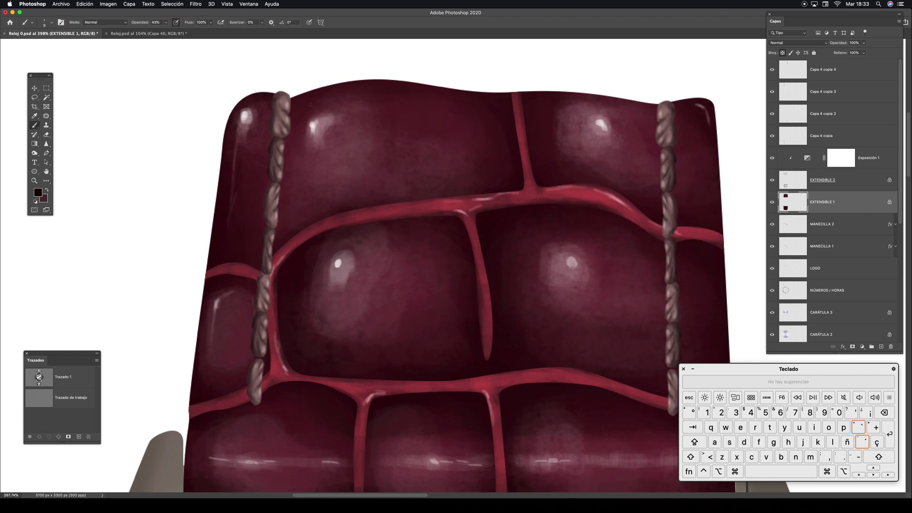
Step: Paint soft shadows along the upper left seam with an enlarged brush at 23% opacity
{"action": "left_click_drag", "start_coordinate": [320, 120], "coordinate": [329, 122], "text": "ctrl+alt"}
{"action": "left_click", "coordinate": [166, 25]}
{"action": "left_click_drag", "start_coordinate": [167, 31], "coordinate": [159, 31]}
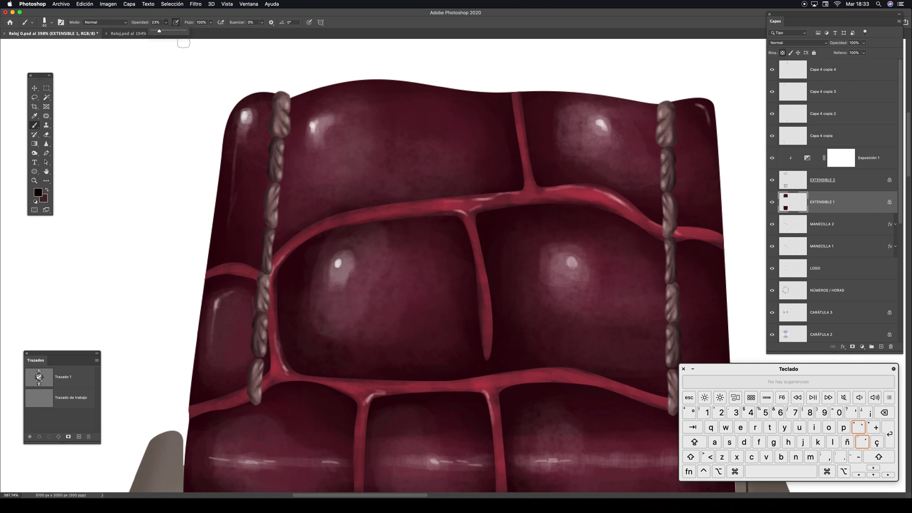
{"action": "left_click", "coordinate": [278, 121]}
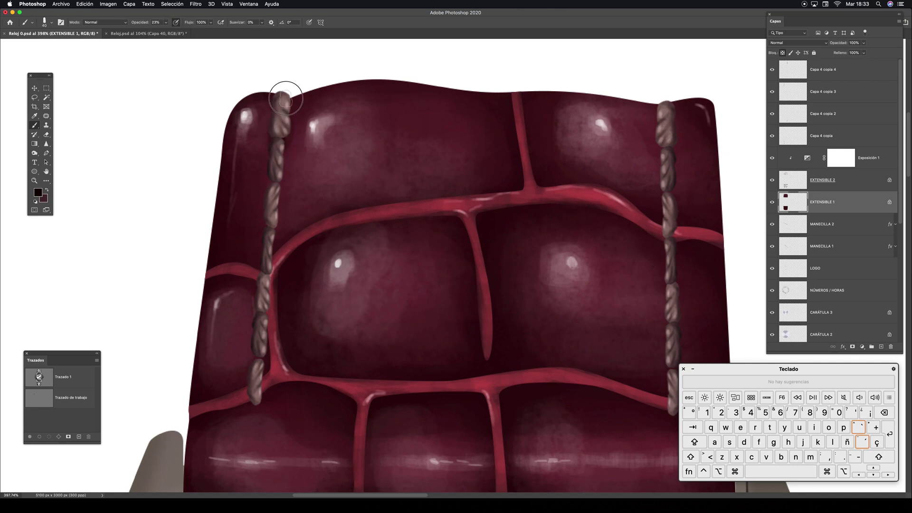
{"action": "mouse_move", "coordinate": [292, 95]}
{"action": "left_mouse_down"}
{"action": "mouse_move", "coordinate": [276, 204]}
{"action": "mouse_move", "coordinate": [267, 176]}
{"action": "mouse_move", "coordinate": [274, 191]}
{"action": "mouse_move", "coordinate": [274, 170]}
{"action": "mouse_move", "coordinate": [267, 215]}
{"action": "mouse_move", "coordinate": [281, 92]}
{"action": "left_mouse_up"}
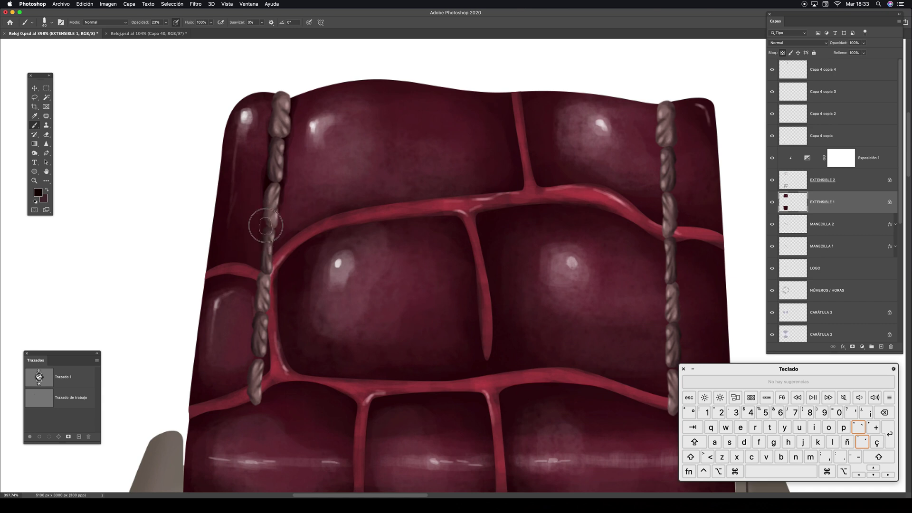
{"action": "mouse_move", "coordinate": [266, 226]}
{"action": "left_mouse_down"}
{"action": "mouse_move", "coordinate": [265, 262]}
{"action": "mouse_move", "coordinate": [274, 219]}
{"action": "mouse_move", "coordinate": [260, 261]}
{"action": "mouse_move", "coordinate": [264, 287]}
{"action": "mouse_move", "coordinate": [268, 269]}
{"action": "mouse_move", "coordinate": [260, 286]}
{"action": "mouse_move", "coordinate": [257, 277]}
{"action": "mouse_move", "coordinate": [269, 332]}
{"action": "mouse_move", "coordinate": [263, 339]}
{"action": "mouse_move", "coordinate": [268, 286]}
{"action": "mouse_move", "coordinate": [252, 401]}
{"action": "mouse_move", "coordinate": [259, 357]}
{"action": "mouse_move", "coordinate": [257, 394]}
{"action": "left_mouse_up"}
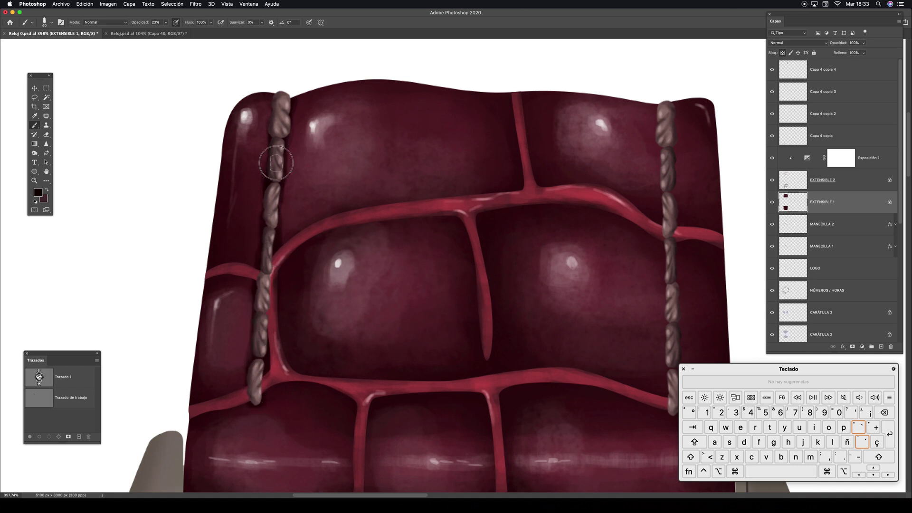
Step: Paint matching soft shadows on the leather along both sides of the upper right seam
{"action": "scroll", "coordinate": [424, 199], "scroll_direction": "right", "scroll_amount": 6}
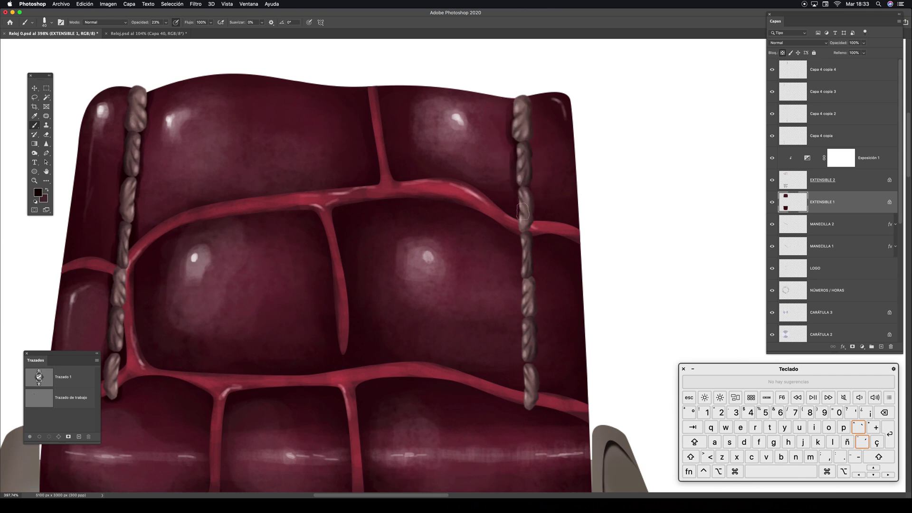
{"action": "left_click_drag", "start_coordinate": [531, 122], "coordinate": [532, 187]}
{"action": "left_click_drag", "start_coordinate": [528, 154], "coordinate": [533, 211]}
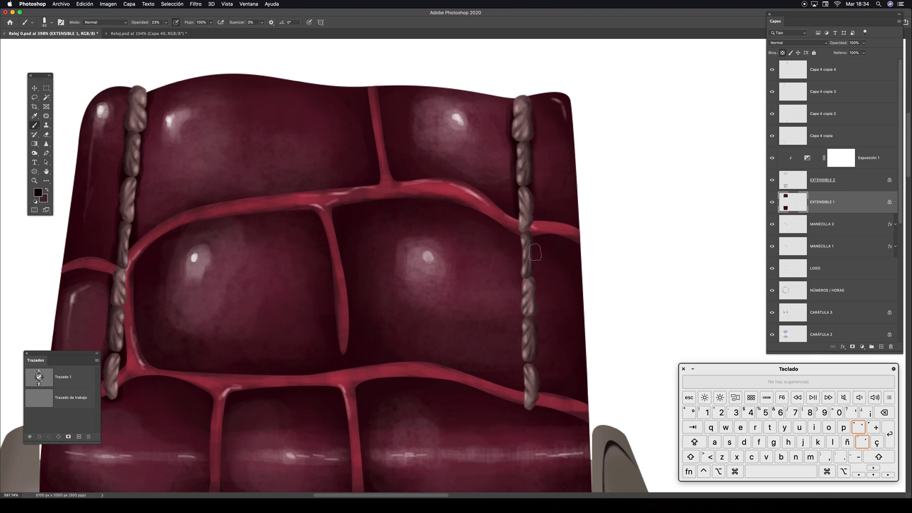
{"action": "mouse_move", "coordinate": [525, 281]}
{"action": "left_mouse_down"}
{"action": "mouse_move", "coordinate": [531, 235]}
{"action": "mouse_move", "coordinate": [520, 317]}
{"action": "mouse_move", "coordinate": [529, 329]}
{"action": "mouse_move", "coordinate": [533, 316]}
{"action": "mouse_move", "coordinate": [524, 337]}
{"action": "mouse_move", "coordinate": [535, 379]}
{"action": "mouse_move", "coordinate": [521, 389]}
{"action": "mouse_move", "coordinate": [535, 398]}
{"action": "mouse_move", "coordinate": [526, 398]}
{"action": "mouse_move", "coordinate": [537, 385]}
{"action": "mouse_move", "coordinate": [537, 402]}
{"action": "mouse_move", "coordinate": [526, 403]}
{"action": "mouse_move", "coordinate": [536, 394]}
{"action": "mouse_move", "coordinate": [524, 369]}
{"action": "mouse_move", "coordinate": [530, 156]}
{"action": "left_mouse_up"}
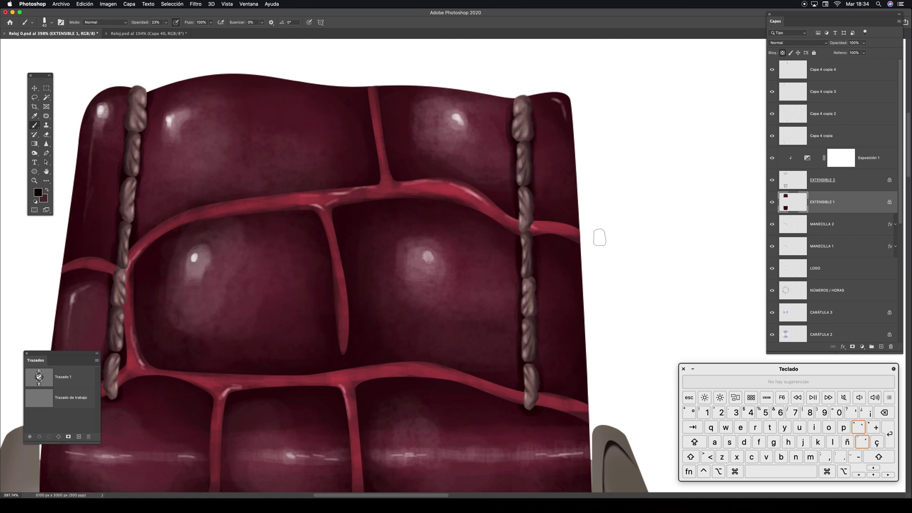
Step: Darken the red grooves on the EXTENSIBLE 2 layer where both upper seams cross them
{"action": "left_click", "coordinate": [798, 183]}
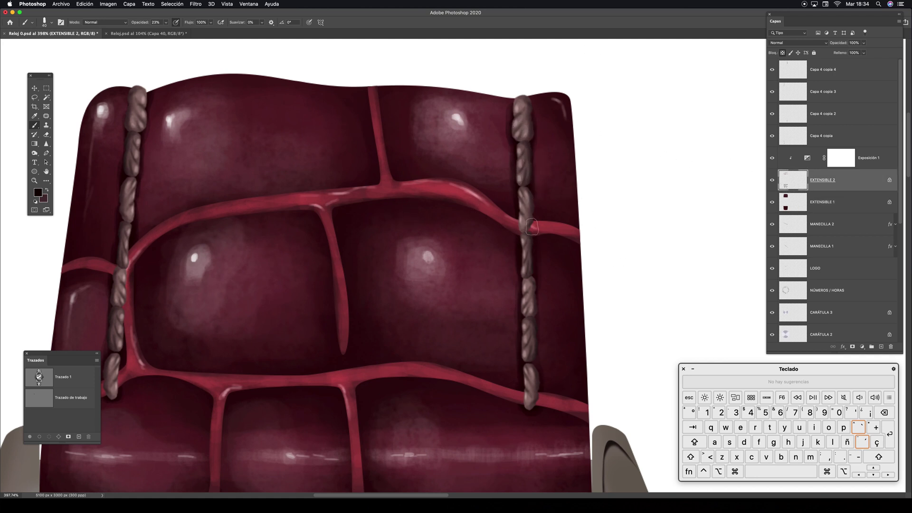
{"action": "mouse_move", "coordinate": [532, 227]}
{"action": "left_mouse_down"}
{"action": "mouse_move", "coordinate": [526, 218]}
{"action": "mouse_move", "coordinate": [526, 247]}
{"action": "left_mouse_up"}
{"action": "mouse_move", "coordinate": [527, 396]}
{"action": "left_mouse_down"}
{"action": "mouse_move", "coordinate": [535, 381]}
{"action": "mouse_move", "coordinate": [530, 407]}
{"action": "left_mouse_up"}
{"action": "scroll", "coordinate": [397, 311], "scroll_direction": "left", "scroll_amount": 3}
{"action": "mouse_move", "coordinate": [177, 247]}
{"action": "left_mouse_down"}
{"action": "mouse_move", "coordinate": [170, 258]}
{"action": "mouse_move", "coordinate": [177, 267]}
{"action": "left_mouse_up"}
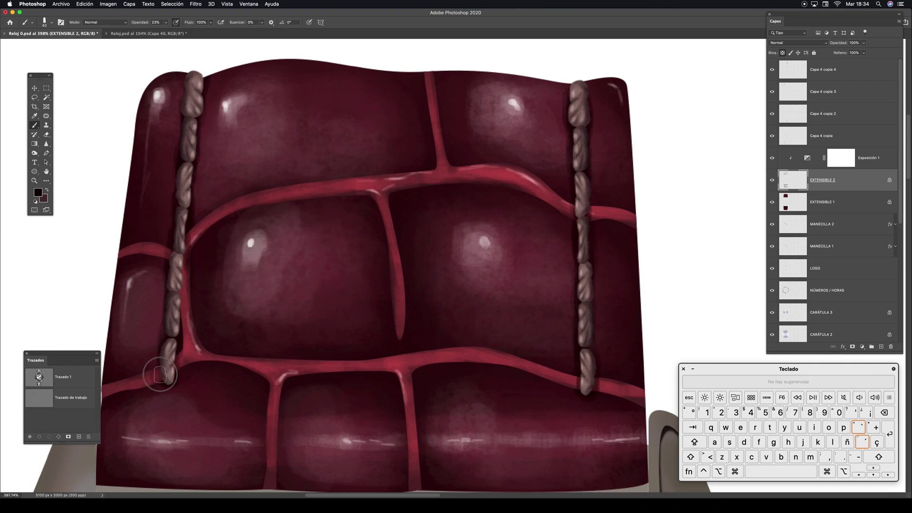
Step: Hide the reference watch photo on the Capa 1 layer and save the document
{"action": "key", "text": "super+minus"}
{"action": "key", "text": "super+minus"}
{"action": "key", "text": "super+minus"}
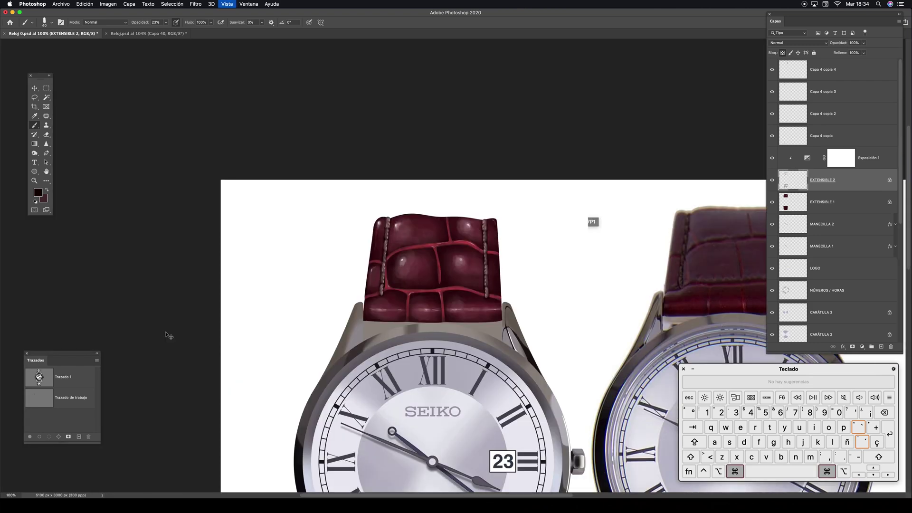
{"action": "key", "text": "super+minus"}
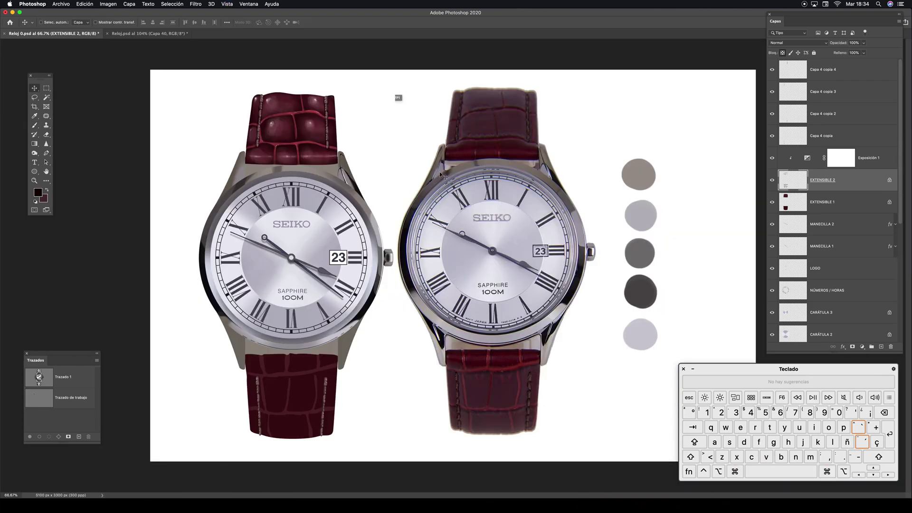
{"action": "left_click", "coordinate": [568, 160], "text": "super"}
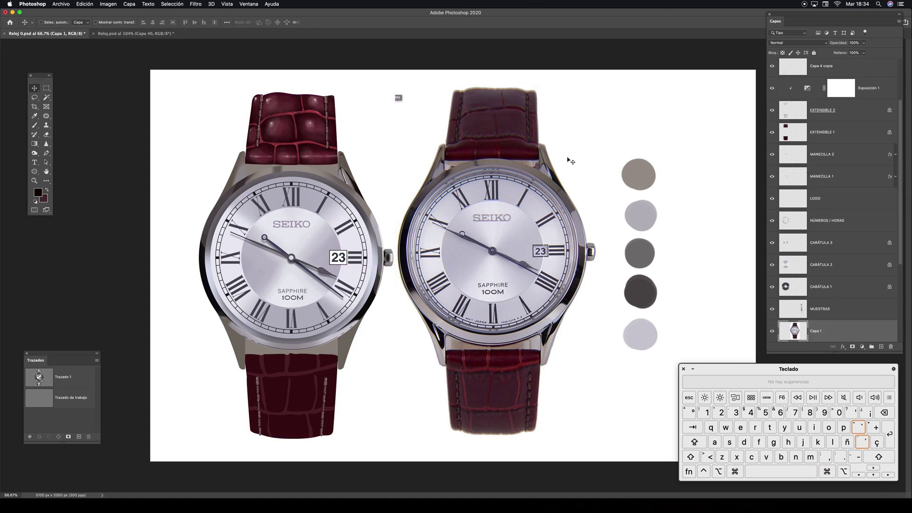
{"action": "left_click", "coordinate": [772, 332]}
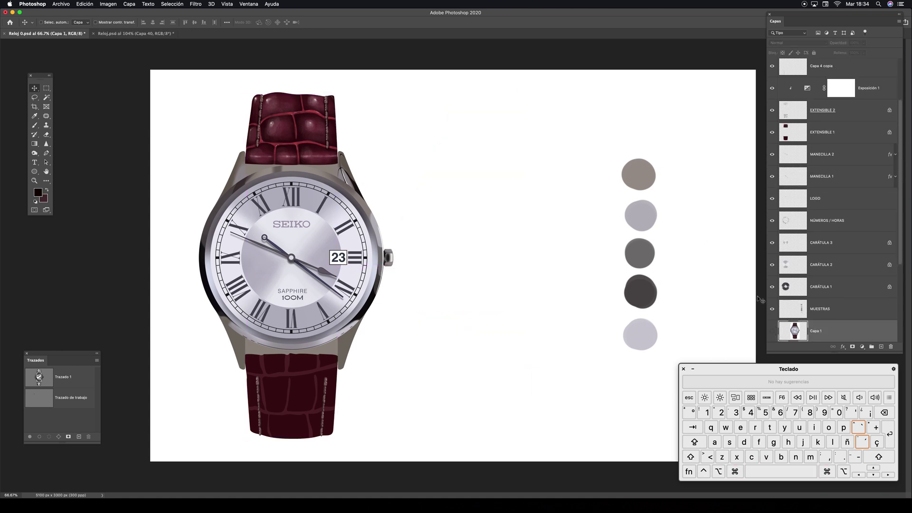
{"action": "key", "text": "super+s"}
Step: Copy the dial's glass circle from Trazado 1 onto the illustrated watch and load it as a selection
{"action": "left_click", "coordinate": [45, 380]}
{"action": "key", "text": "a"}
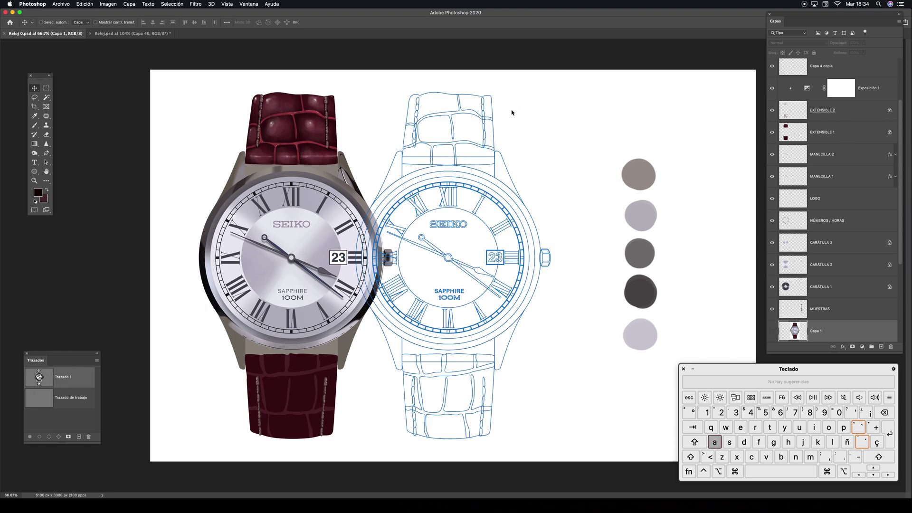
{"action": "key", "text": "alt"}
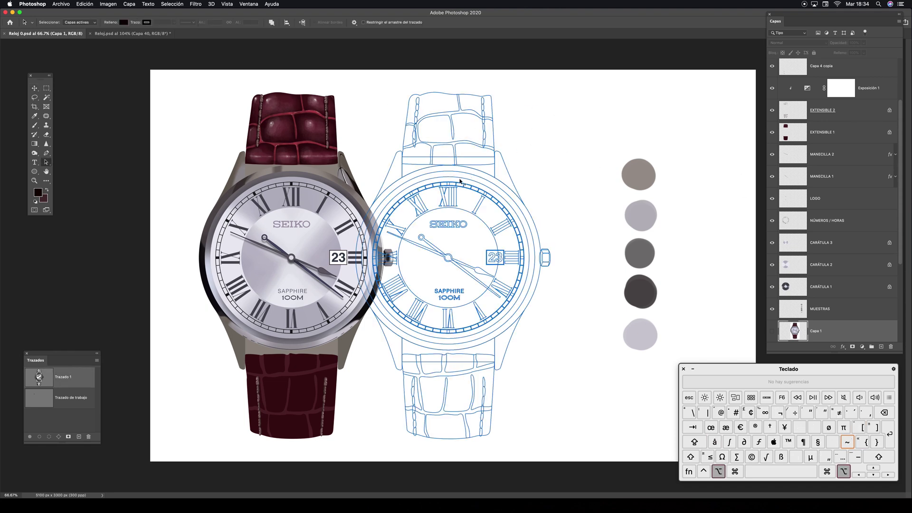
{"action": "left_click_drag", "start_coordinate": [462, 180], "coordinate": [307, 197]}
{"action": "key", "text": "shift"}
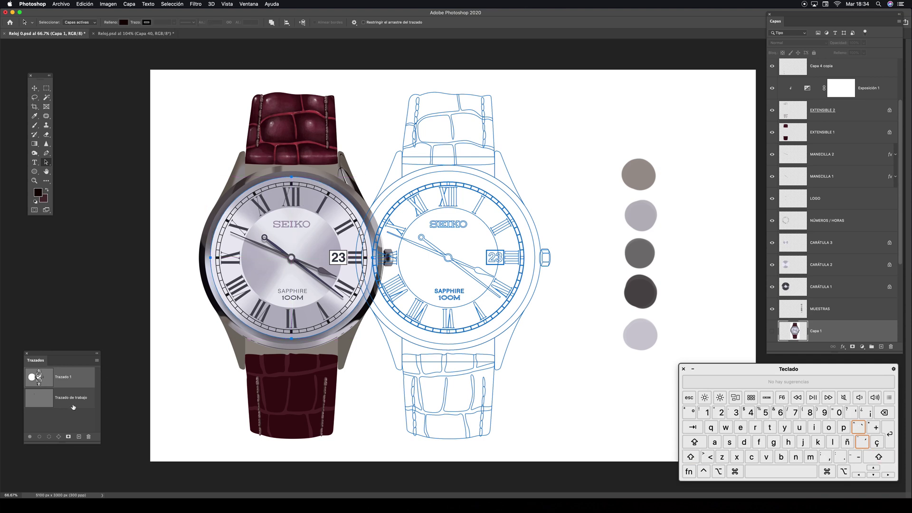
{"action": "left_click", "coordinate": [49, 437]}
{"action": "left_click", "coordinate": [77, 416]}
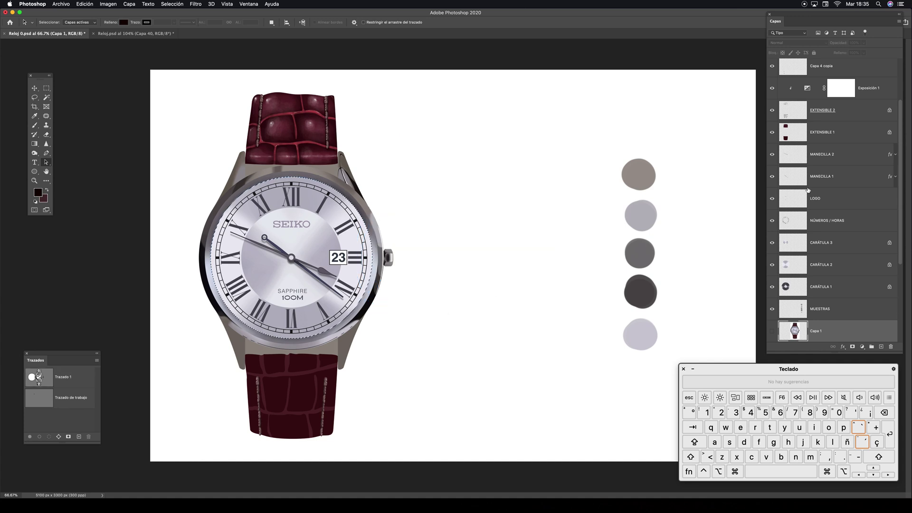
Step: Create a new layer above the seams, fill the circular selection with the greyish lavender sampled from the dial, and deselect
{"action": "left_click_drag", "start_coordinate": [903, 177], "coordinate": [901, 106]}
{"action": "left_click", "coordinate": [795, 72]}
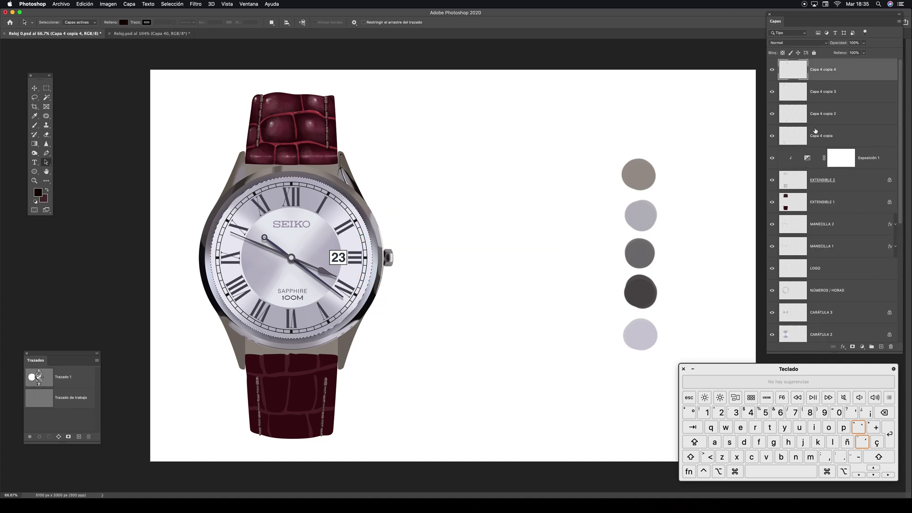
{"action": "left_click", "coordinate": [880, 347]}
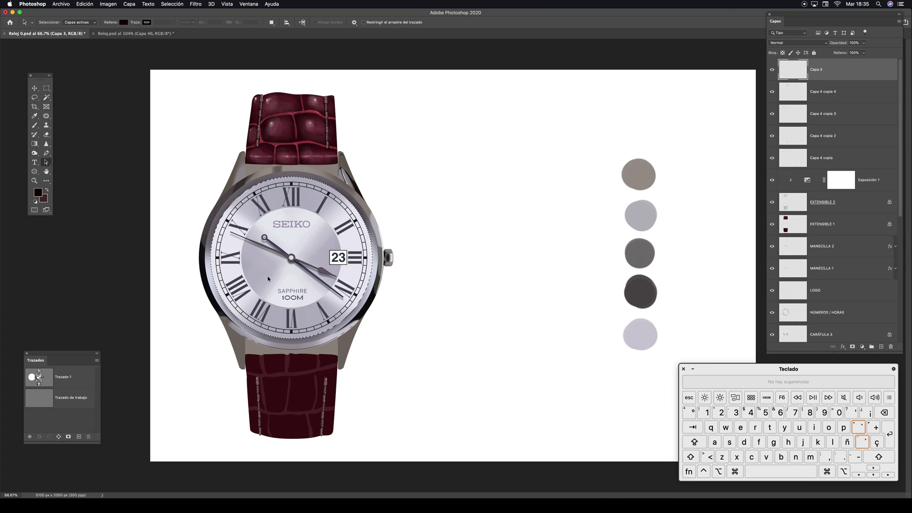
{"action": "key", "text": "z"}
{"action": "left_click_drag", "start_coordinate": [338, 257], "coordinate": [311, 239]}
{"action": "key", "text": "i"}
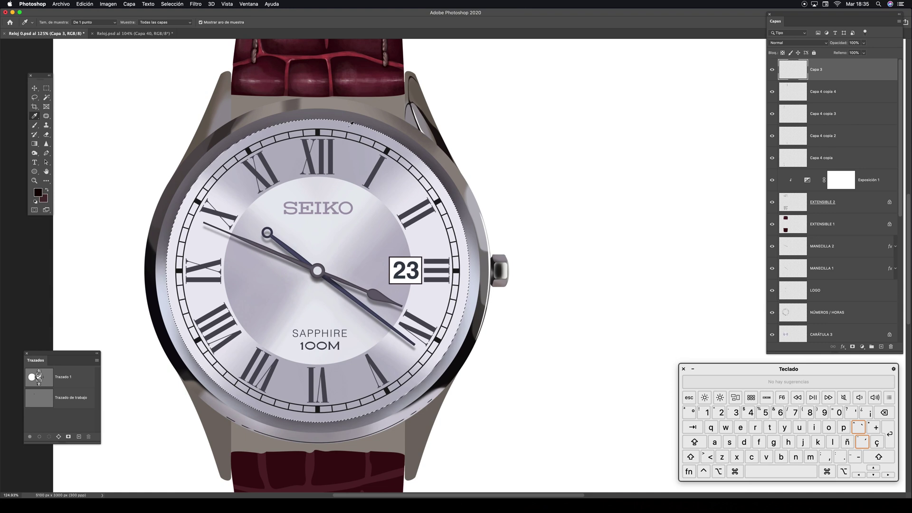
{"action": "left_click", "coordinate": [400, 151]}
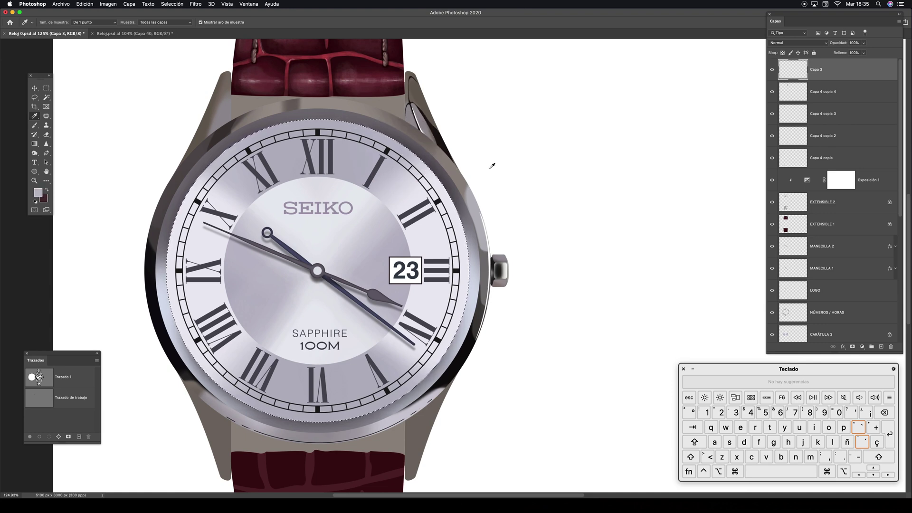
{"action": "key", "text": "alt+BackSpace"}
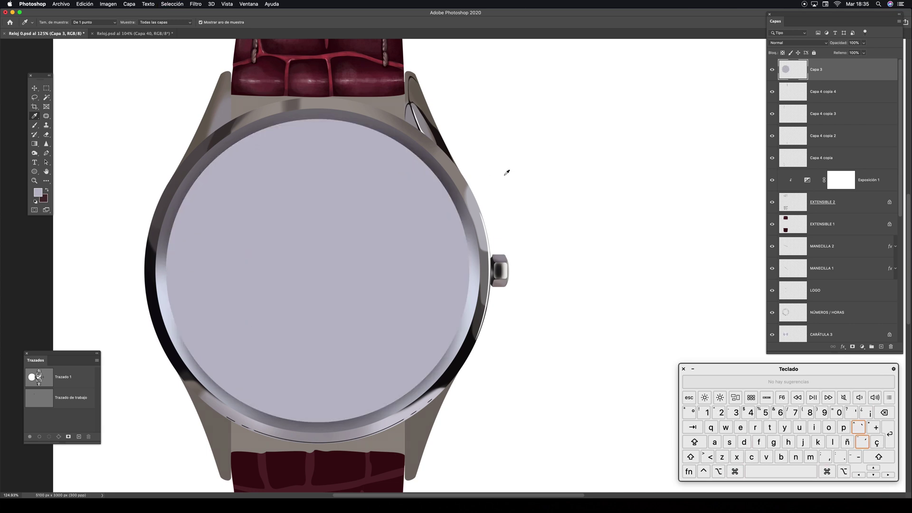
{"action": "key", "text": "super+minus"}
{"action": "key", "text": "super+minus"}
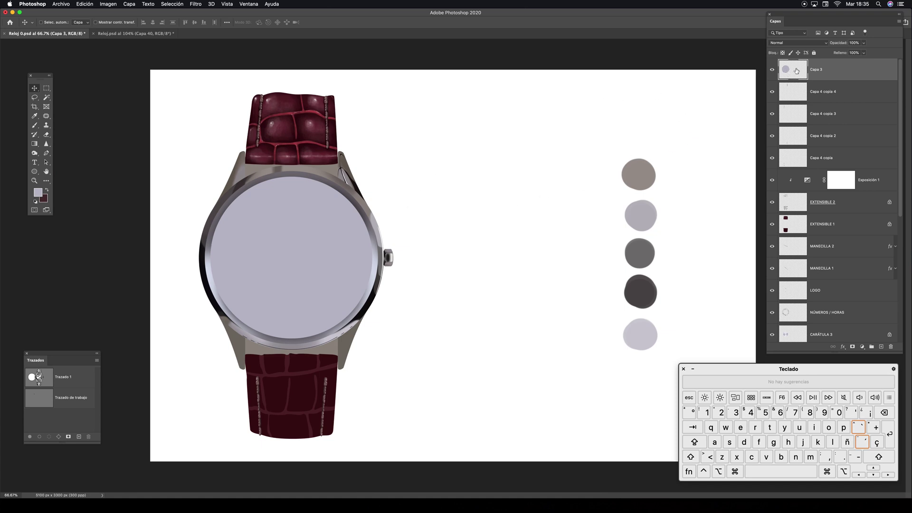
Step: Load the circle on Capa 3 as a selection, create a new layer above it, and hide Capa 3
{"action": "key", "text": "super"}
{"action": "key", "text": "super"}
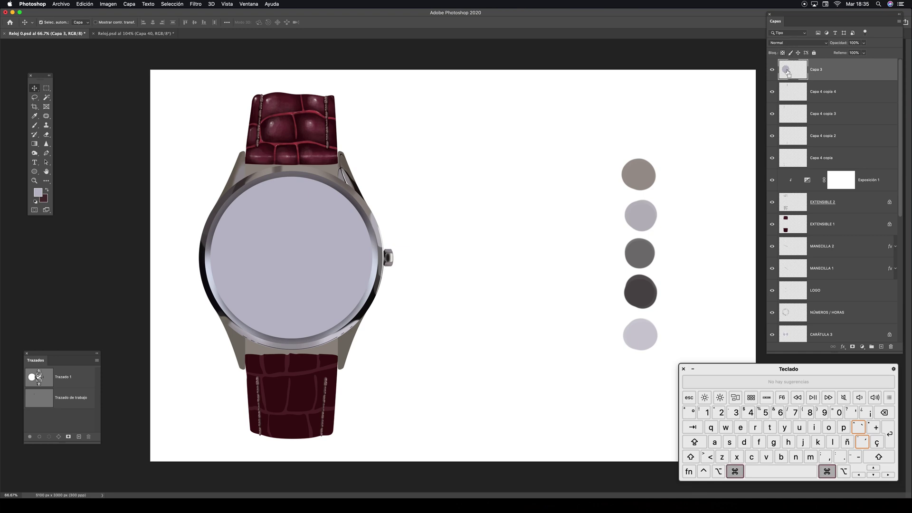
{"action": "left_click", "coordinate": [788, 73], "text": "super"}
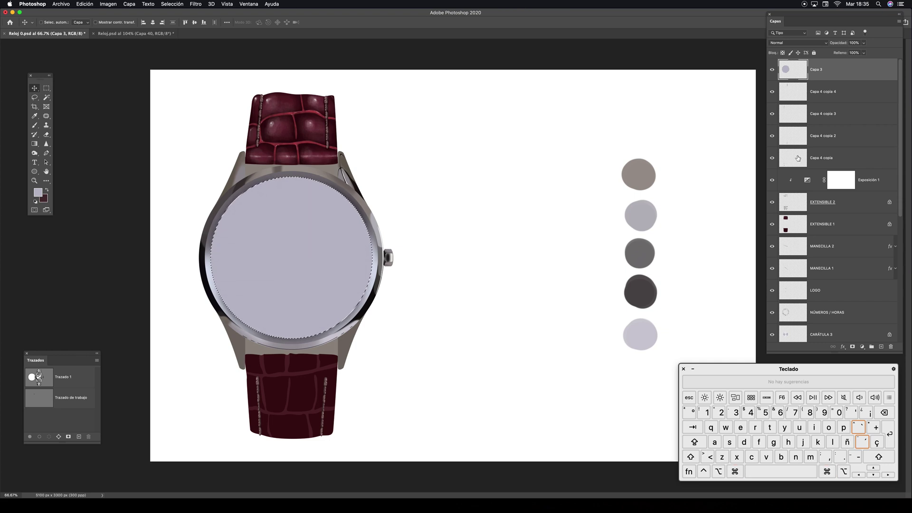
{"action": "left_click", "coordinate": [880, 348]}
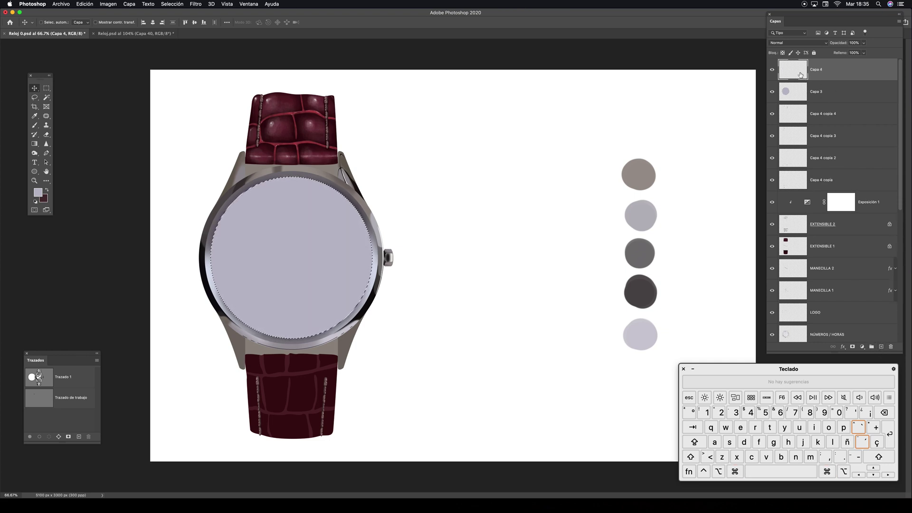
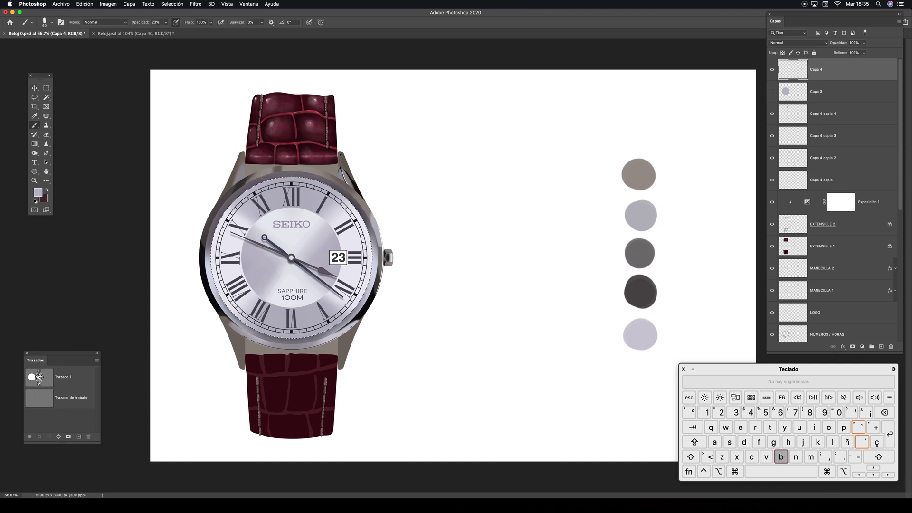
Step: Set a greyish lavender as the foreground colour and sample the canvas white as the background colour for the brush
{"action": "key", "text": "i"}
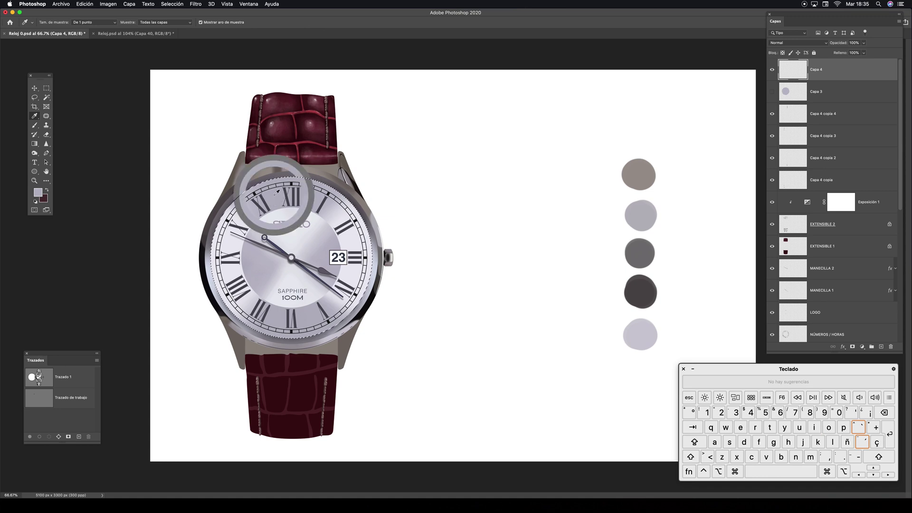
{"action": "key", "text": "x"}
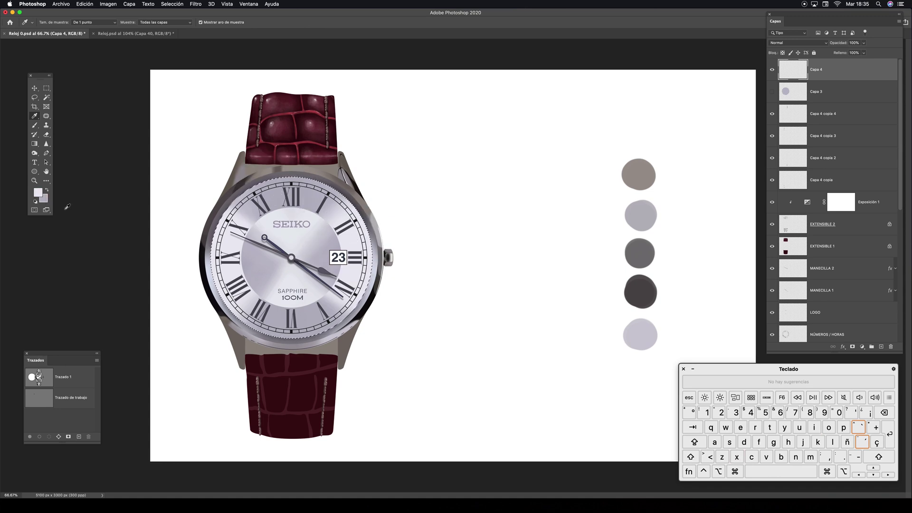
{"action": "left_click", "coordinate": [380, 165]}
{"action": "key", "text": "x"}
{"action": "key", "text": "b"}
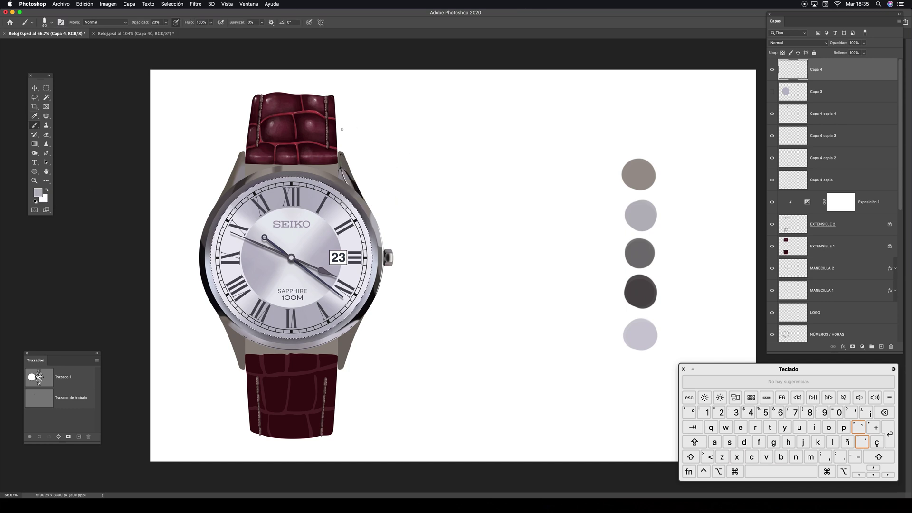
Step: Set the brush to about 356 px, 53% opacity and Multiply mode, and try a shading stroke over the lower dial
{"action": "left_click_drag", "start_coordinate": [414, 185], "coordinate": [459, 197]}
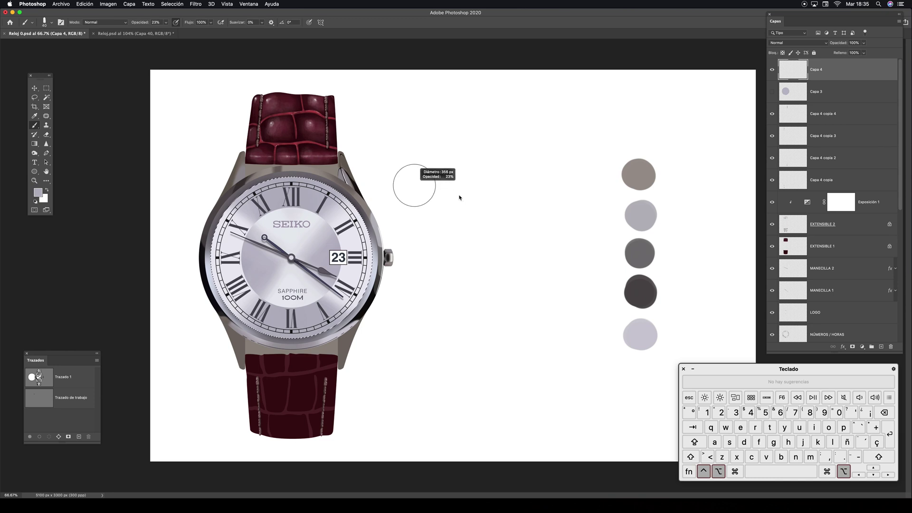
{"action": "left_click", "coordinate": [165, 22]}
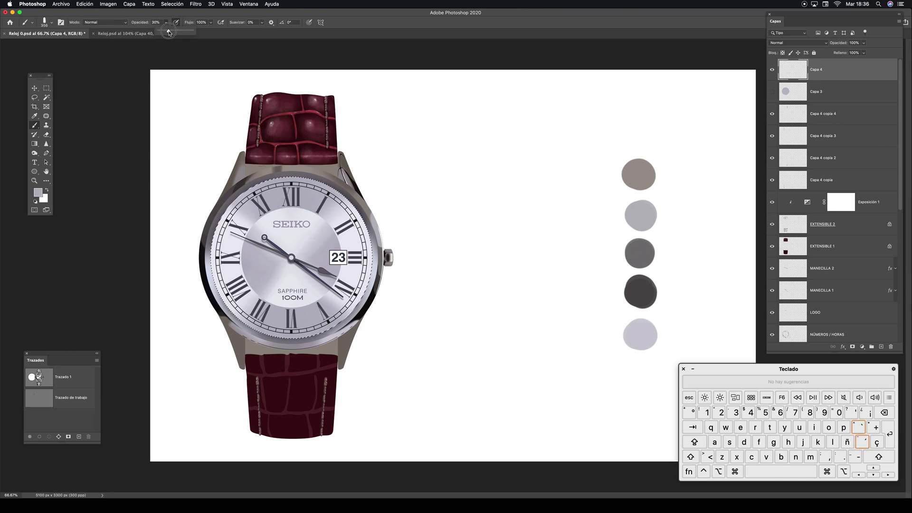
{"action": "left_click", "coordinate": [361, 23]}
{"action": "key", "text": "cmd+z"}
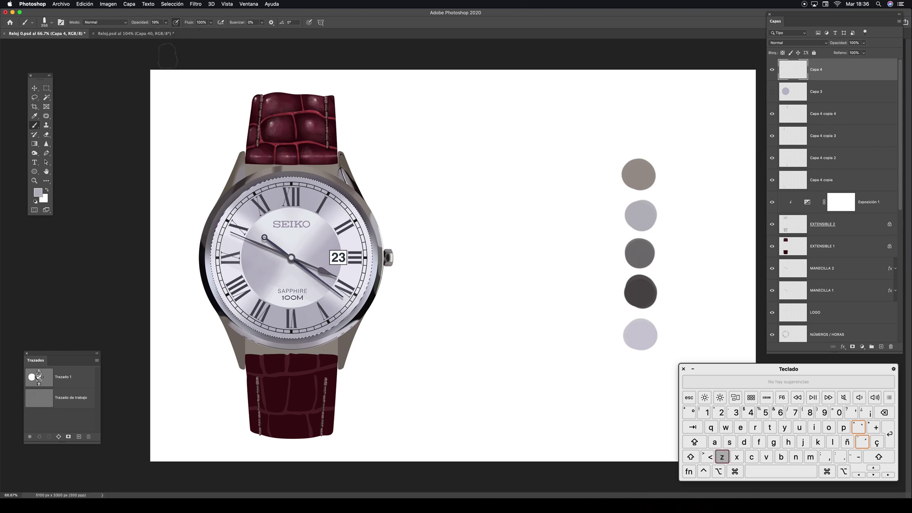
{"action": "left_click", "coordinate": [166, 23]}
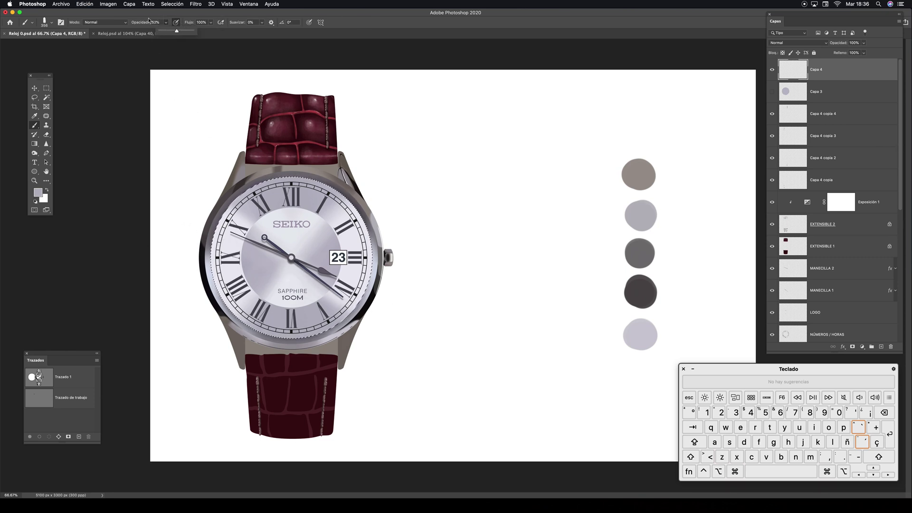
{"action": "left_click", "coordinate": [124, 22]}
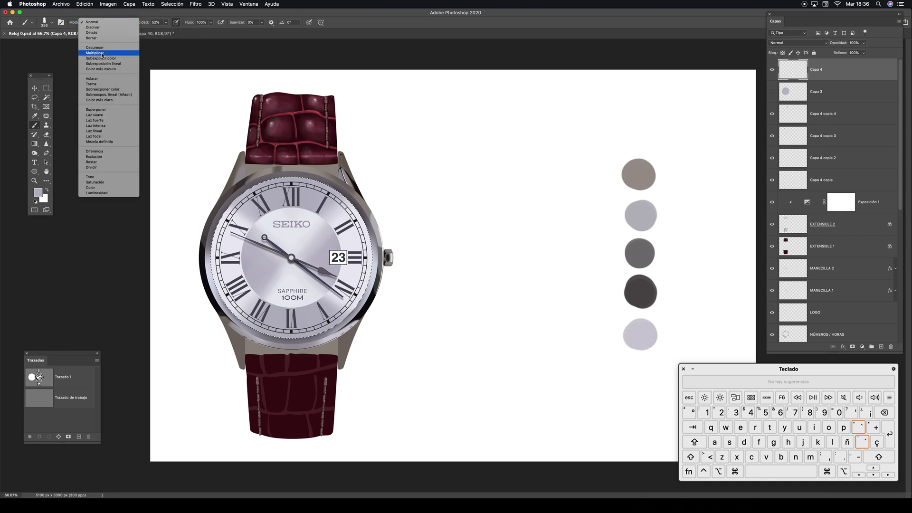
{"action": "left_click", "coordinate": [181, 179]}
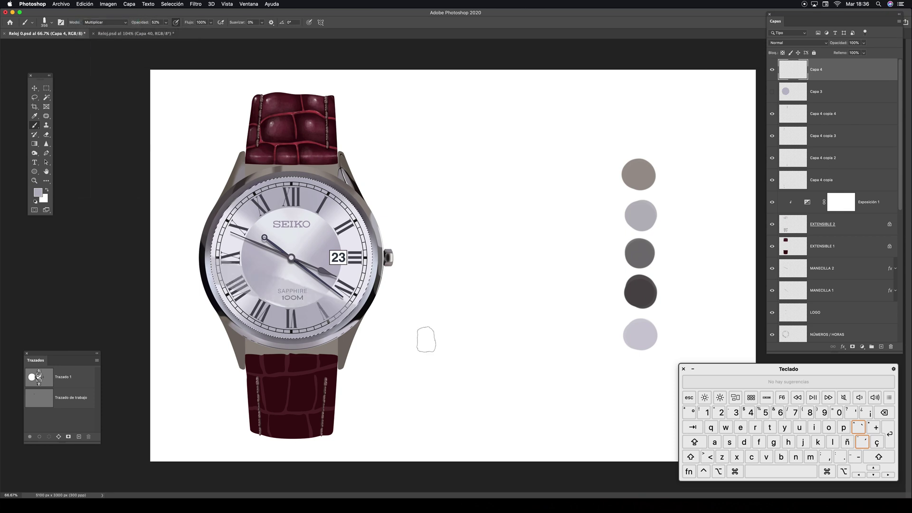
{"action": "key", "text": "super+z"}
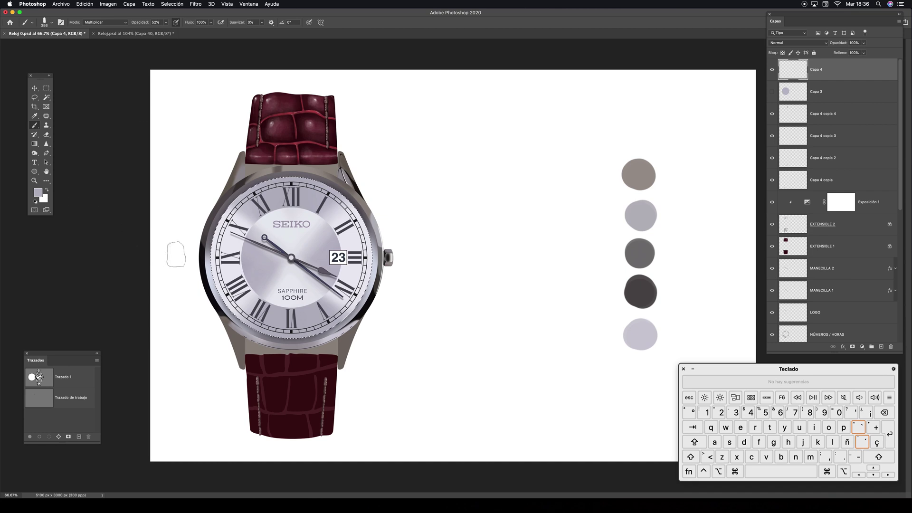
Step: Darken the foreground lavender to a deeper grey tone and try it on the dial
{"action": "left_click", "coordinate": [38, 192]}
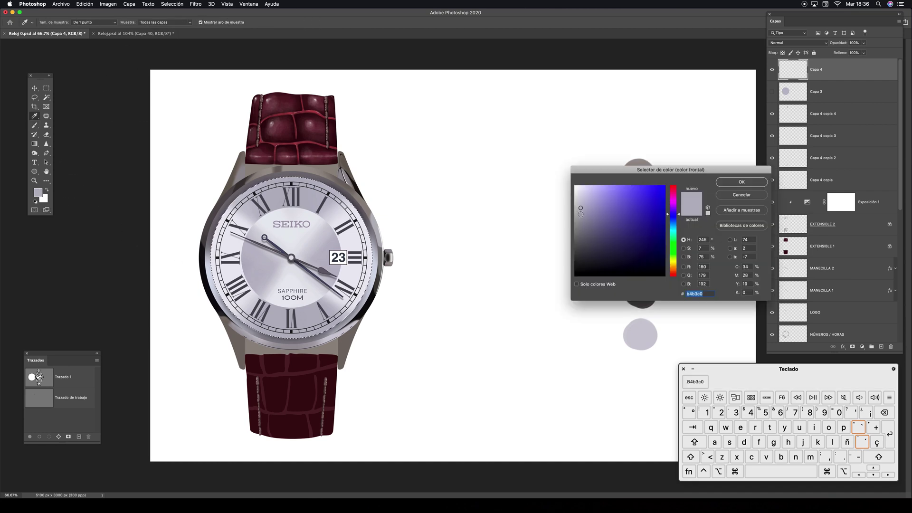
{"action": "left_click", "coordinate": [581, 217]}
{"action": "left_click", "coordinate": [740, 182]}
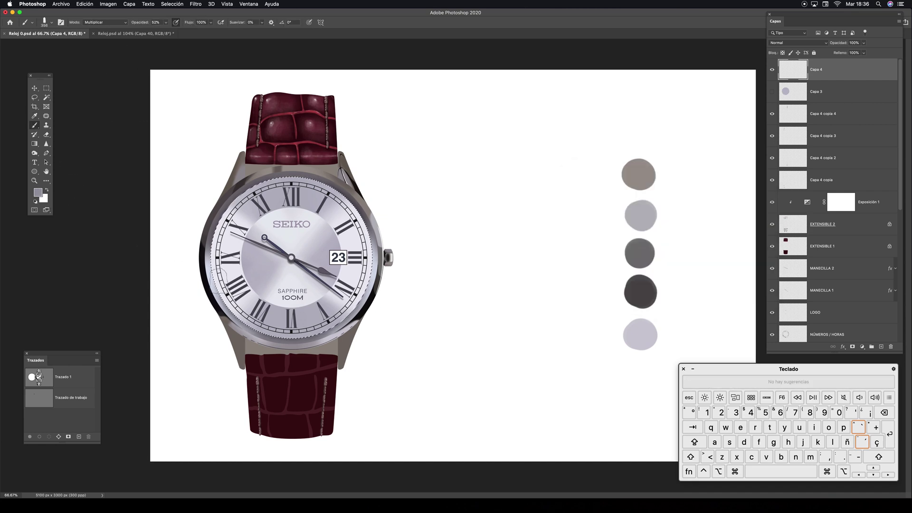
{"action": "key", "text": "super+z"}
Step: Choose the Circular difuso brush and paint a soft grey diagonal shadow band across the dial, sloping down to the right
{"action": "left_click", "coordinate": [52, 24]}
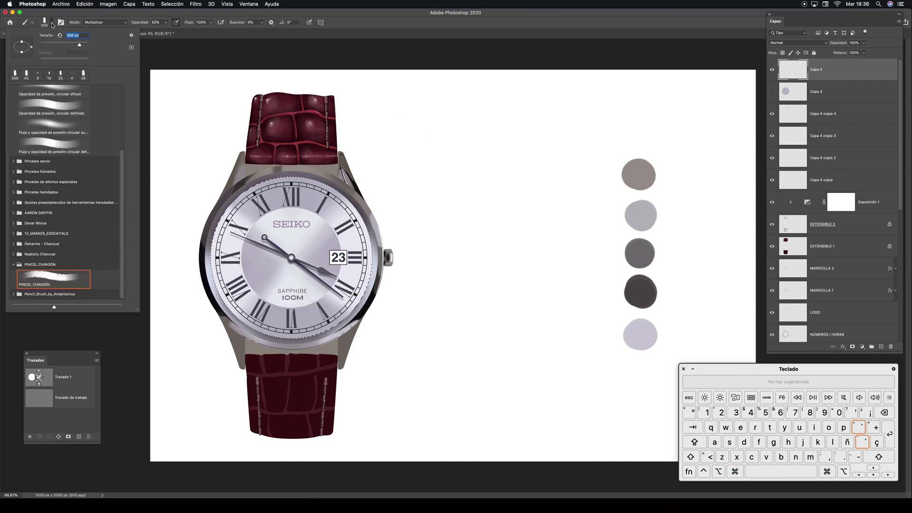
{"action": "scroll", "coordinate": [123, 176], "scroll_direction": "up", "scroll_amount": 2}
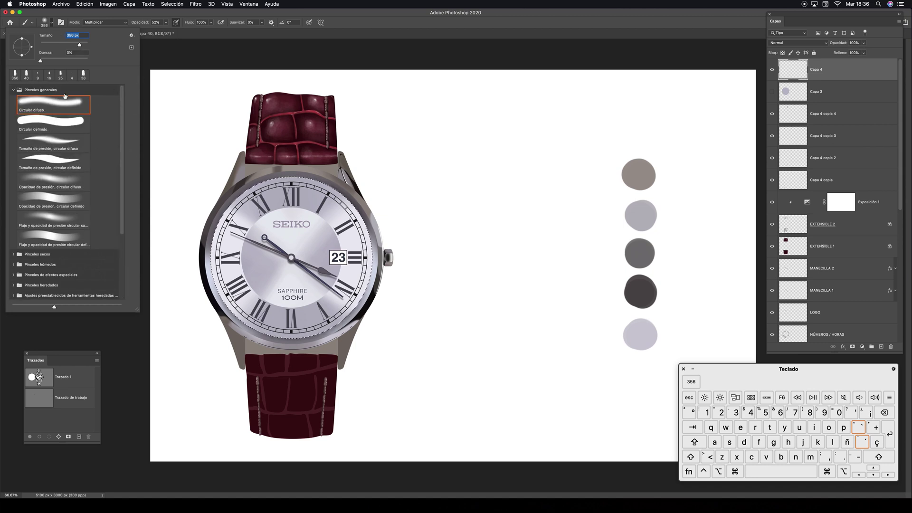
{"action": "left_click", "coordinate": [366, 18]}
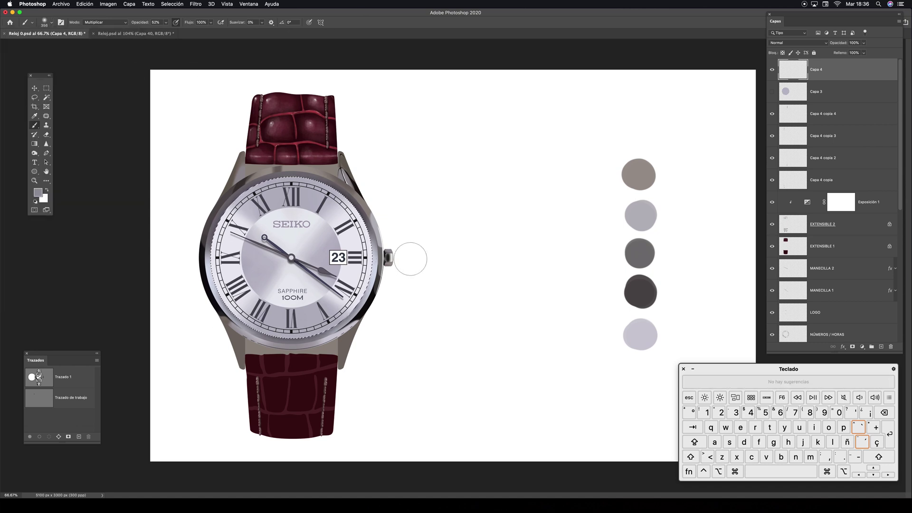
{"action": "left_click_drag", "start_coordinate": [449, 243], "coordinate": [447, 322]}
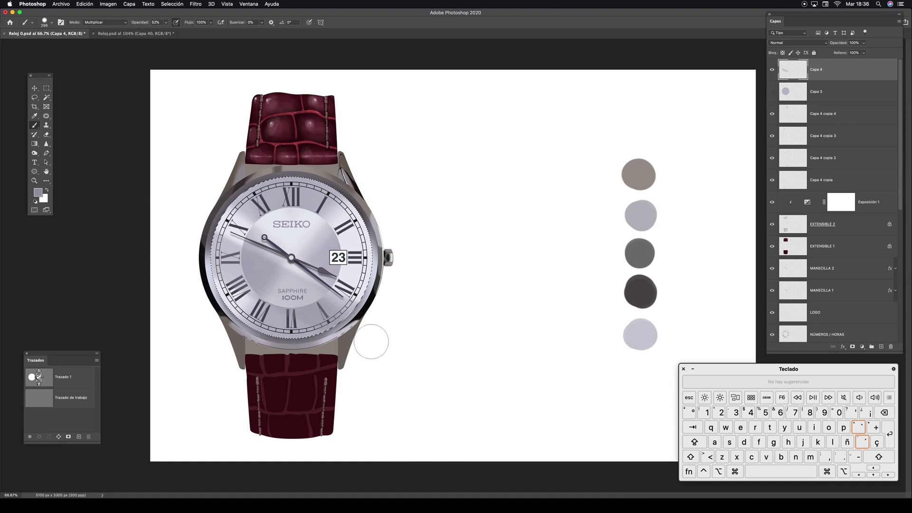
{"action": "left_click_drag", "start_coordinate": [201, 211], "coordinate": [419, 330]}
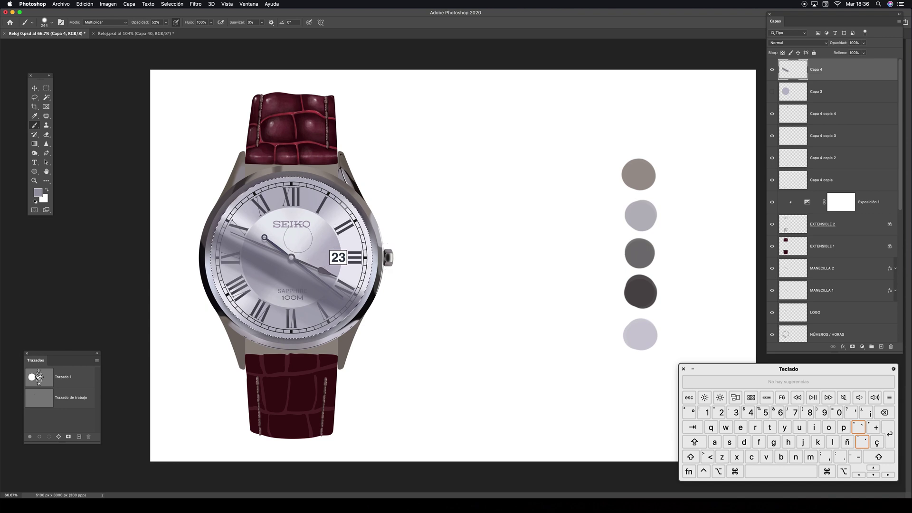
Step: Paint a soft white reflection over the dial's upper-left numerals with a smaller brush in Normal mode
{"action": "key", "text": "x"}
{"action": "left_click", "coordinate": [106, 22]}
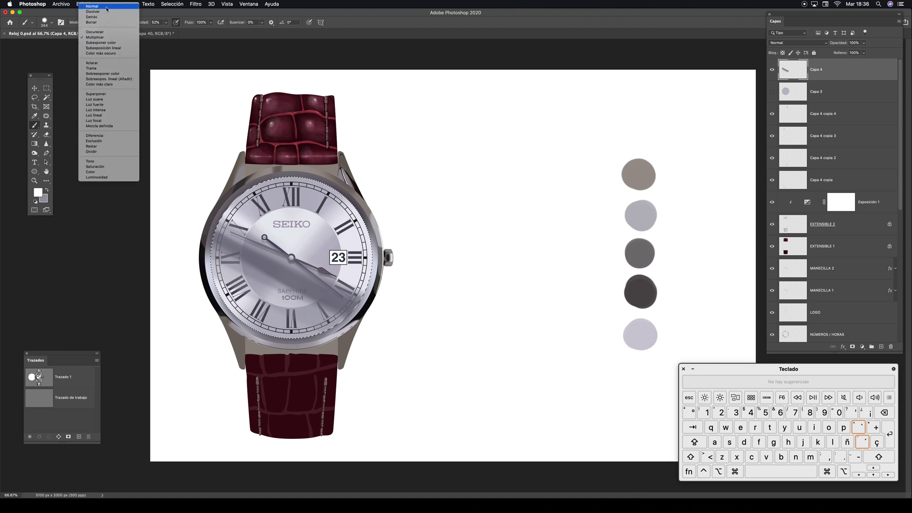
{"action": "left_click", "coordinate": [106, 7]}
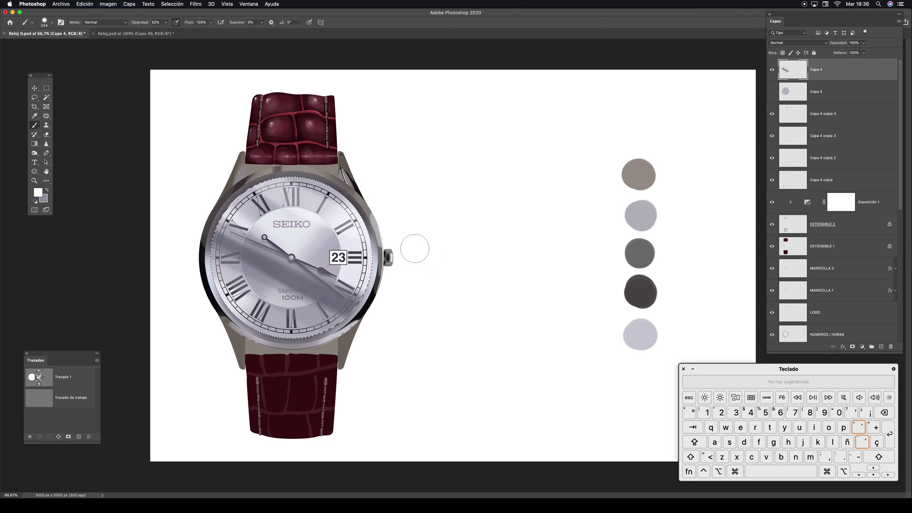
{"action": "key", "text": "super+z"}
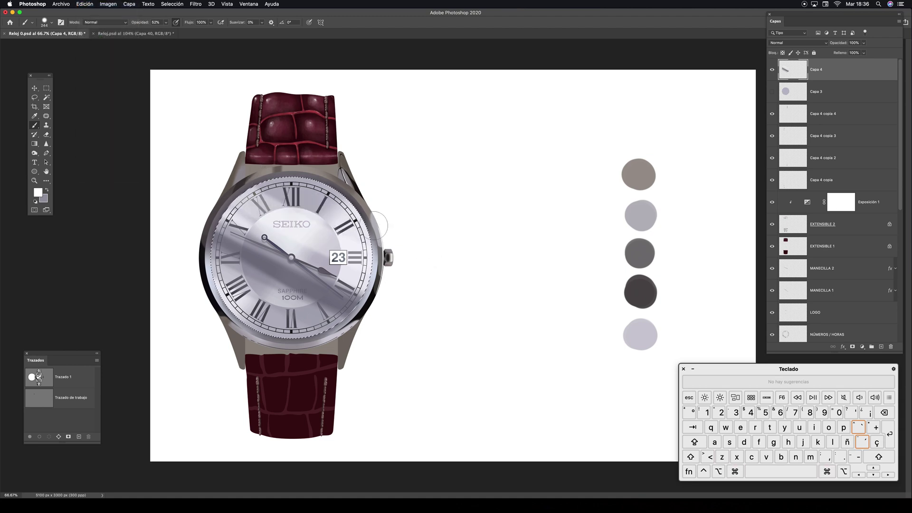
{"action": "mouse_move", "coordinate": [413, 209]}
{"action": "left_mouse_down"}
{"action": "mouse_move", "coordinate": [401, 209]}
{"action": "mouse_move", "coordinate": [411, 212]}
{"action": "left_mouse_up"}
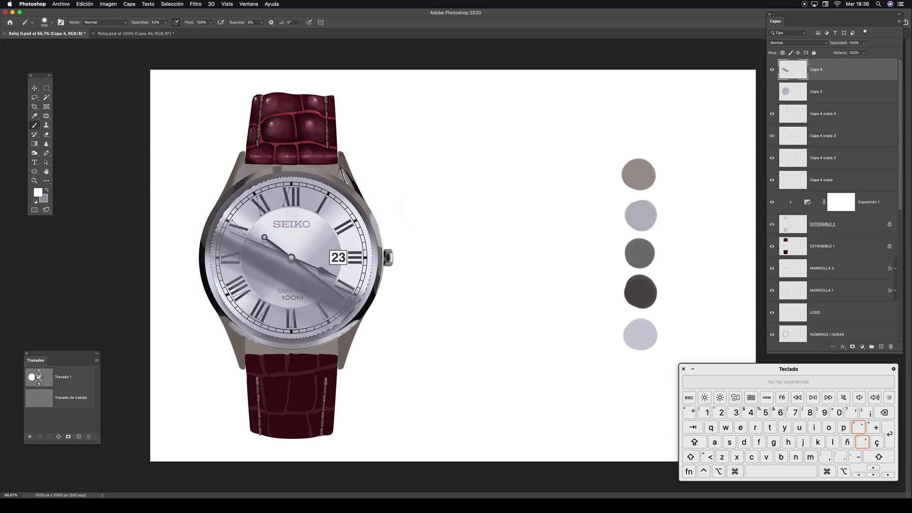
{"action": "key", "text": "super+z"}
{"action": "mouse_move", "coordinate": [242, 188]}
{"action": "left_mouse_down"}
{"action": "mouse_move", "coordinate": [250, 189]}
{"action": "mouse_move", "coordinate": [243, 188]}
{"action": "left_mouse_up"}
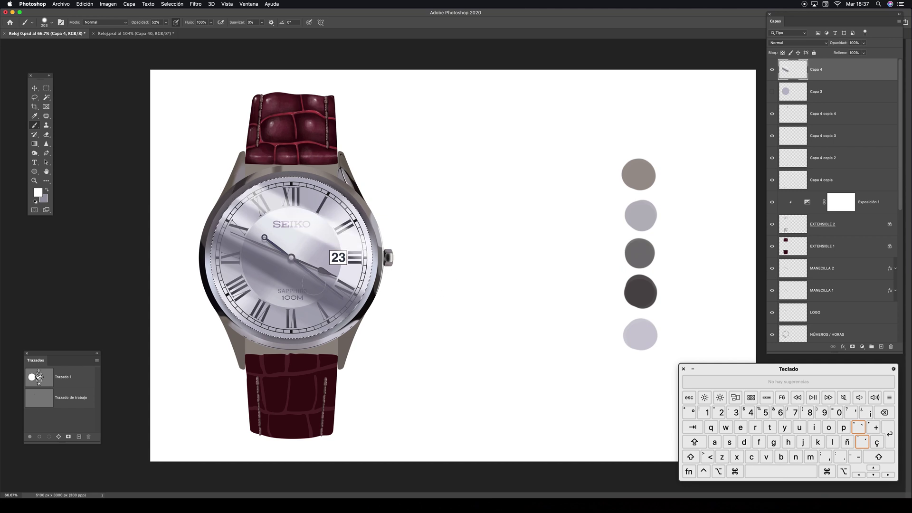
Step: Deselect, lower the opacity of the Capa 4 reflection layer to 87%, and compare the dial with and without it
{"action": "key", "text": "super+d"}
{"action": "left_click", "coordinate": [863, 44]}
{"action": "left_click", "coordinate": [851, 52]}
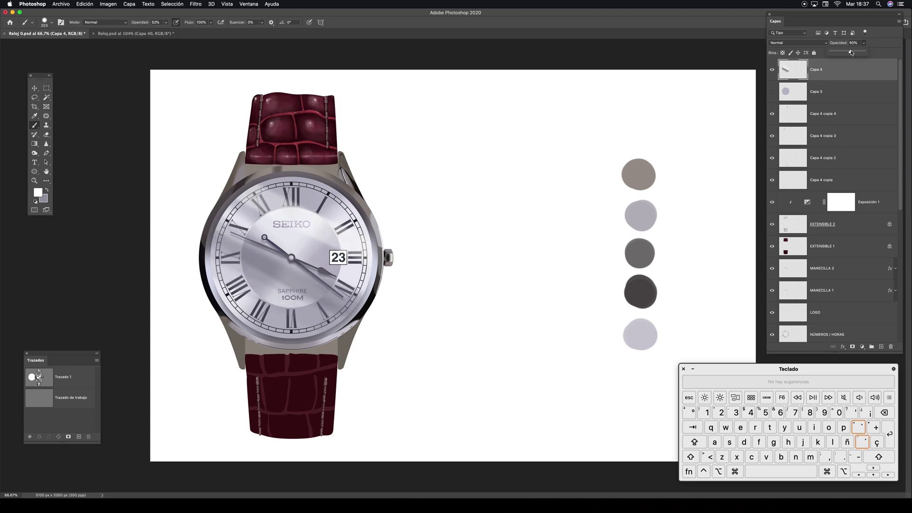
{"action": "left_click_drag", "start_coordinate": [851, 53], "coordinate": [854, 53]}
{"action": "left_click", "coordinate": [852, 54]}
{"action": "left_click", "coordinate": [882, 34]}
{"action": "left_click", "coordinate": [772, 71]}
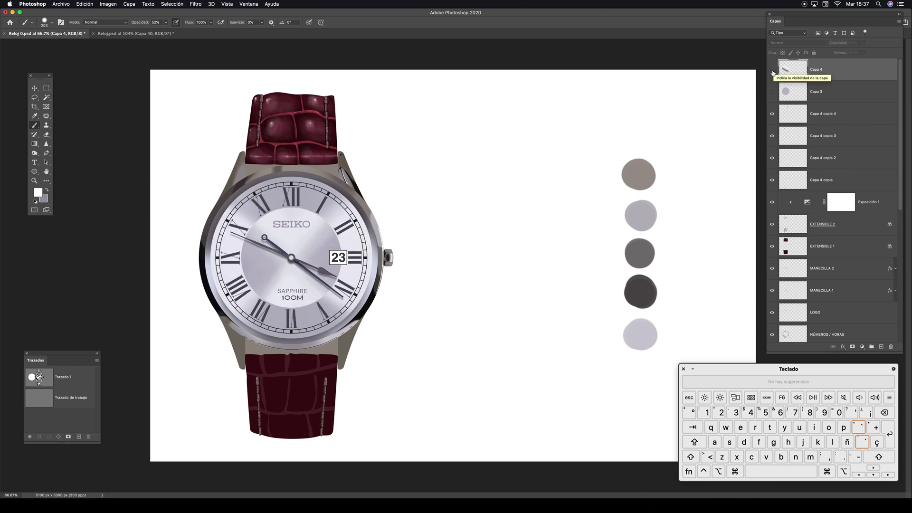
{"action": "left_click", "coordinate": [772, 71]}
{"action": "left_click", "coordinate": [771, 90]}
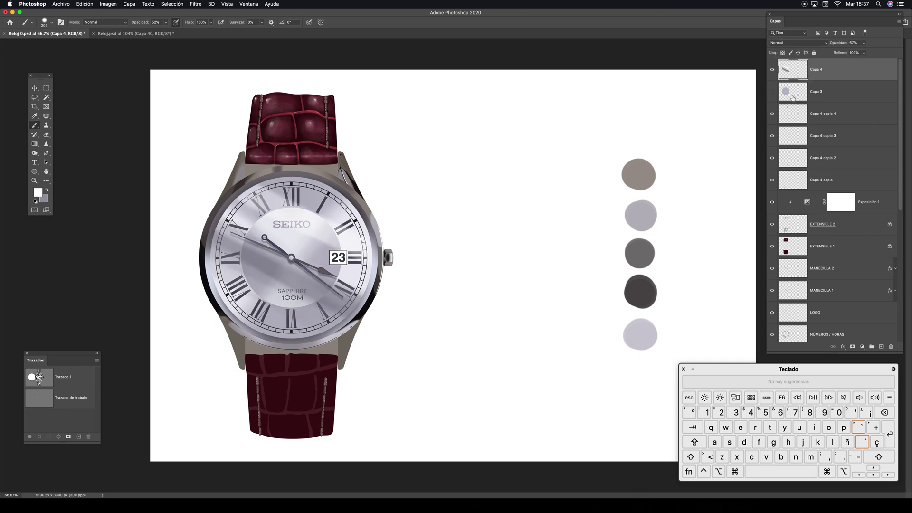
Step: Load Trazado 1 as a selection and change the foreground colour to a darker blue-grey for brush painting
{"action": "left_click", "coordinate": [39, 376], "text": "super"}
{"action": "key", "text": "x"}
{"action": "key", "text": "i"}
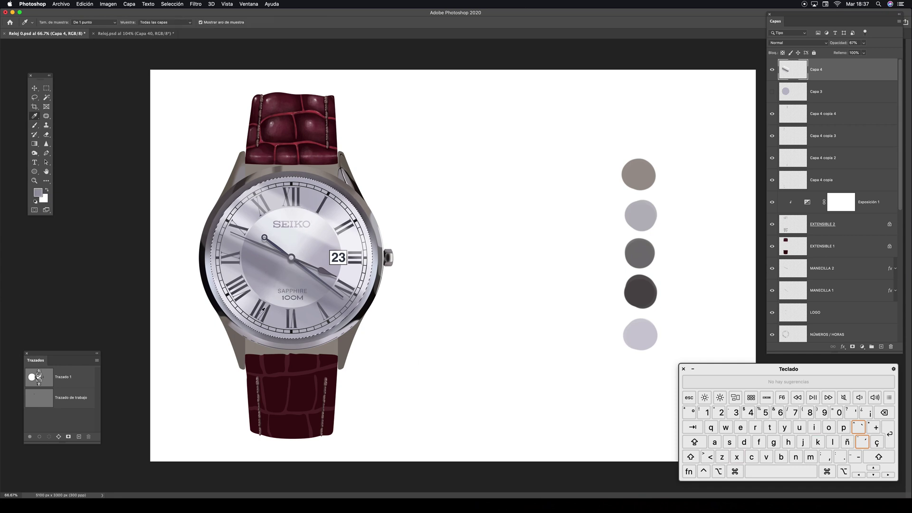
{"action": "left_click", "coordinate": [231, 315]}
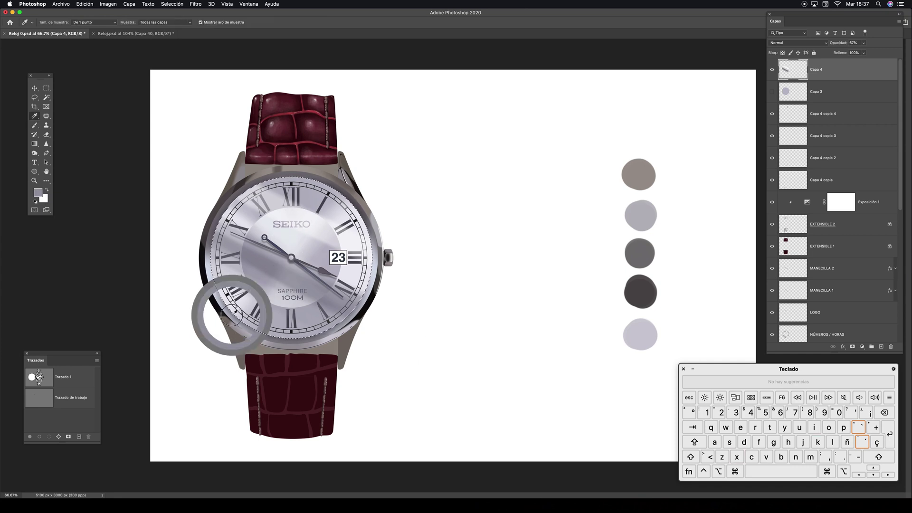
{"action": "left_click", "coordinate": [38, 192]}
{"action": "type", "text": "80808c"}
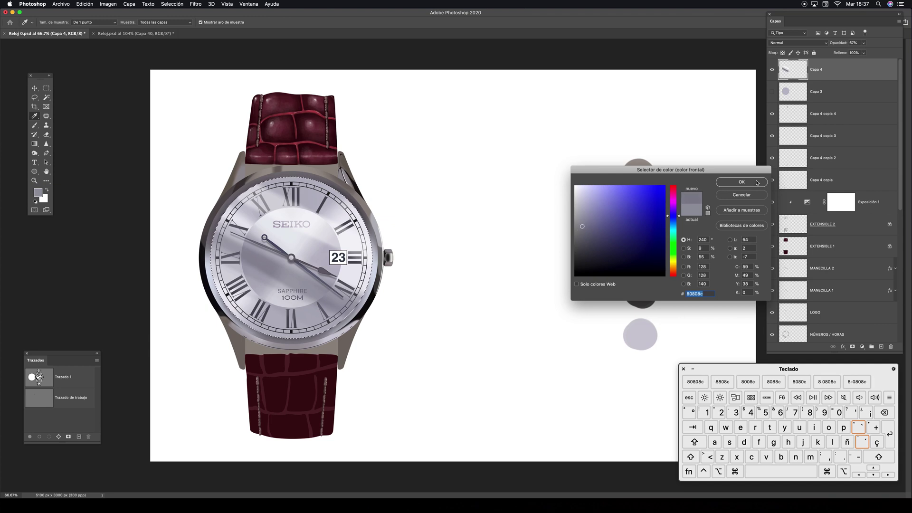
{"action": "left_click", "coordinate": [751, 184]}
{"action": "left_click", "coordinate": [38, 193]}
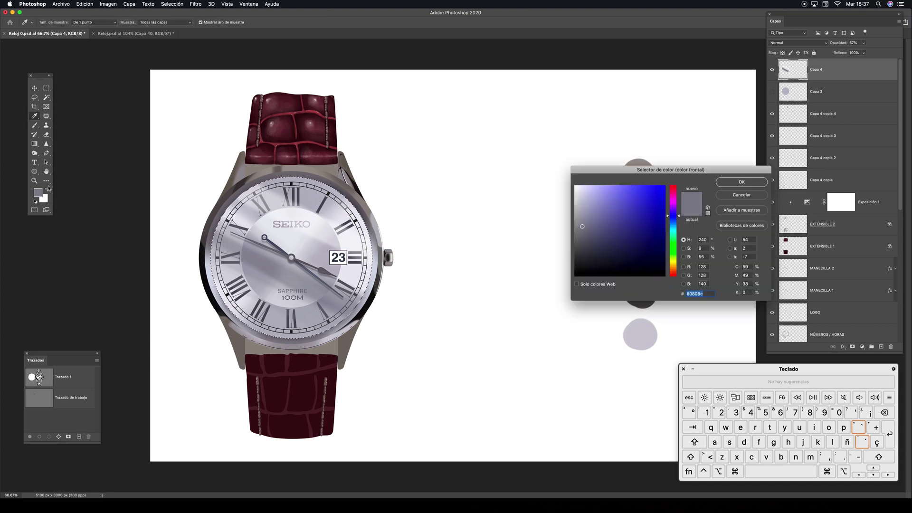
{"action": "left_click", "coordinate": [755, 183]}
{"action": "key", "text": "b"}
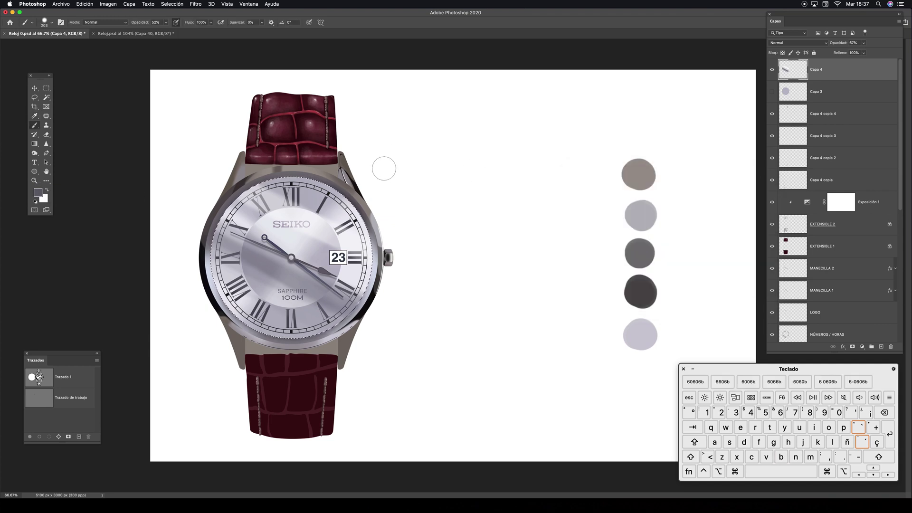
Step: Set the brush to size 803, 18% opacity and the Multiplicar painting mode
{"action": "left_click_drag", "start_coordinate": [402, 185], "coordinate": [451, 193]}
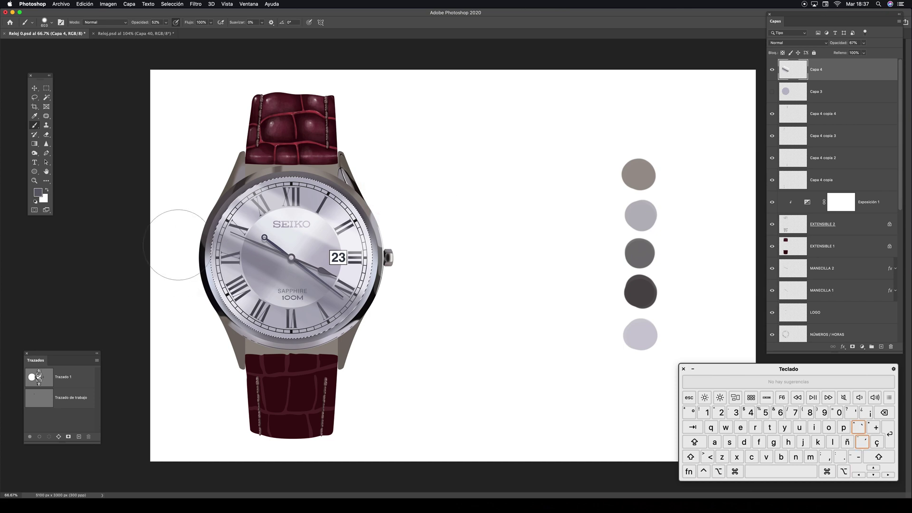
{"action": "left_click", "coordinate": [166, 22]}
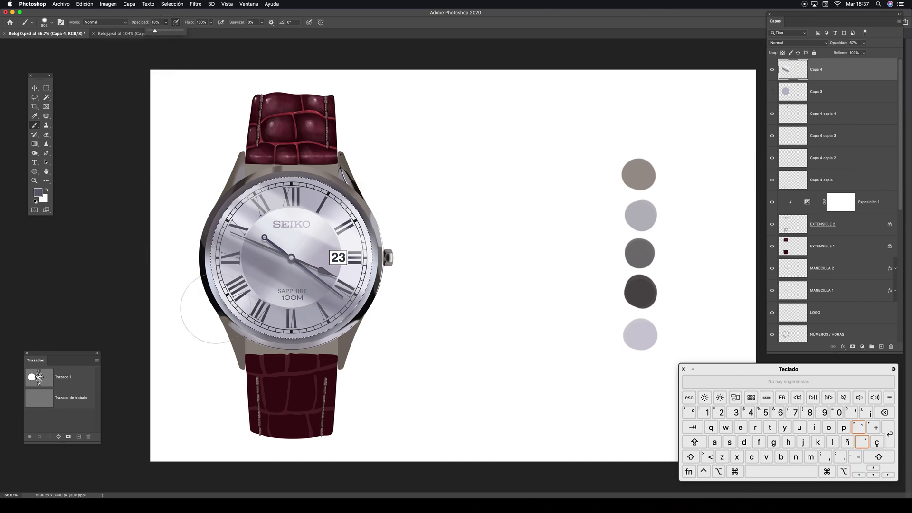
{"action": "mouse_move", "coordinate": [191, 298]}
{"action": "left_mouse_down"}
{"action": "mouse_move", "coordinate": [194, 321]}
{"action": "mouse_move", "coordinate": [183, 295]}
{"action": "mouse_move", "coordinate": [225, 341]}
{"action": "left_mouse_up"}
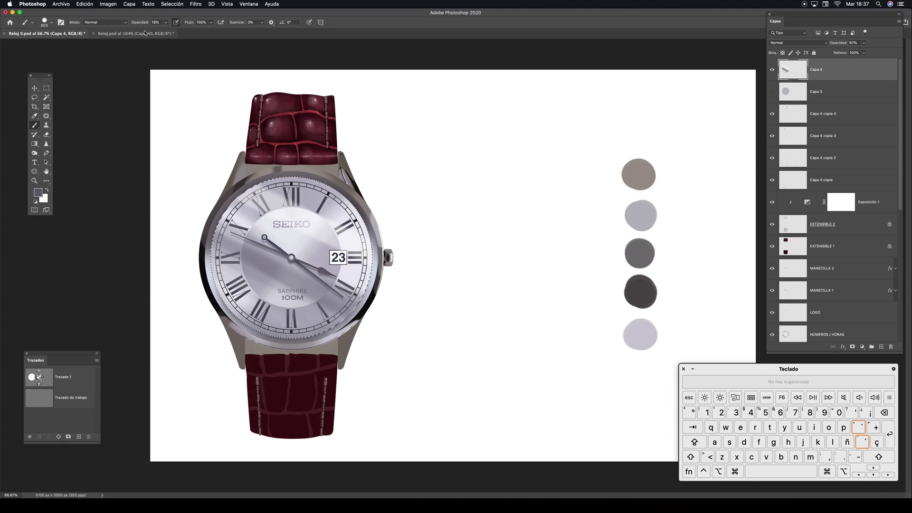
{"action": "left_click", "coordinate": [105, 22]}
{"action": "left_click", "coordinate": [98, 48]}
{"action": "left_click", "coordinate": [102, 23]}
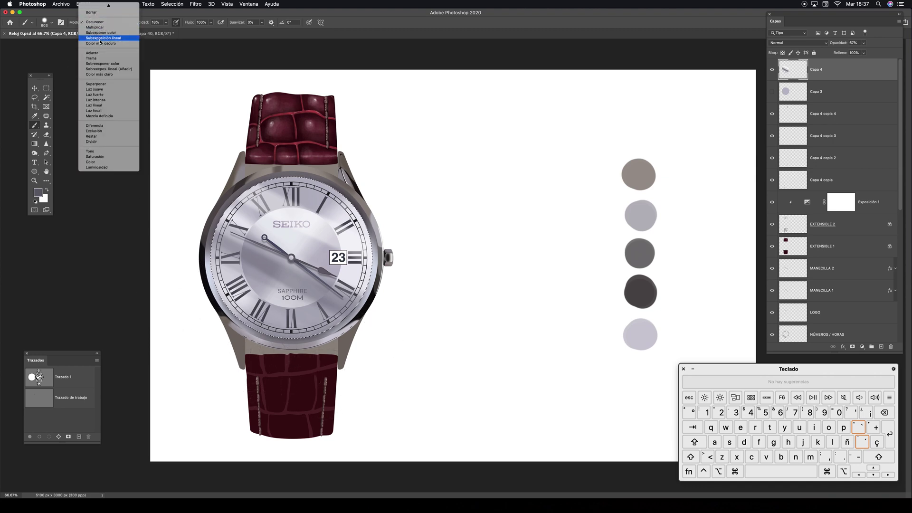
{"action": "left_click", "coordinate": [94, 27]}
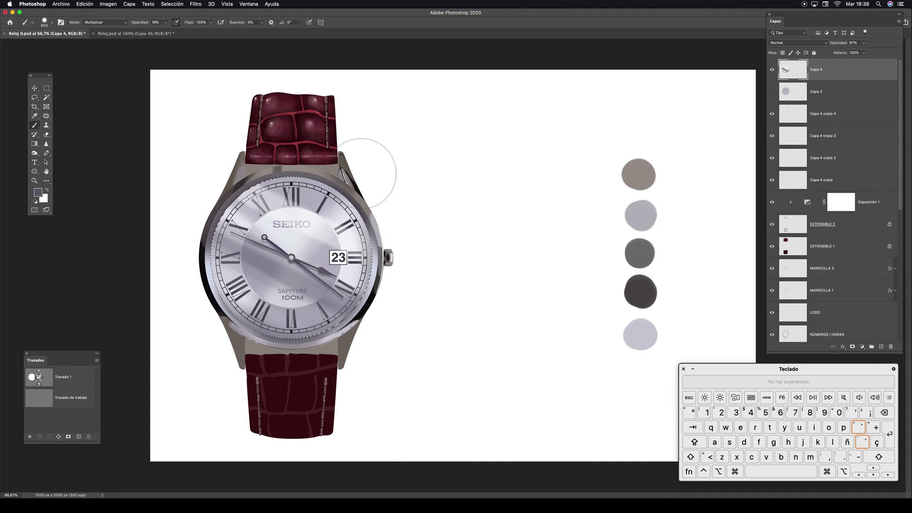
Step: Paint a soft grey shadow around the inner edge of the dial on Capa 4, save the document and deselect
{"action": "left_click_drag", "start_coordinate": [379, 179], "coordinate": [401, 318]}
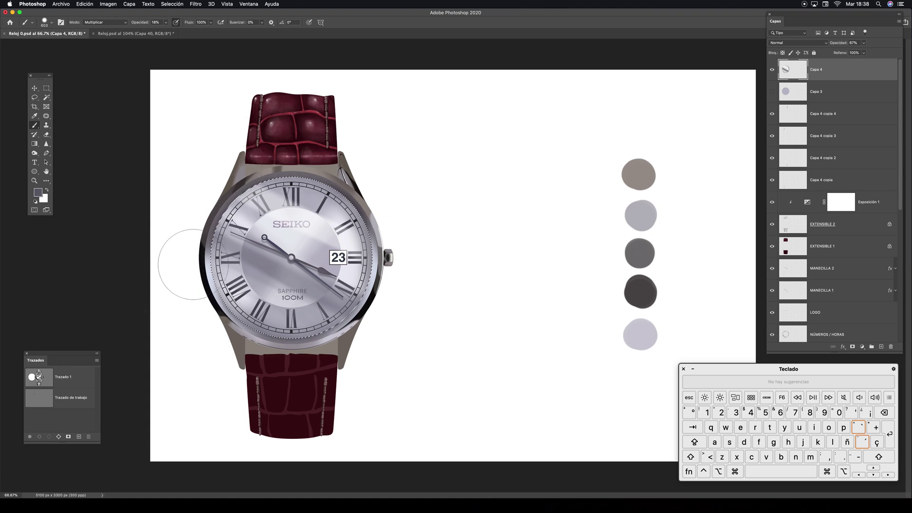
{"action": "left_click_drag", "start_coordinate": [193, 264], "coordinate": [179, 275]}
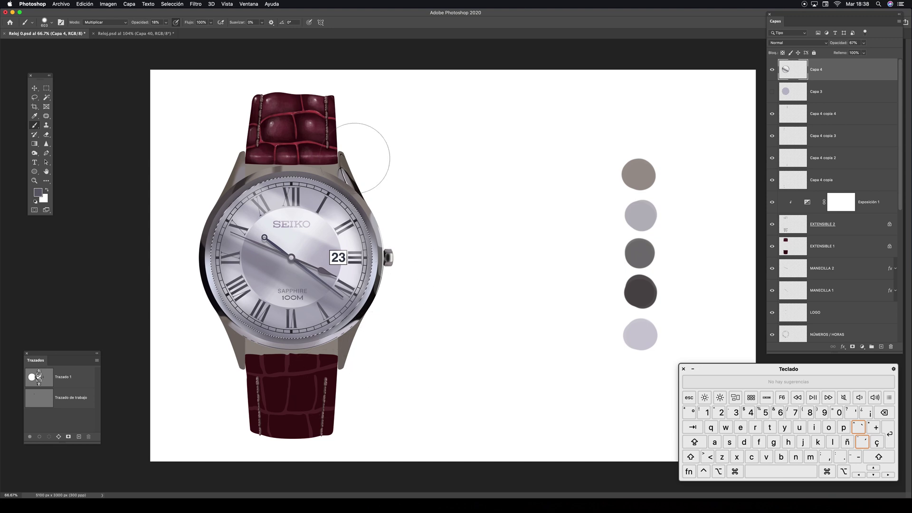
{"action": "key", "text": "super+s"}
{"action": "key", "text": "super+d"}
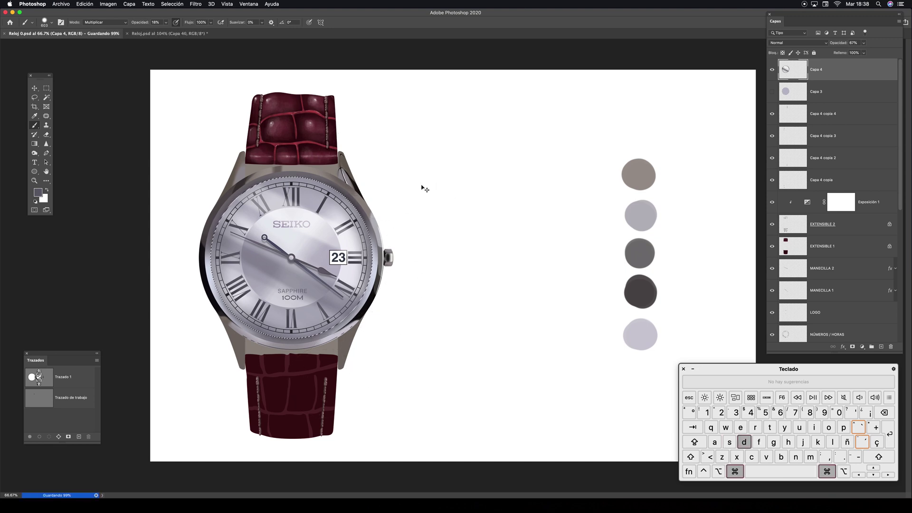
Step: Move the Capa 4 glass layer off the watch onto the white background to show its shading, and undo the move
{"action": "key", "text": "v"}
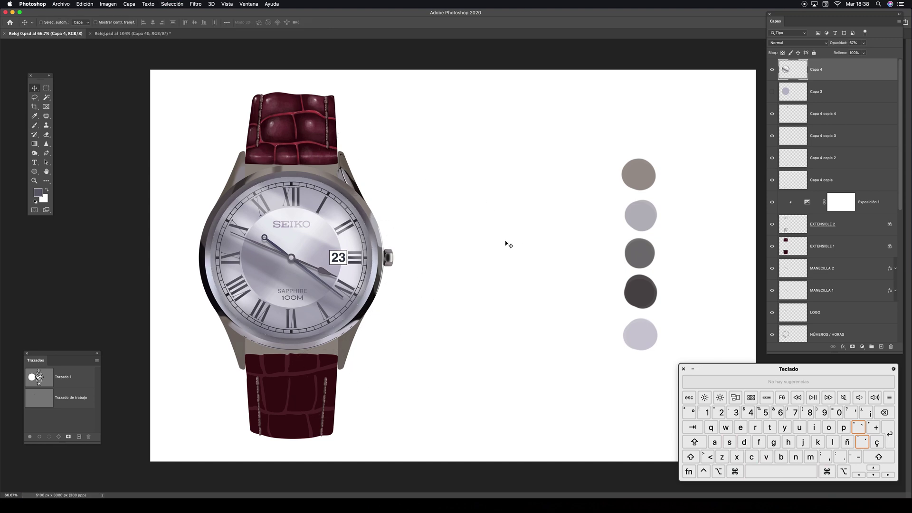
{"action": "key", "text": "shift"}
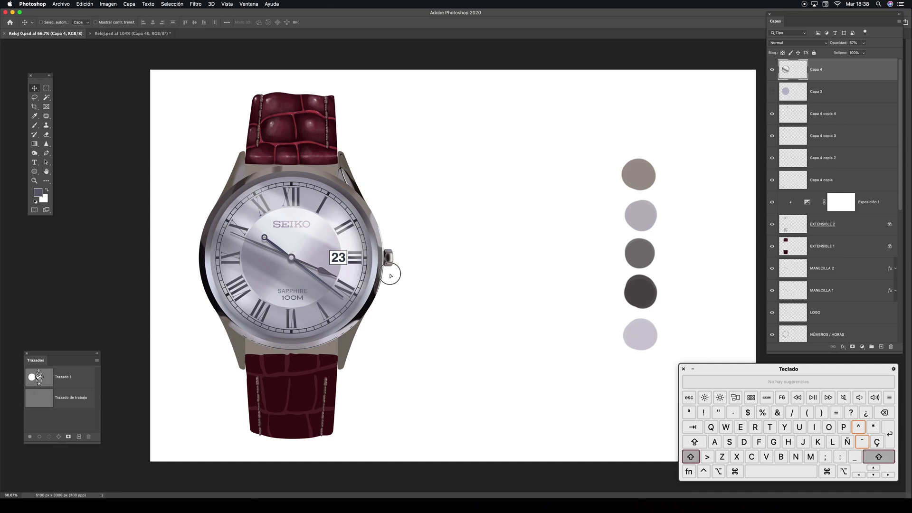
{"action": "left_click_drag", "start_coordinate": [390, 276], "coordinate": [578, 276]}
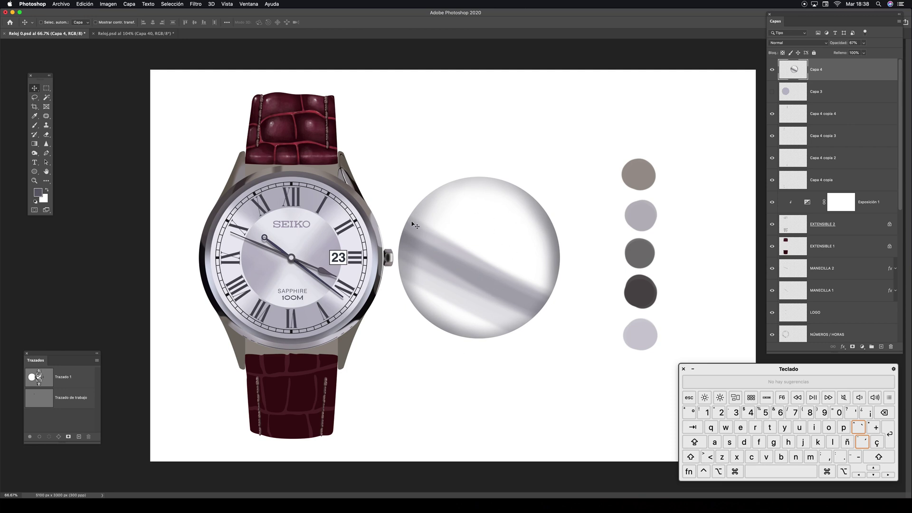
{"action": "key", "text": "super+z"}
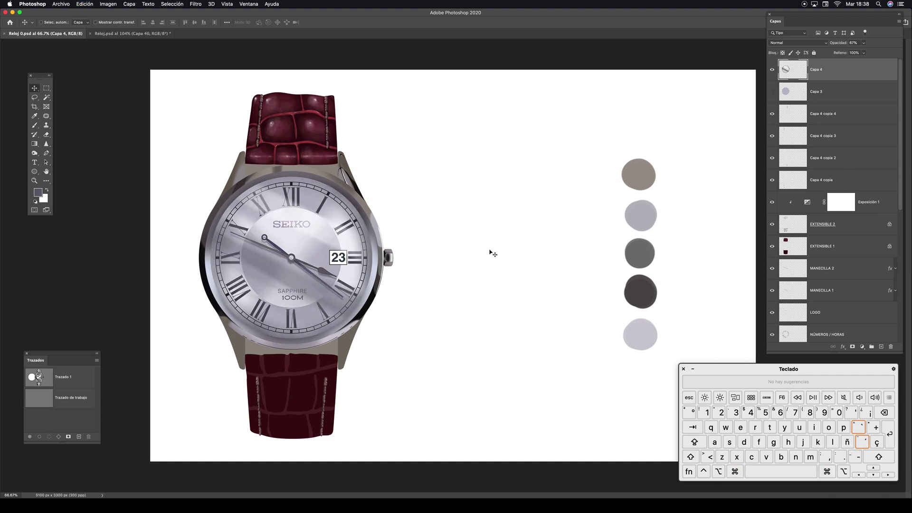
Step: Examine the dial's shadows and glass reflections up close and on the whole watch
{"action": "key", "text": "super+minus"}
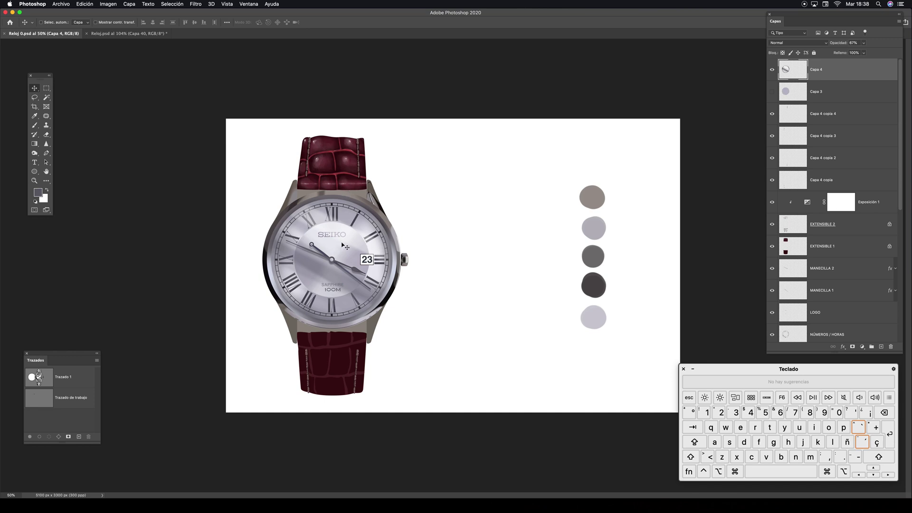
{"action": "key", "text": "z"}
{"action": "left_click_drag", "start_coordinate": [343, 245], "coordinate": [378, 238]}
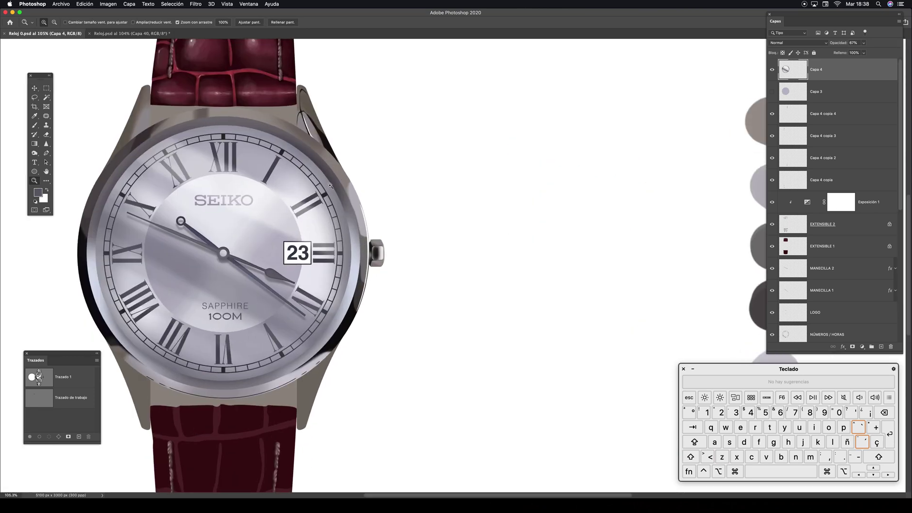
{"action": "key", "text": "v"}
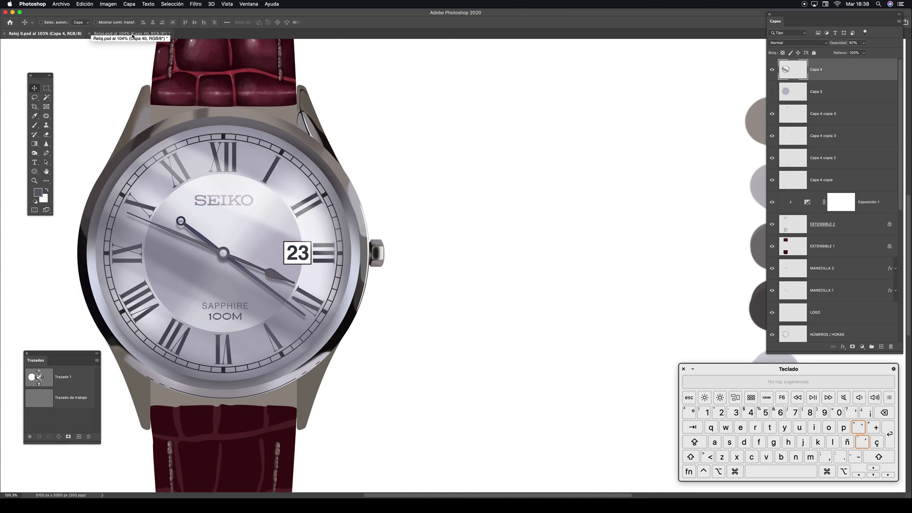
{"action": "left_click", "coordinate": [150, 33]}
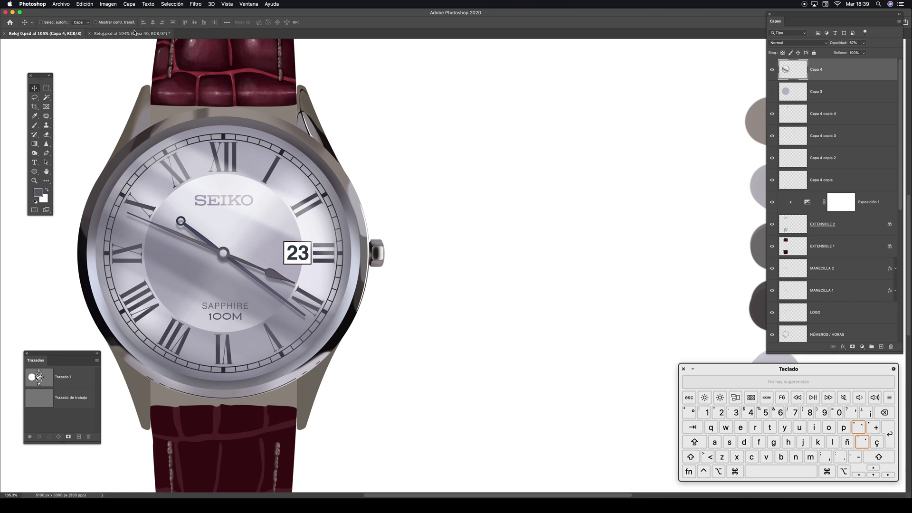
{"action": "key", "text": "super+minus"}
{"action": "key", "text": "super+minus"}
{"action": "key", "text": "super+minus"}
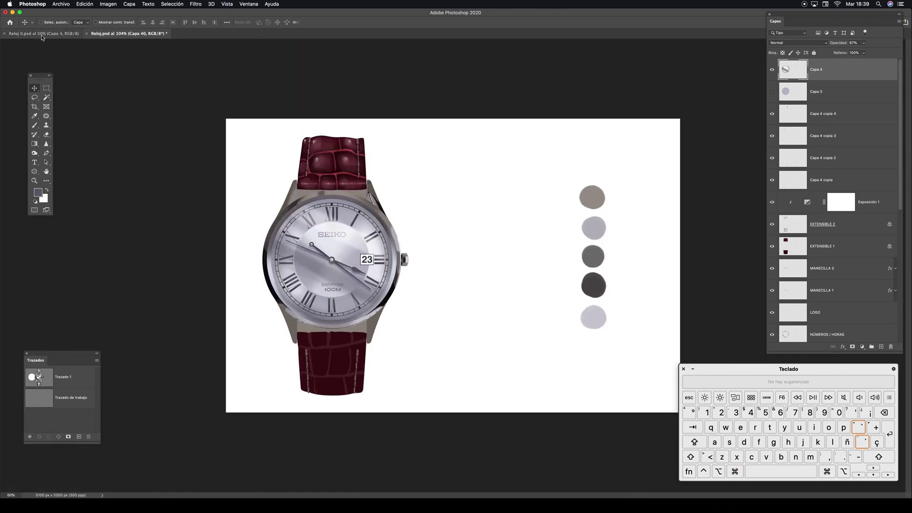
Step: Switch to the Reloj.psd document, move the layers list clear of the watches and view them at 100%
{"action": "left_click", "coordinate": [38, 36]}
{"action": "left_click", "coordinate": [129, 35]}
{"action": "left_click_drag", "start_coordinate": [799, 16], "coordinate": [666, 21]}
{"action": "left_click", "coordinate": [50, 35]}
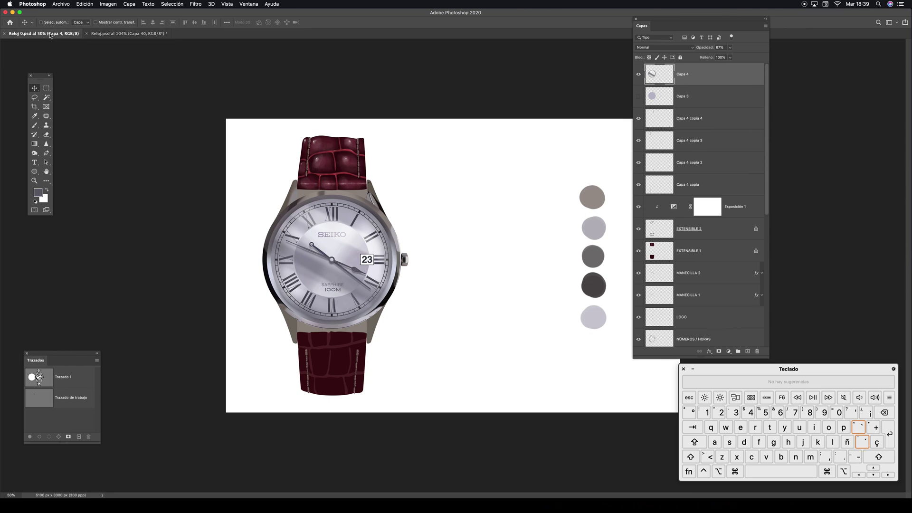
{"action": "left_click", "coordinate": [128, 34]}
{"action": "left_click", "coordinate": [251, 4]}
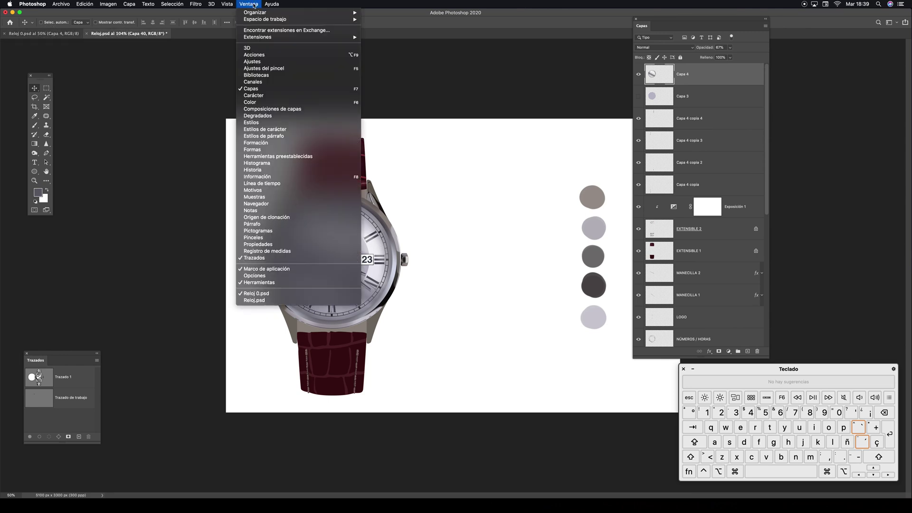
{"action": "left_click", "coordinate": [256, 300]}
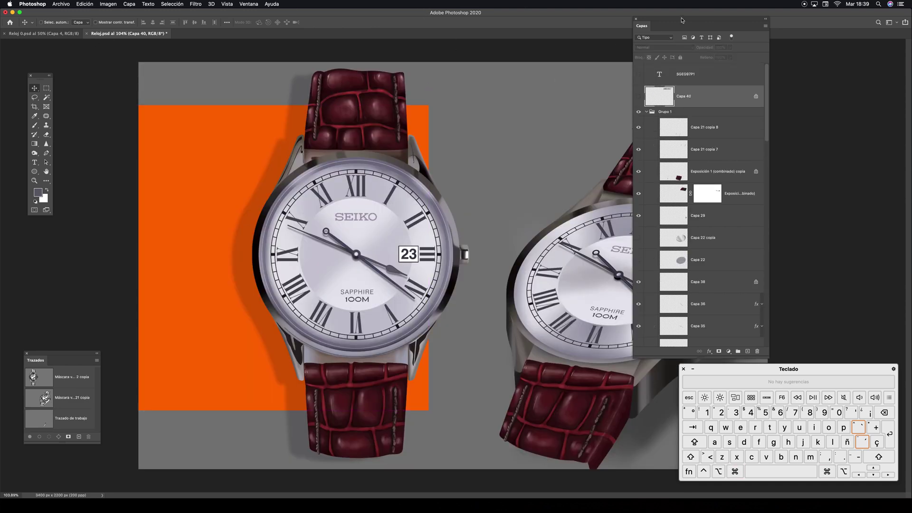
{"action": "left_click_drag", "start_coordinate": [650, 25], "coordinate": [785, 32]}
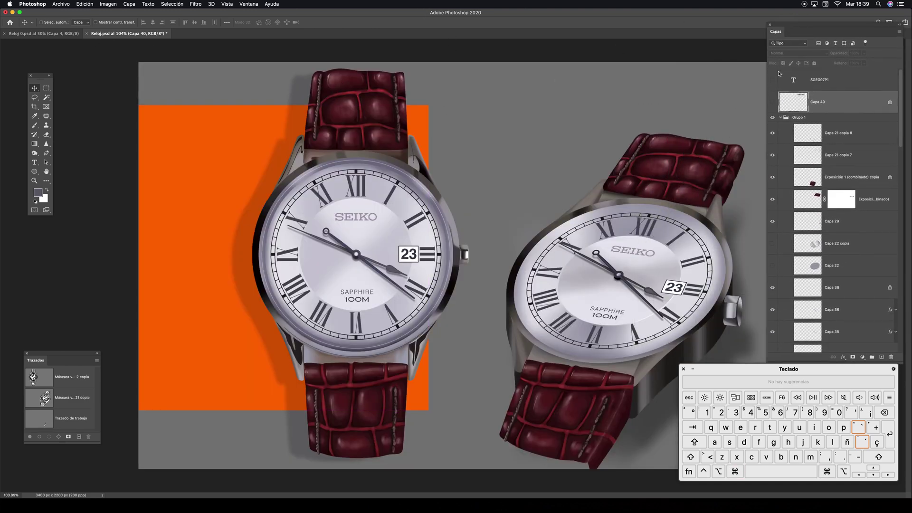
{"action": "left_click_drag", "start_coordinate": [733, 366], "coordinate": [738, 390]}
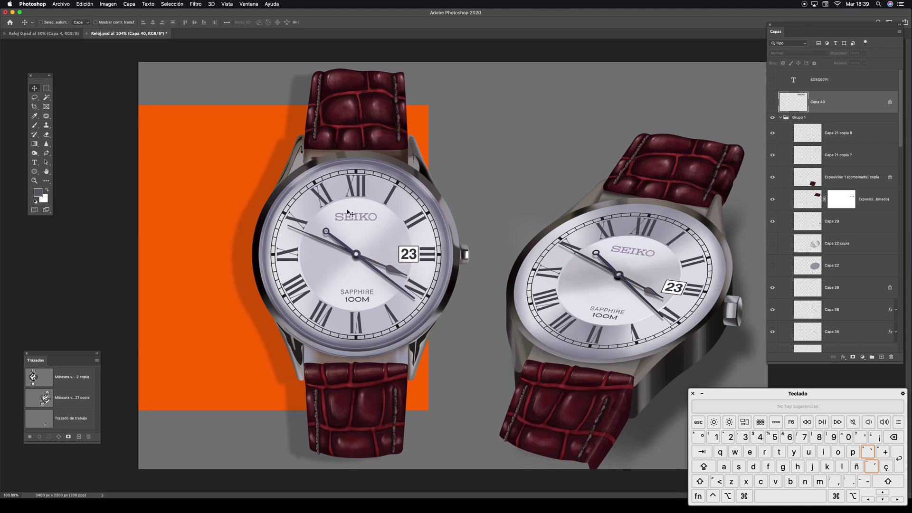
{"action": "key", "text": "super+1"}
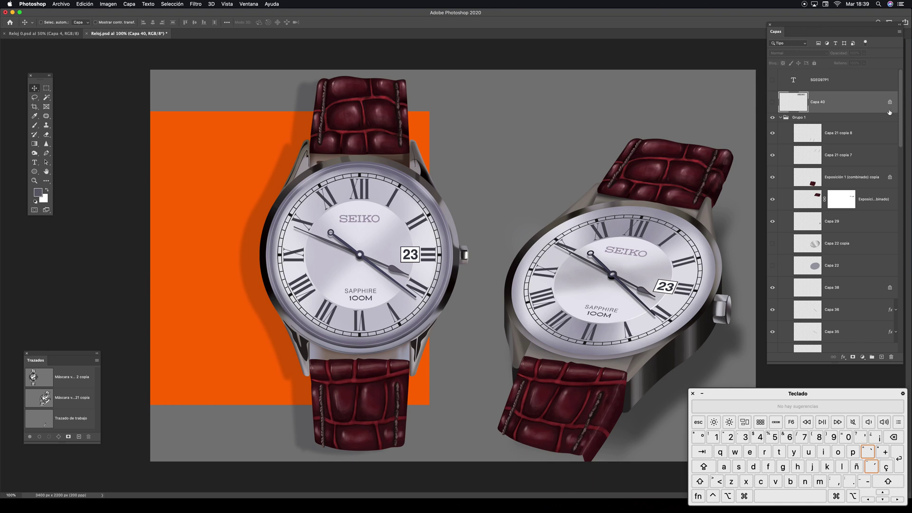
Step: Show the Capa 22 copia reflection on the tilted watch, compare it with Capa 22, and select Capa 22 copia
{"action": "left_click", "coordinate": [772, 244]}
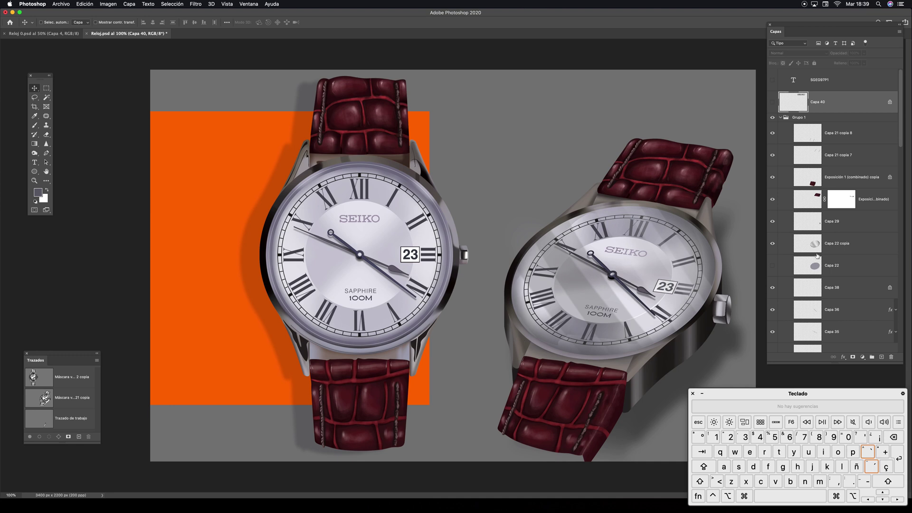
{"action": "left_click", "coordinate": [808, 266]}
{"action": "left_click", "coordinate": [772, 266]}
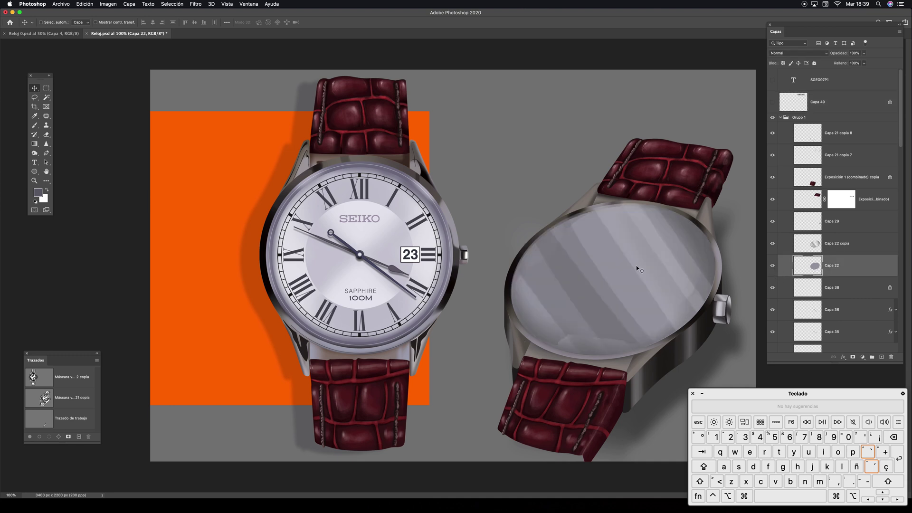
{"action": "left_click", "coordinate": [772, 267]}
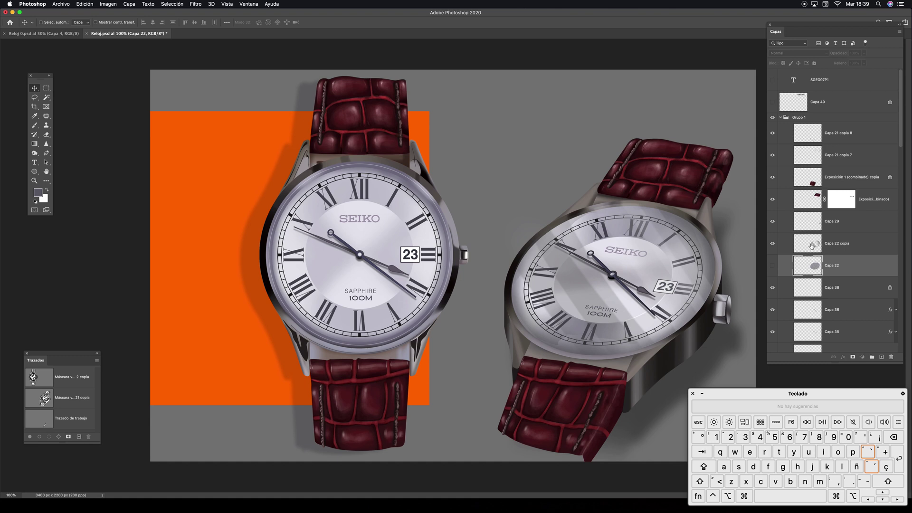
{"action": "left_click", "coordinate": [811, 245]}
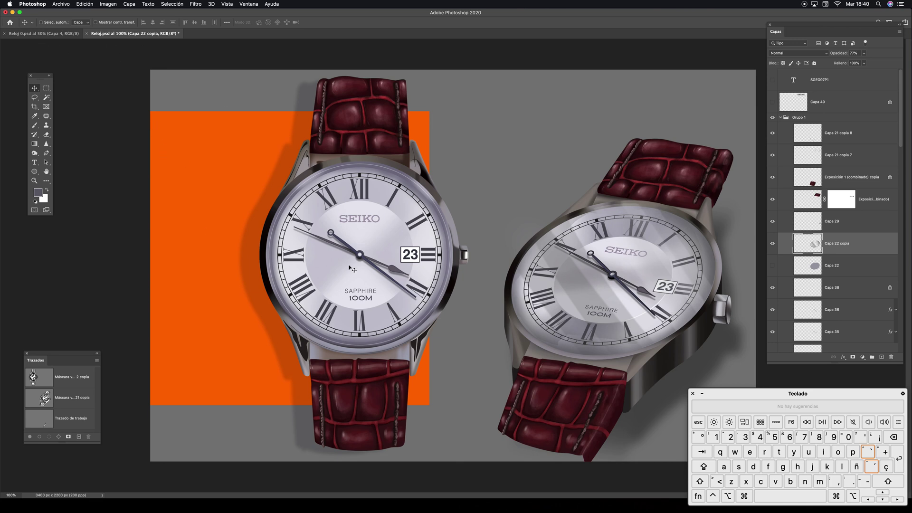
Step: Copy the Capa 4 glass layer from the other watch document into Reloj.psd, converting its colours to keep their appearance
{"action": "left_click", "coordinate": [58, 35]}
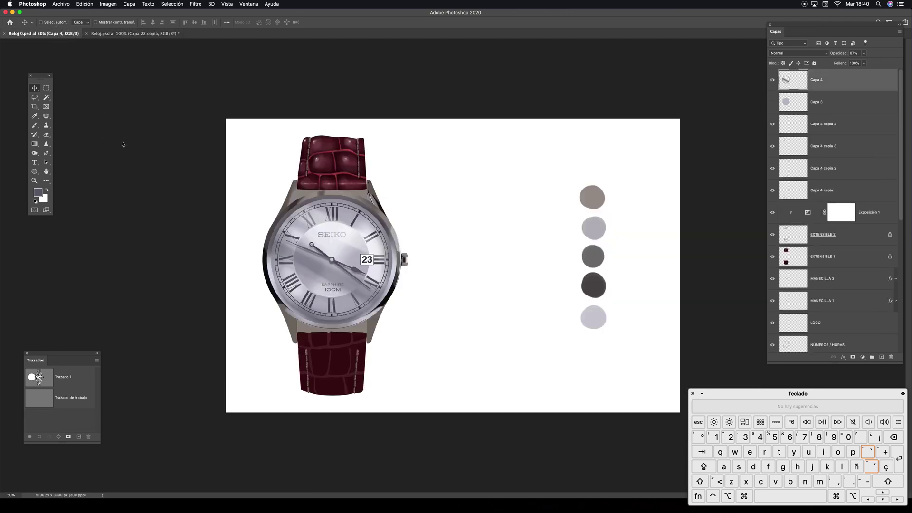
{"action": "left_click_drag", "start_coordinate": [122, 144], "coordinate": [122, 143]}
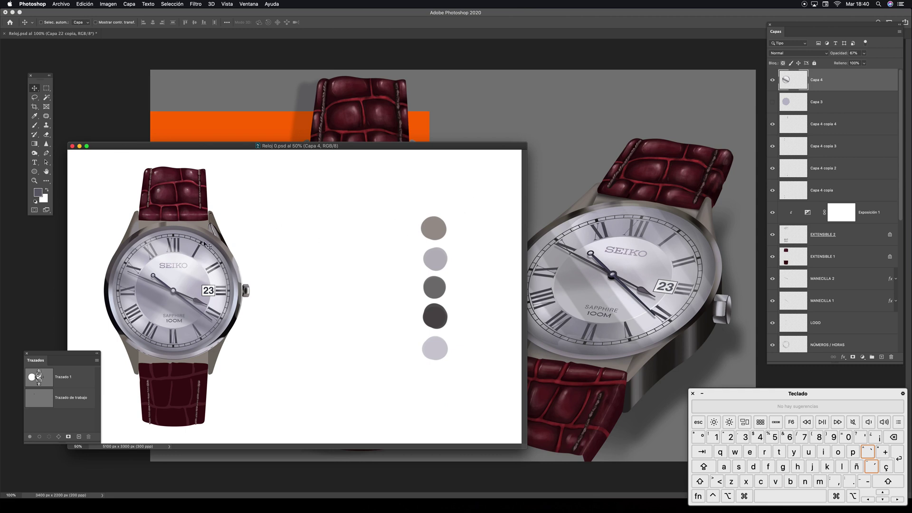
{"action": "left_click_drag", "start_coordinate": [201, 259], "coordinate": [288, 124]}
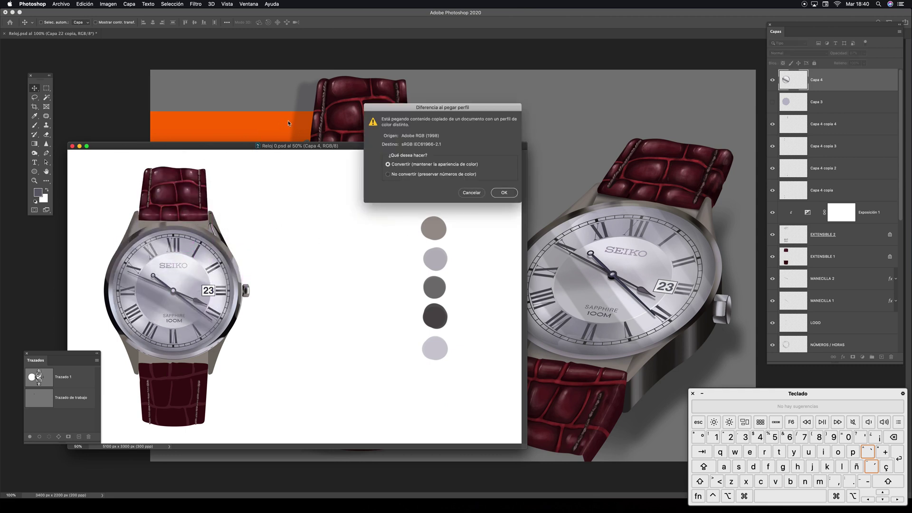
{"action": "left_click", "coordinate": [505, 194]}
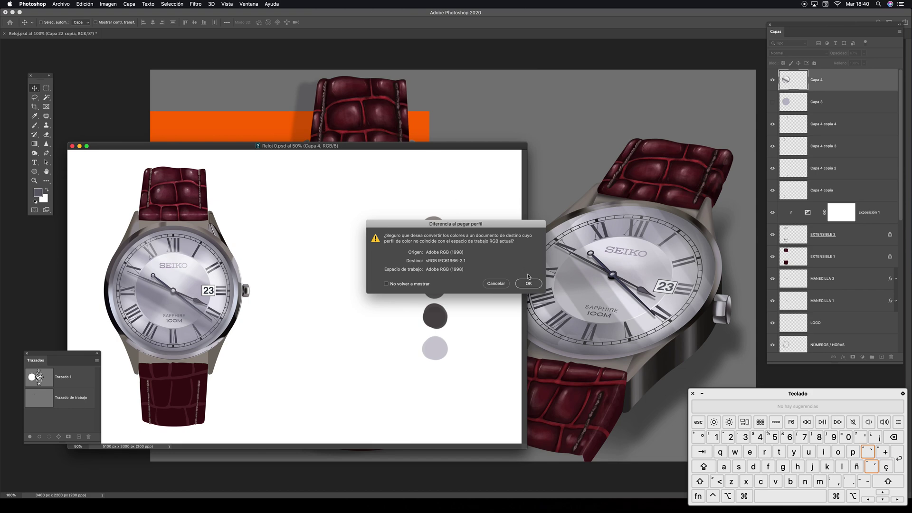
{"action": "key", "text": "Return"}
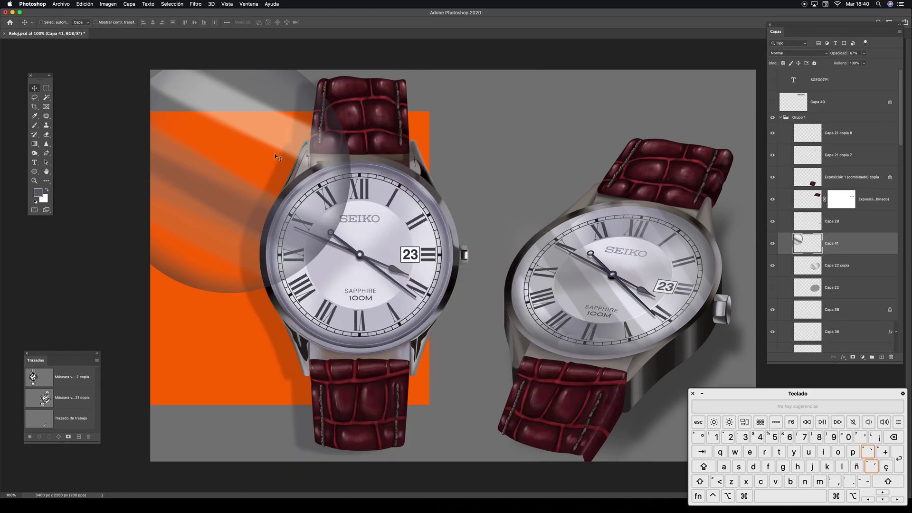
Step: Move the copied glass layer onto the front-facing watch and scale it proportionally to fit the watch's glass
{"action": "left_click_drag", "start_coordinate": [361, 216], "coordinate": [403, 252]}
{"action": "key", "text": "super+t"}
{"action": "left_click_drag", "start_coordinate": [245, 375], "coordinate": [325, 287]}
{"action": "left_click_drag", "start_coordinate": [375, 213], "coordinate": [331, 255]}
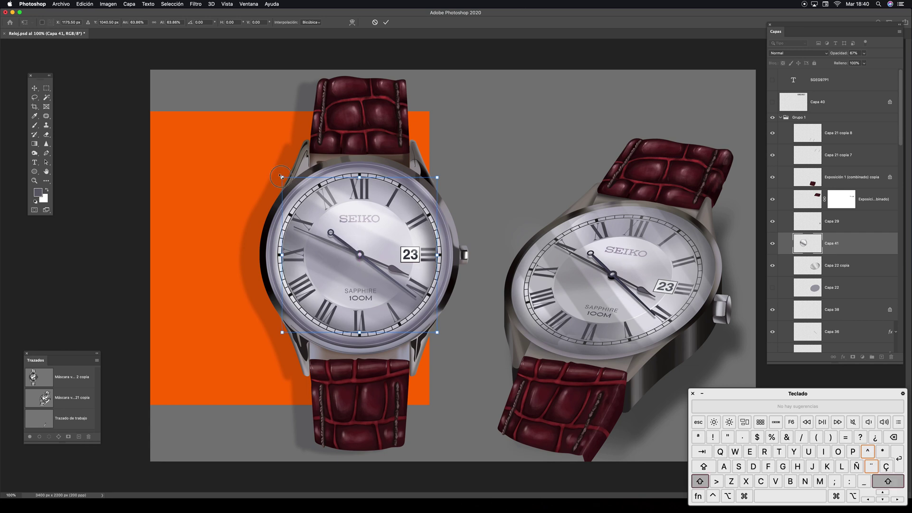
{"action": "left_click_drag", "start_coordinate": [282, 177], "coordinate": [272, 168]}
{"action": "left_click_drag", "start_coordinate": [437, 332], "coordinate": [446, 341]}
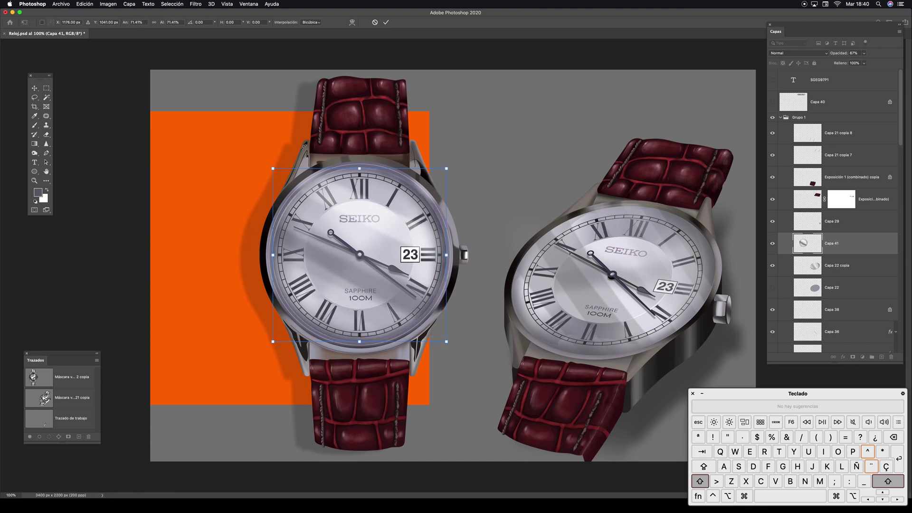
{"action": "left_click_drag", "start_coordinate": [272, 167], "coordinate": [272, 166]}
{"action": "key", "text": "Return"}
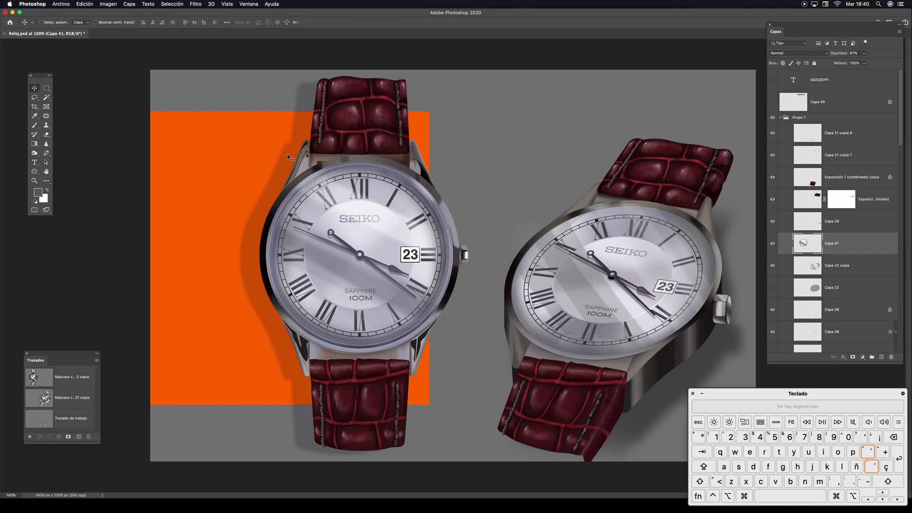
{"action": "key", "text": "Left"}
{"action": "key", "text": "Right"}
Step: Examine the glass reflection on the whole front-facing watch and its lower strap up close
{"action": "key", "text": "super+minus"}
{"action": "key", "text": "v"}
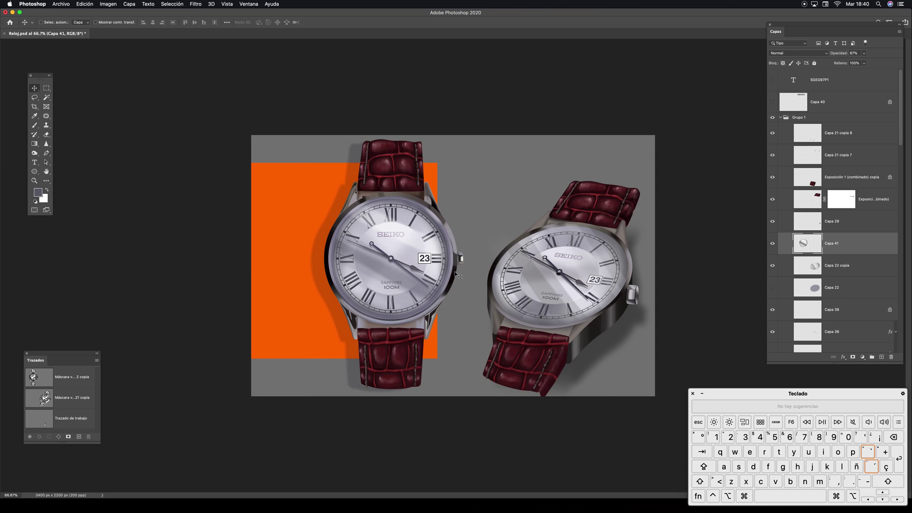
{"action": "key", "text": "z"}
{"action": "left_click_drag", "start_coordinate": [338, 409], "coordinate": [397, 440]}
{"action": "key", "text": "space"}
{"action": "left_click_drag", "start_coordinate": [397, 441], "coordinate": [387, 301]}
{"action": "key", "text": "super+minus"}
{"action": "key", "text": "super+minus"}
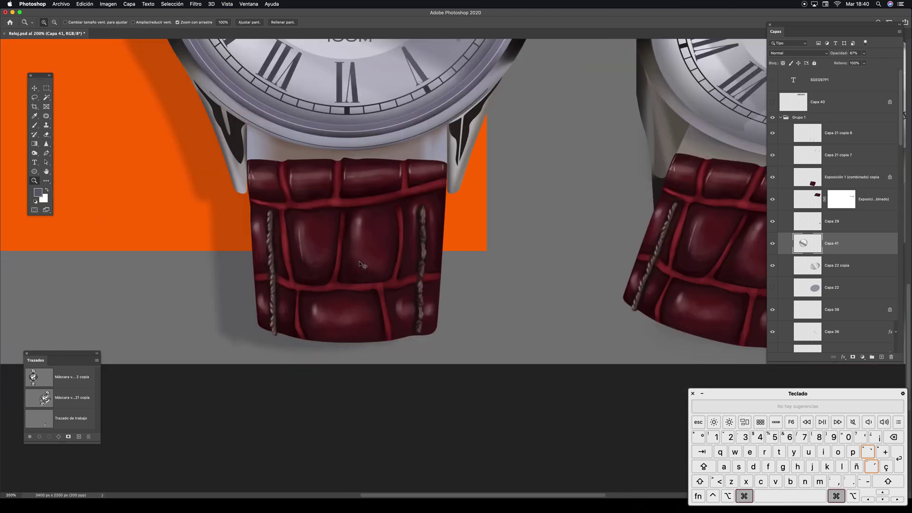
{"action": "key", "text": "space"}
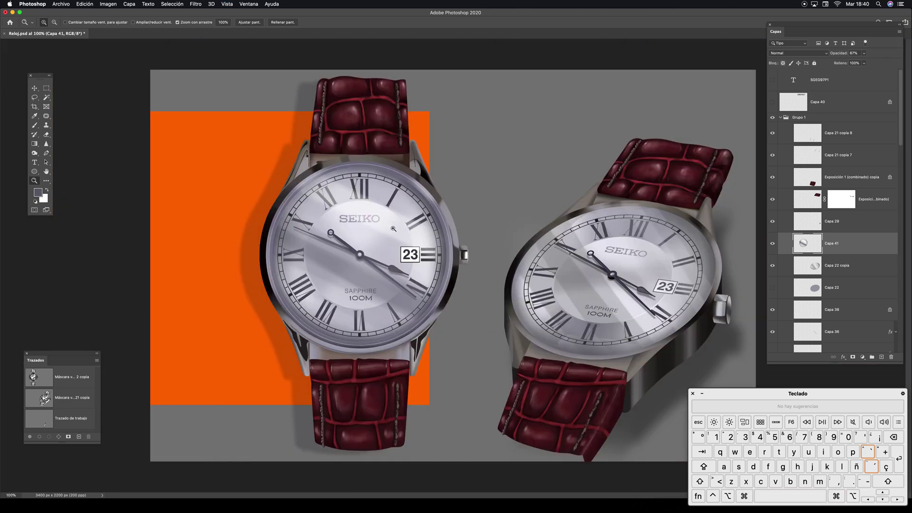
{"action": "key", "text": "v"}
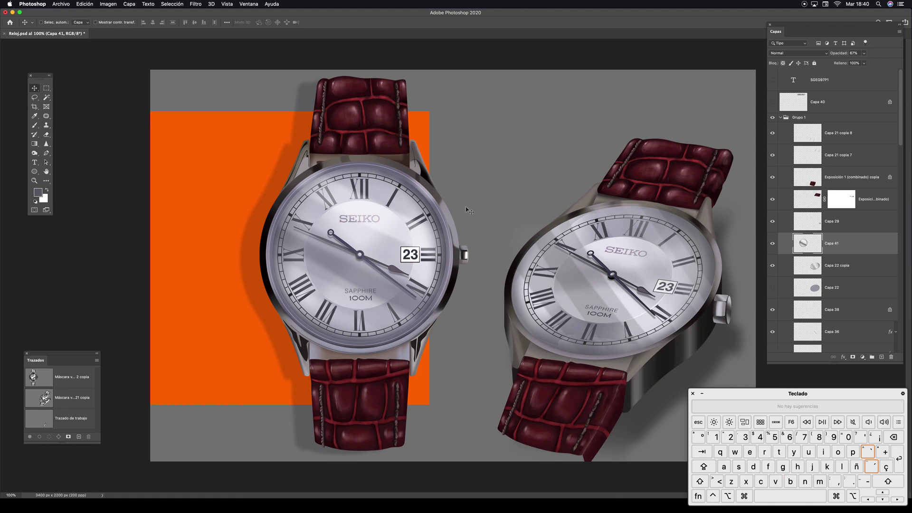
Step: Show Reloj.psd in full-screen mode with the menu bar, with both watches fully in view
{"action": "key", "text": "f"}
{"action": "key", "text": "space"}
{"action": "left_click_drag", "start_coordinate": [413, 185], "coordinate": [343, 174]}
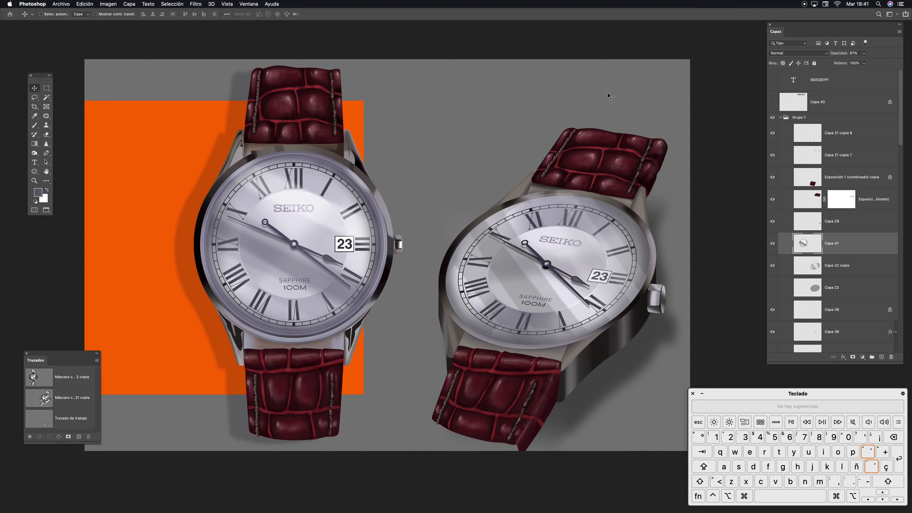
{"action": "key", "text": "super+minus"}
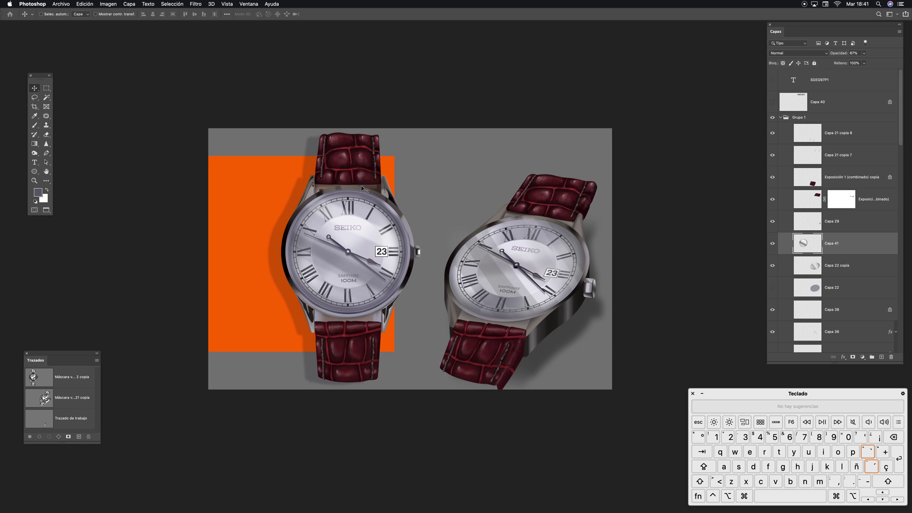
Step: Select the orange square's layer, draw a rectangular marquee around the square, and clear the selection
{"action": "left_click", "coordinate": [263, 178], "text": "super"}
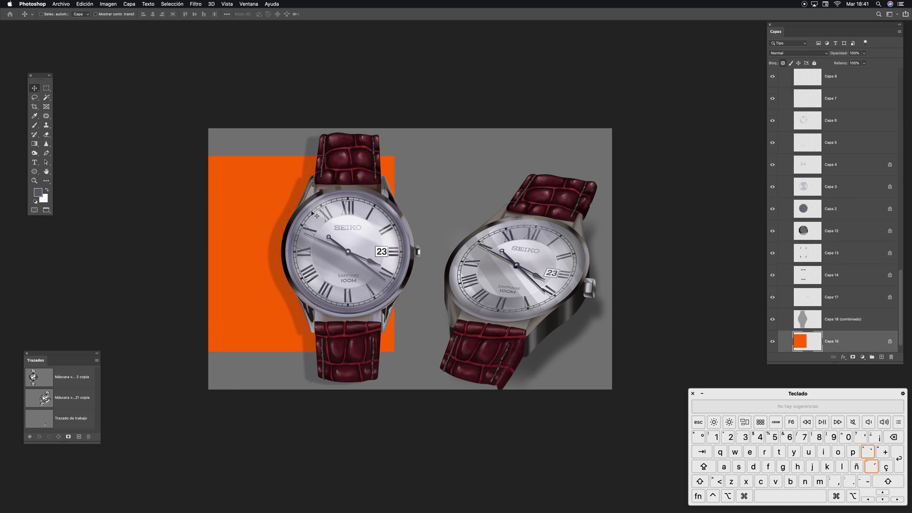
{"action": "key", "text": "m"}
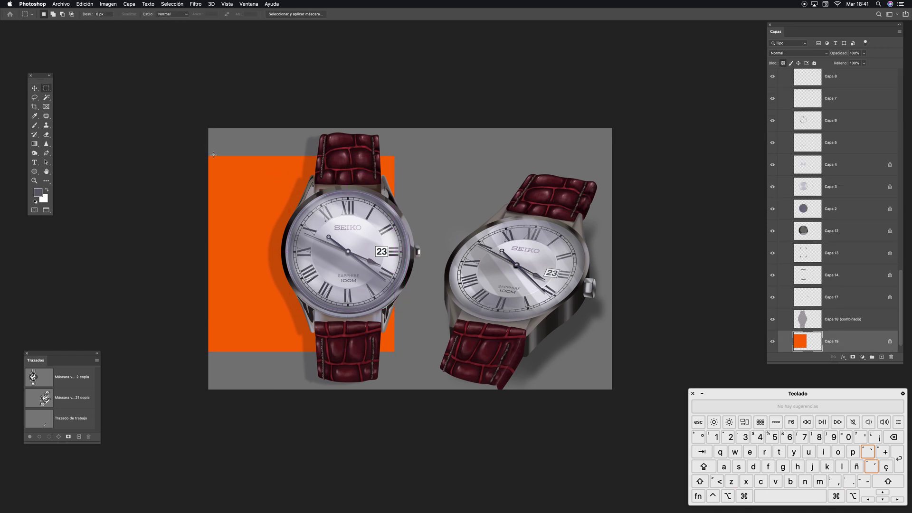
{"action": "left_click_drag", "start_coordinate": [204, 150], "coordinate": [409, 356]}
{"action": "key", "text": "super+d"}
{"action": "key", "text": "v"}
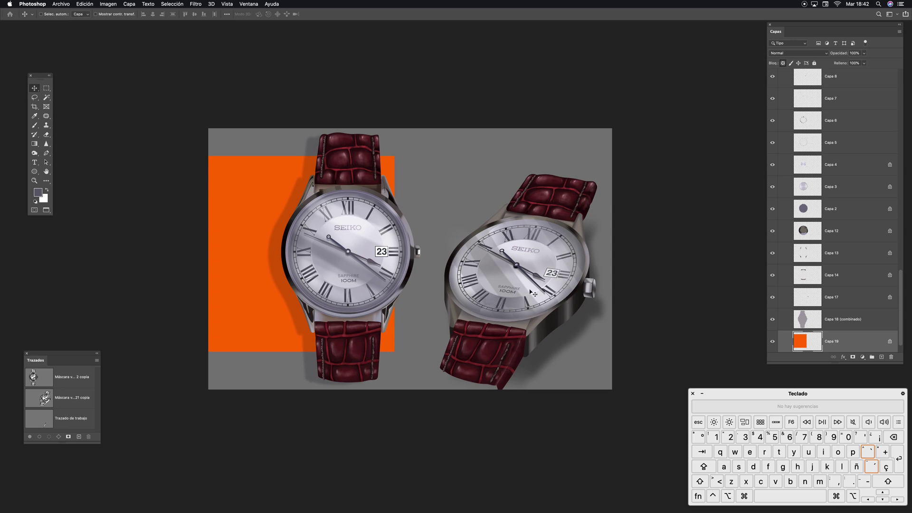
Step: Move the layers list beside the watches and lengthen it, with the on-screen keyboard placed clear of it
{"action": "key", "text": "super+plus"}
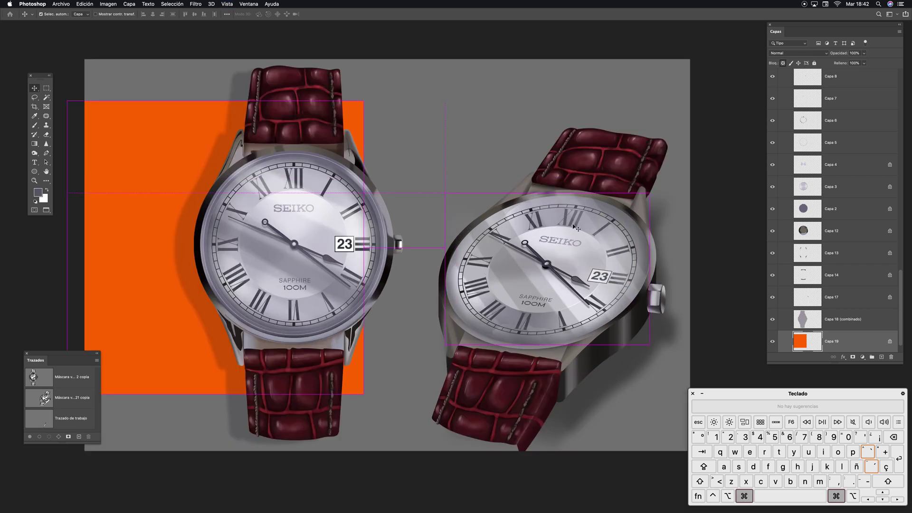
{"action": "left_click_drag", "start_coordinate": [430, 246], "coordinate": [414, 205]}
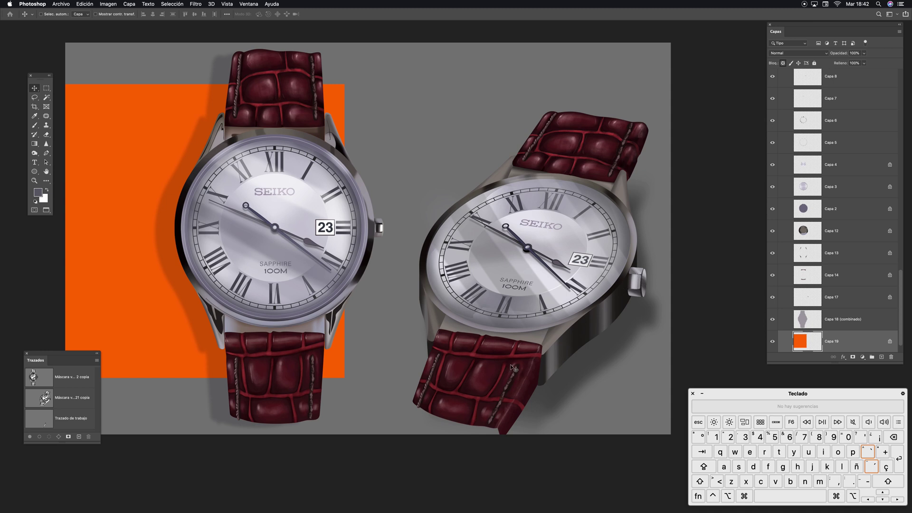
{"action": "key", "text": "v"}
{"action": "left_click_drag", "start_coordinate": [792, 29], "coordinate": [705, 29]}
{"action": "left_click_drag", "start_coordinate": [811, 362], "coordinate": [574, 389]}
{"action": "left_click_drag", "start_coordinate": [815, 367], "coordinate": [861, 479]}
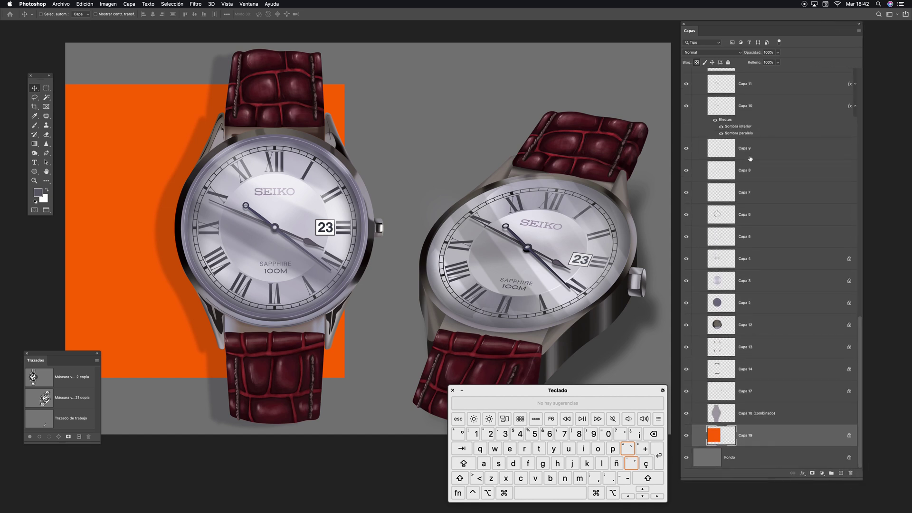
Step: Delete the front watch's shadow layer Capa 18 (combinado), and undo the deletion of the orange Capa 19 square
{"action": "left_click", "coordinate": [730, 414]}
{"action": "key", "text": "Delete"}
{"action": "key", "text": "Delete"}
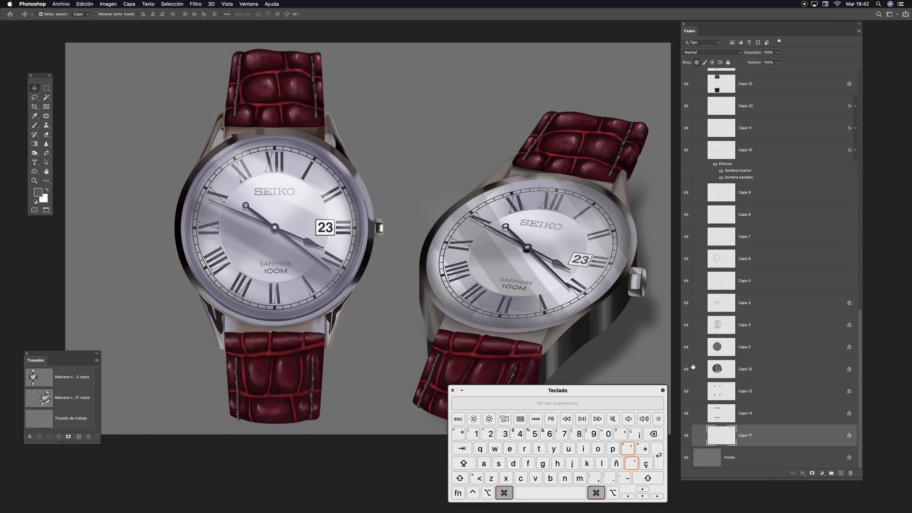
{"action": "key", "text": "super+z"}
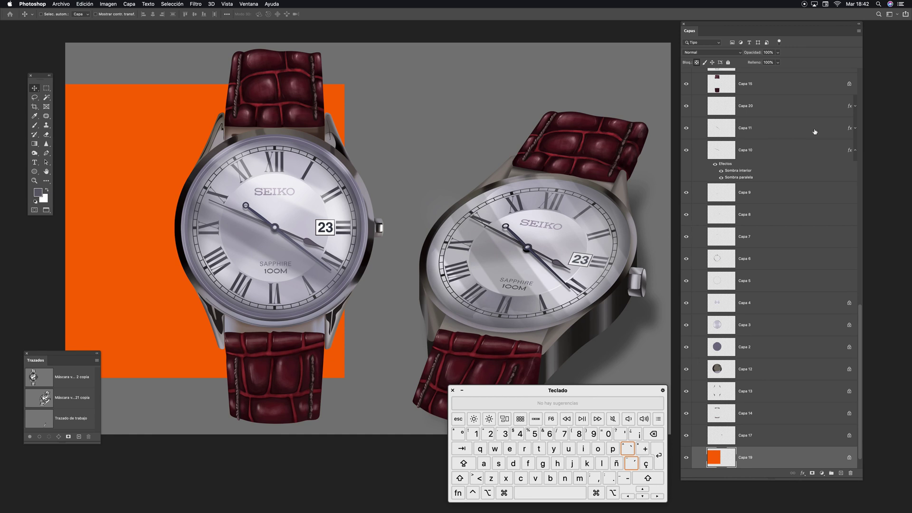
Step: Hide and show Grupo 2 to check which layers make up the front-facing watch
{"action": "left_click_drag", "start_coordinate": [860, 322], "coordinate": [860, 264]}
{"action": "left_click", "coordinate": [686, 126]}
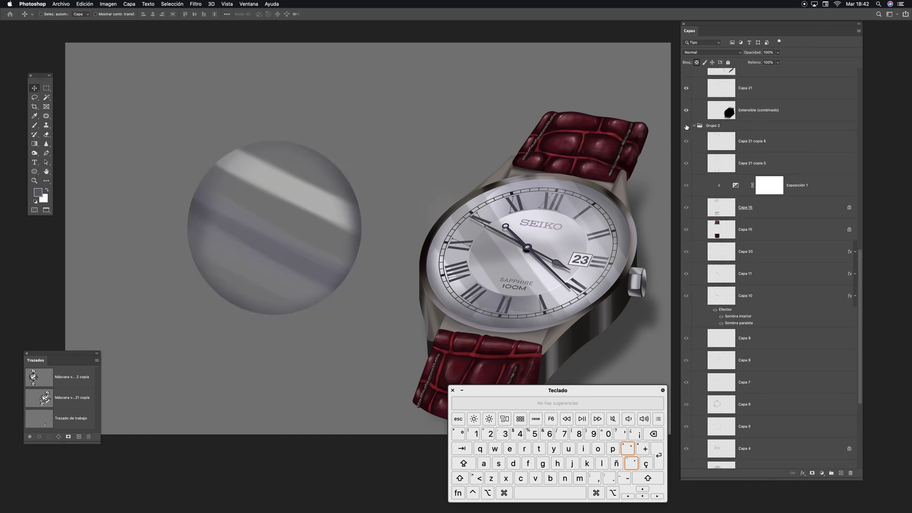
{"action": "left_click", "coordinate": [687, 126]}
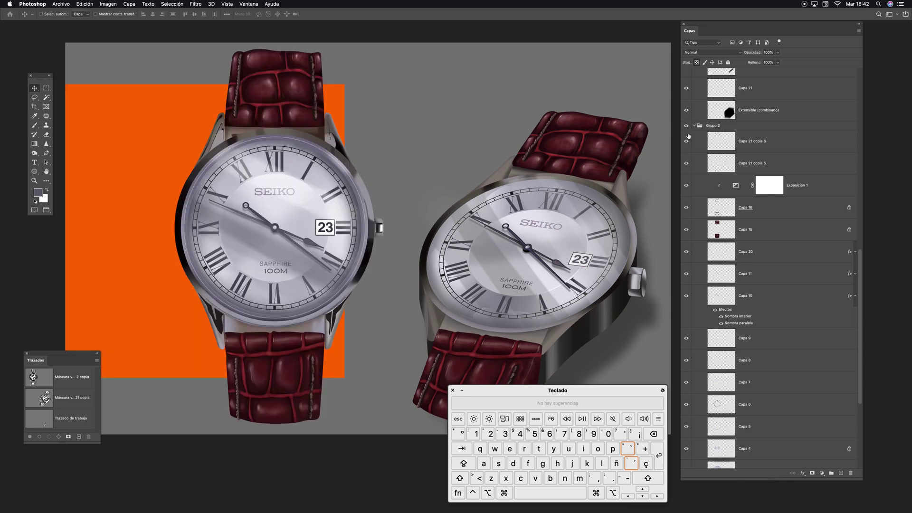
Step: Select the front watch's dial layer, Capa 3, and move it up the stack above the numerals and logo layers
{"action": "key", "text": "super"}
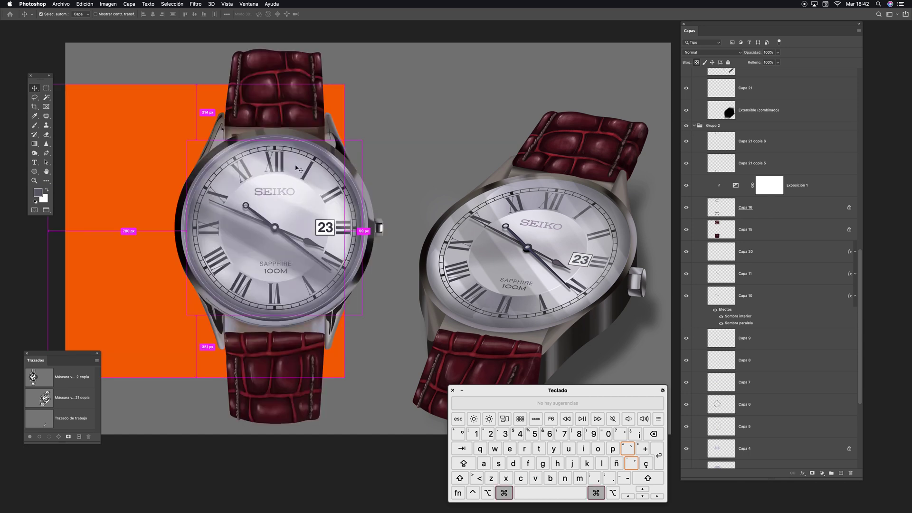
{"action": "left_click", "coordinate": [299, 169], "text": "super"}
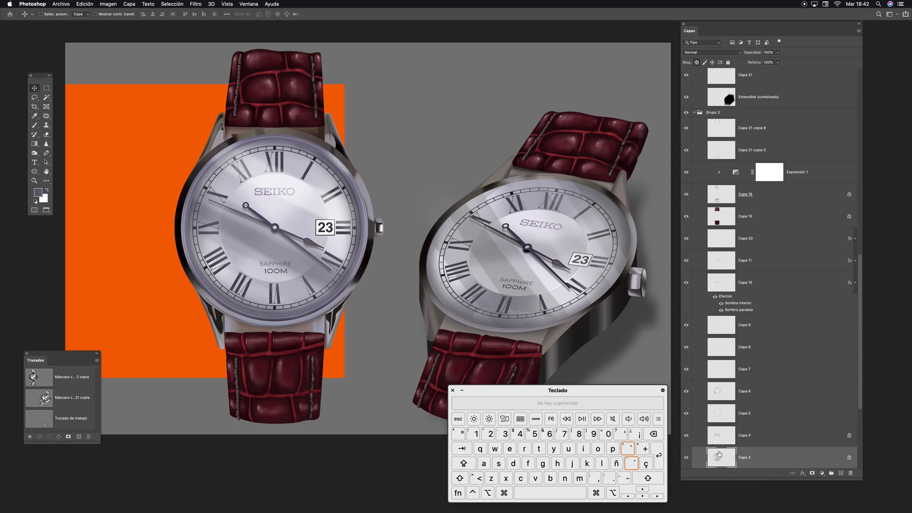
{"action": "left_click_drag", "start_coordinate": [719, 455], "coordinate": [725, 357]}
{"action": "left_click_drag", "start_coordinate": [860, 276], "coordinate": [853, 352]}
{"action": "left_click_drag", "start_coordinate": [719, 193], "coordinate": [727, 175]}
Step: Undo the reordering of Capa 3 so it sits directly below Capa 4 in Grupo 2
{"action": "key", "text": "super+z"}
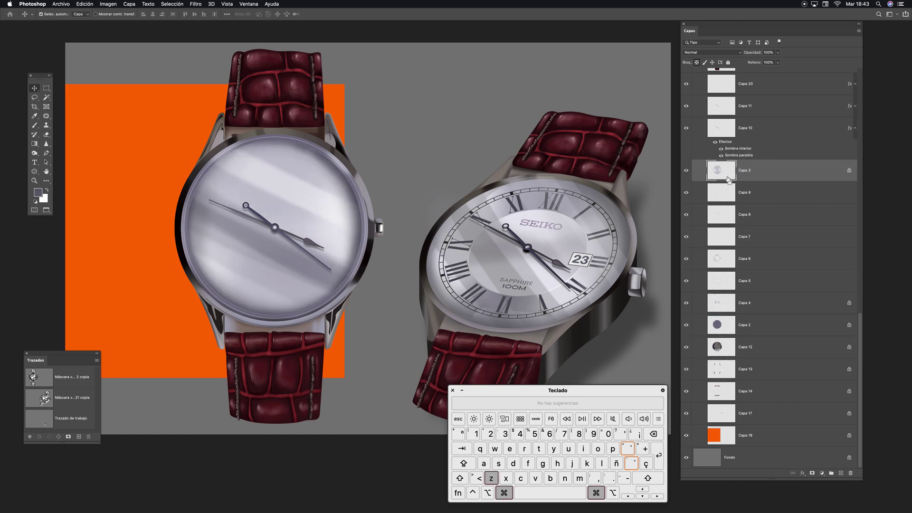
{"action": "key", "text": "super+z"}
{"action": "key", "text": "super+z"}
{"action": "key", "text": "super+z"}
{"action": "key", "text": "super+z"}
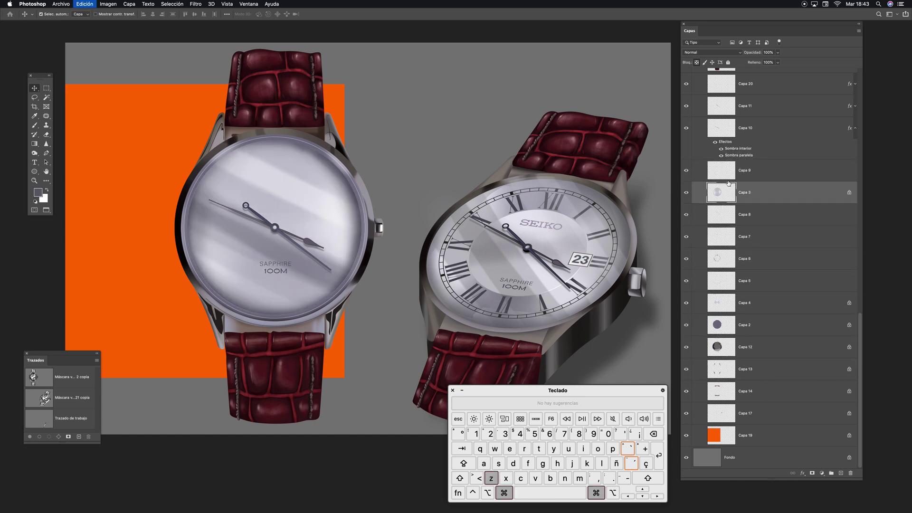
{"action": "key", "text": "super+z"}
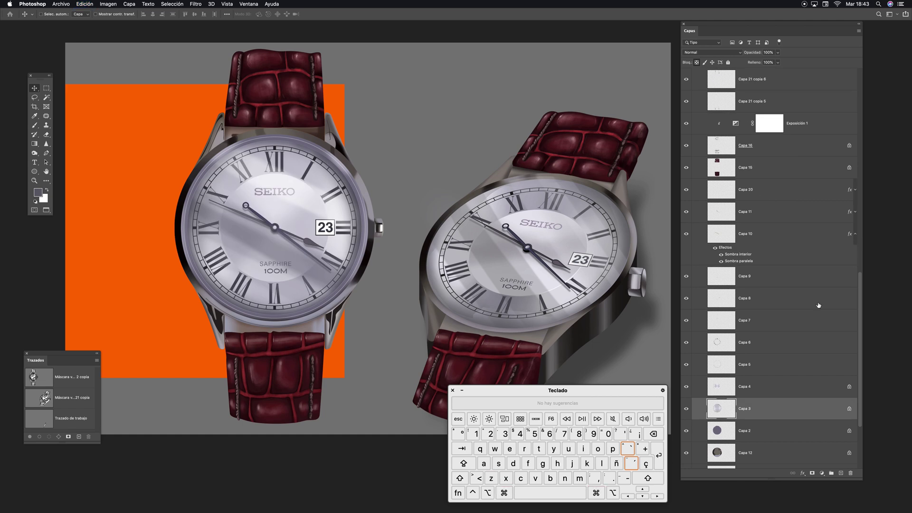
Step: Collapse Grupo 2 and move the Capa 41 glass layer down the stack to directly above that group
{"action": "left_click_drag", "start_coordinate": [860, 350], "coordinate": [855, 319]}
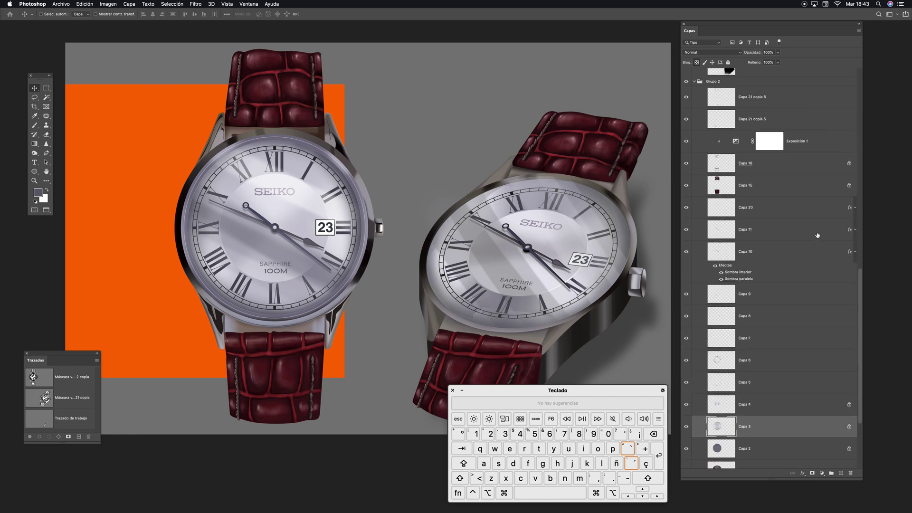
{"action": "left_click", "coordinate": [693, 83]}
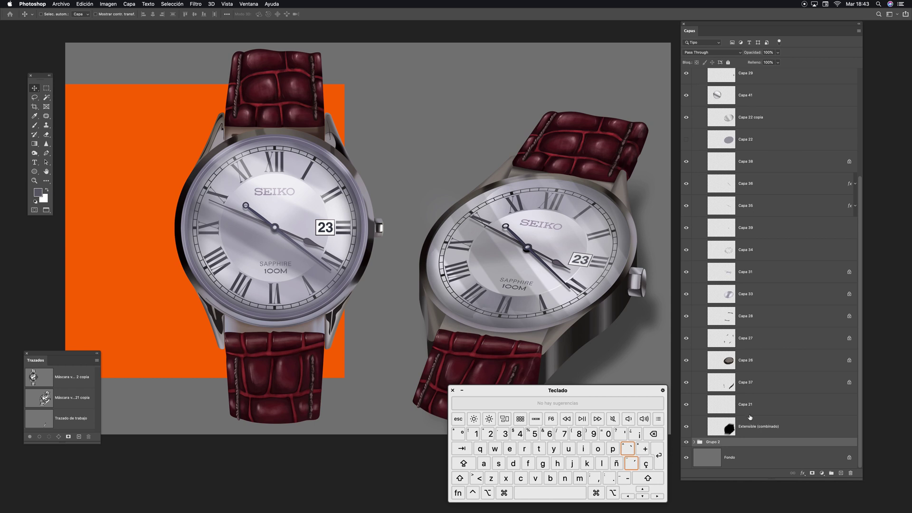
{"action": "scroll", "coordinate": [861, 204], "scroll_direction": "up", "scroll_amount": 1}
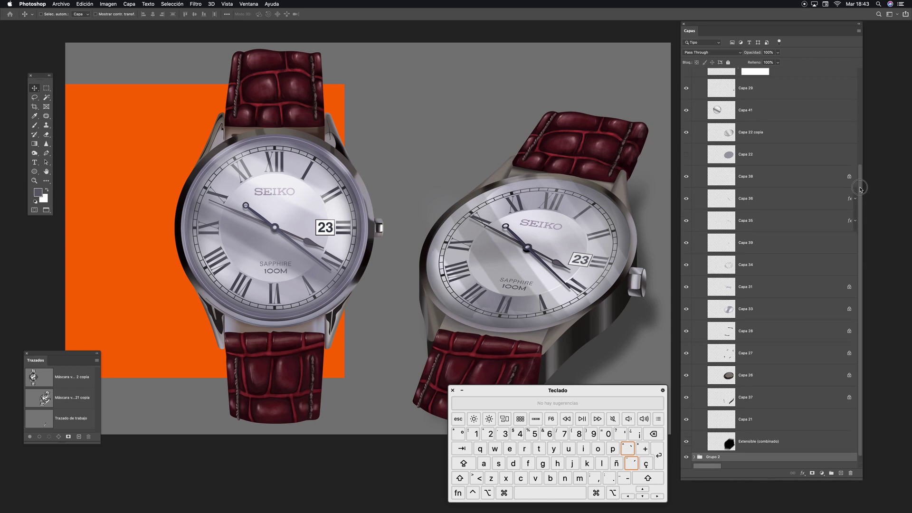
{"action": "left_click", "coordinate": [686, 111]}
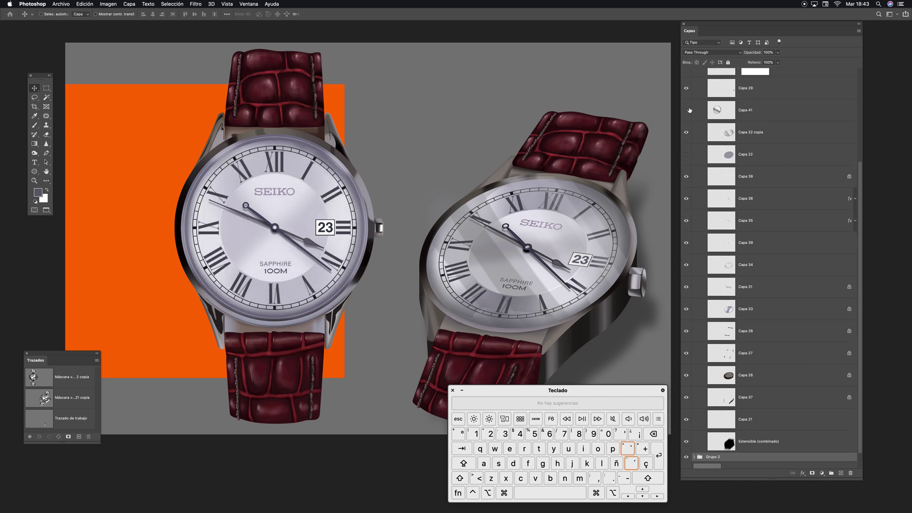
{"action": "left_click", "coordinate": [687, 111]}
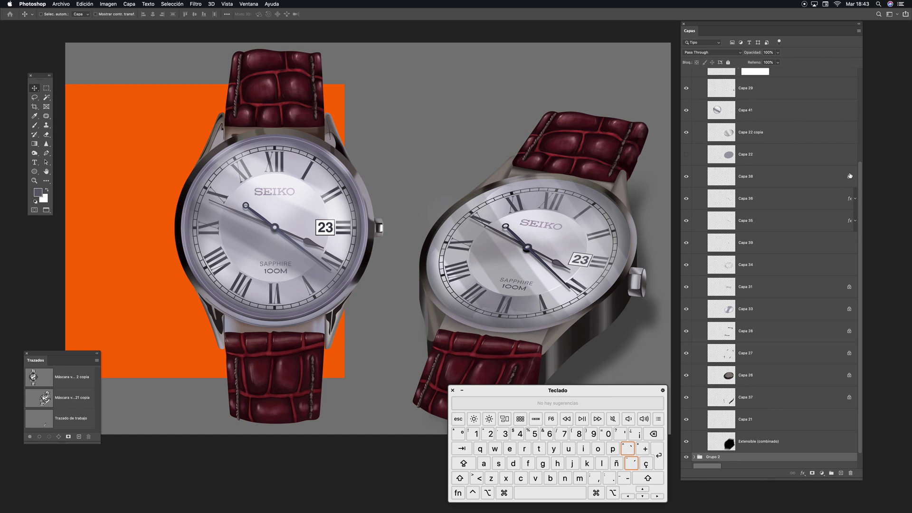
{"action": "mouse_move", "coordinate": [861, 176]}
{"action": "left_mouse_down"}
{"action": "mouse_move", "coordinate": [858, 137]}
{"action": "mouse_move", "coordinate": [861, 187]}
{"action": "left_mouse_up"}
{"action": "left_click_drag", "start_coordinate": [726, 97], "coordinate": [737, 435]}
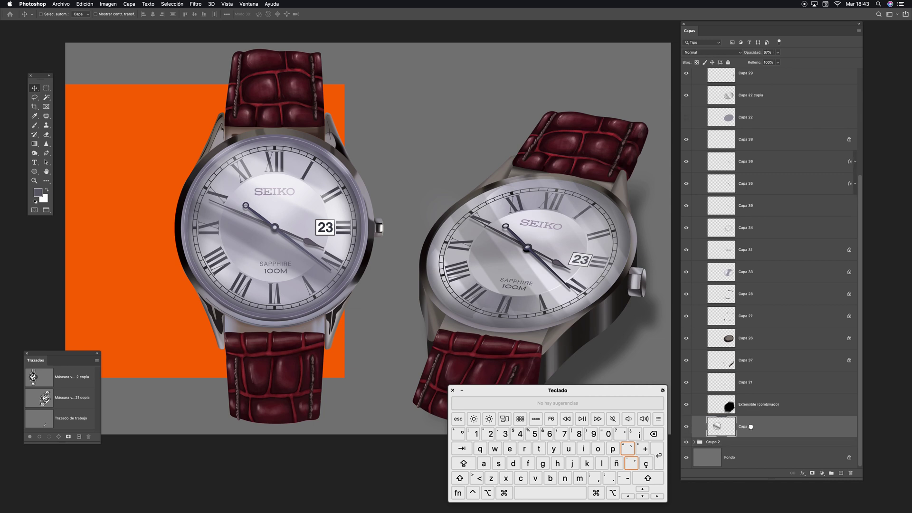
Step: Move the Capa 41 glass layer into Grupo 2 as its topmost layer, above Capa 21 copia 6, and collapse the group
{"action": "left_click", "coordinate": [695, 442]}
{"action": "left_click_drag", "start_coordinate": [862, 262], "coordinate": [863, 315]}
{"action": "left_click_drag", "start_coordinate": [719, 313], "coordinate": [722, 327]}
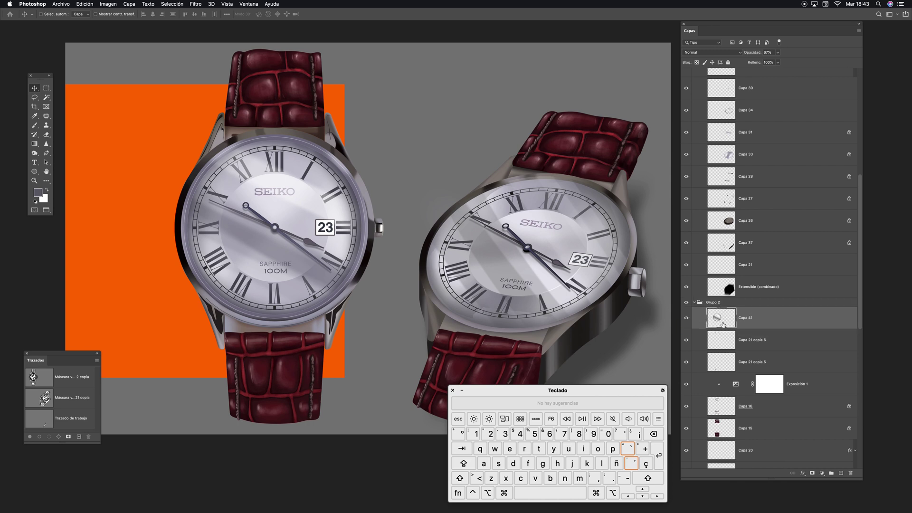
{"action": "left_click", "coordinate": [694, 302]}
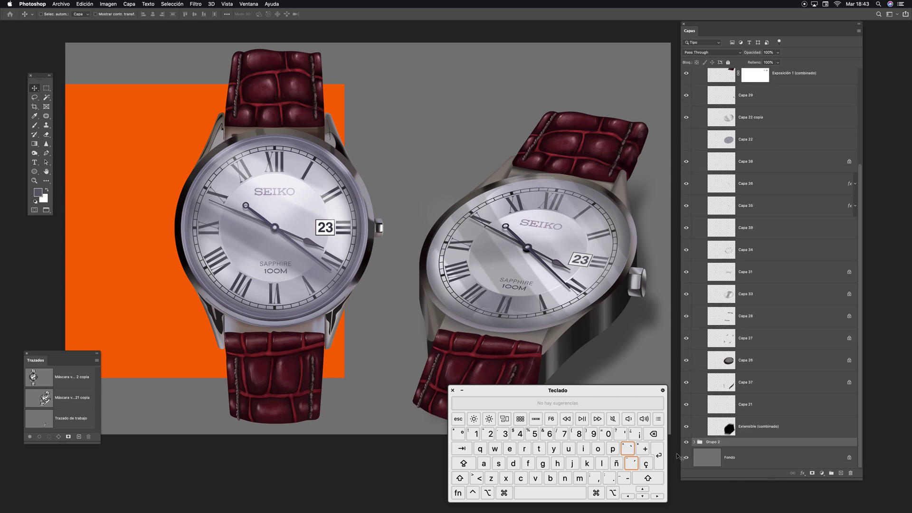
Step: Collapse Grupo 1 and hide and show each watch group to check that it contains its complete watch
{"action": "left_click", "coordinate": [685, 442]}
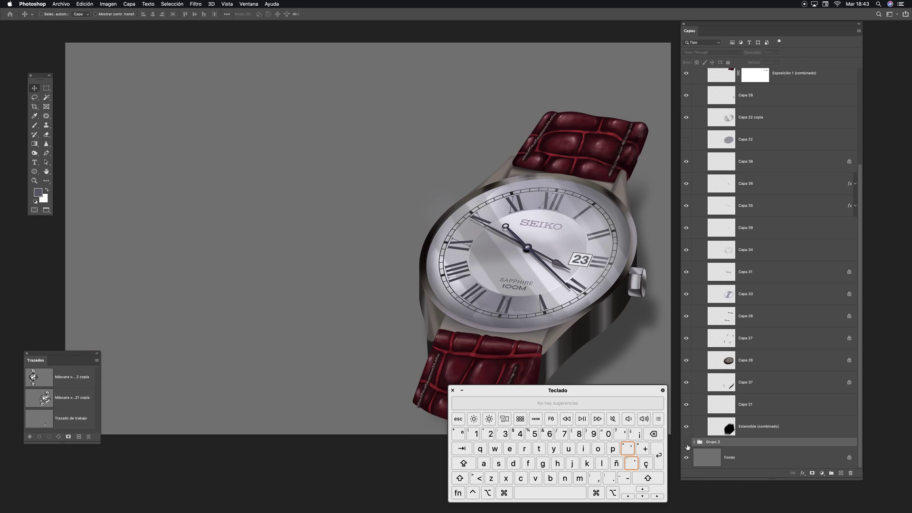
{"action": "left_click", "coordinate": [686, 442]}
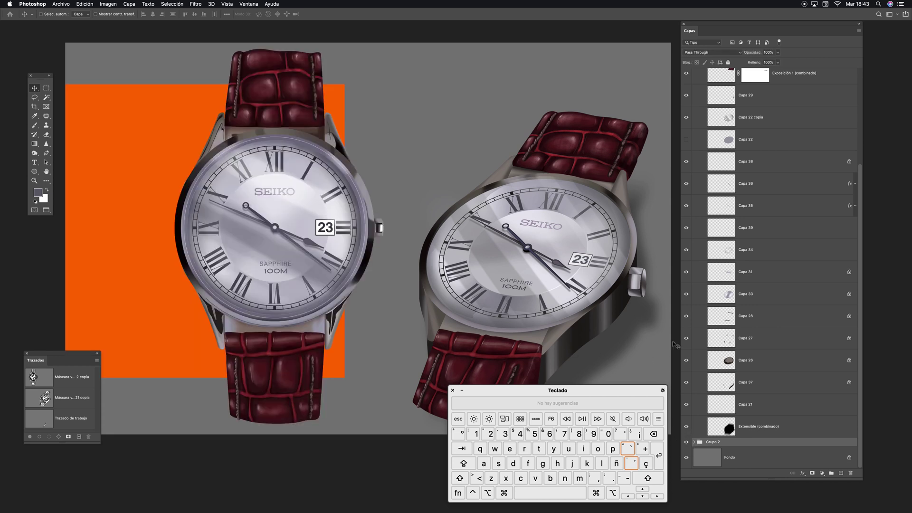
{"action": "scroll", "coordinate": [738, 102], "scroll_direction": "up", "scroll_amount": 5}
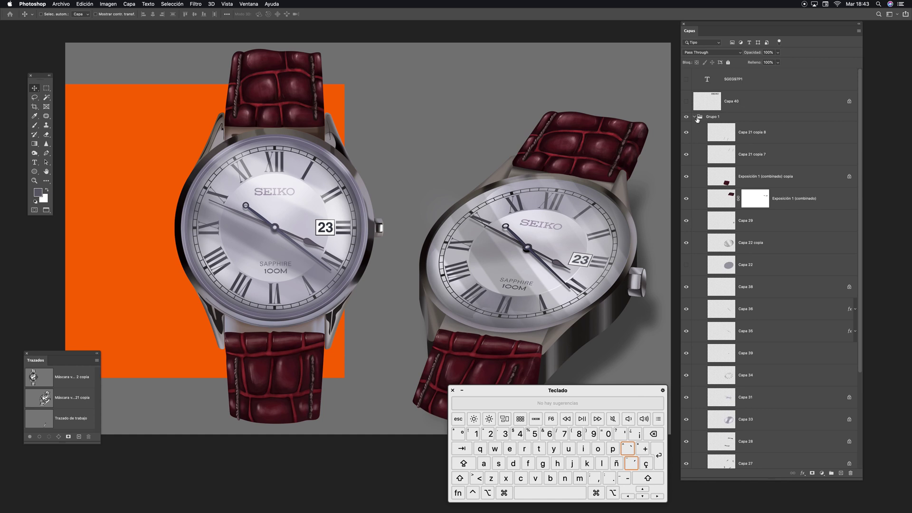
{"action": "left_click", "coordinate": [695, 117]}
{"action": "left_click", "coordinate": [686, 117]}
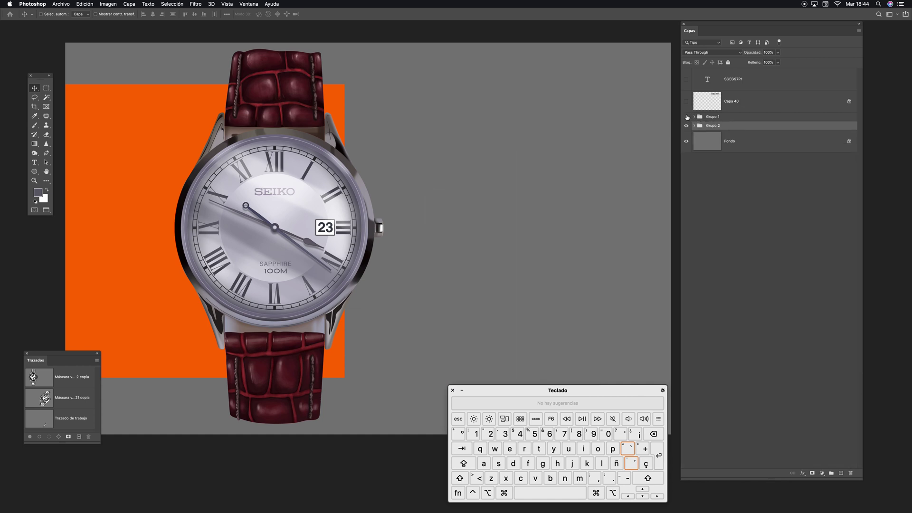
{"action": "left_click", "coordinate": [685, 116]}
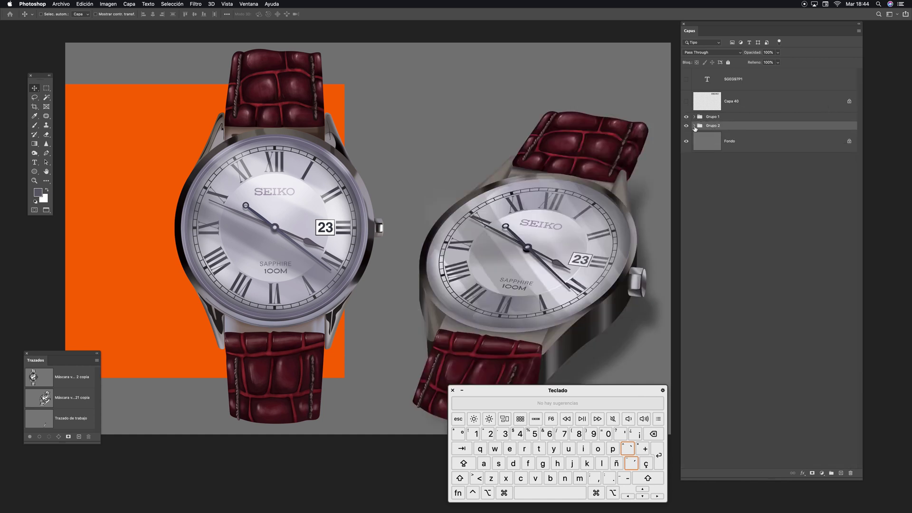
Step: Select the layers from Capa 17 up to Capa 41 in Grupo 2 and stamp them into one new merged layer
{"action": "left_click", "coordinate": [694, 126]}
{"action": "left_click_drag", "start_coordinate": [862, 118], "coordinate": [867, 276]}
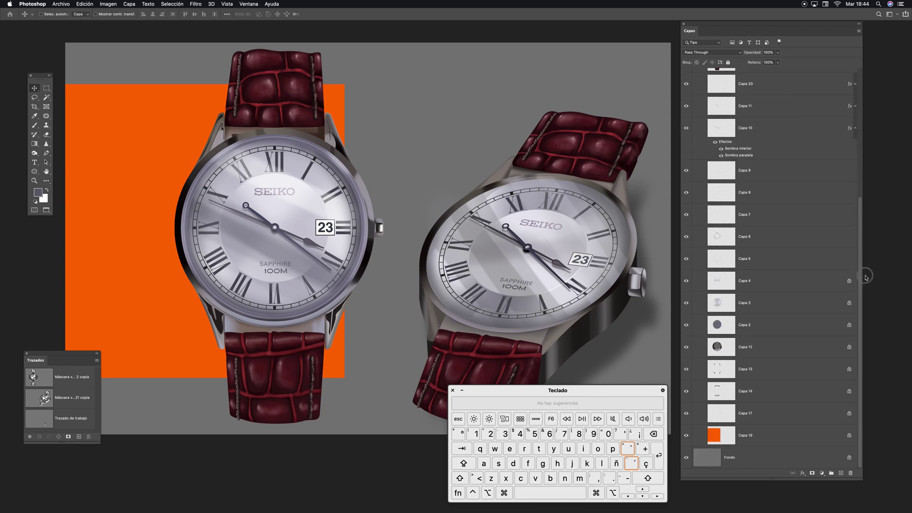
{"action": "left_click", "coordinate": [725, 415]}
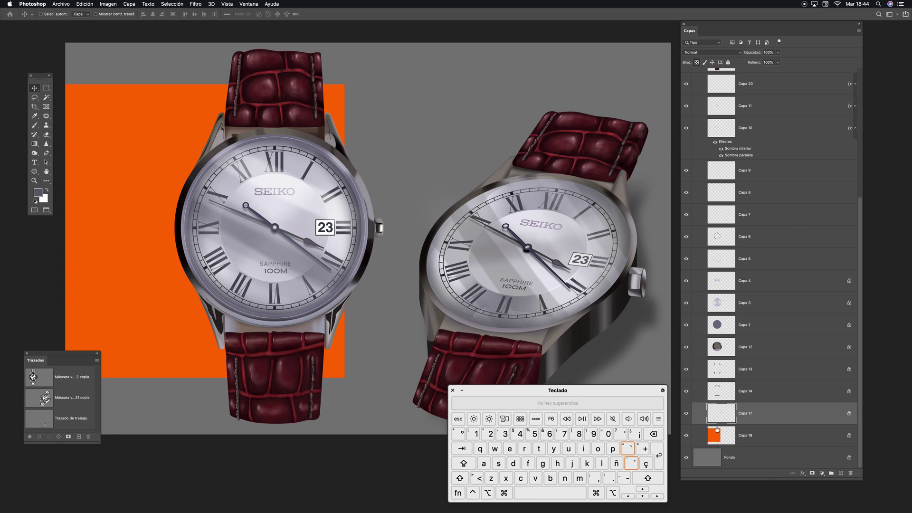
{"action": "scroll", "coordinate": [855, 280], "scroll_direction": "up", "scroll_amount": 8}
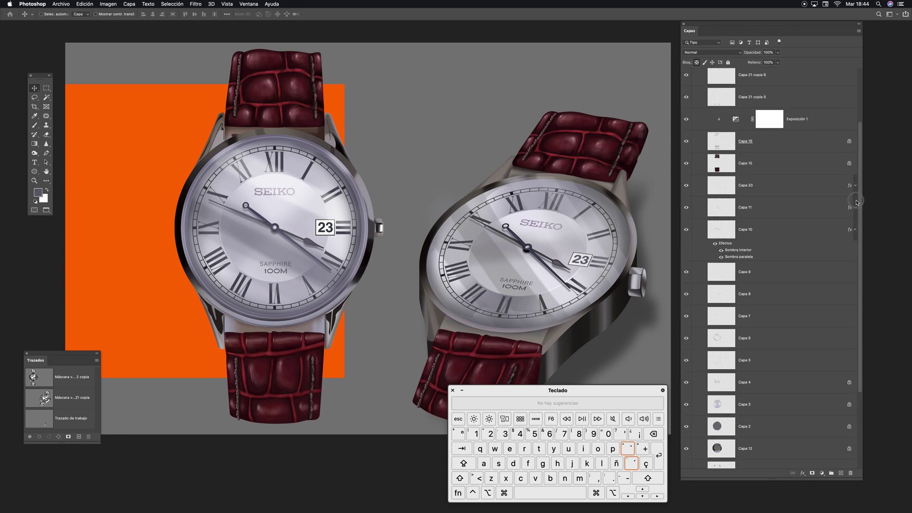
{"action": "left_click", "coordinate": [716, 141], "text": "shift"}
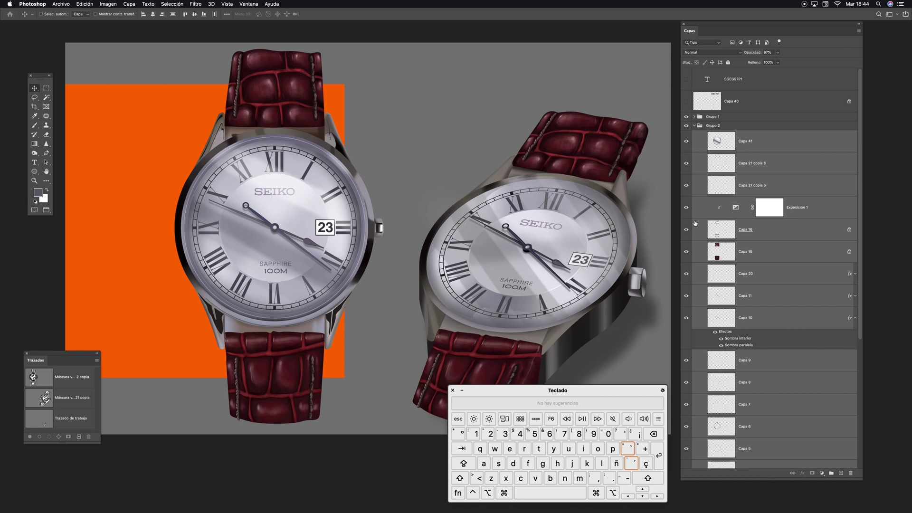
{"action": "key", "text": "super+alt"}
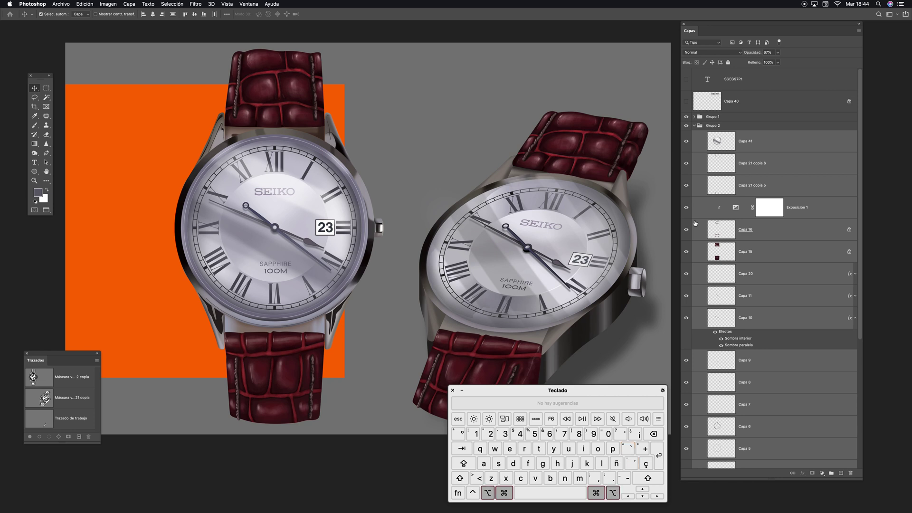
{"action": "key", "text": "super+alt+e"}
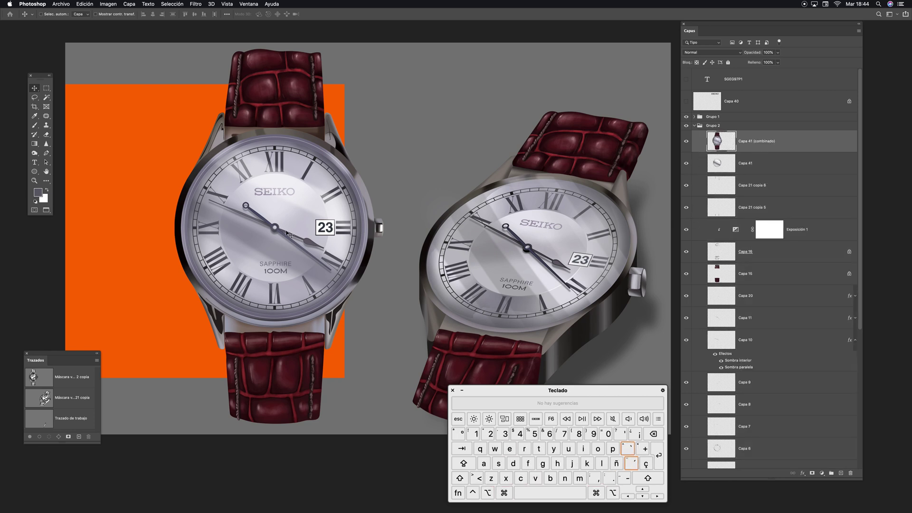
Step: Lock the merged layer's transparent pixels and fill it with a darker blue-grey foreground colour to make a solid watch silhouette
{"action": "left_click_drag", "start_coordinate": [344, 229], "coordinate": [236, 169]}
{"action": "key", "text": "super+z"}
{"action": "left_click", "coordinate": [696, 62]}
{"action": "left_click", "coordinate": [39, 193]}
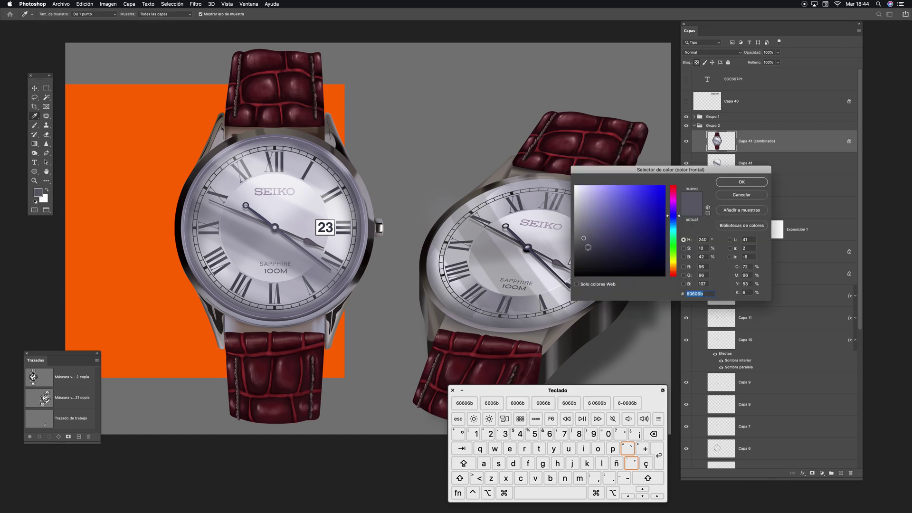
{"action": "left_click", "coordinate": [589, 254]}
{"action": "left_click", "coordinate": [741, 181]}
{"action": "key", "text": "v"}
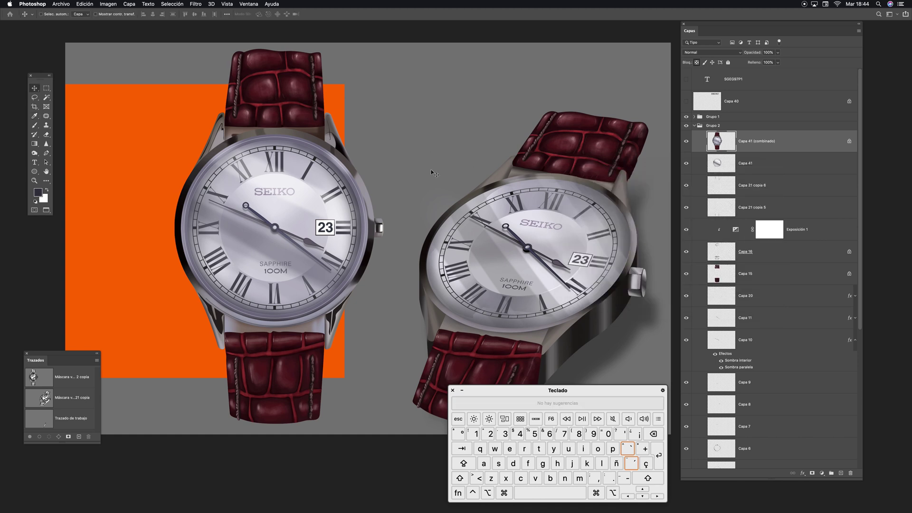
{"action": "key", "text": "alt+BackSpace"}
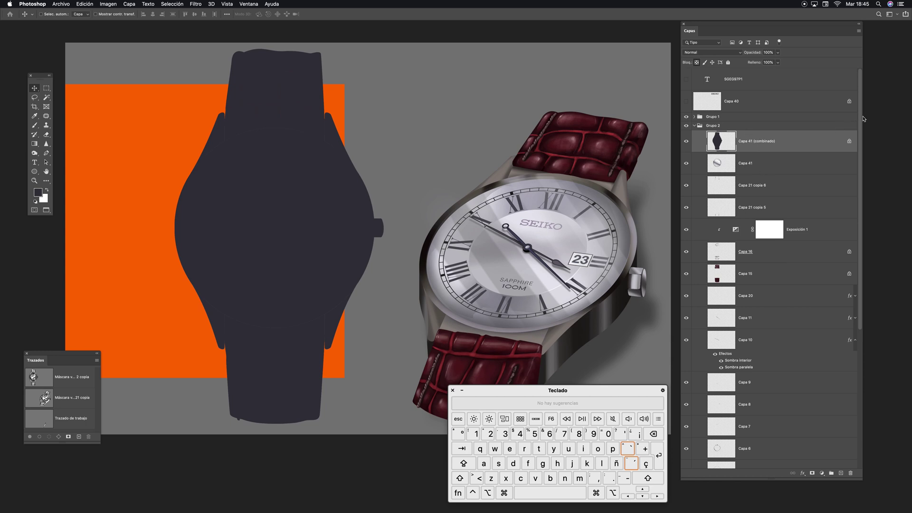
Step: Move the silhouette layer down the stack to between Capa 17 and the orange Capa 19 in Grupo 2
{"action": "scroll", "coordinate": [845, 142], "scroll_direction": "down", "scroll_amount": 2}
{"action": "left_click_drag", "start_coordinate": [733, 97], "coordinate": [737, 414]}
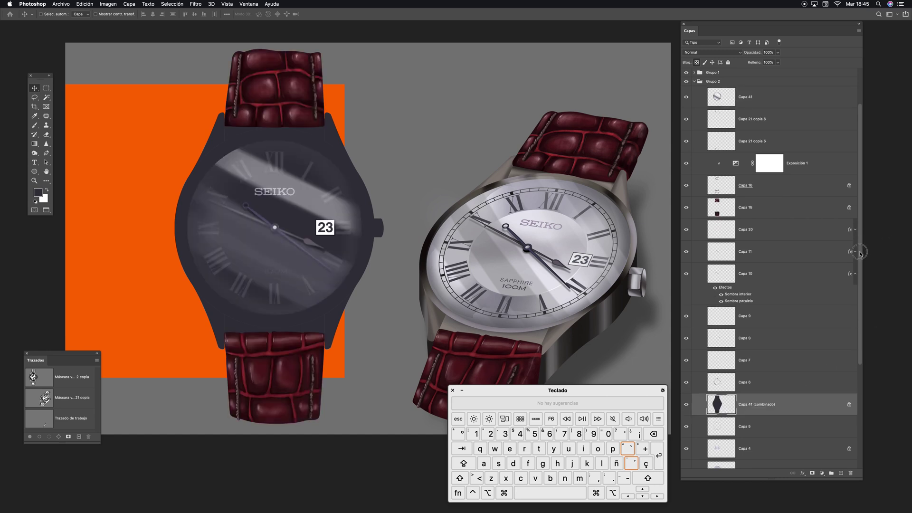
{"action": "left_click_drag", "start_coordinate": [860, 253], "coordinate": [861, 355]}
{"action": "left_click_drag", "start_coordinate": [721, 237], "coordinate": [733, 424]}
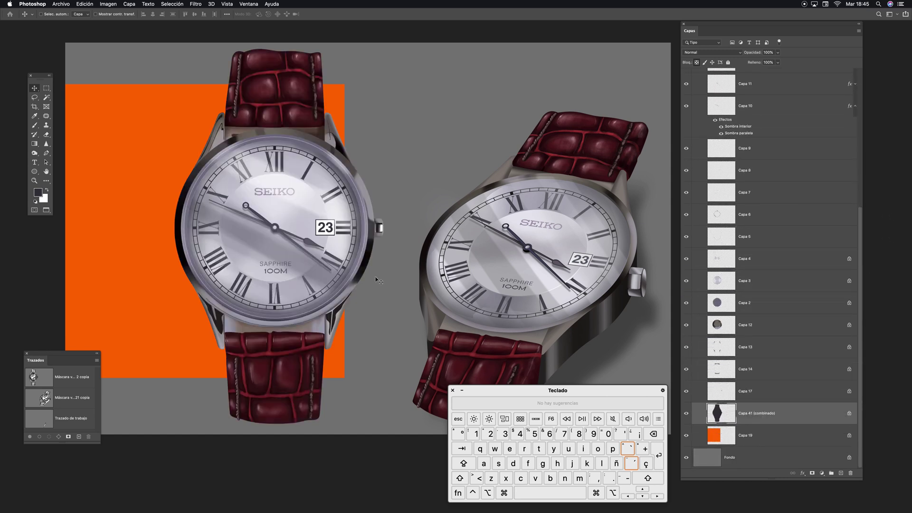
Step: Offset the silhouette to the left behind the front watch and scale it proportionally to about 95.7%
{"action": "left_click_drag", "start_coordinate": [296, 178], "coordinate": [280, 180]}
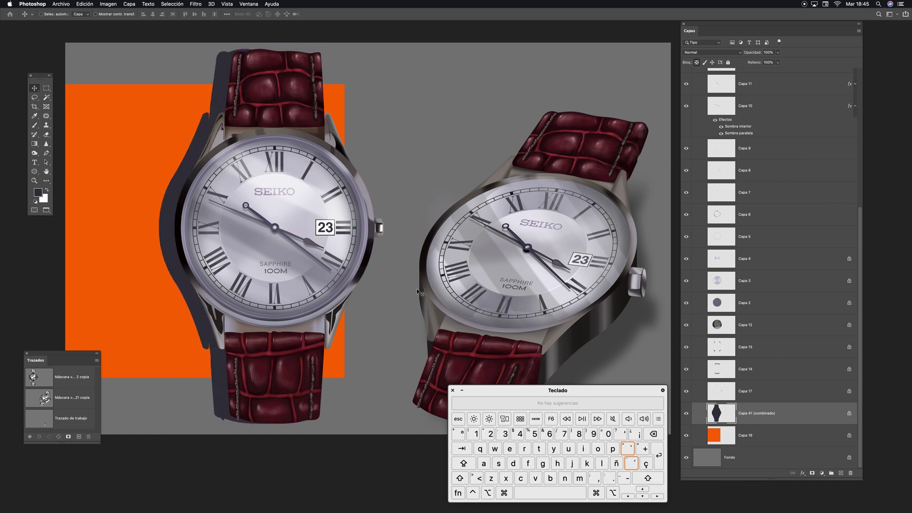
{"action": "key", "text": "super+t"}
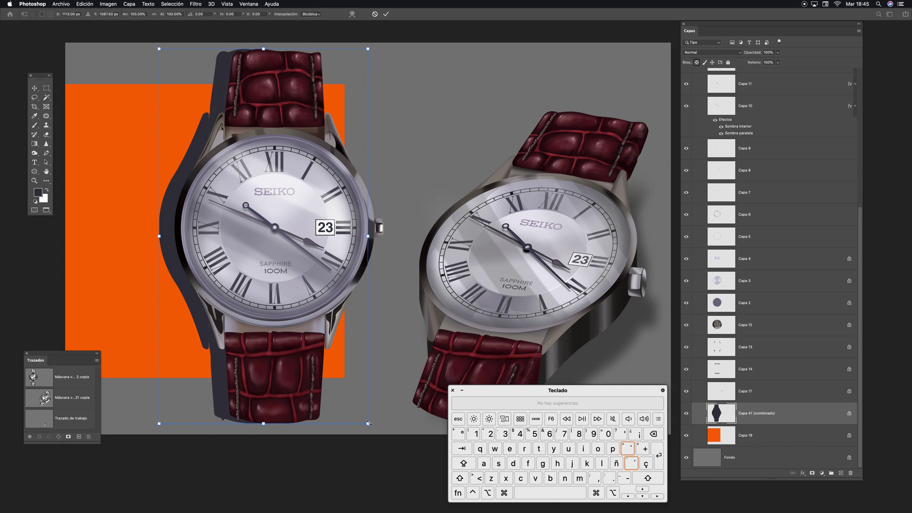
{"action": "left_click_drag", "start_coordinate": [368, 423], "coordinate": [363, 415]}
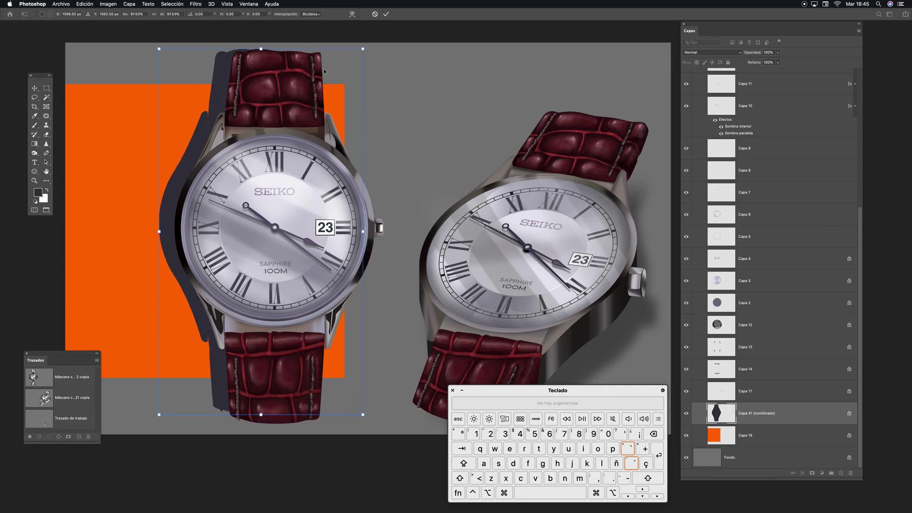
{"action": "key", "text": "shift"}
{"action": "left_click_drag", "start_coordinate": [359, 50], "coordinate": [357, 56]}
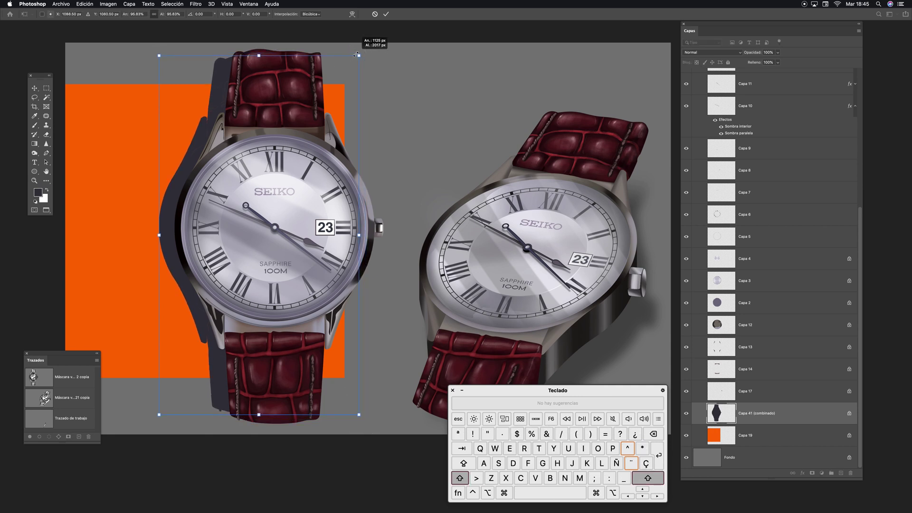
{"action": "left_click_drag", "start_coordinate": [225, 228], "coordinate": [221, 227]}
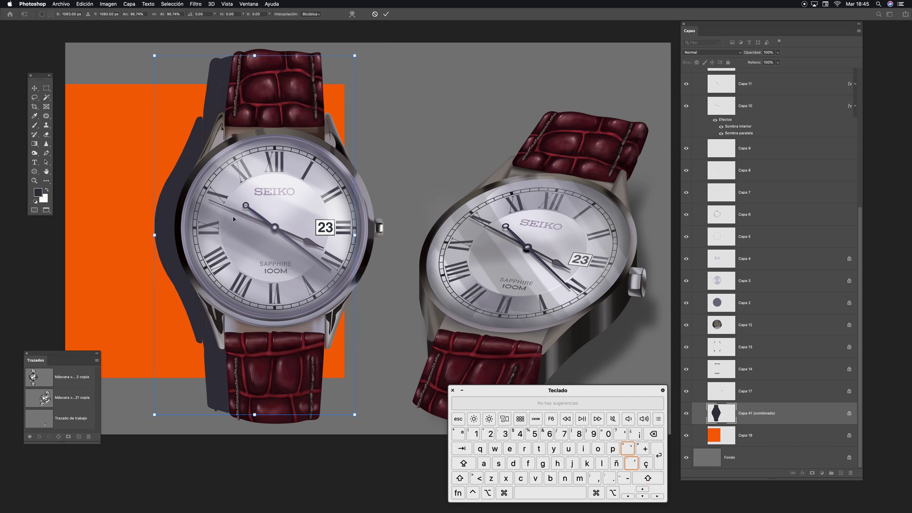
{"action": "key", "text": "Return"}
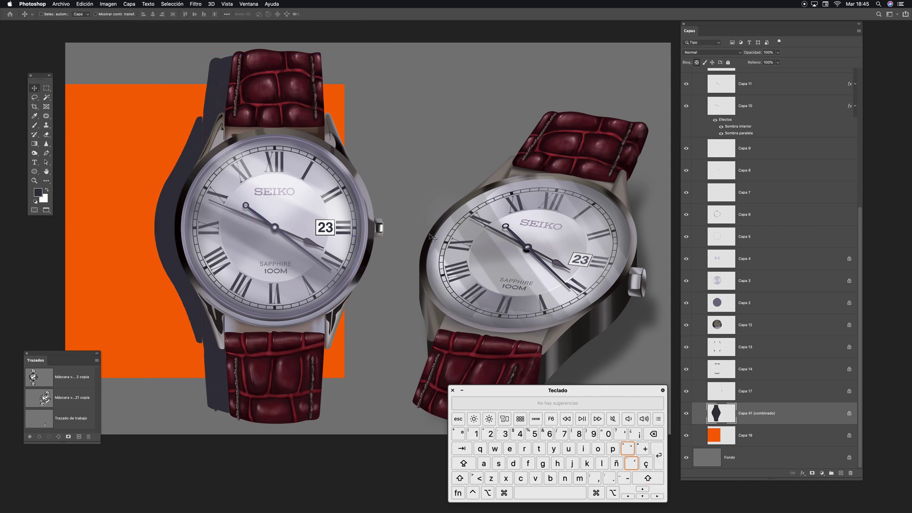
{"action": "left_click", "coordinate": [194, 5]}
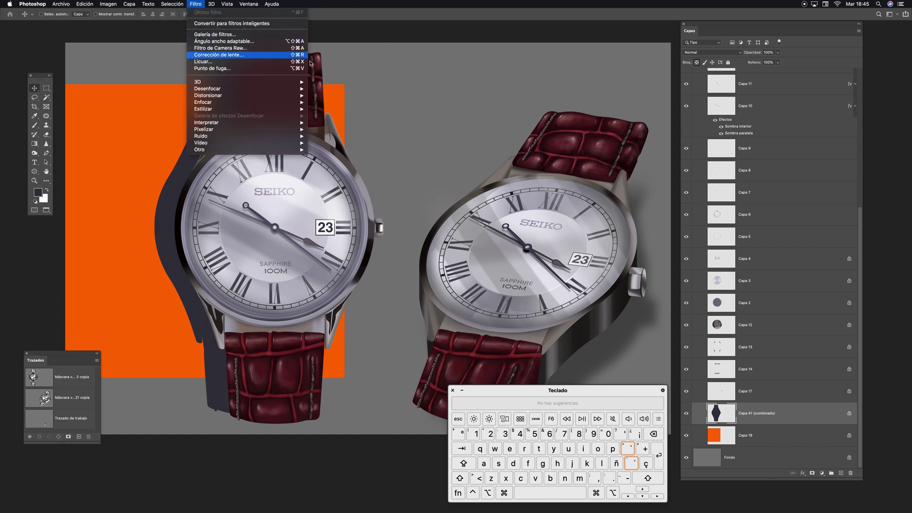
{"action": "mouse_move", "coordinate": [267, 91]}
{"action": "left_click", "coordinate": [352, 136]}
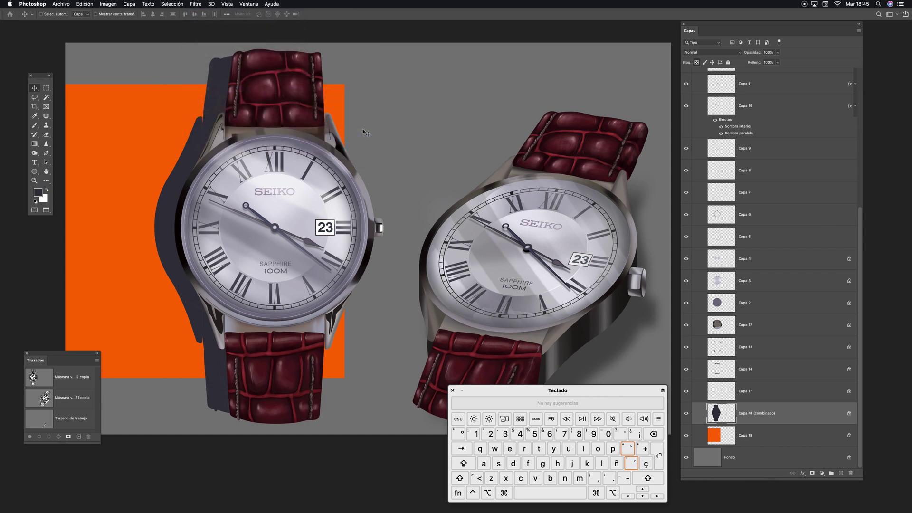
{"action": "left_click_drag", "start_coordinate": [512, 43], "coordinate": [493, 44]}
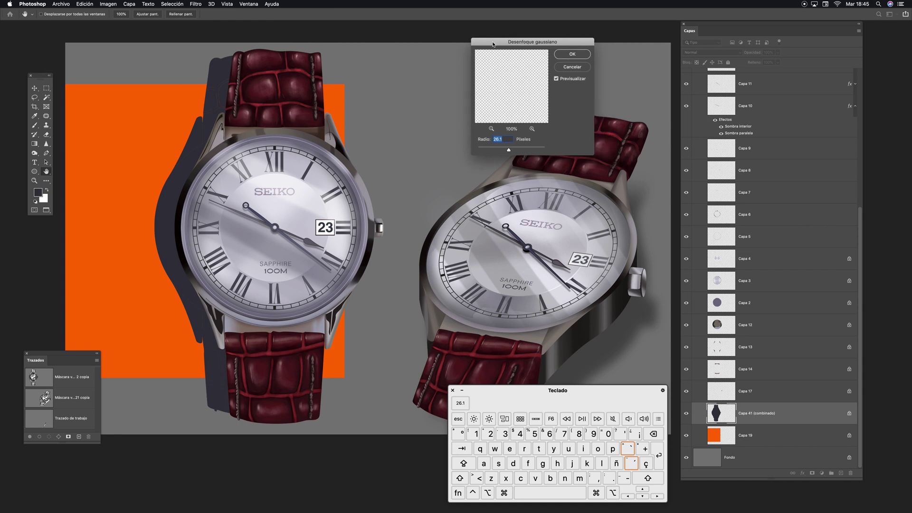
{"action": "left_click_drag", "start_coordinate": [513, 151], "coordinate": [536, 150]}
{"action": "left_click", "coordinate": [574, 68]}
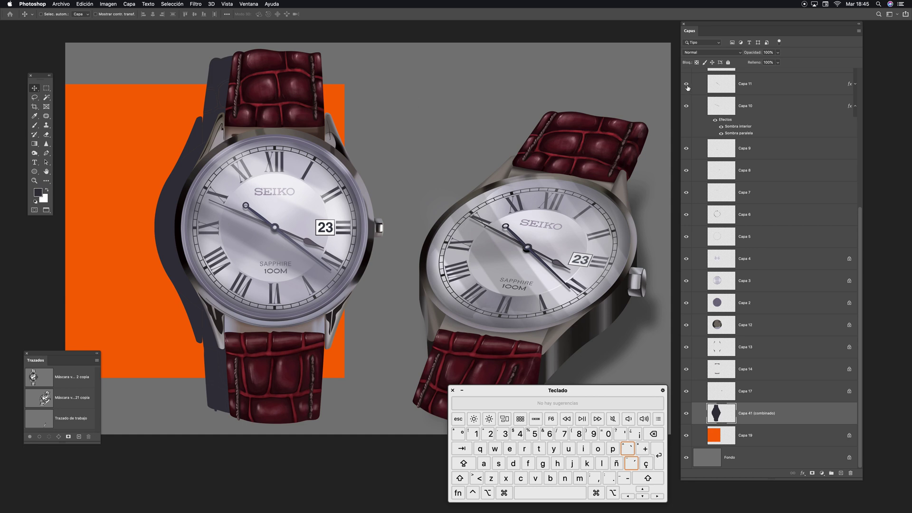
Step: Soften the silhouette's edges with a Gaussian blur of 19 pixels radius
{"action": "left_click", "coordinate": [197, 6]}
{"action": "mouse_move", "coordinate": [247, 88]}
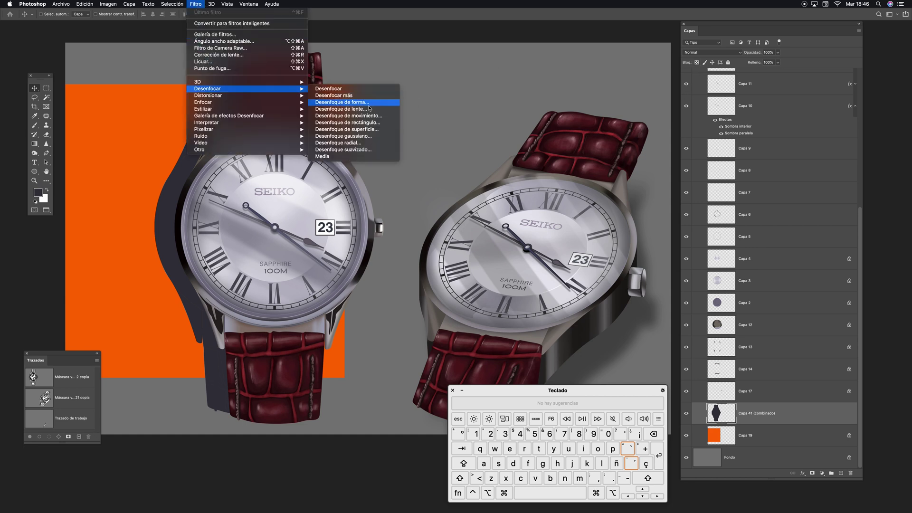
{"action": "left_click", "coordinate": [361, 137]}
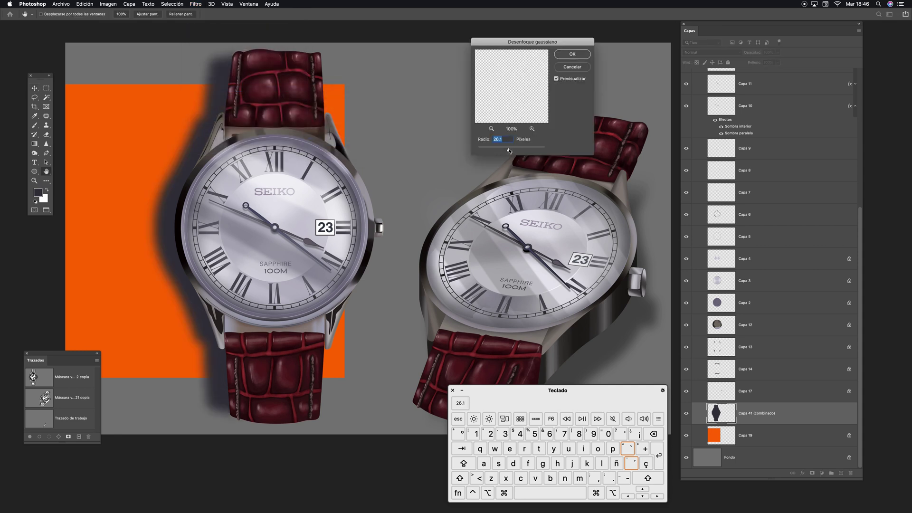
{"action": "mouse_move", "coordinate": [509, 150]}
{"action": "left_mouse_down"}
{"action": "mouse_move", "coordinate": [484, 152]}
{"action": "mouse_move", "coordinate": [499, 151]}
{"action": "left_mouse_up"}
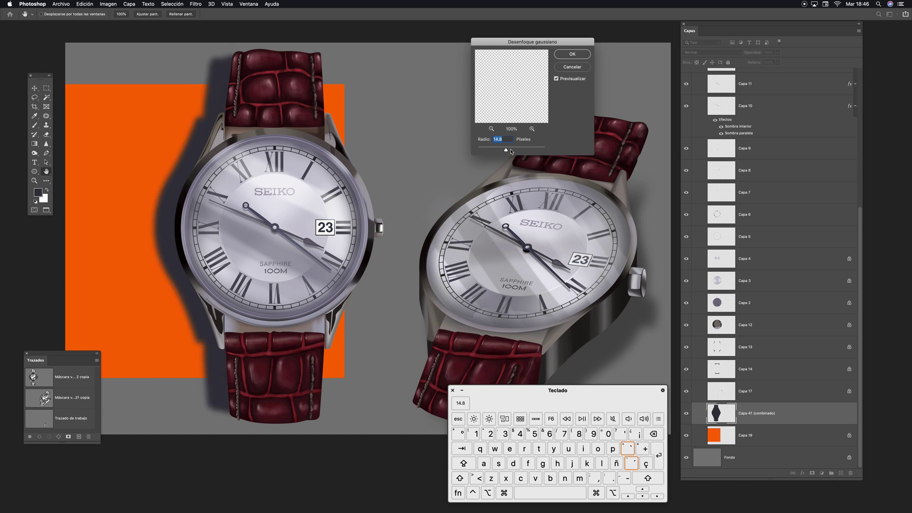
{"action": "left_click_drag", "start_coordinate": [506, 151], "coordinate": [505, 152]}
{"action": "left_click_drag", "start_coordinate": [505, 151], "coordinate": [507, 152]}
{"action": "left_click", "coordinate": [572, 54]}
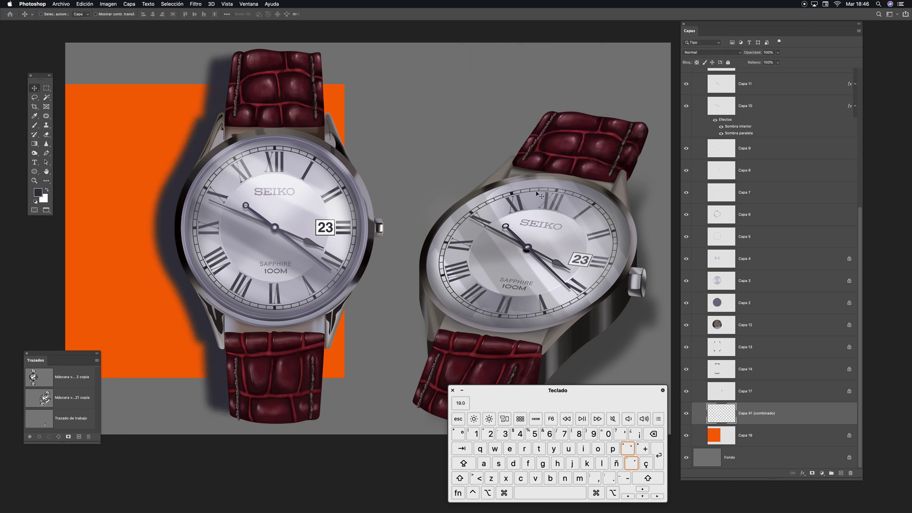
Step: Reduce the blurred shadow layer's opacity to 52%
{"action": "left_click", "coordinate": [777, 53]}
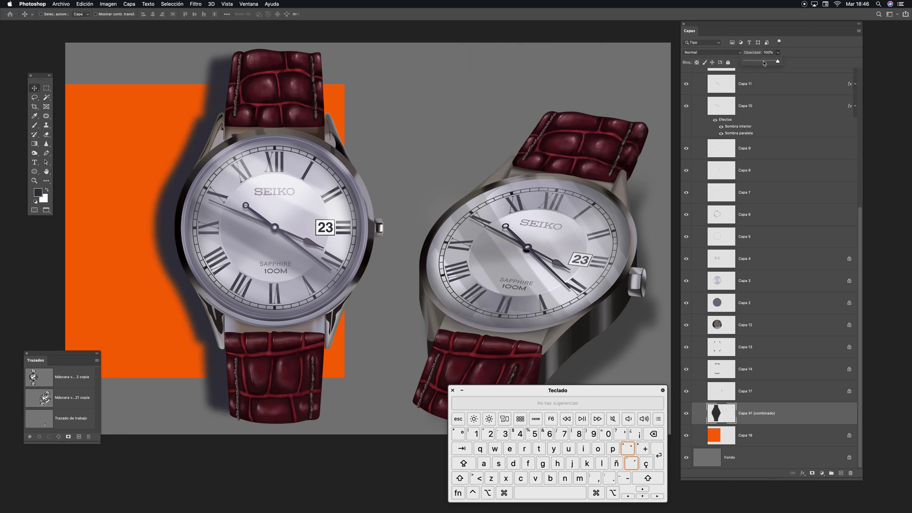
{"action": "left_click_drag", "start_coordinate": [764, 63], "coordinate": [761, 63]}
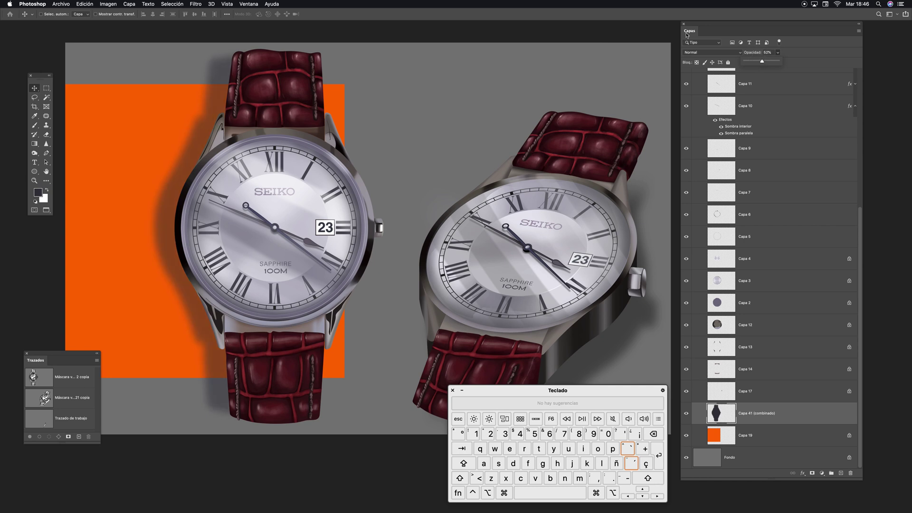
{"action": "left_click", "coordinate": [707, 55]}
{"action": "left_click", "coordinate": [693, 74]}
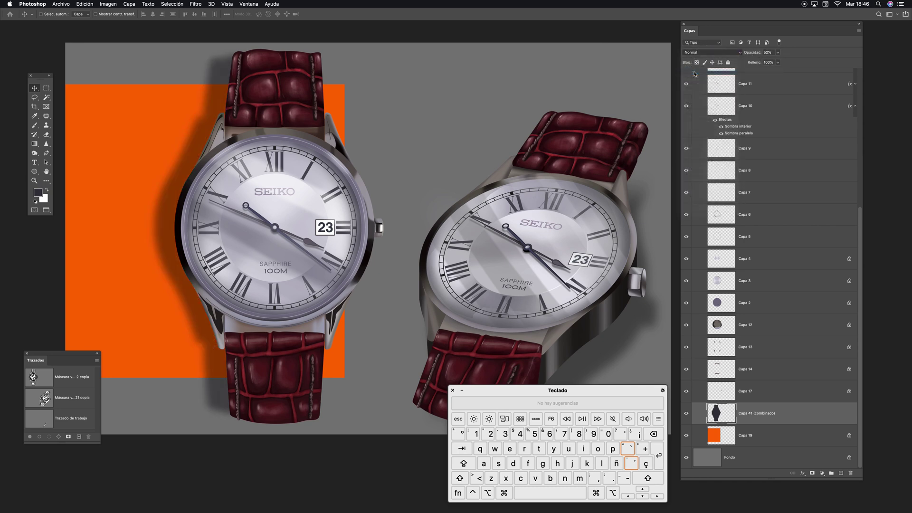
Step: Set the shadow layer's blend mode to Multiplicar and nudge the shadow slightly closer to the front-facing watch
{"action": "key", "text": "super+minus"}
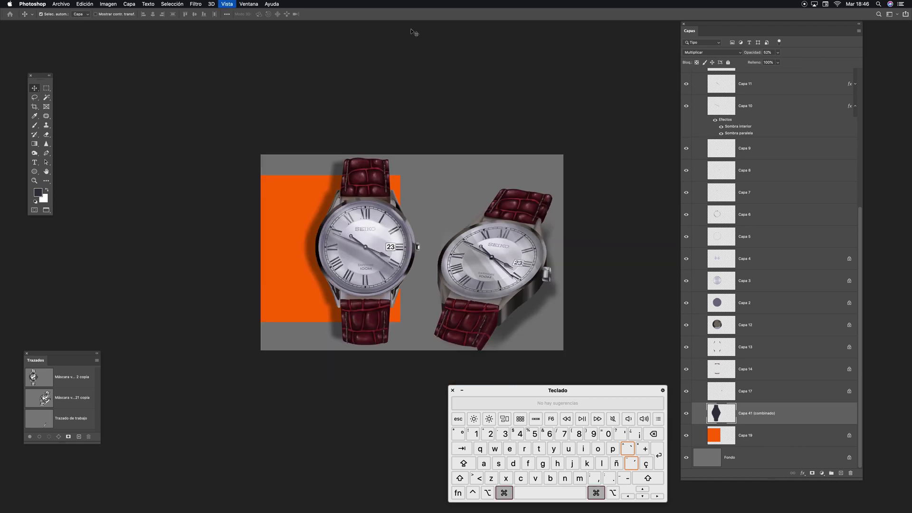
{"action": "key", "text": "v"}
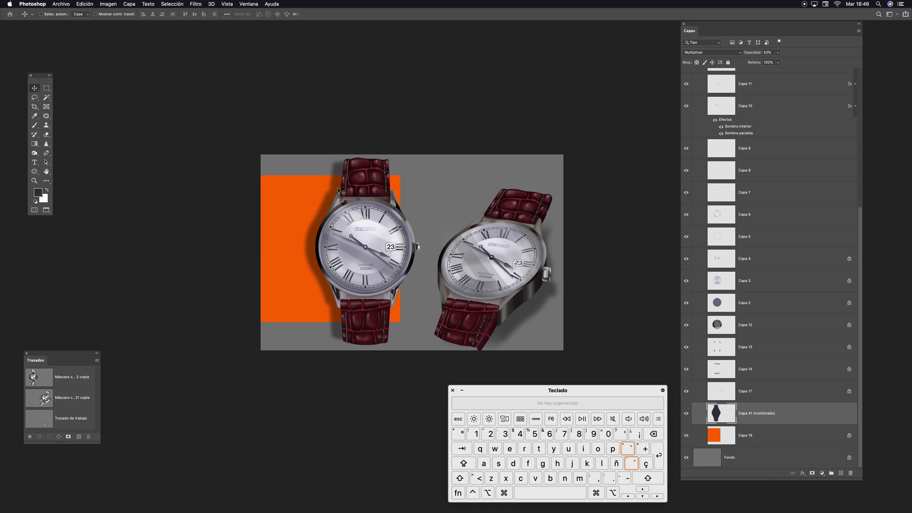
{"action": "mouse_move", "coordinate": [331, 213]}
{"action": "left_mouse_down"}
{"action": "mouse_move", "coordinate": [333, 235]}
{"action": "mouse_move", "coordinate": [323, 218]}
{"action": "mouse_move", "coordinate": [333, 215]}
{"action": "left_mouse_up"}
{"action": "left_click_drag", "start_coordinate": [335, 216], "coordinate": [335, 216]}
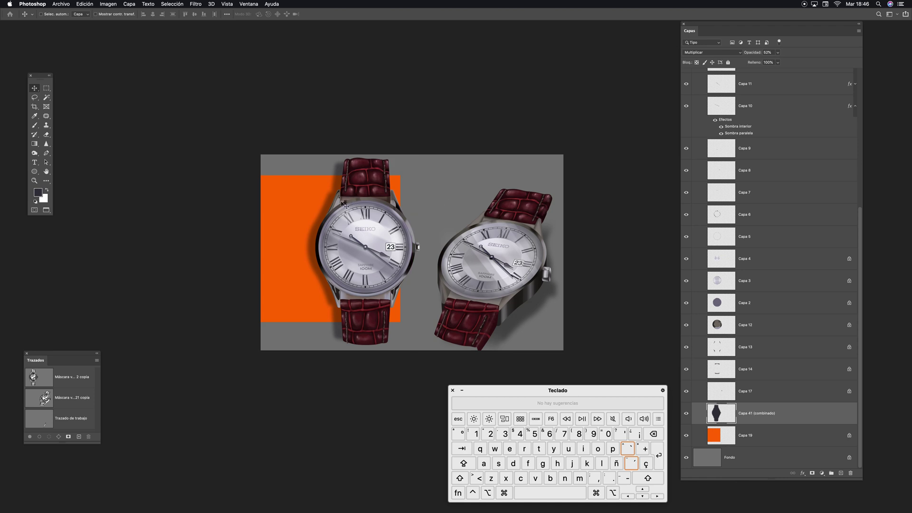
{"action": "key", "text": "super+plus"}
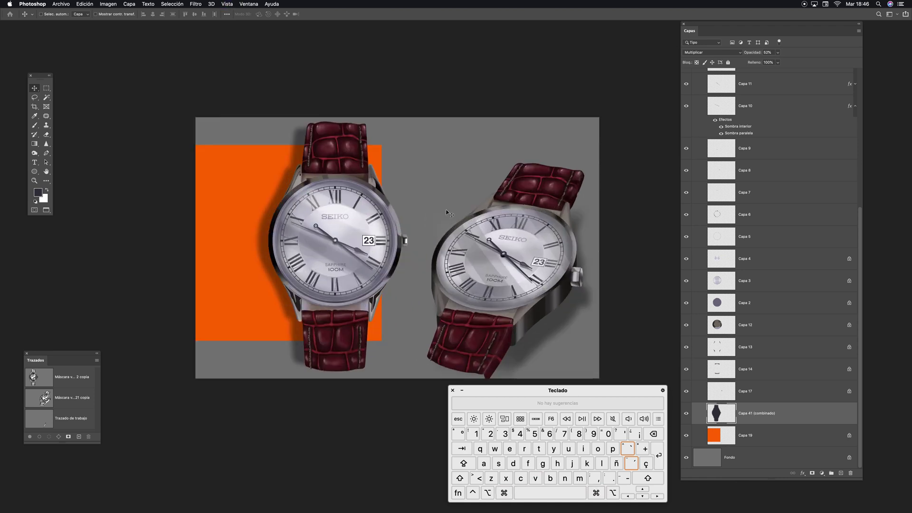
Step: Collapse Grupo 2 in the layer stack and select Grupo 1, the angled watch's group, checking its layers and leaving it collapsed
{"action": "left_click_drag", "start_coordinate": [504, 273], "coordinate": [447, 260]}
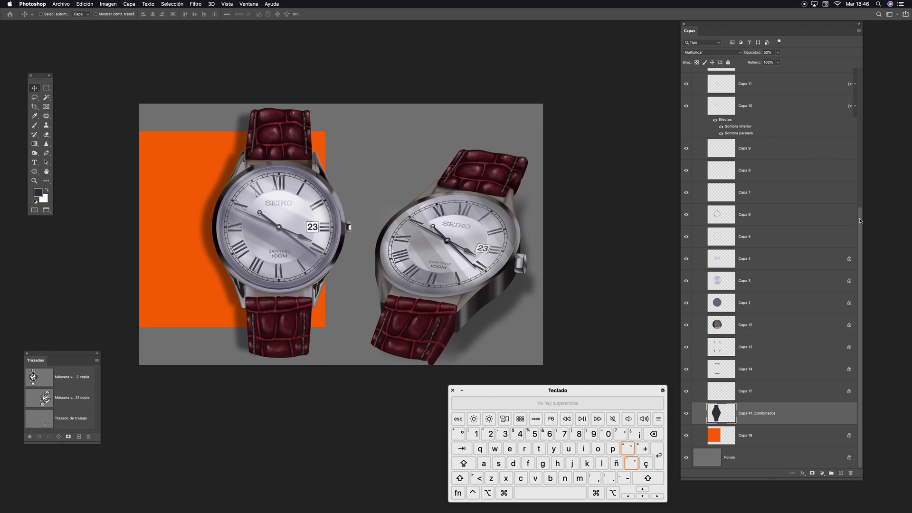
{"action": "scroll", "coordinate": [861, 220], "scroll_direction": "up", "scroll_amount": 10}
{"action": "left_click", "coordinate": [694, 127]}
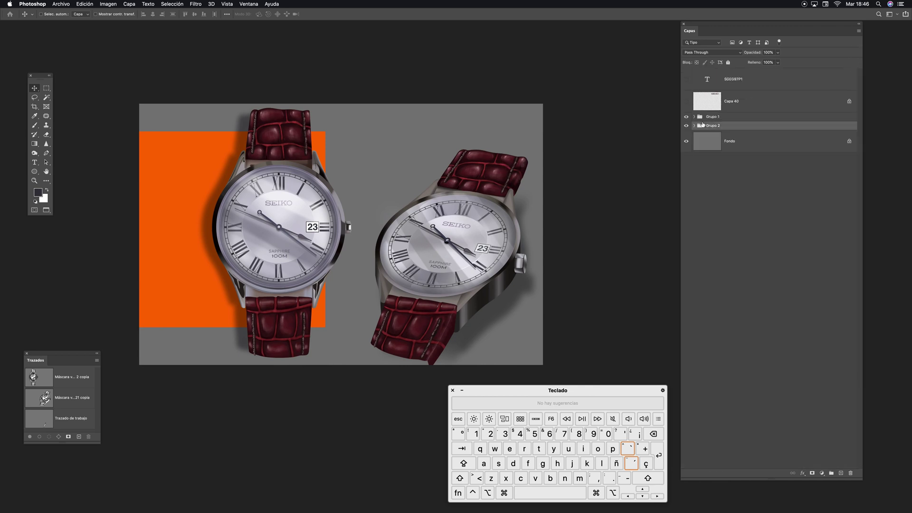
{"action": "left_click", "coordinate": [725, 119]}
{"action": "left_click", "coordinate": [694, 117]}
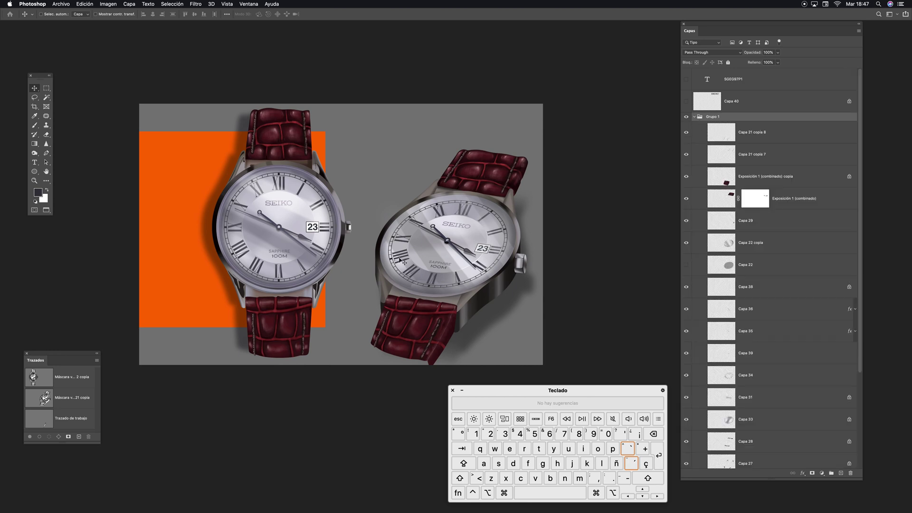
{"action": "left_click", "coordinate": [694, 117]}
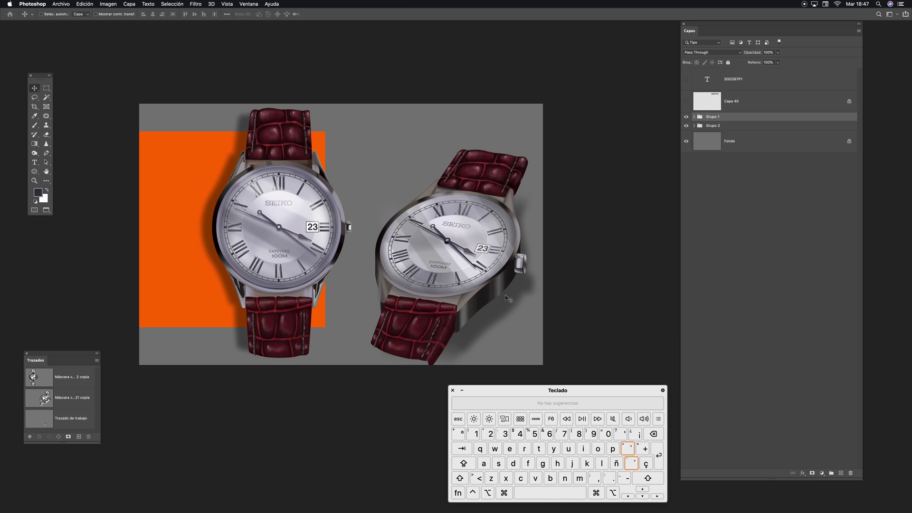
Step: Shorten the layer list window to fit its contents and move the on-screen keyboard off the canvas to below it
{"action": "left_click_drag", "start_coordinate": [510, 306], "coordinate": [517, 259]}
{"action": "key", "text": "z"}
{"action": "key", "text": "v"}
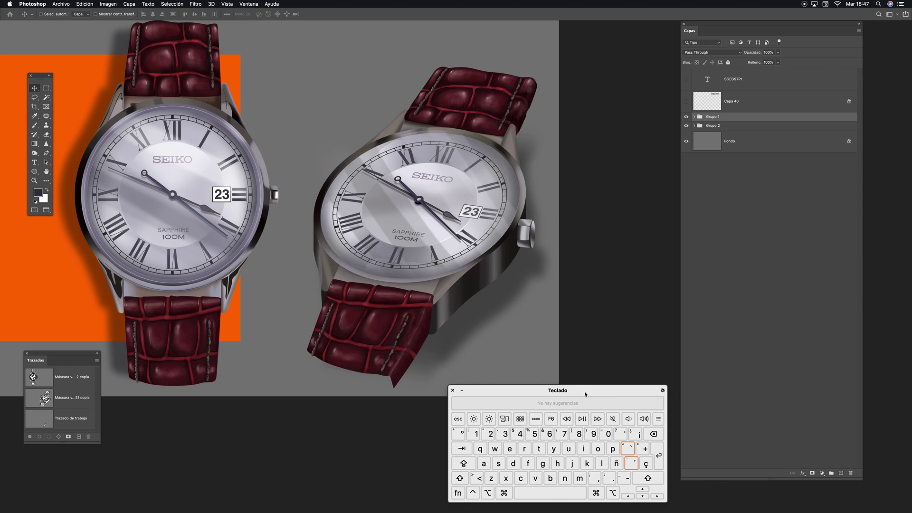
{"action": "left_click_drag", "start_coordinate": [859, 476], "coordinate": [866, 307]}
{"action": "left_click_drag", "start_coordinate": [516, 392], "coordinate": [738, 393]}
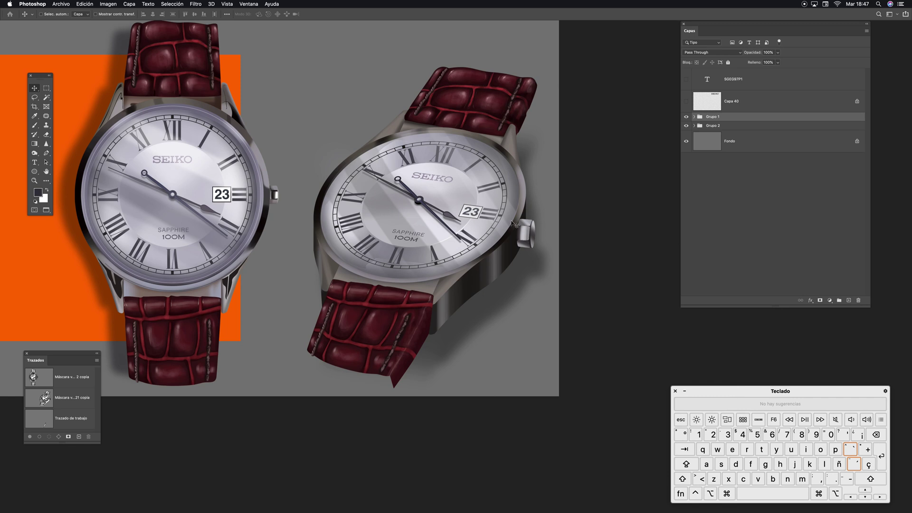
Step: Toggle Grupo 1's visibility to check what it contains and add a white layer mask to the group
{"action": "left_click_drag", "start_coordinate": [497, 216], "coordinate": [524, 259]}
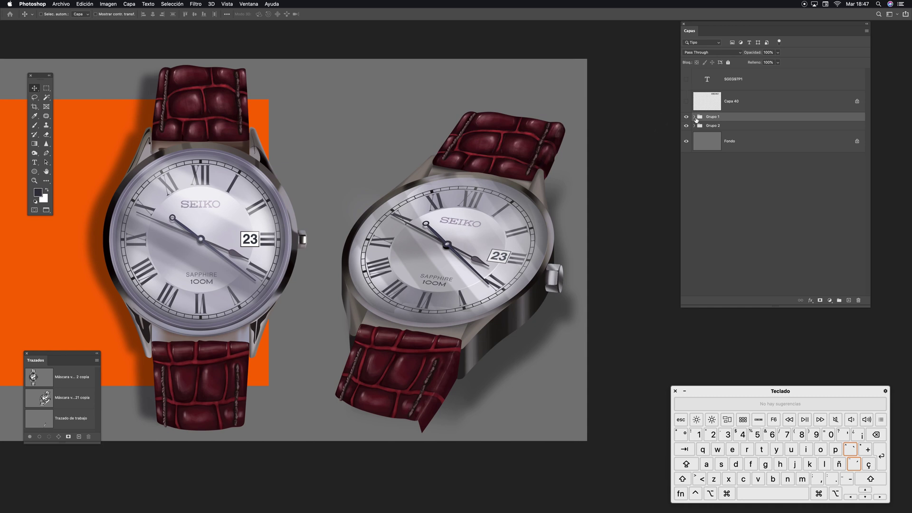
{"action": "left_click", "coordinate": [685, 117]}
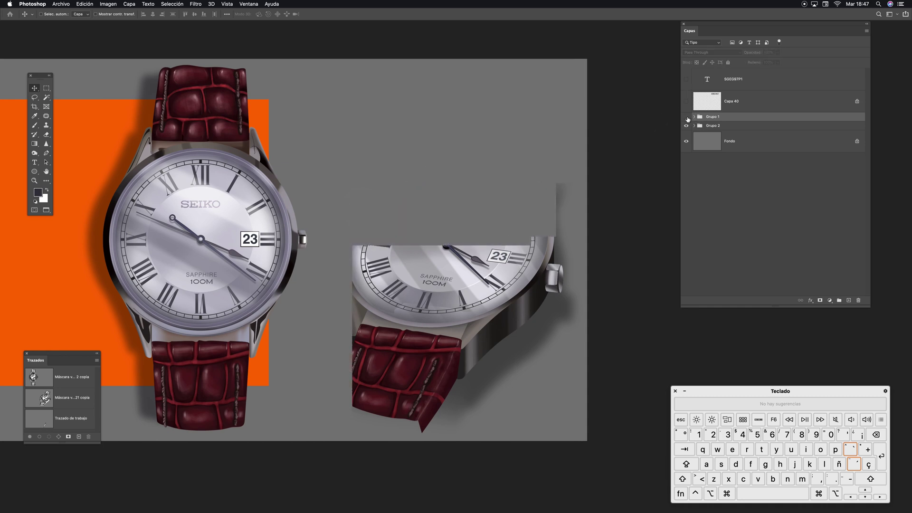
{"action": "left_click", "coordinate": [686, 117]}
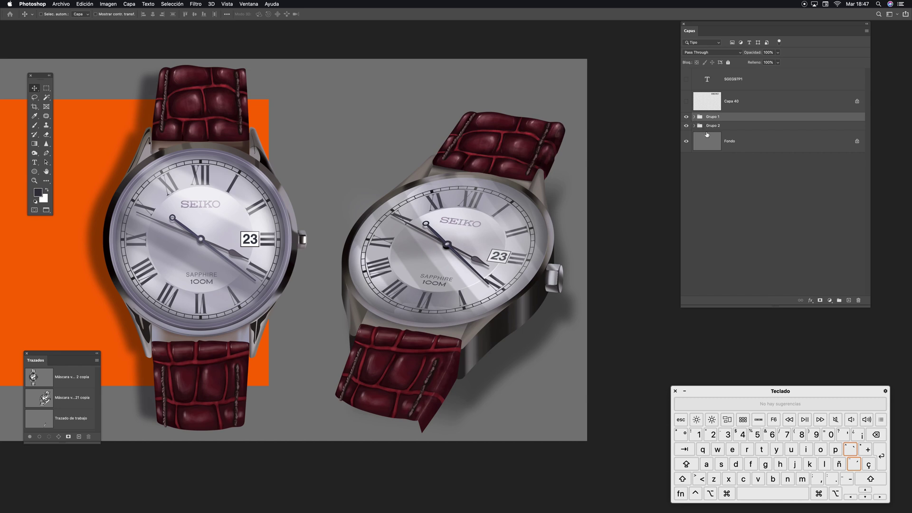
{"action": "left_click", "coordinate": [820, 300]}
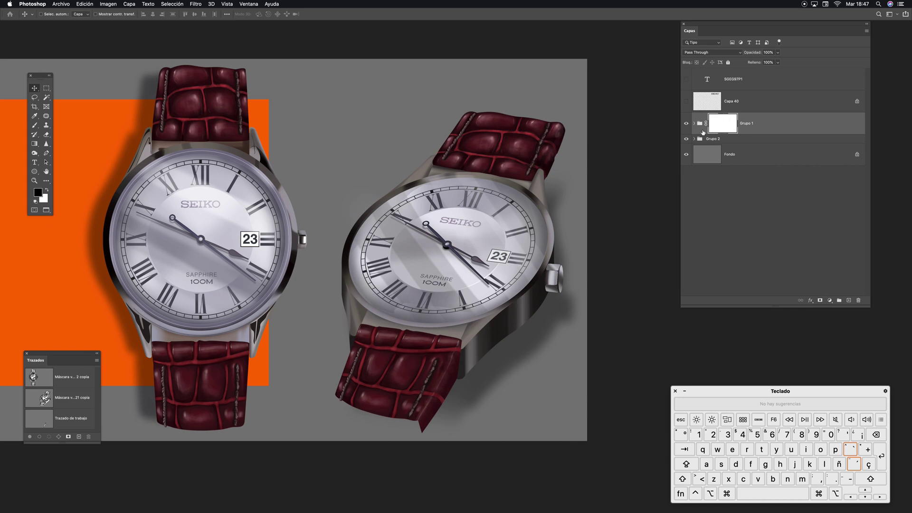
Step: Fade out the angled watch's upper strap end on the Grupo 1 mask with a black brush in Normal mode at 88% opacity
{"action": "key", "text": "b"}
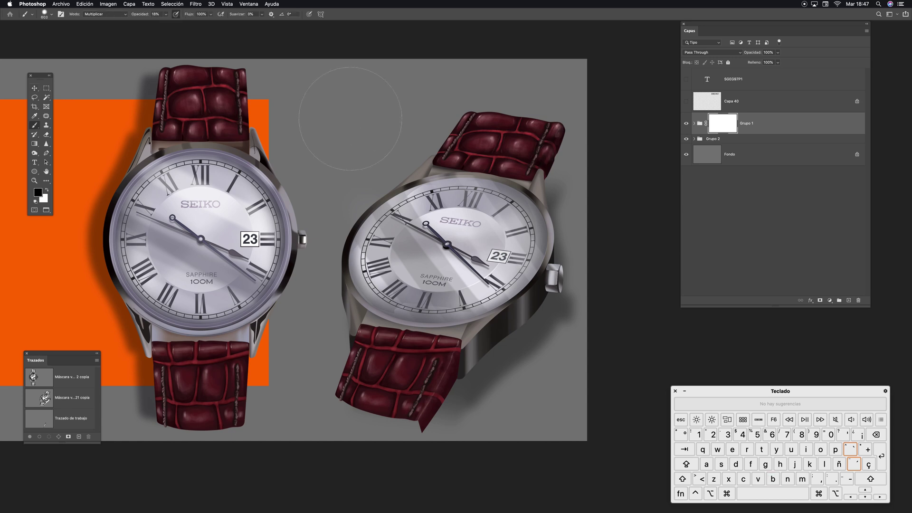
{"action": "left_click_drag", "start_coordinate": [340, 141], "coordinate": [230, 131]}
{"action": "left_click_drag", "start_coordinate": [168, 17], "coordinate": [187, 24]}
{"action": "left_click", "coordinate": [100, 14]}
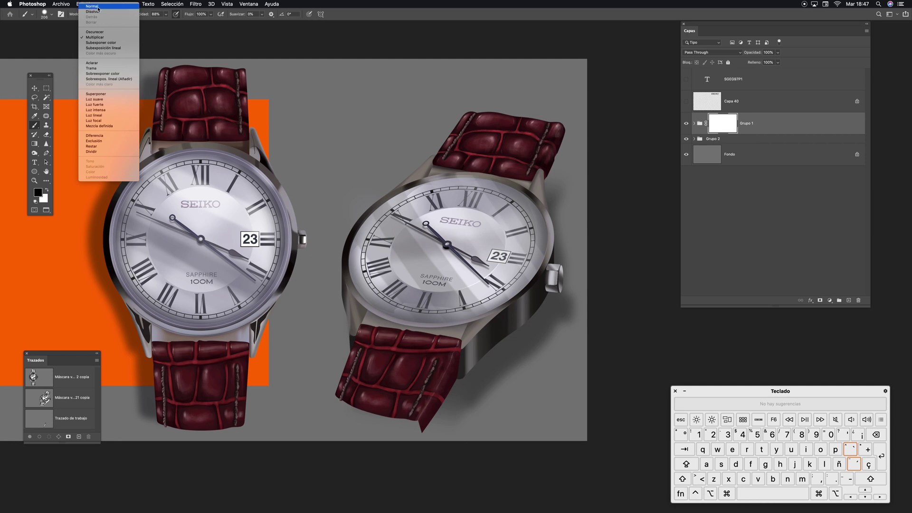
{"action": "left_click", "coordinate": [98, 5]}
{"action": "key", "text": "space"}
{"action": "left_click_drag", "start_coordinate": [449, 157], "coordinate": [370, 175]}
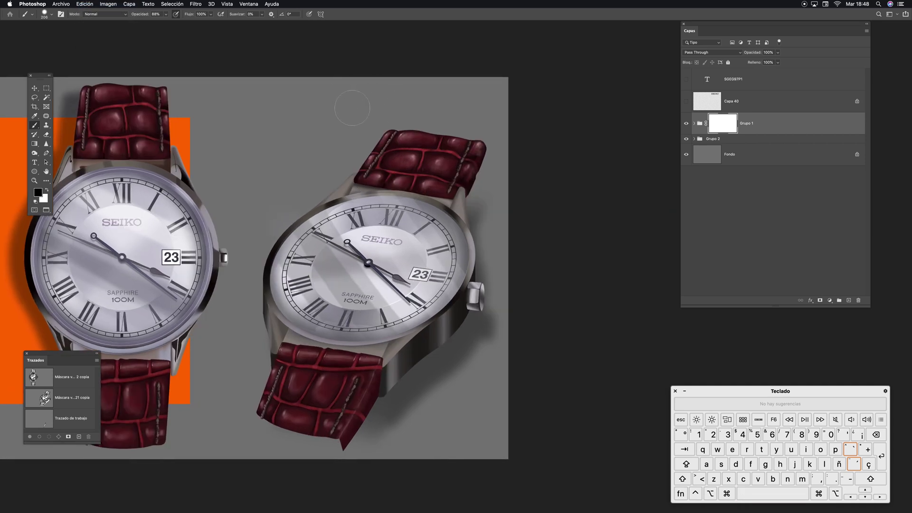
{"action": "left_click_drag", "start_coordinate": [360, 109], "coordinate": [488, 133]}
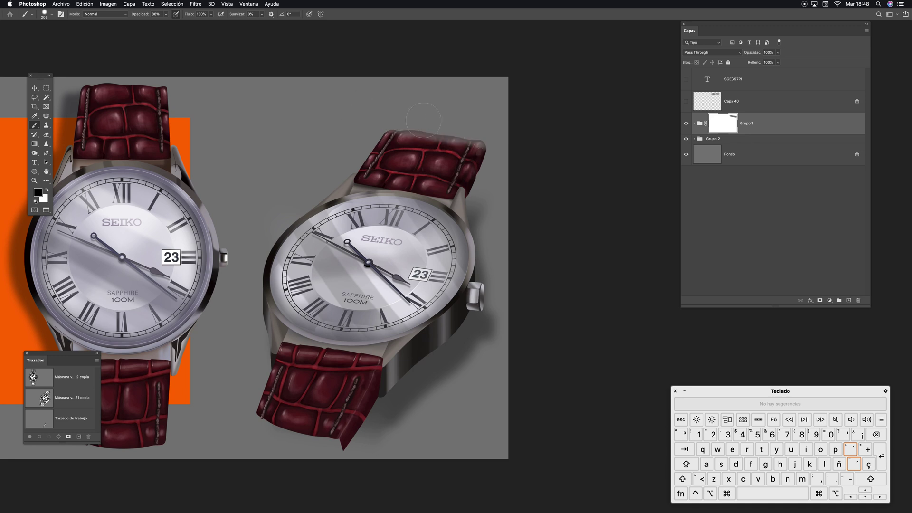
{"action": "left_click_drag", "start_coordinate": [381, 97], "coordinate": [385, 103]}
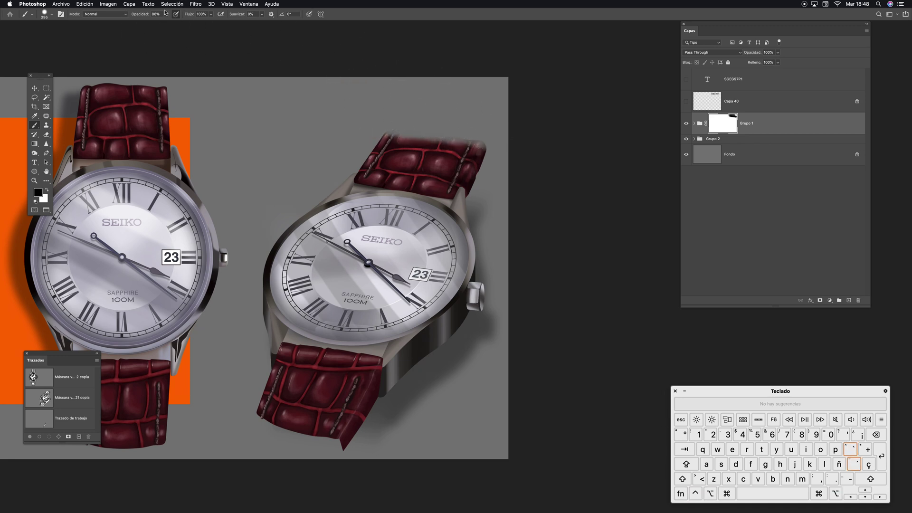
Step: Lower the brush opacity to 41% and soften the transition at the upper strap's faded end on the mask
{"action": "left_click", "coordinate": [166, 13]}
{"action": "left_click", "coordinate": [152, 24]}
{"action": "left_click_drag", "start_coordinate": [471, 113], "coordinate": [464, 111]}
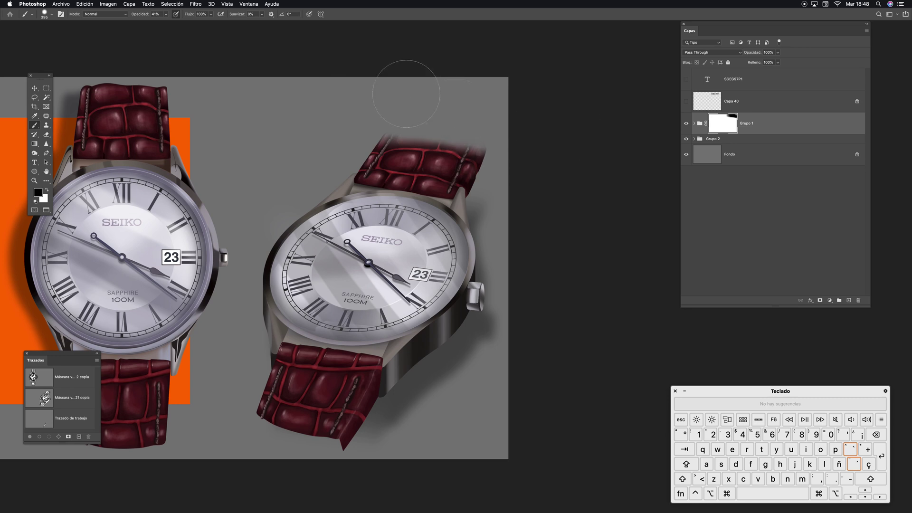
{"action": "mouse_move", "coordinate": [350, 94]}
{"action": "left_mouse_down"}
{"action": "mouse_move", "coordinate": [511, 128]}
{"action": "mouse_move", "coordinate": [319, 105]}
{"action": "mouse_move", "coordinate": [554, 141]}
{"action": "mouse_move", "coordinate": [334, 106]}
{"action": "mouse_move", "coordinate": [533, 135]}
{"action": "left_mouse_up"}
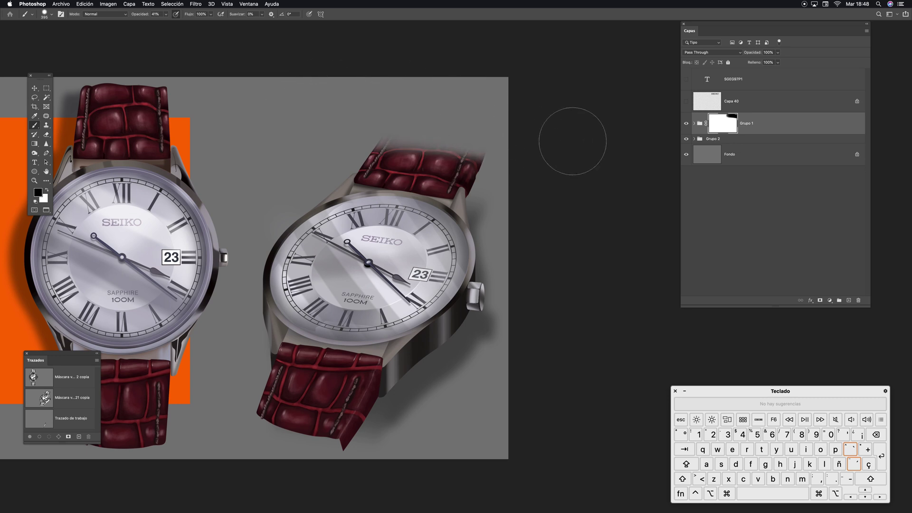
Step: Fade out the lower strap end of the angled watch by painting black on the Grupo 1 mask
{"action": "left_click_drag", "start_coordinate": [512, 277], "coordinate": [570, 226]}
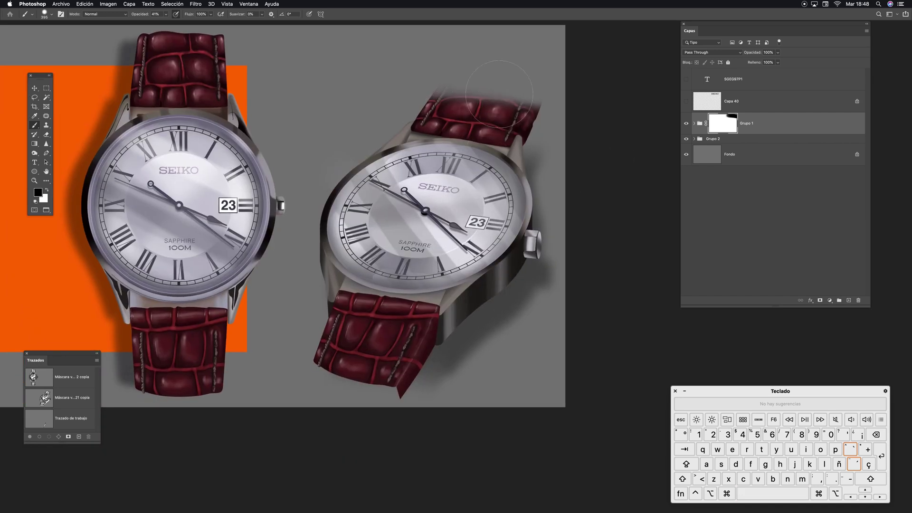
{"action": "left_click_drag", "start_coordinate": [558, 151], "coordinate": [552, 168]}
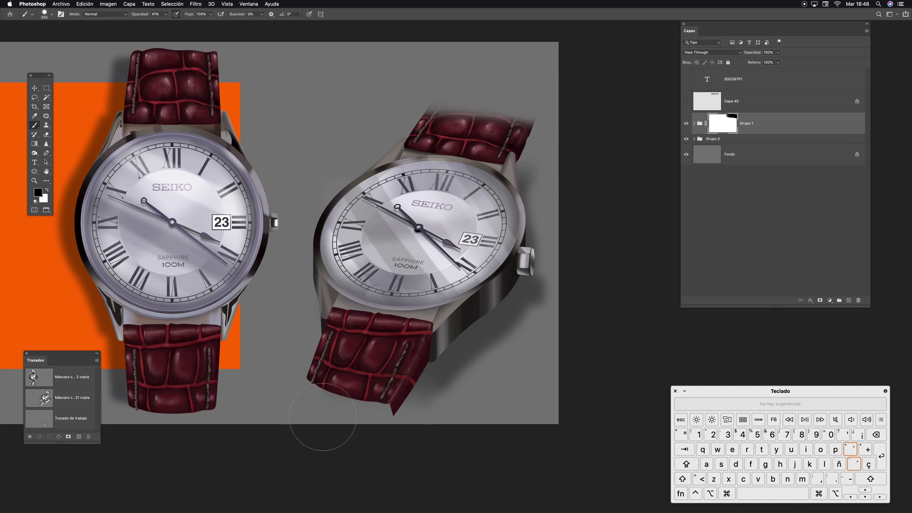
{"action": "left_click_drag", "start_coordinate": [398, 329], "coordinate": [388, 311]}
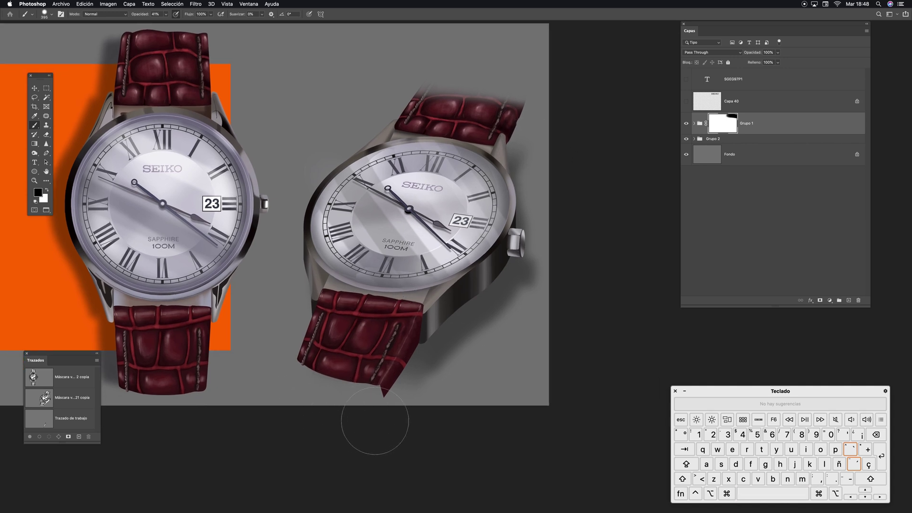
{"action": "mouse_move", "coordinate": [267, 393]}
{"action": "left_mouse_down"}
{"action": "mouse_move", "coordinate": [384, 417]}
{"action": "mouse_move", "coordinate": [287, 380]}
{"action": "left_mouse_up"}
{"action": "mouse_move", "coordinate": [274, 346]}
{"action": "left_mouse_down"}
{"action": "mouse_move", "coordinate": [267, 369]}
{"action": "mouse_move", "coordinate": [243, 373]}
{"action": "mouse_move", "coordinate": [391, 403]}
{"action": "mouse_move", "coordinate": [253, 384]}
{"action": "mouse_move", "coordinate": [424, 410]}
{"action": "mouse_move", "coordinate": [247, 382]}
{"action": "mouse_move", "coordinate": [394, 396]}
{"action": "mouse_move", "coordinate": [245, 381]}
{"action": "mouse_move", "coordinate": [411, 399]}
{"action": "mouse_move", "coordinate": [350, 392]}
{"action": "mouse_move", "coordinate": [376, 398]}
{"action": "left_mouse_up"}
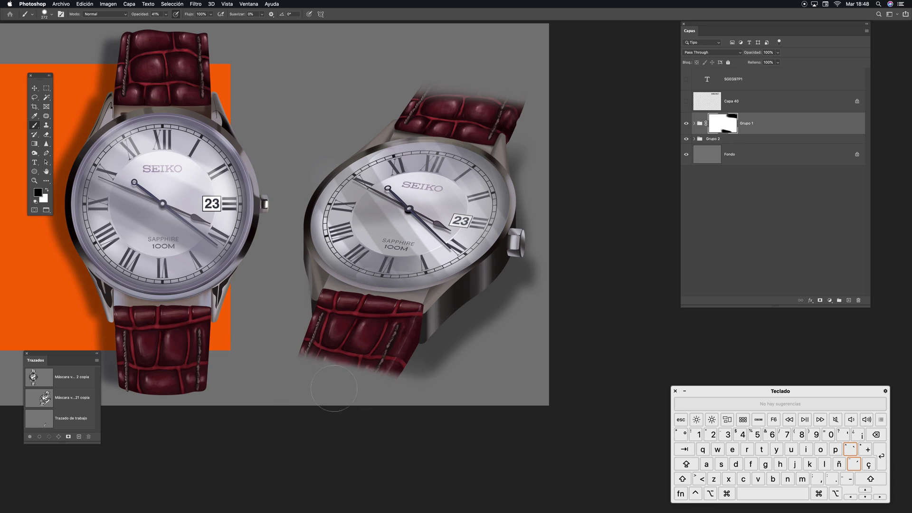
{"action": "mouse_move", "coordinate": [335, 383]}
{"action": "left_mouse_down"}
{"action": "mouse_move", "coordinate": [263, 373]}
{"action": "mouse_move", "coordinate": [439, 412]}
{"action": "left_mouse_up"}
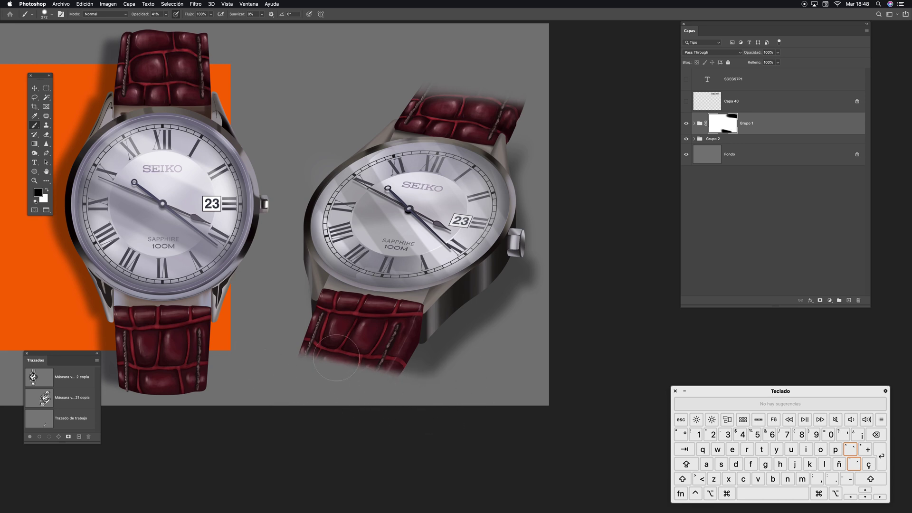
{"action": "mouse_move", "coordinate": [273, 361]}
{"action": "left_mouse_down"}
{"action": "mouse_move", "coordinate": [295, 375]}
{"action": "mouse_move", "coordinate": [404, 387]}
{"action": "mouse_move", "coordinate": [281, 376]}
{"action": "mouse_move", "coordinate": [418, 407]}
{"action": "left_mouse_up"}
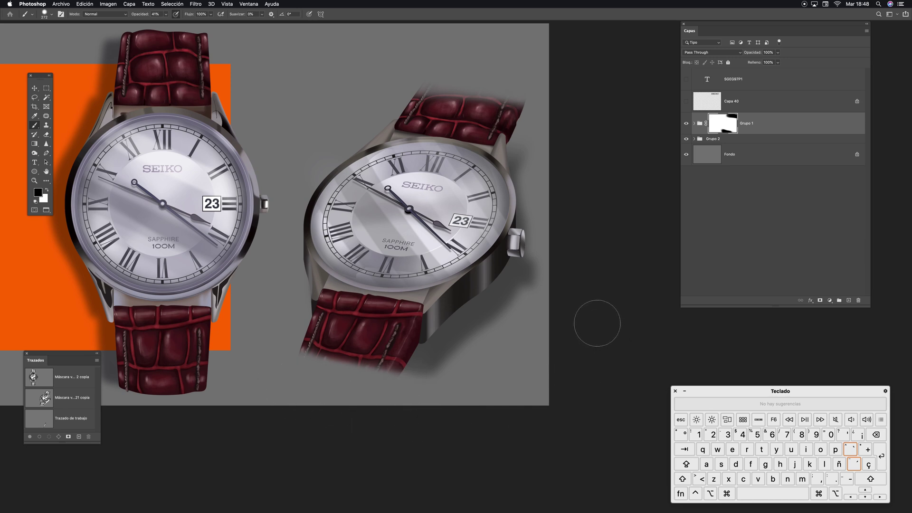
{"action": "left_click_drag", "start_coordinate": [451, 412], "coordinate": [424, 378]}
{"action": "left_click_drag", "start_coordinate": [267, 131], "coordinate": [287, 133]}
Step: Touch up the fade at the upper strap's corner on the Grupo 1 mask with a smaller brush
{"action": "key", "text": "v"}
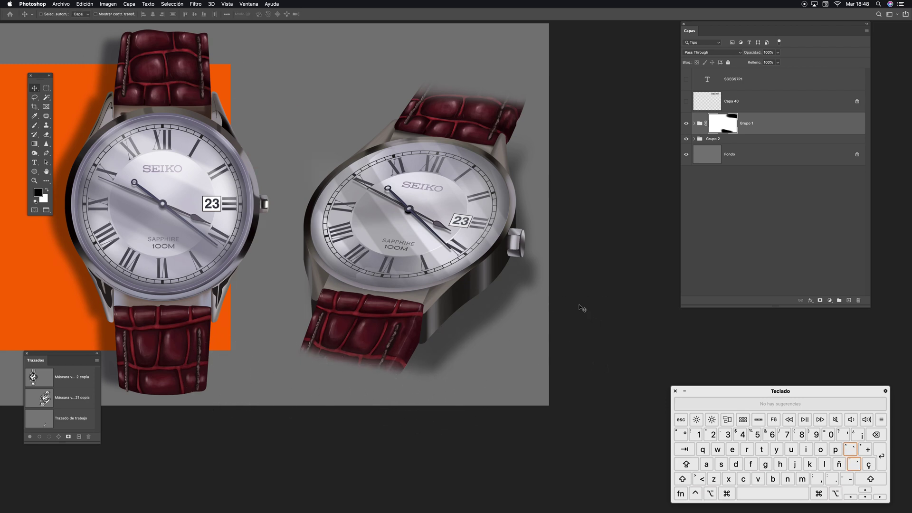
{"action": "key", "text": "super+minus"}
{"action": "key", "text": "super+minus"}
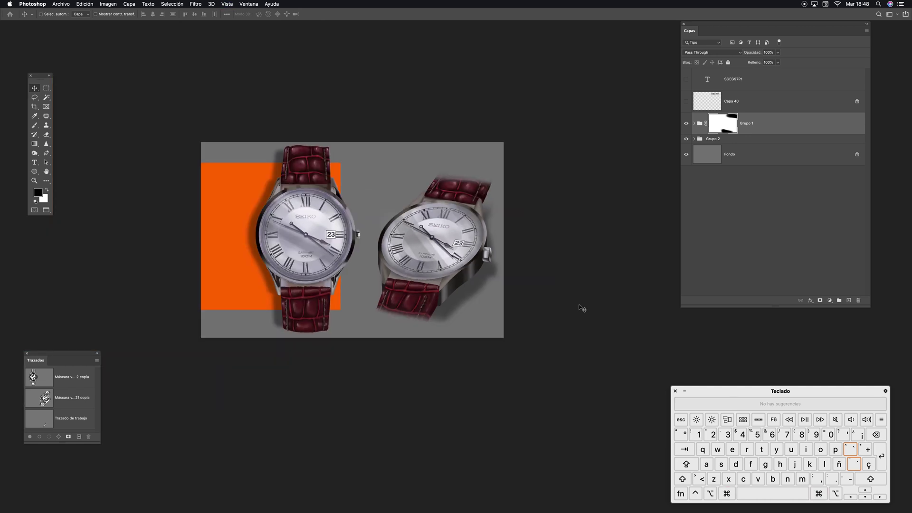
{"action": "key", "text": "b"}
{"action": "scroll", "coordinate": [494, 161], "scroll_direction": "up", "scroll_amount": 6}
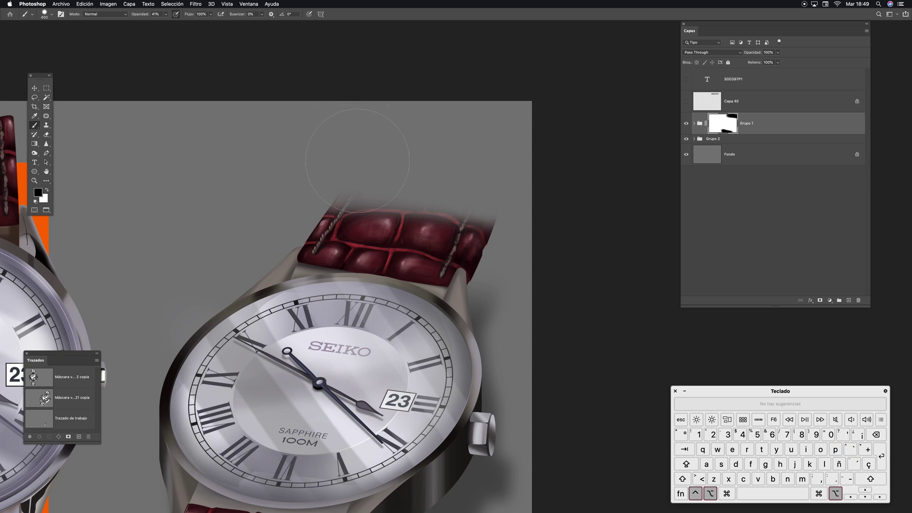
{"action": "left_click_drag", "start_coordinate": [350, 159], "coordinate": [350, 159]}
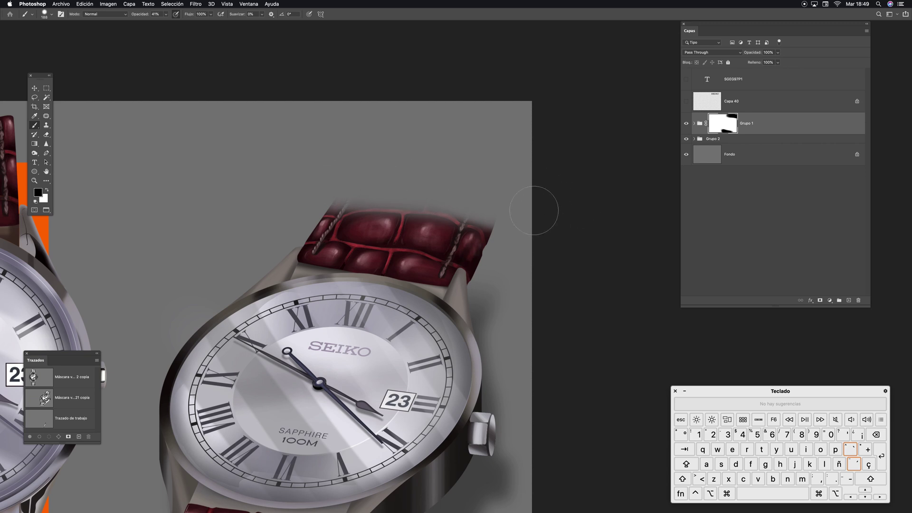
{"action": "key", "text": "super+minus"}
{"action": "key", "text": "super+minus"}
{"action": "key", "text": "super+minus"}
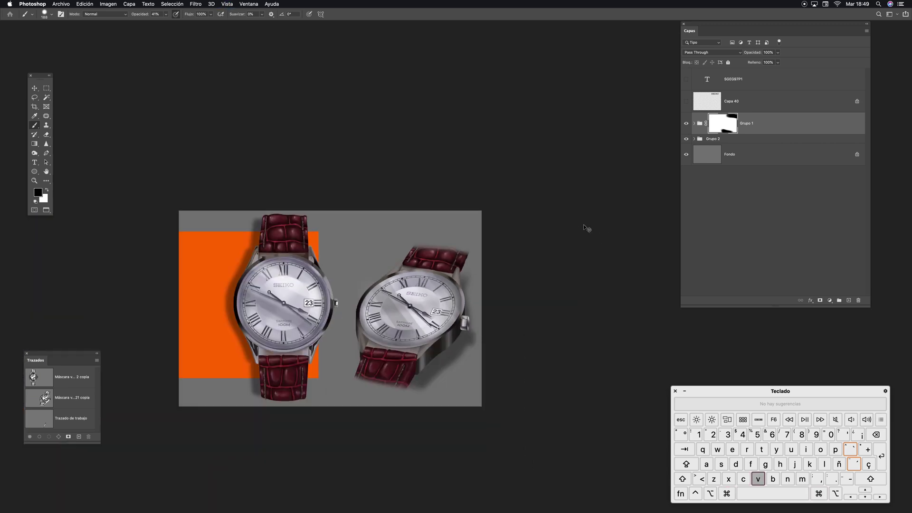
Step: Move the masked angled watch group slightly lower on the canvas
{"action": "key", "text": "v"}
{"action": "scroll", "coordinate": [445, 236], "scroll_direction": "down", "scroll_amount": 5}
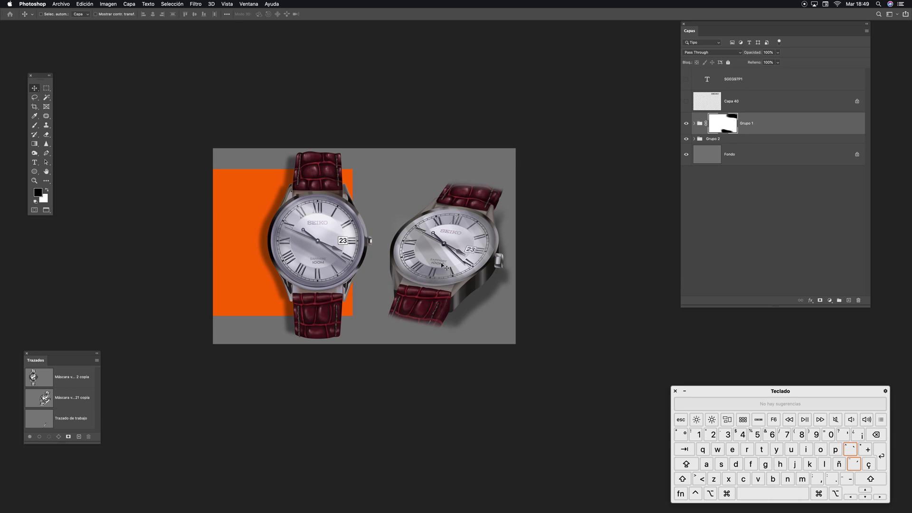
{"action": "left_click_drag", "start_coordinate": [446, 268], "coordinate": [443, 278]}
Step: Select Capa 40 and make its SEIKO logo visible above the angled watch
{"action": "key", "text": "super+minus"}
{"action": "key", "text": "super+plus"}
{"action": "key", "text": "super+plus"}
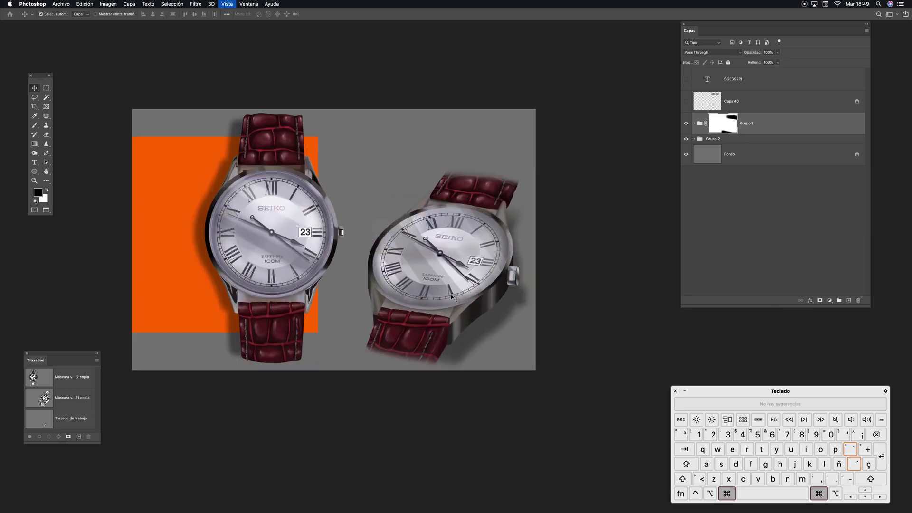
{"action": "left_click", "coordinate": [708, 101]}
{"action": "left_click", "coordinate": [685, 101]}
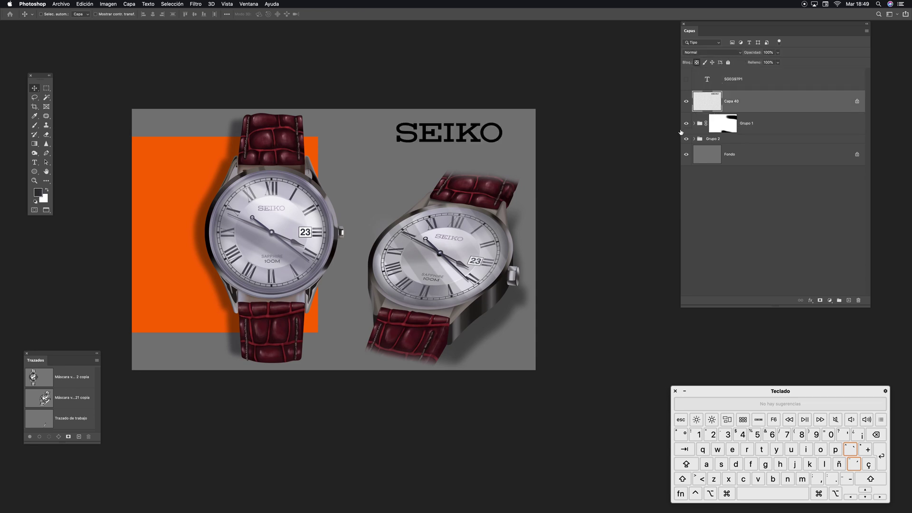
Step: Switch to Illustrator, show the RELOJ 2 LOGO layer, select the front watch's SEIKO logo as reference, and return to Photoshop
{"action": "key", "text": "super+Tab"}
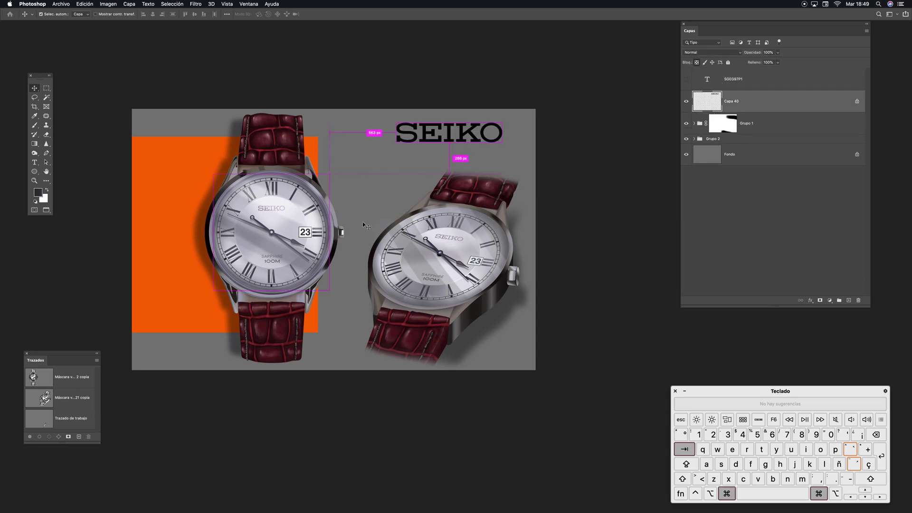
{"action": "key", "text": "super+Tab"}
{"action": "key", "text": "super+Tab"}
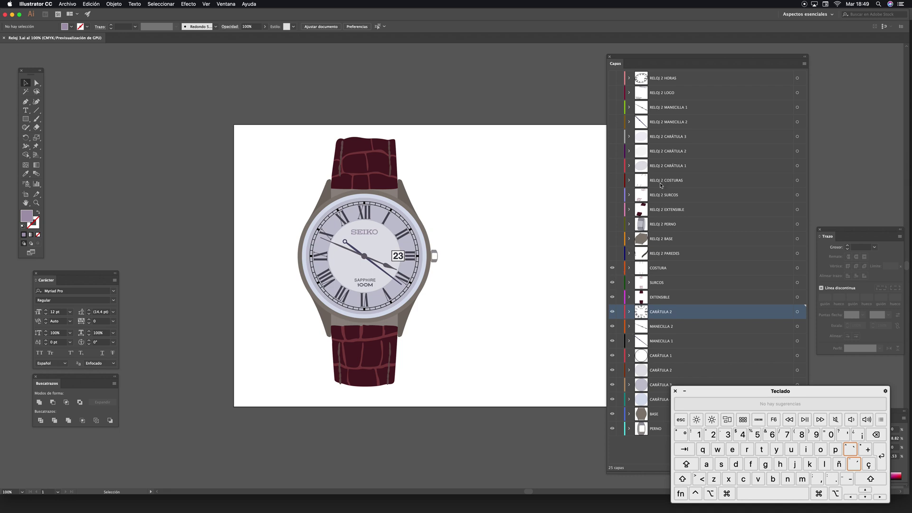
{"action": "left_click_drag", "start_coordinate": [653, 59], "coordinate": [711, 73]}
{"action": "left_click", "coordinate": [600, 92]}
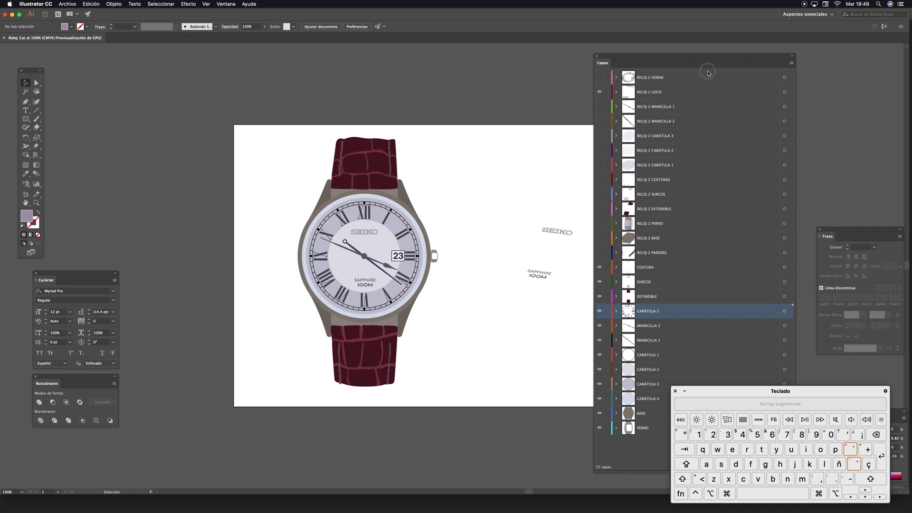
{"action": "key", "text": "v"}
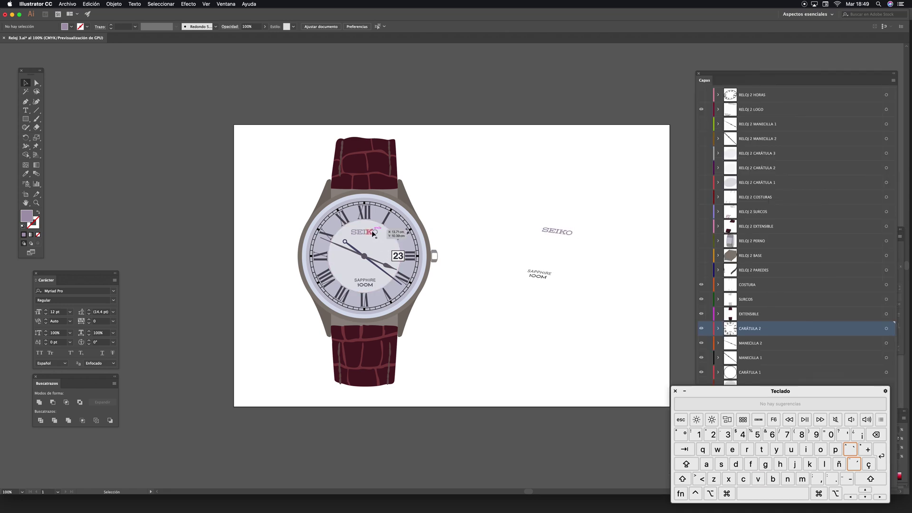
{"action": "left_click", "coordinate": [365, 236]}
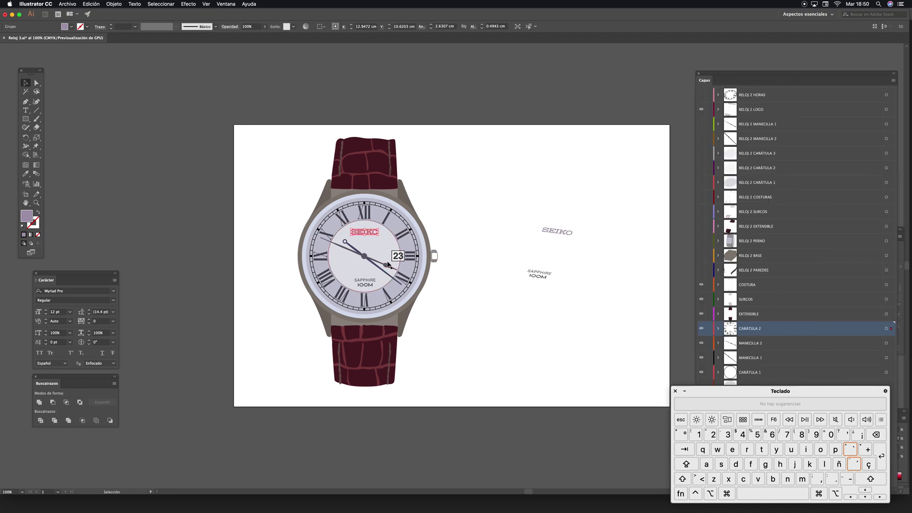
{"action": "key", "text": "super+Tab"}
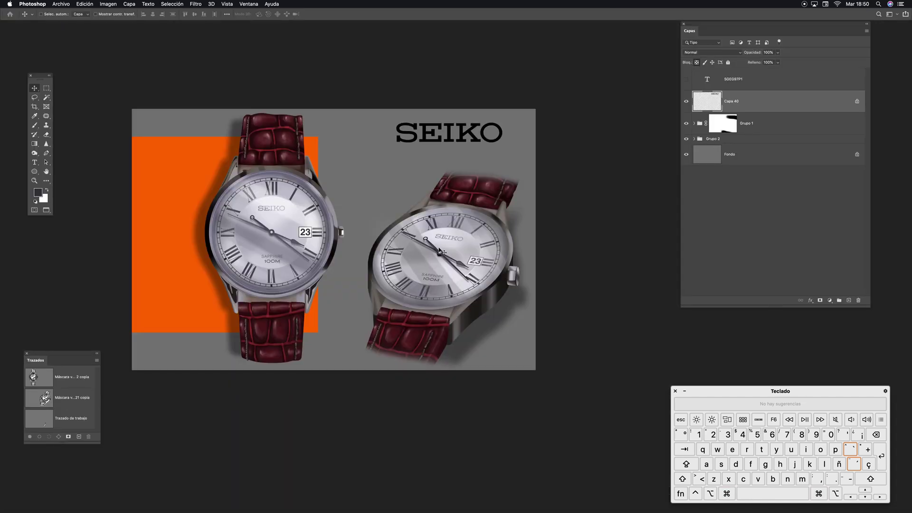
Step: Show the SGEG97P1 text layer and rasterize it by merging it with a new empty layer
{"action": "left_click", "coordinate": [698, 83]}
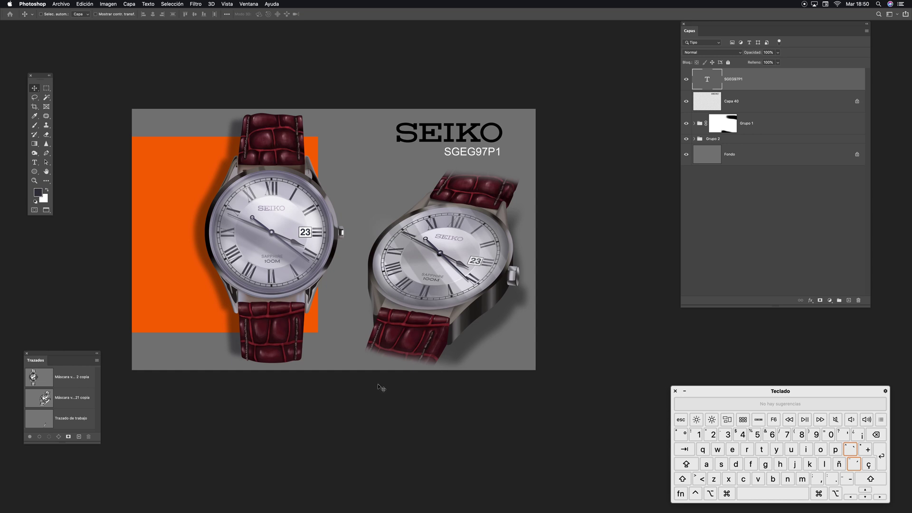
{"action": "key", "text": "v"}
{"action": "left_click", "coordinate": [848, 302]}
{"action": "left_click", "coordinate": [760, 102], "text": "shift"}
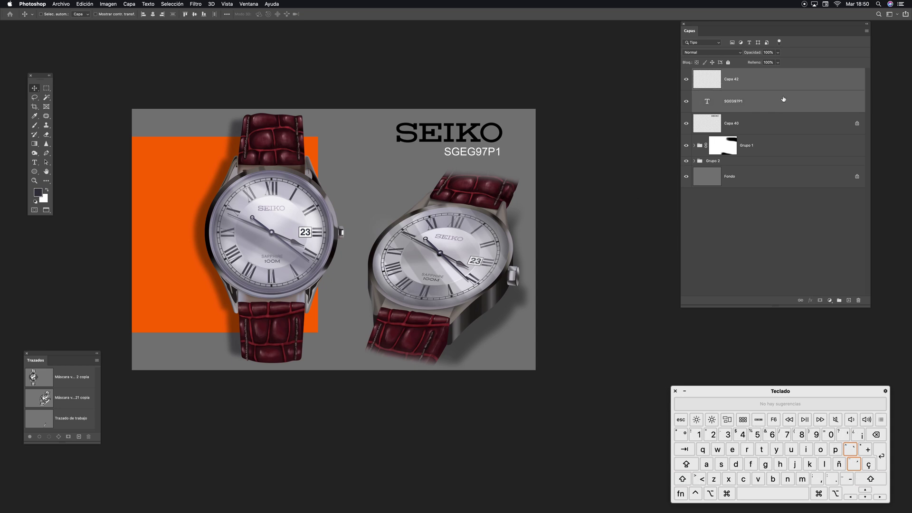
{"action": "key", "text": "super+e"}
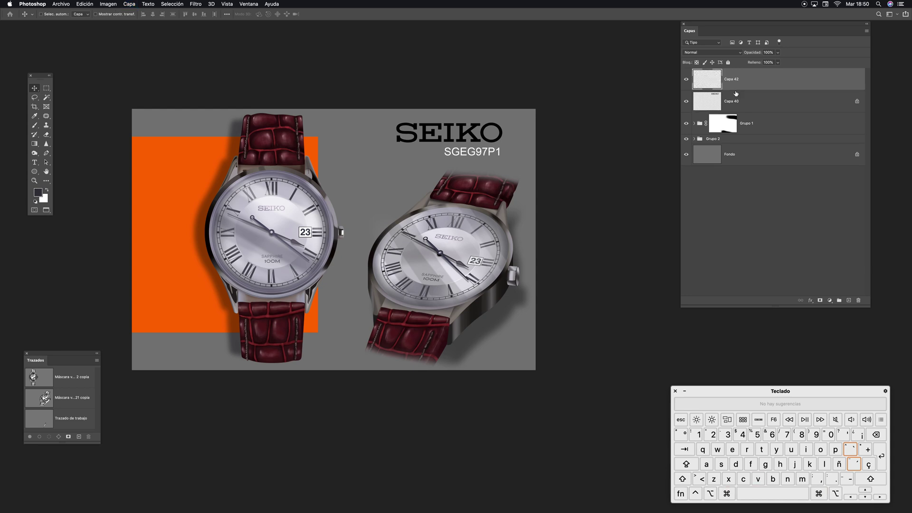
Step: Move the angled watch group Grupo 1 closer to the front watch and slightly lower on the canvas
{"action": "left_click", "coordinate": [702, 126]}
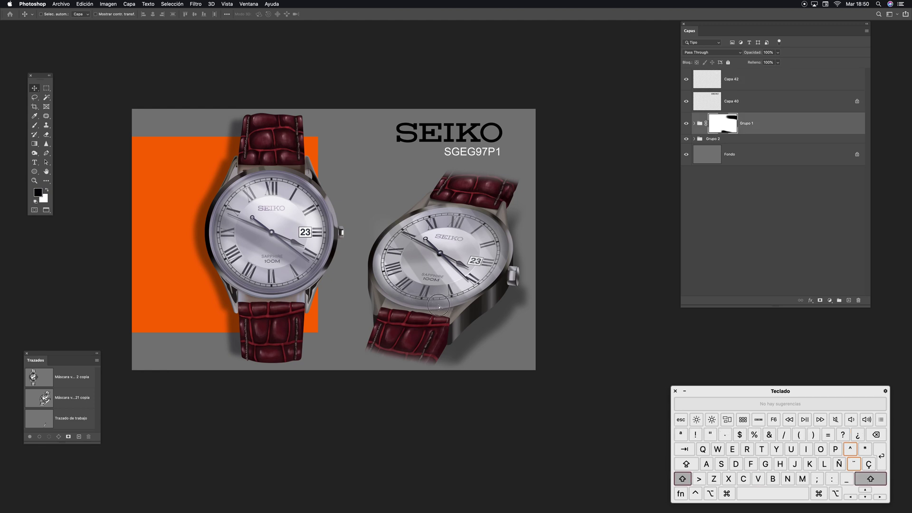
{"action": "left_click_drag", "start_coordinate": [446, 307], "coordinate": [428, 308]}
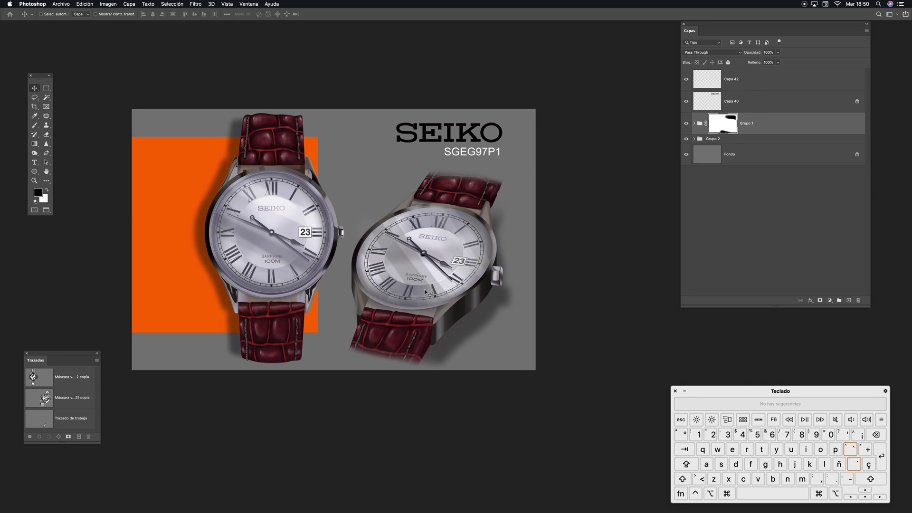
{"action": "left_click_drag", "start_coordinate": [447, 281], "coordinate": [447, 285]}
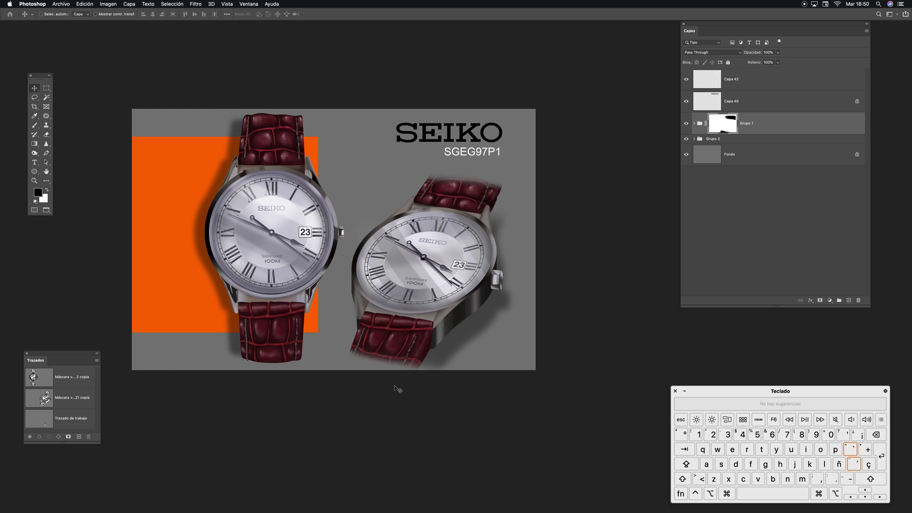
Step: Unlock the transparent pixels of the angled watch's lower strap layer, Exposición 1 (combinado) copia, and add a layer mask
{"action": "key", "text": "z"}
{"action": "left_click_drag", "start_coordinate": [428, 351], "coordinate": [482, 267]}
{"action": "key", "text": "v"}
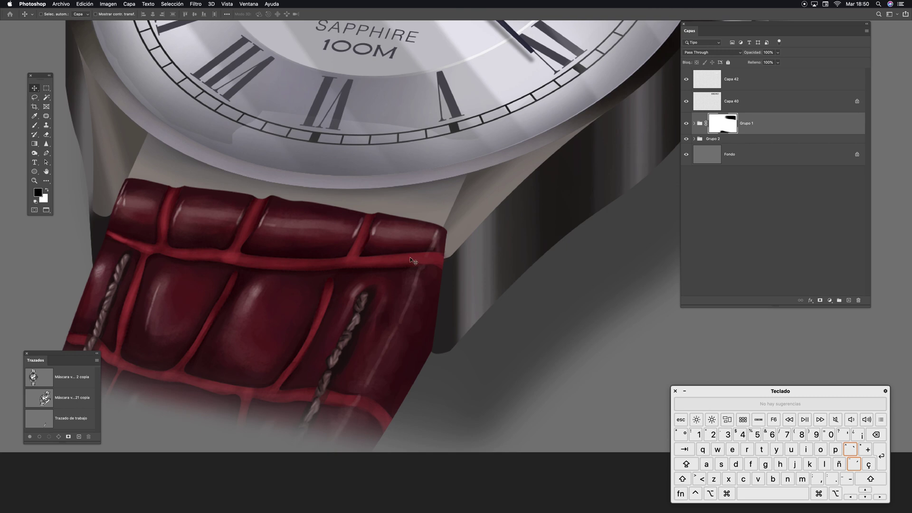
{"action": "left_click", "coordinate": [397, 238], "text": "super"}
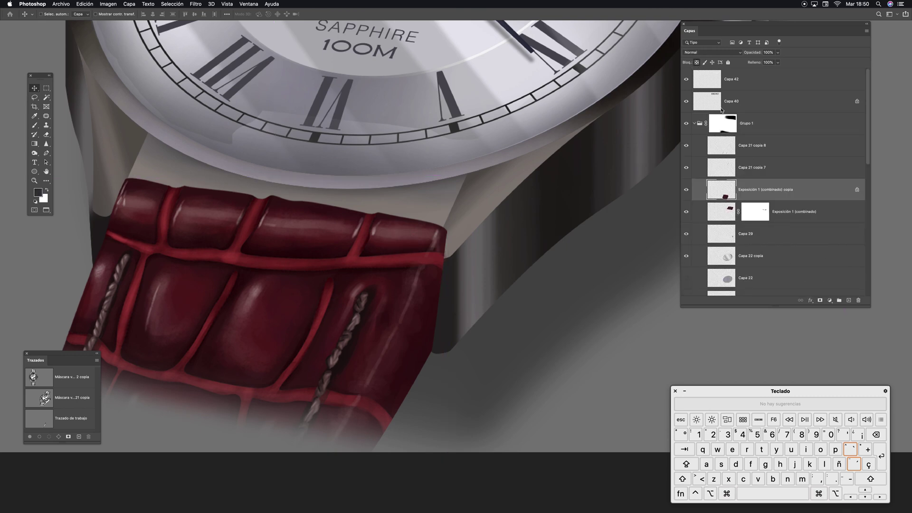
{"action": "left_click", "coordinate": [697, 62]}
{"action": "left_click", "coordinate": [819, 301]}
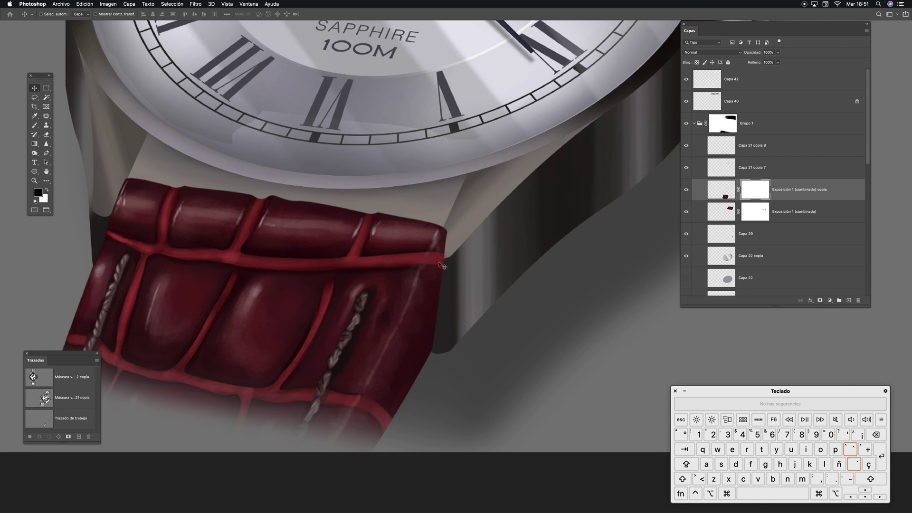
Step: Set up the Circular difuso brush with 0% hardness for painting on the lower strap's mask
{"action": "key", "text": "e"}
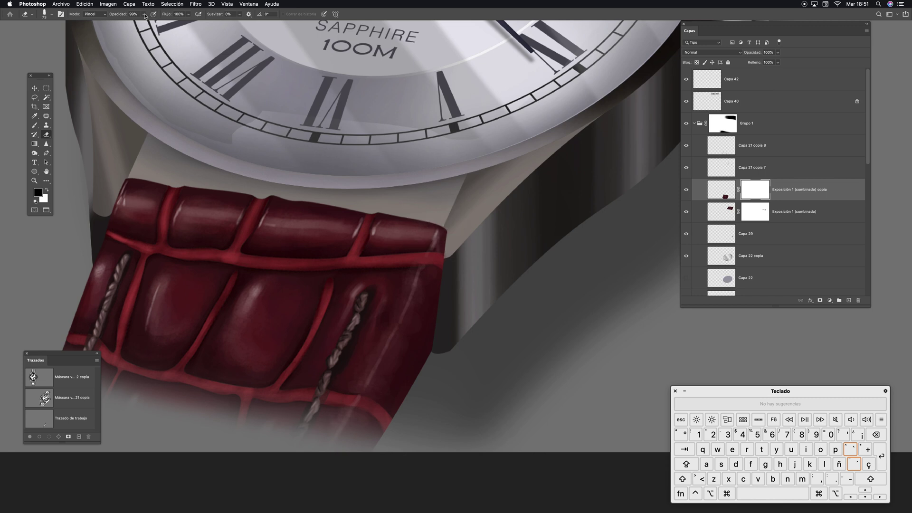
{"action": "left_click_drag", "start_coordinate": [145, 15], "coordinate": [183, 20]}
{"action": "left_click", "coordinate": [451, 247]}
{"action": "key", "text": "b"}
{"action": "right_click", "coordinate": [355, 136]}
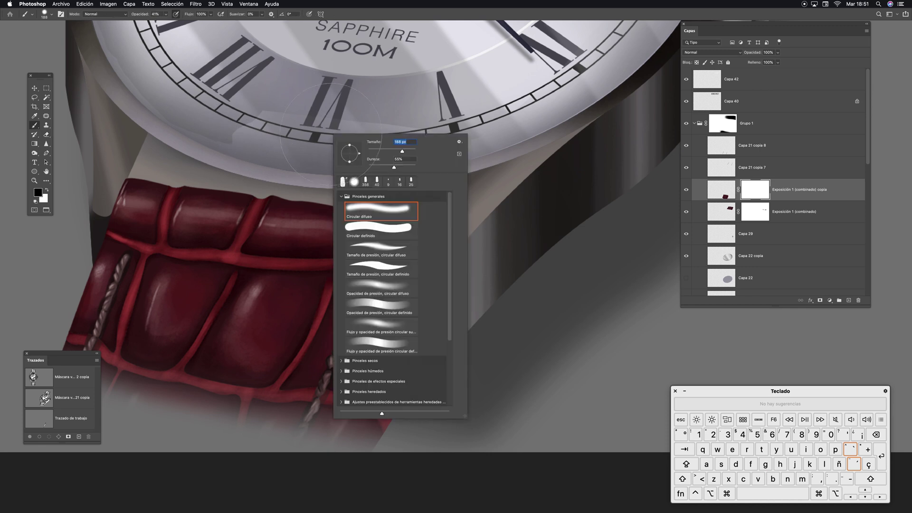
{"action": "key", "text": "Escape"}
{"action": "right_click", "coordinate": [386, 151]}
{"action": "left_click", "coordinate": [400, 231]}
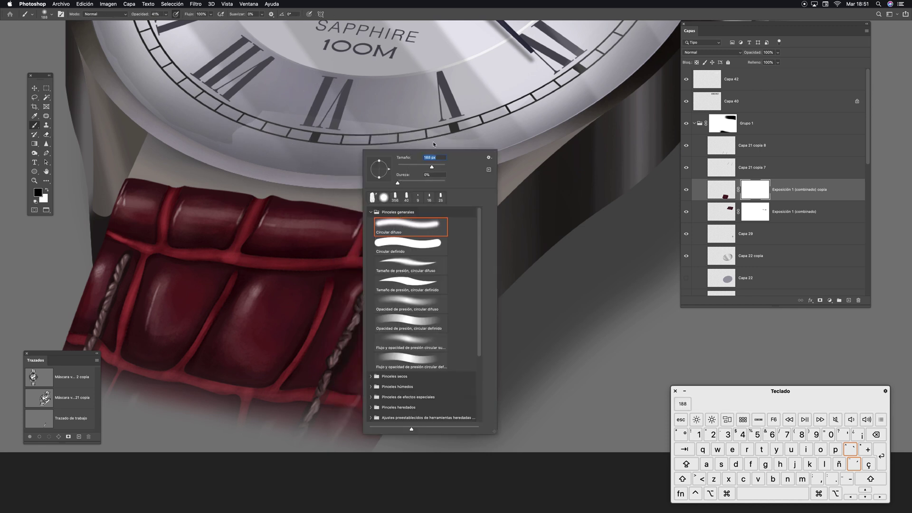
{"action": "left_click", "coordinate": [433, 143]}
{"action": "mouse_move", "coordinate": [475, 200]}
{"action": "left_mouse_down"}
{"action": "mouse_move", "coordinate": [442, 207]}
{"action": "mouse_move", "coordinate": [433, 334]}
{"action": "mouse_move", "coordinate": [435, 314]}
{"action": "left_mouse_up"}
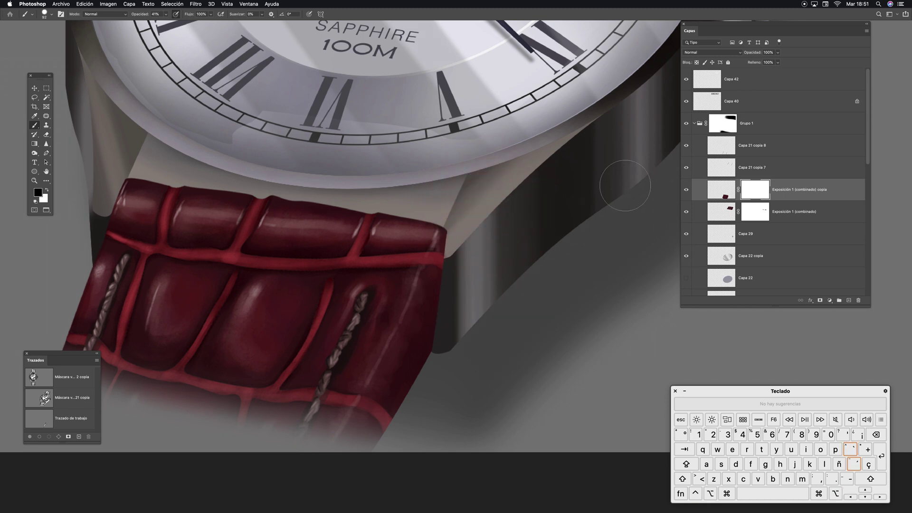
{"action": "left_click_drag", "start_coordinate": [437, 234], "coordinate": [435, 278]}
{"action": "key", "text": "super+z"}
Step: Trim the lower strap's right edge in a straight line by painting black on its mask at 100% opacity
{"action": "left_click_drag", "start_coordinate": [166, 14], "coordinate": [205, 23]}
{"action": "mouse_move", "coordinate": [468, 230]}
{"action": "left_mouse_down"}
{"action": "mouse_move", "coordinate": [478, 218]}
{"action": "mouse_move", "coordinate": [470, 219]}
{"action": "left_mouse_up"}
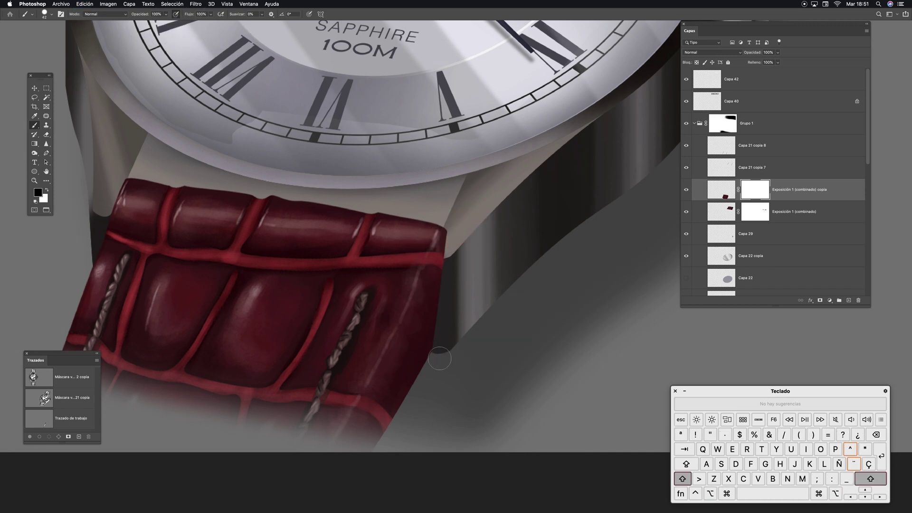
{"action": "mouse_move", "coordinate": [446, 354]}
{"action": "left_mouse_down"}
{"action": "mouse_move", "coordinate": [459, 192]}
{"action": "mouse_move", "coordinate": [443, 285]}
{"action": "left_mouse_up"}
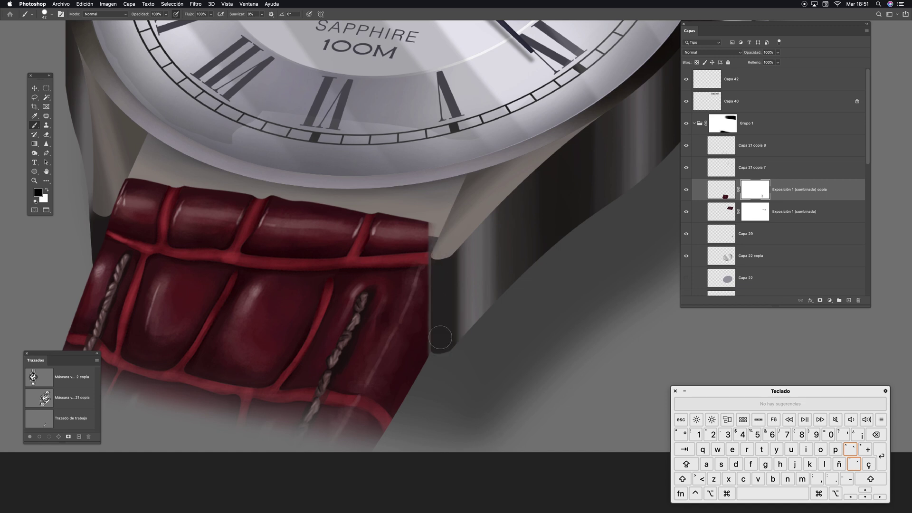
Step: Refine the lower strap's trimmed right edge by painting straight white strokes on its mask with a smaller brush
{"action": "left_click_drag", "start_coordinate": [416, 269], "coordinate": [386, 280]}
{"action": "key", "text": "x"}
{"action": "key", "text": "shift"}
{"action": "left_click_drag", "start_coordinate": [423, 260], "coordinate": [422, 241]}
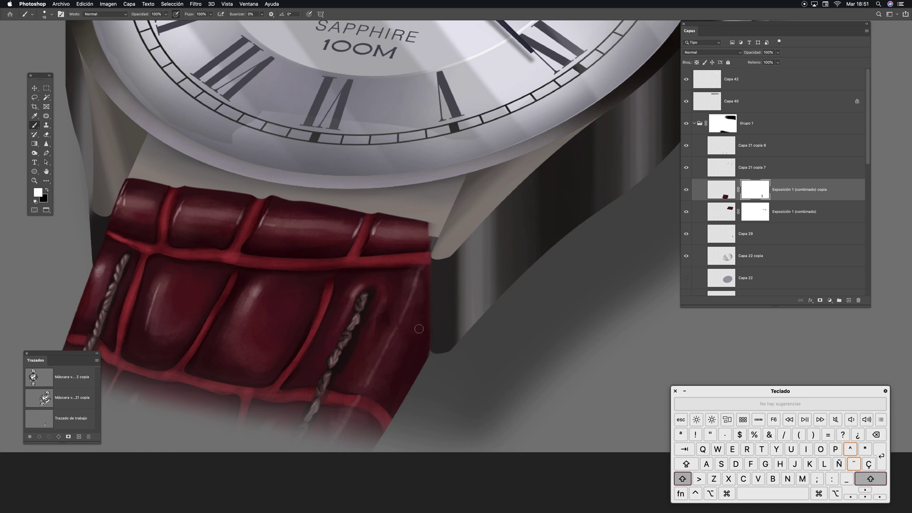
{"action": "left_click_drag", "start_coordinate": [424, 346], "coordinate": [423, 234]}
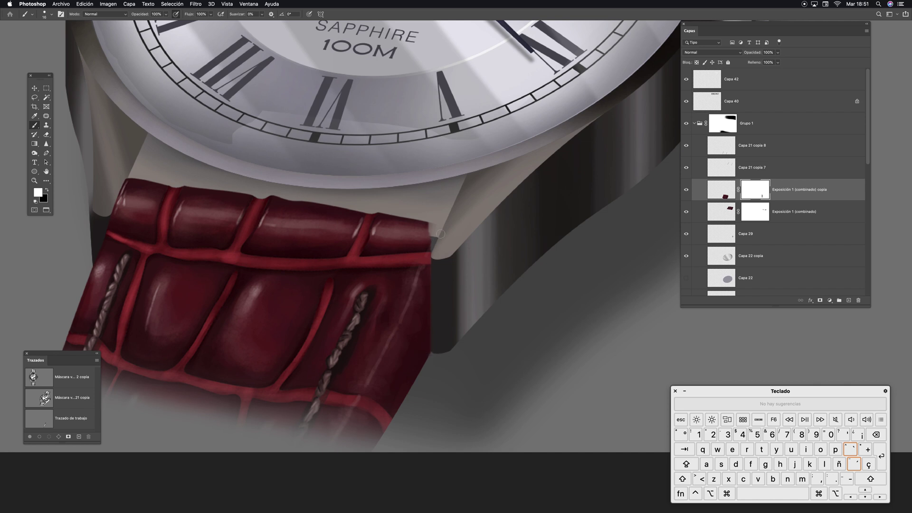
{"action": "mouse_move", "coordinate": [425, 248]}
{"action": "left_mouse_down"}
{"action": "mouse_move", "coordinate": [405, 224]}
{"action": "mouse_move", "coordinate": [401, 258]}
{"action": "mouse_move", "coordinate": [424, 226]}
{"action": "mouse_move", "coordinate": [436, 230]}
{"action": "mouse_move", "coordinate": [425, 298]}
{"action": "left_mouse_up"}
Step: Examine the trimmed lower strap in the whole watch and the upper strap's faded end up close
{"action": "key", "text": "super"}
{"action": "key", "text": "super+minus"}
{"action": "key", "text": "super+minus"}
{"action": "key", "text": "super+minus"}
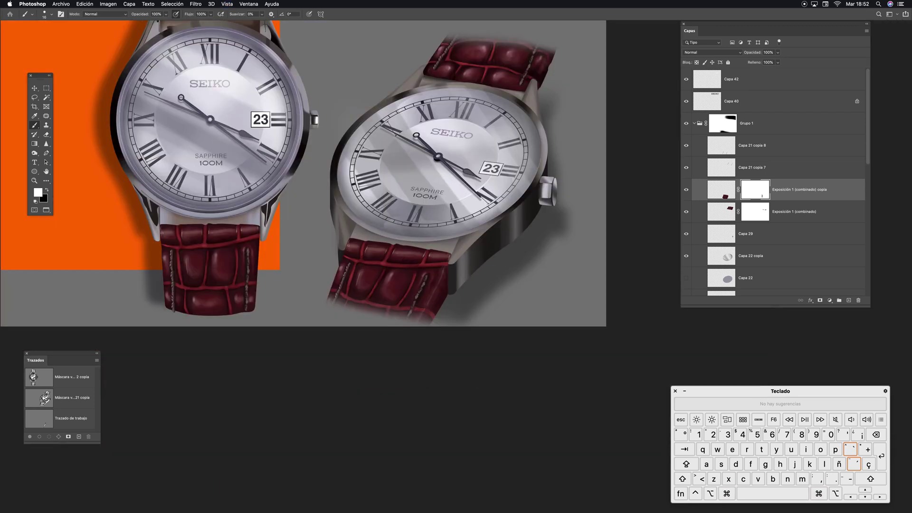
{"action": "key", "text": "space"}
{"action": "left_click_drag", "start_coordinate": [538, 256], "coordinate": [533, 320]}
{"action": "key", "text": "z"}
{"action": "left_click_drag", "start_coordinate": [535, 132], "coordinate": [519, 185]}
{"action": "key", "text": "space"}
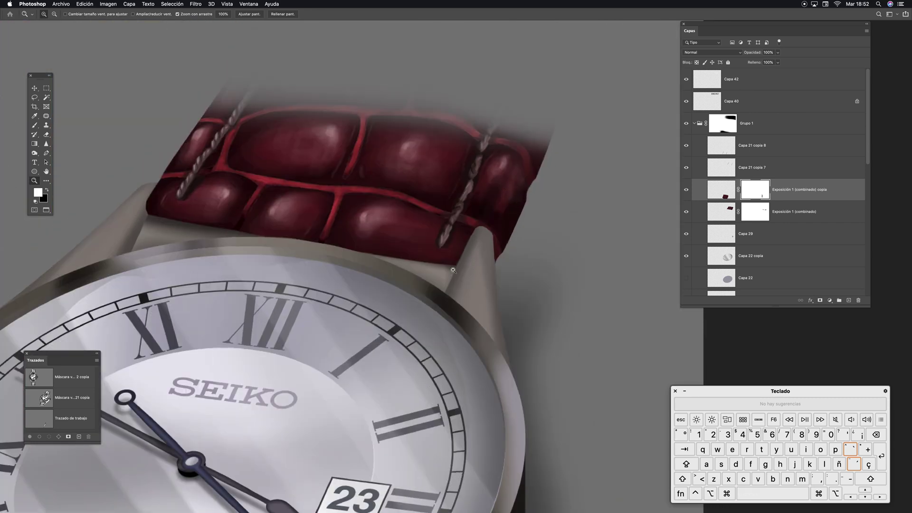
Step: Select the Grupo 1 mask and collapse the group to review the full composition
{"action": "left_click", "coordinate": [725, 127]}
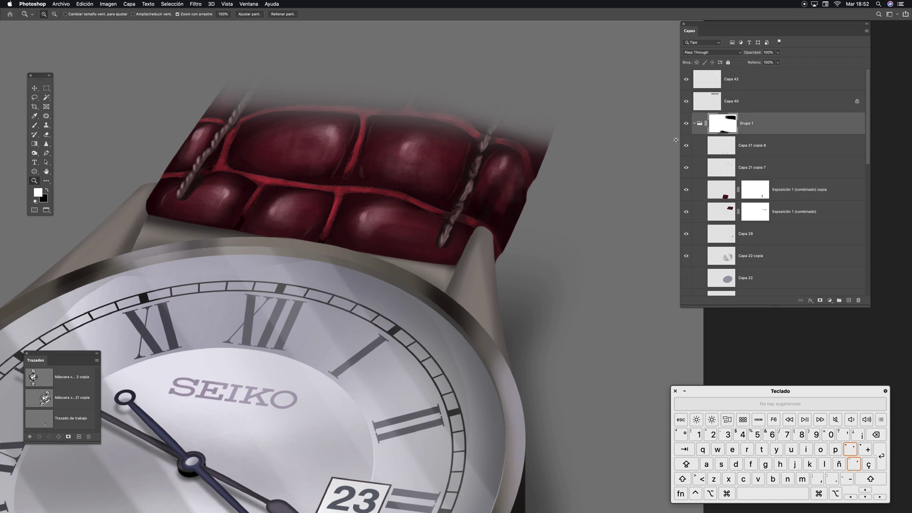
{"action": "left_click", "coordinate": [694, 124]}
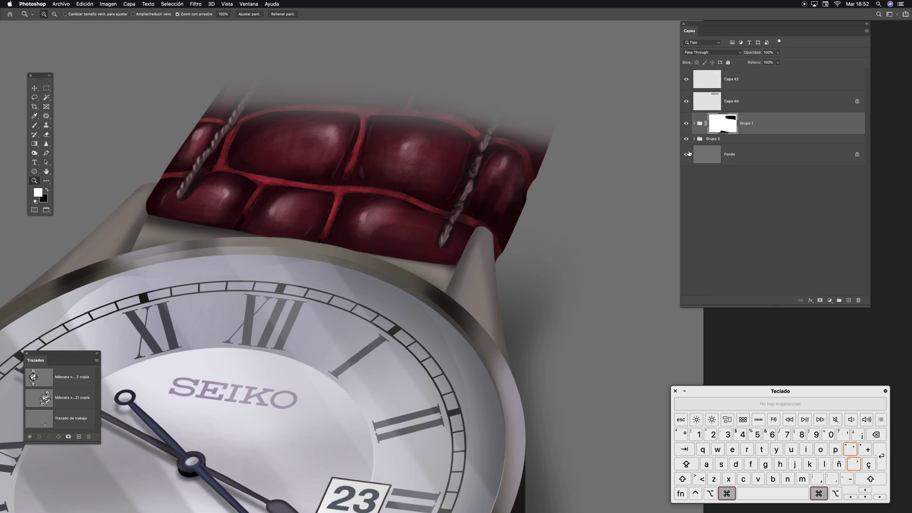
{"action": "key", "text": "super+0"}
{"action": "key", "text": "v"}
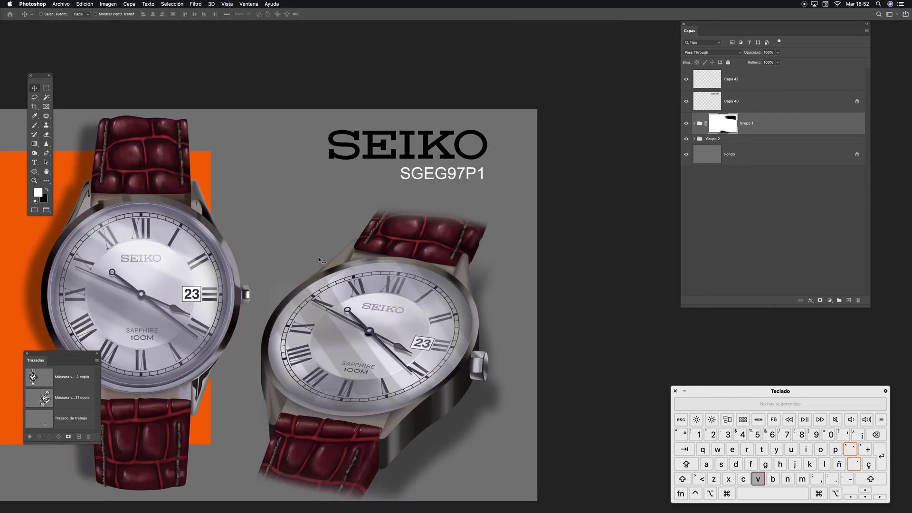
{"action": "key", "text": "space"}
{"action": "left_click_drag", "start_coordinate": [369, 273], "coordinate": [488, 203]}
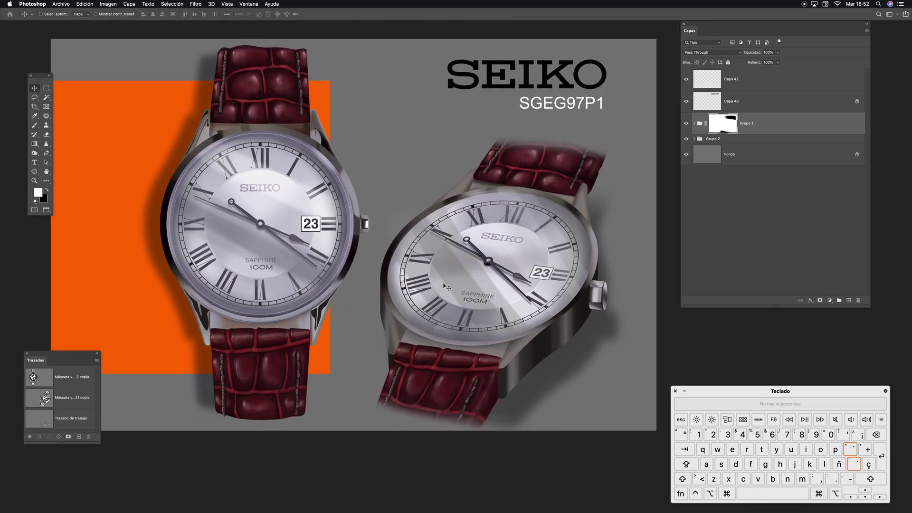
{"action": "key", "text": "space"}
{"action": "left_click_drag", "start_coordinate": [503, 258], "coordinate": [518, 277]}
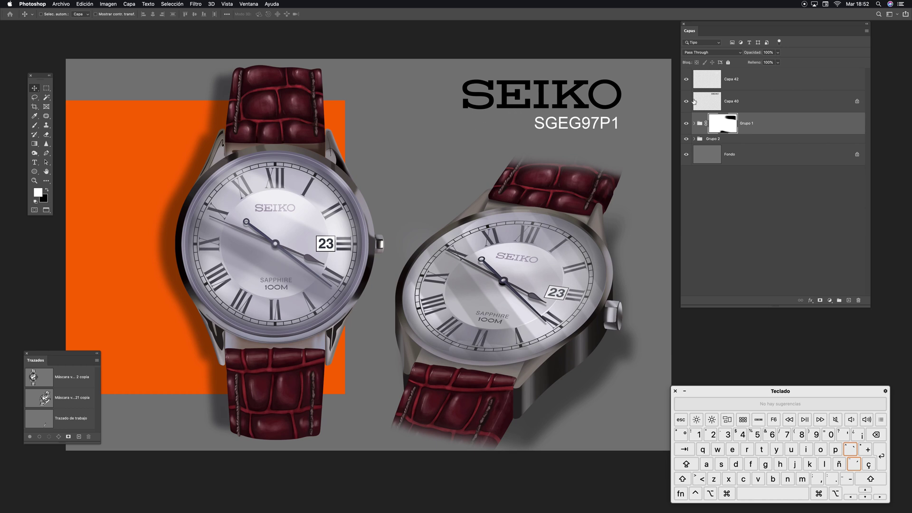
Step: Compare the composition without and with the SEIKO logo and SGEG97P1 text by toggling Capa 40 and Capa 43
{"action": "left_click_drag", "start_coordinate": [686, 103], "coordinate": [686, 79]}
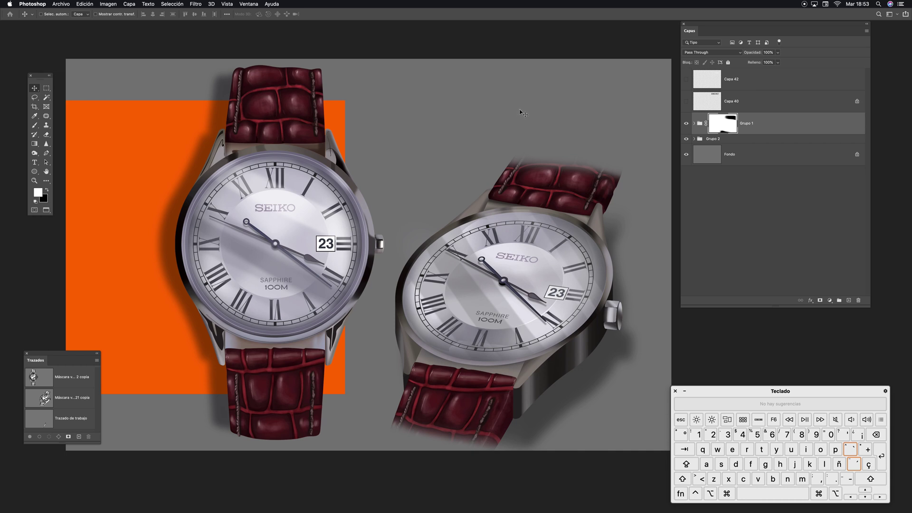
{"action": "left_click_drag", "start_coordinate": [687, 104], "coordinate": [686, 78]}
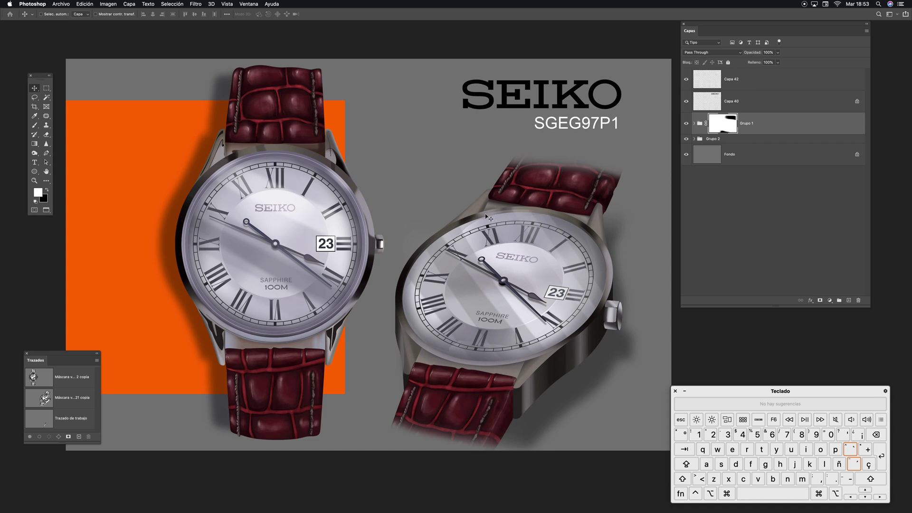
{"action": "key", "text": "super+minus"}
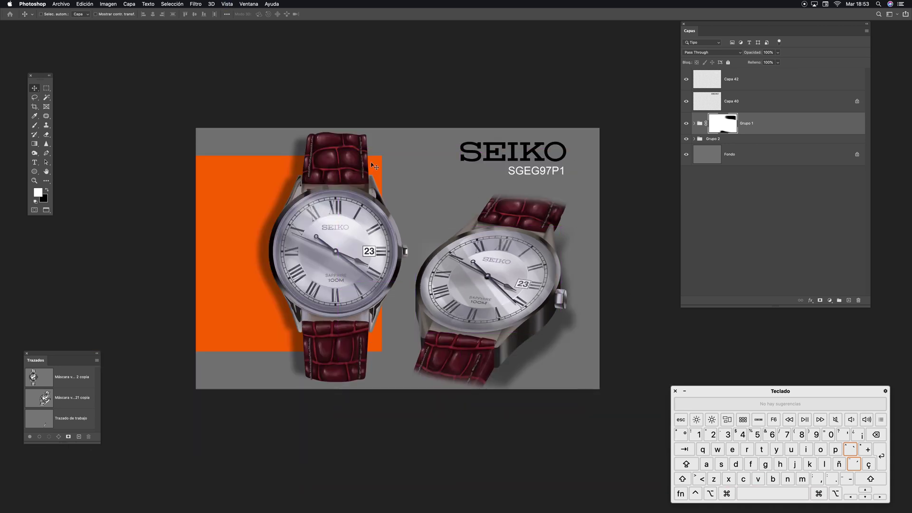